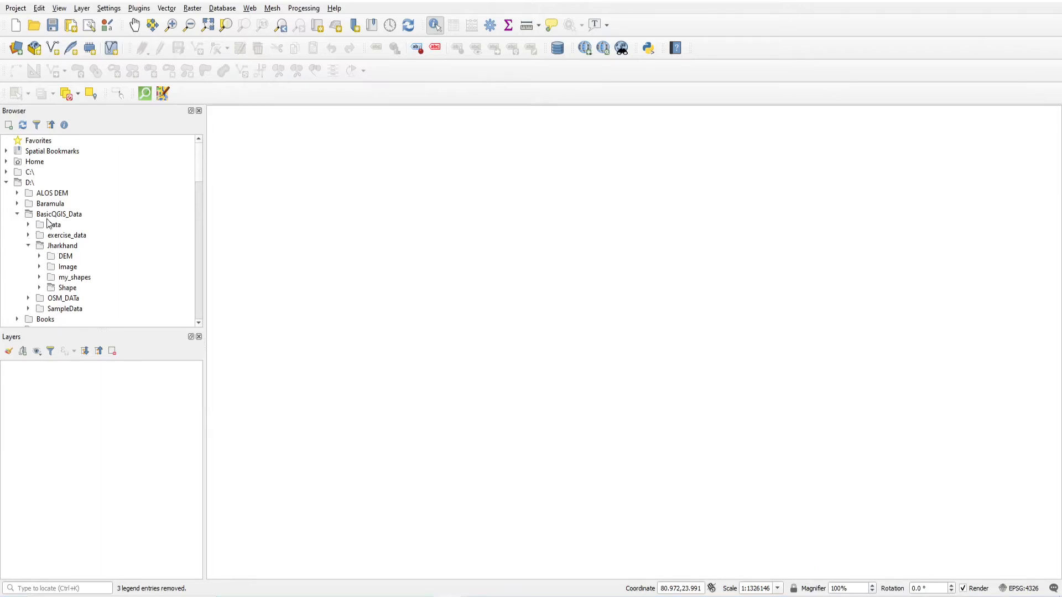
- Add roads.shp from the D:\BasicQGIS_Data\Jharkhand\Shape folder to the map
{"action": "left_click", "coordinate": [44, 217]}
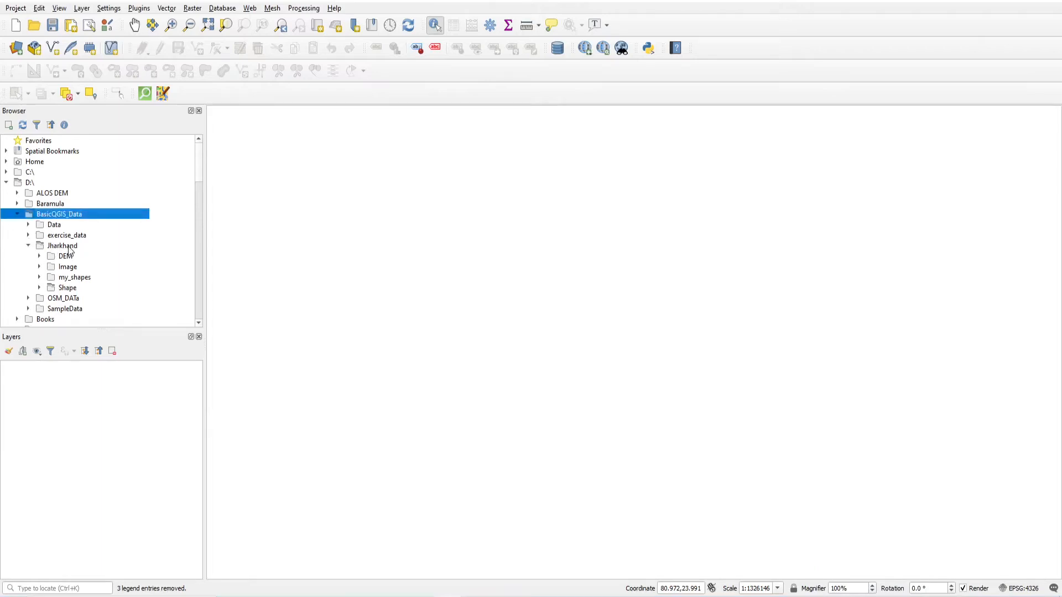
{"action": "left_click", "coordinate": [72, 246]}
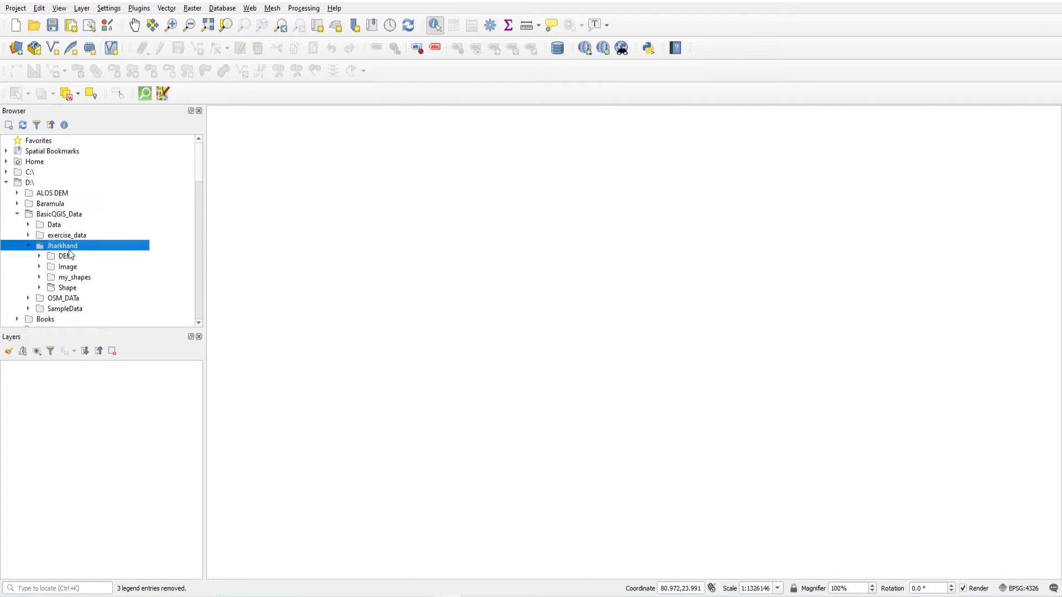
{"action": "left_click", "coordinate": [40, 287]}
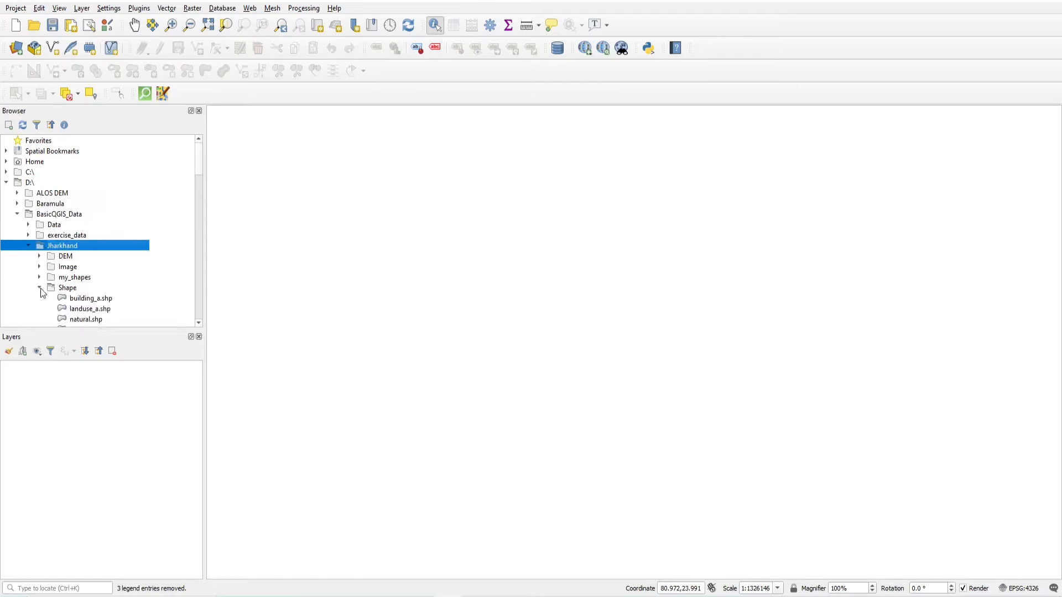
{"action": "scroll", "coordinate": [108, 272], "scroll_direction": "down", "scroll_amount": 4}
{"action": "scroll", "coordinate": [108, 272], "scroll_direction": "down", "scroll_amount": 1}
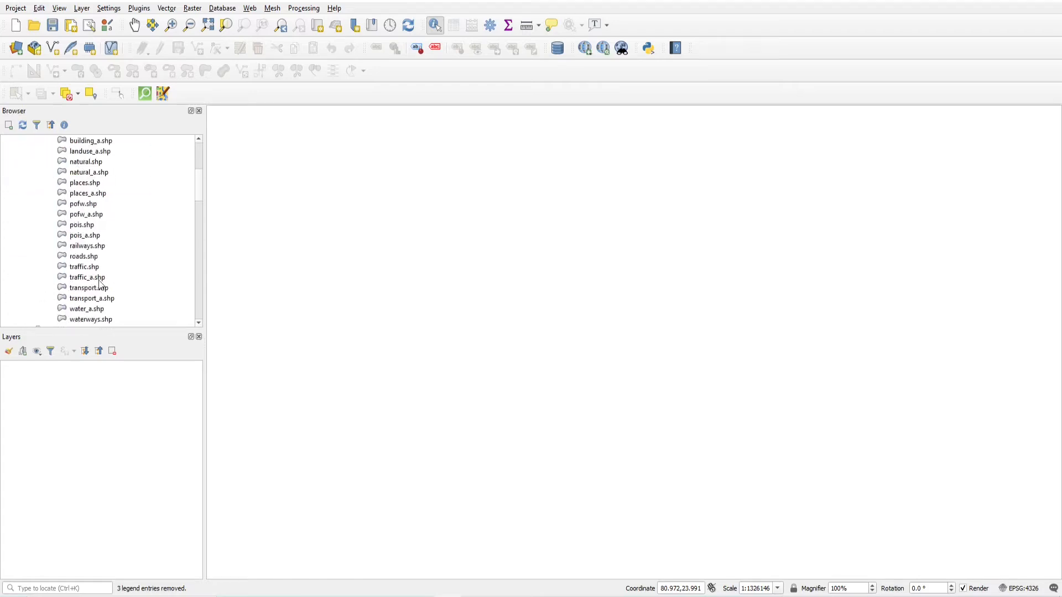
{"action": "left_click", "coordinate": [96, 258]}
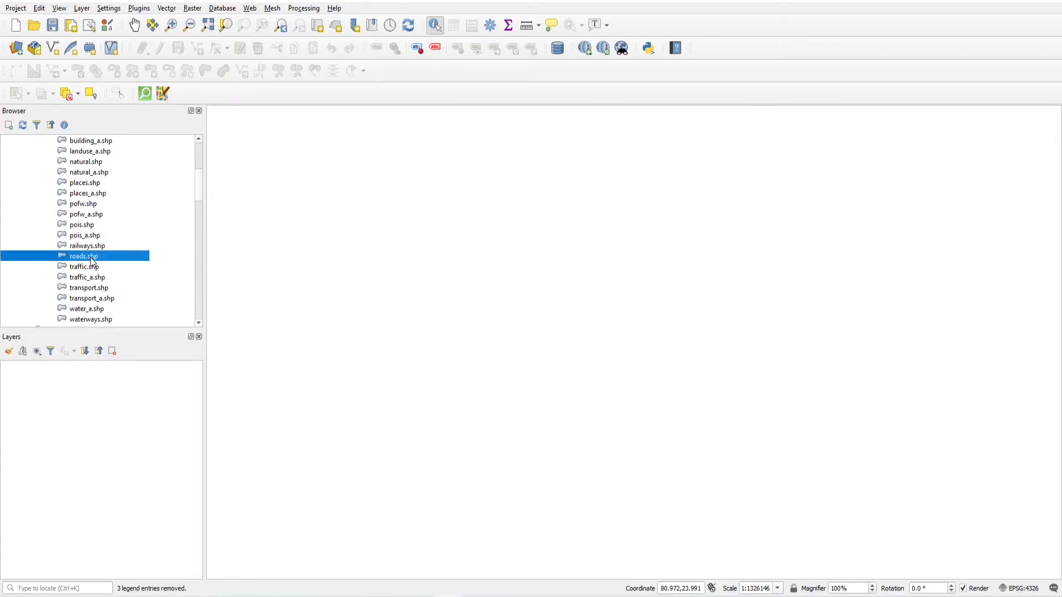
{"action": "left_click_drag", "start_coordinate": [91, 260], "coordinate": [411, 268]}
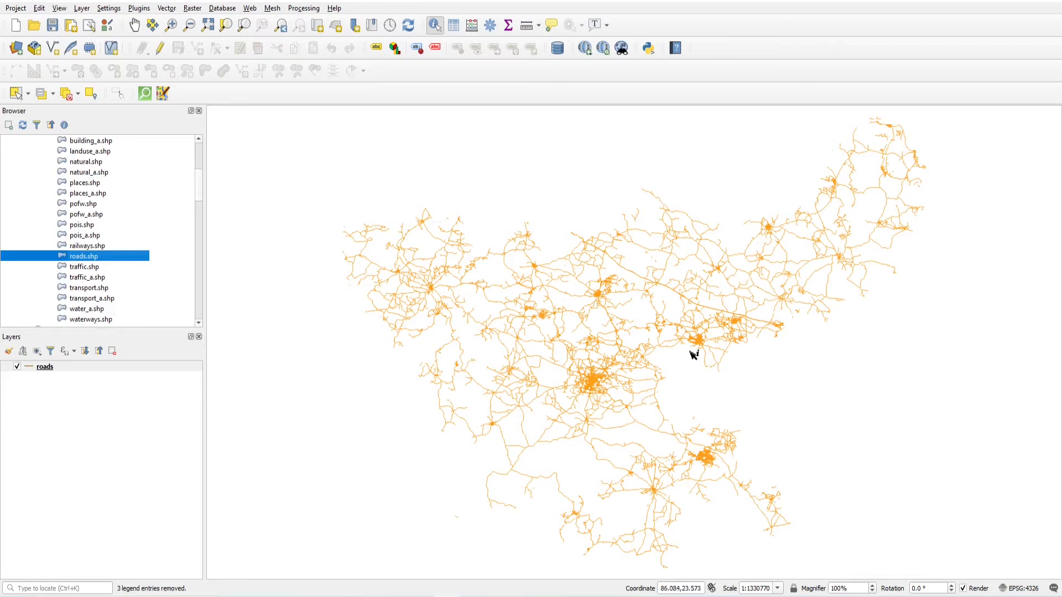
- Add railways.shp and places.shp from the same Shape folder as map layers
{"action": "left_click", "coordinate": [84, 249]}
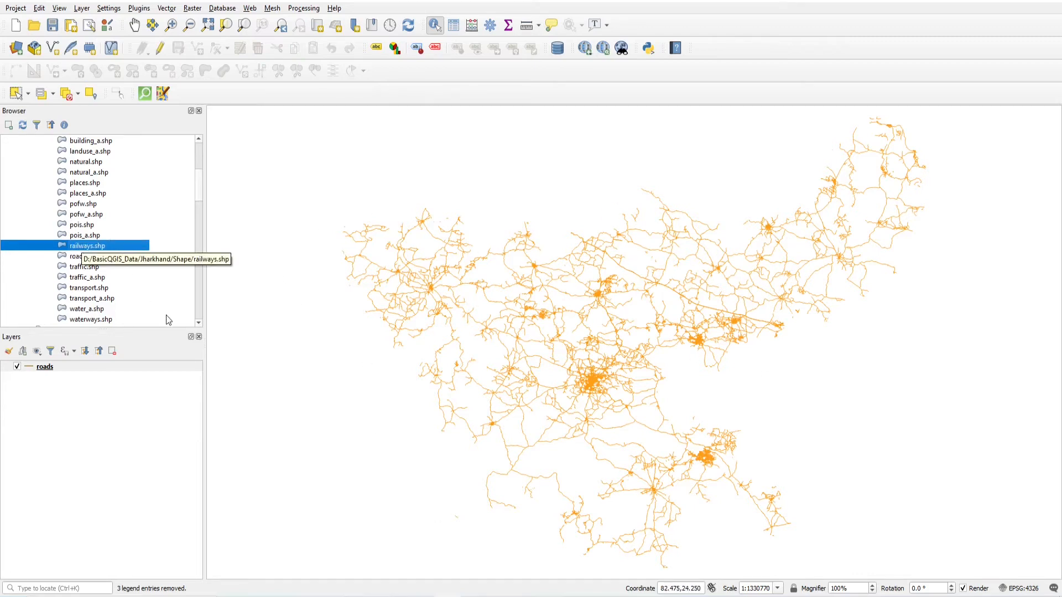
{"action": "double_click", "coordinate": [103, 249]}
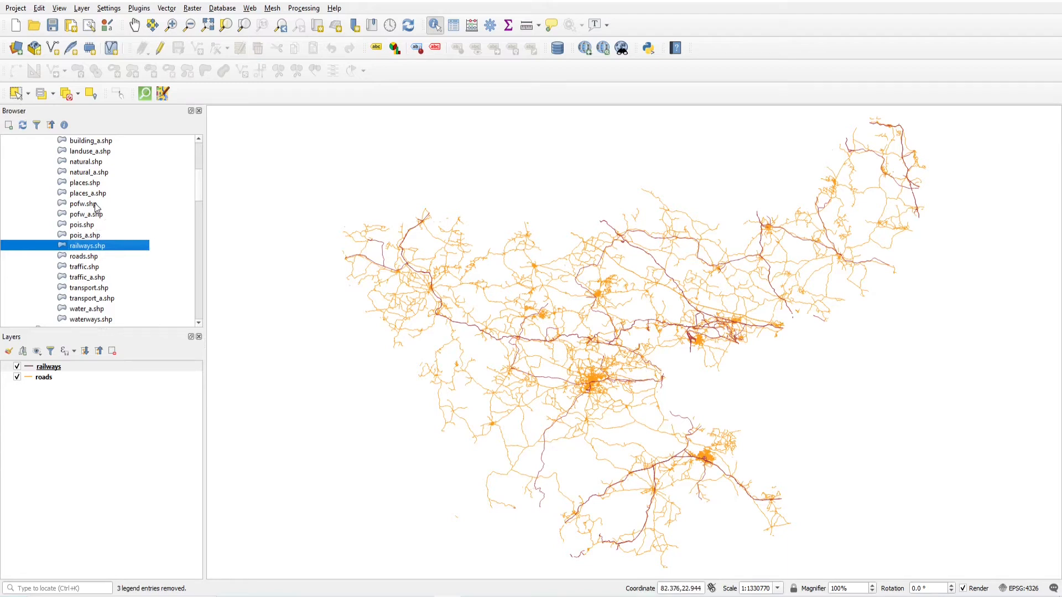
{"action": "double_click", "coordinate": [91, 183]}
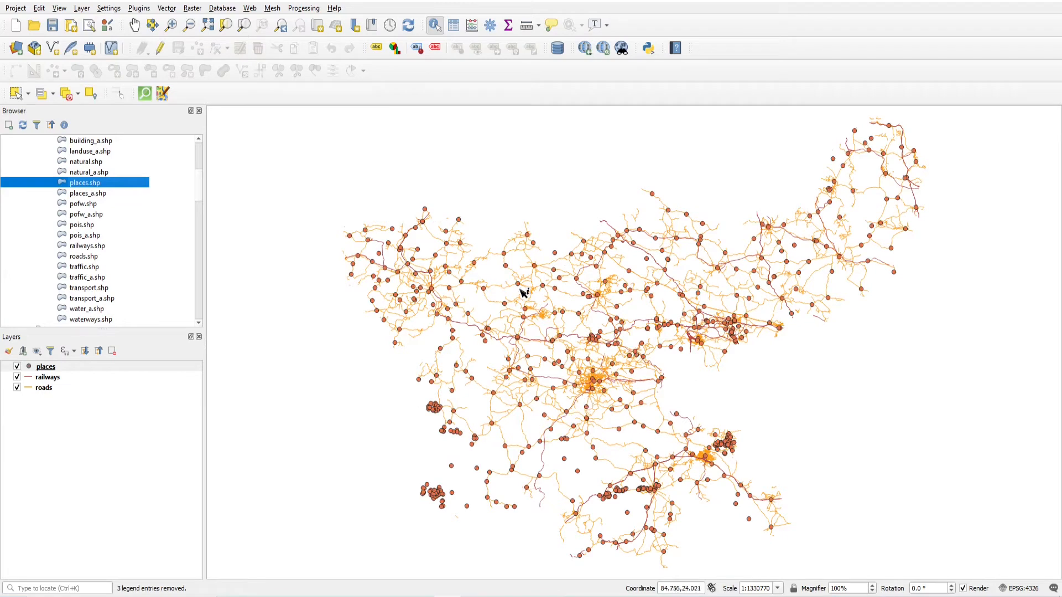
- Identify the winding road west of the railway junction in the northern part of the roads layer
{"action": "scroll", "coordinate": [582, 258], "scroll_direction": "up", "scroll_amount": 2}
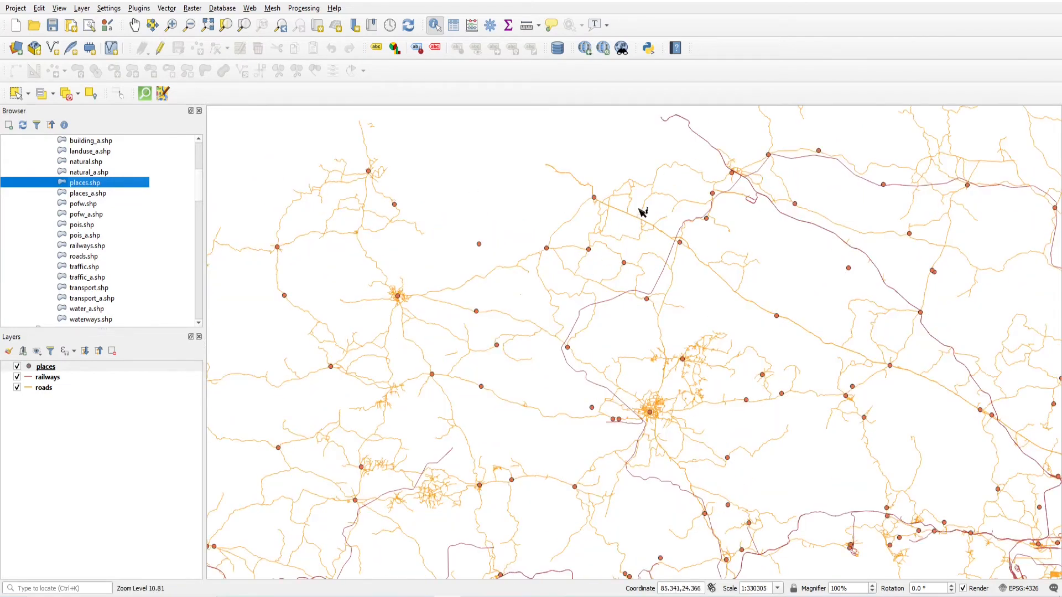
{"action": "scroll", "coordinate": [701, 151], "scroll_direction": "down", "scroll_amount": 1}
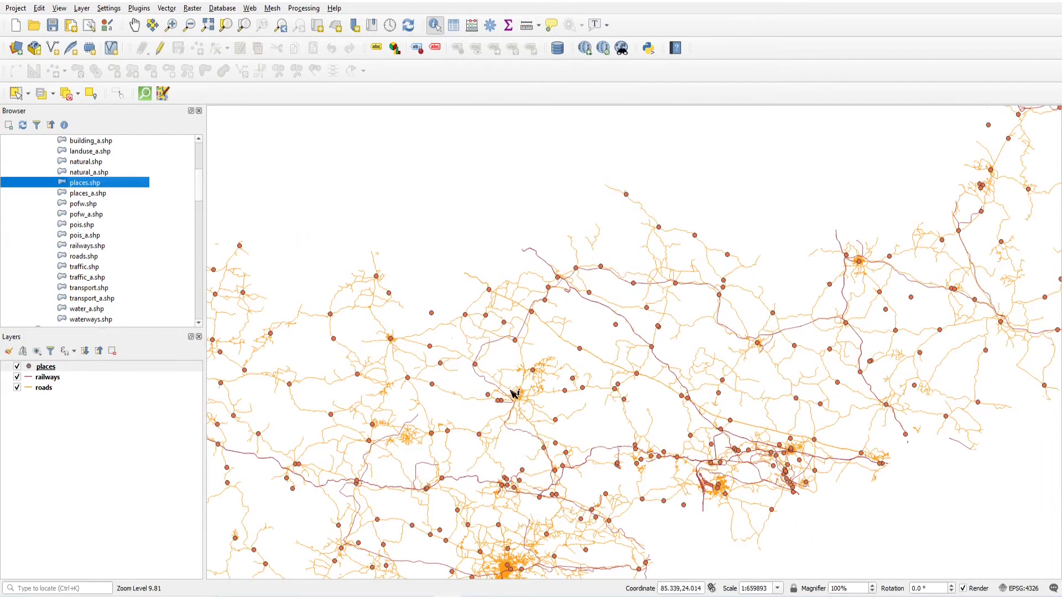
{"action": "scroll", "coordinate": [512, 280], "scroll_direction": "up", "scroll_amount": 3}
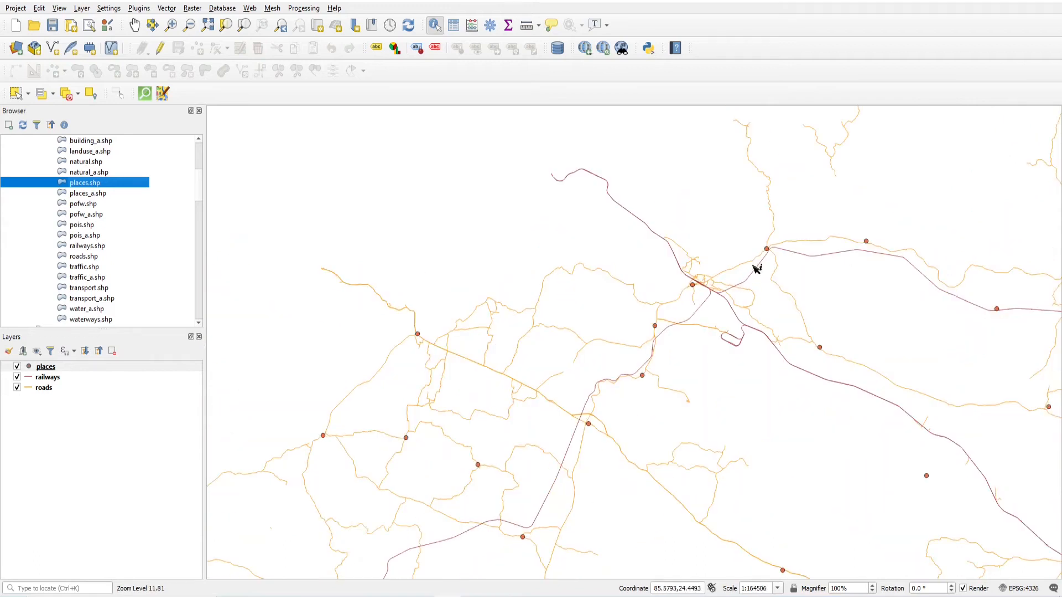
{"action": "scroll", "coordinate": [761, 248], "scroll_direction": "down", "scroll_amount": 1}
{"action": "scroll", "coordinate": [616, 244], "scroll_direction": "up", "scroll_amount": 1}
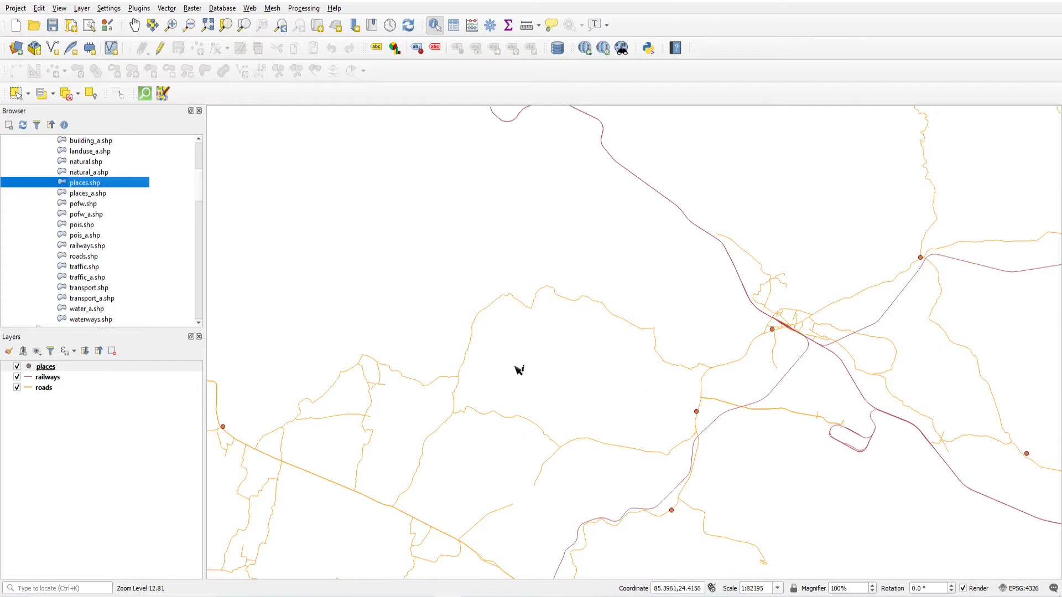
{"action": "scroll", "coordinate": [516, 367], "scroll_direction": "down", "scroll_amount": 1}
{"action": "left_click", "coordinate": [54, 380]}
{"action": "left_click", "coordinate": [46, 389]}
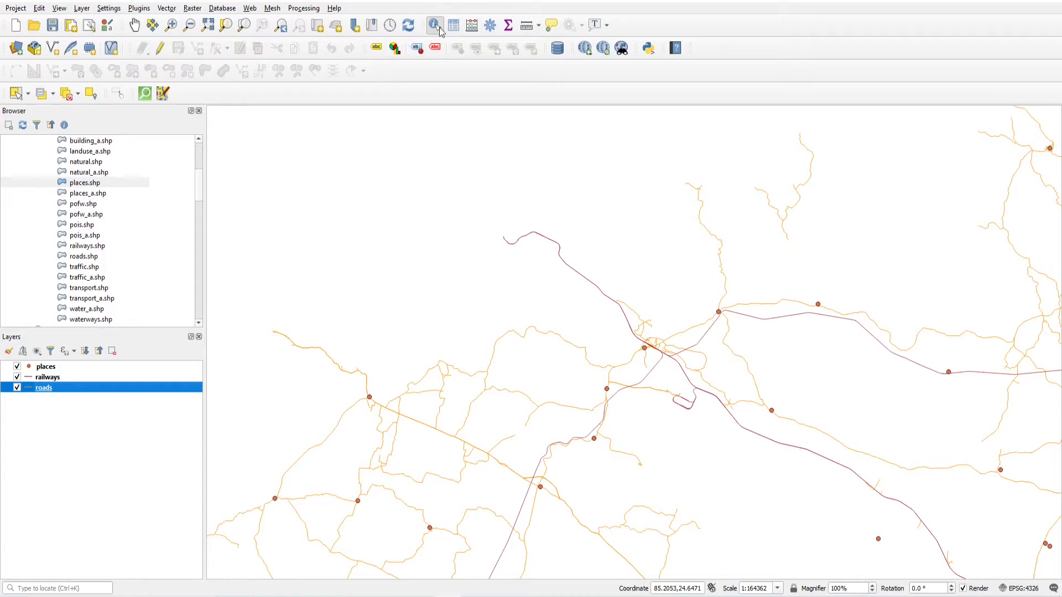
{"action": "left_click", "coordinate": [525, 339]}
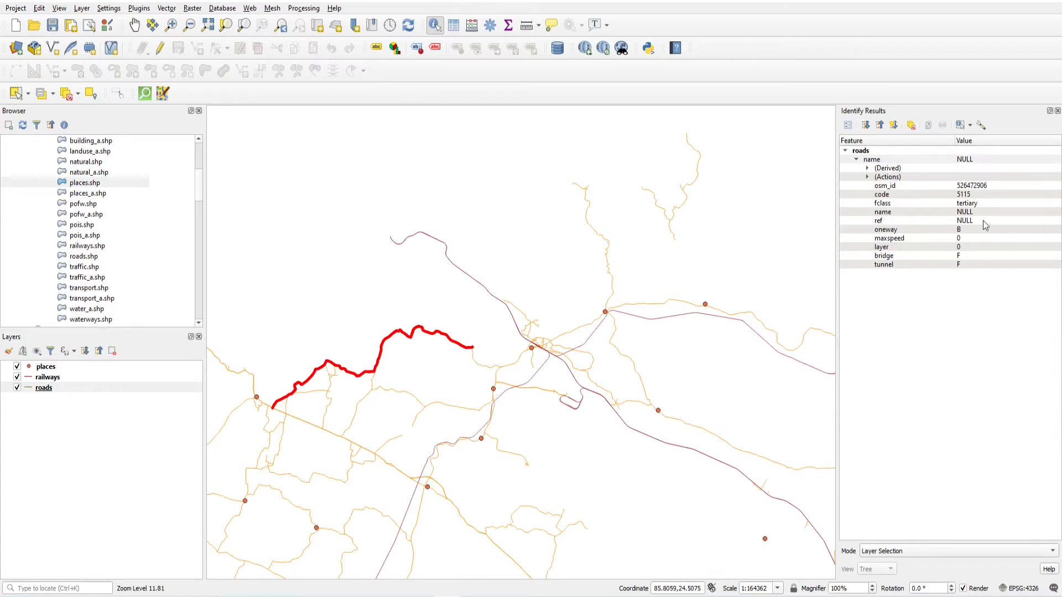
- Examine the identified road's fclass, name and ref attributes, and open its feature form to check the name and ref fields
{"action": "left_click", "coordinate": [972, 202]}
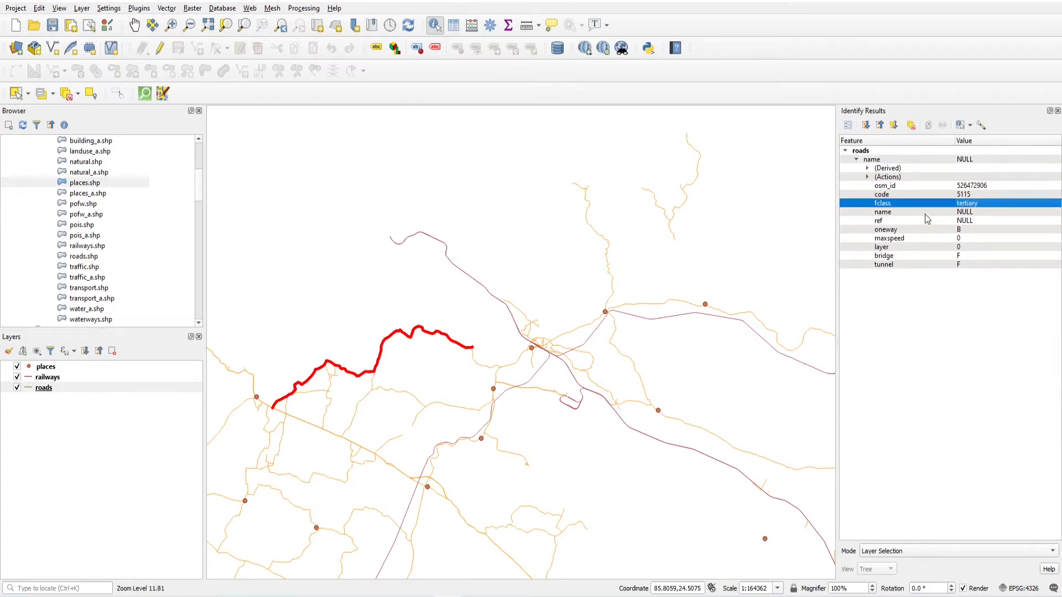
{"action": "left_click", "coordinate": [926, 214]}
{"action": "left_click", "coordinate": [973, 224]}
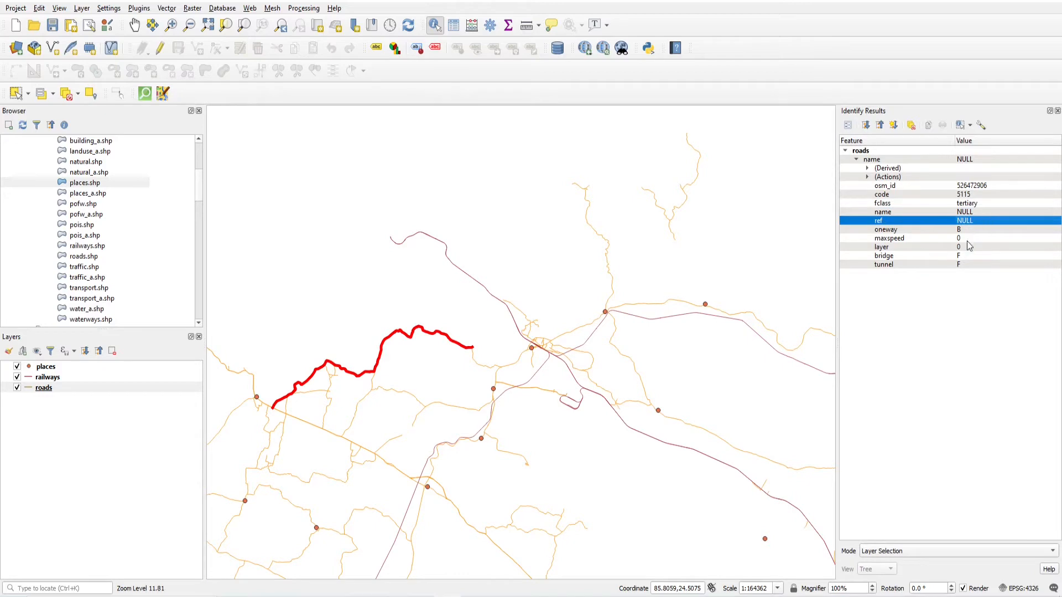
{"action": "left_click", "coordinate": [850, 129]}
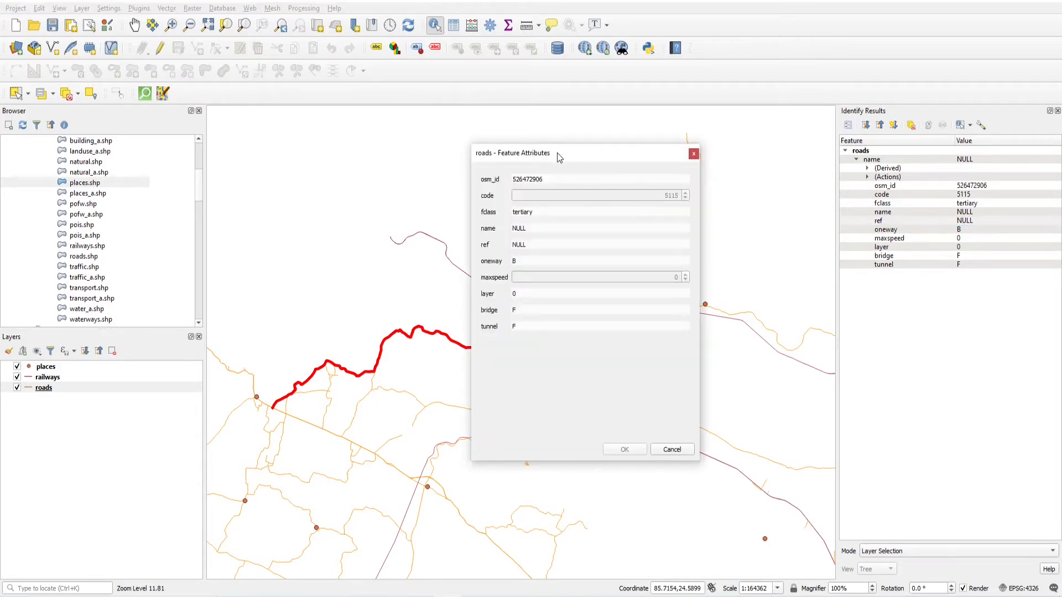
{"action": "mouse_move", "coordinate": [558, 157]}
{"action": "left_mouse_down"}
{"action": "mouse_move", "coordinate": [516, 130]}
{"action": "mouse_move", "coordinate": [578, 164]}
{"action": "left_mouse_up"}
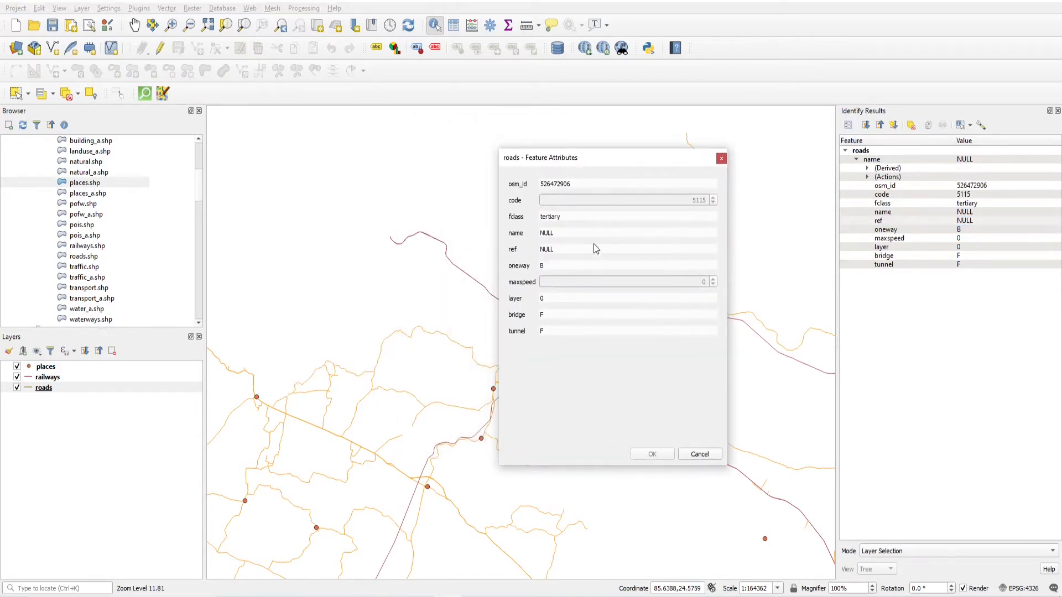
{"action": "left_click_drag", "start_coordinate": [559, 233], "coordinate": [531, 236]}
{"action": "double_click", "coordinate": [556, 254]}
- Enable editing on the roads layer so that the open feature form's fields can be changed
{"action": "left_click", "coordinate": [72, 391]}
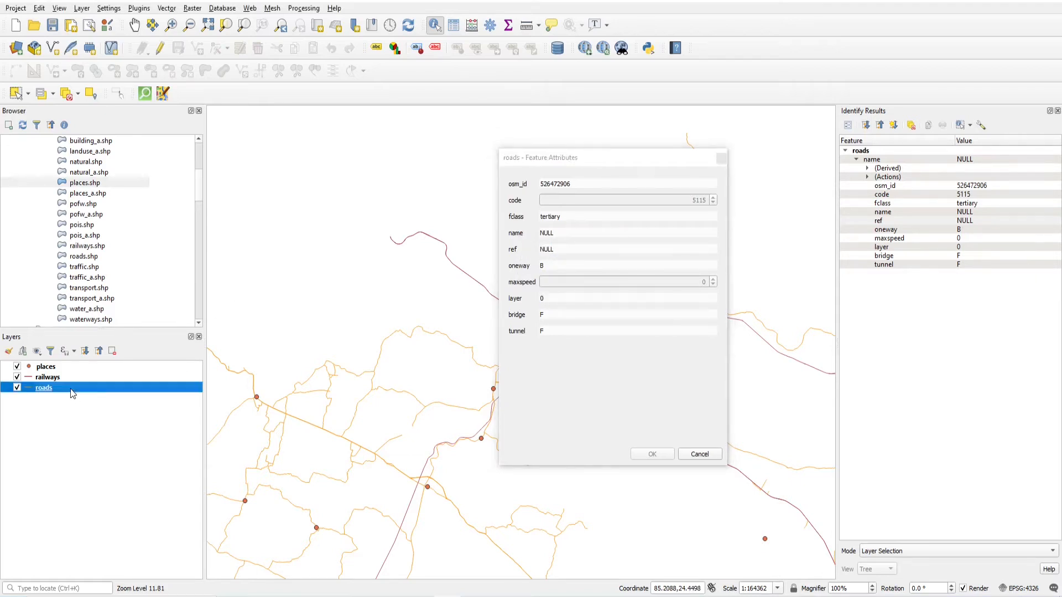
{"action": "left_click", "coordinate": [161, 48]}
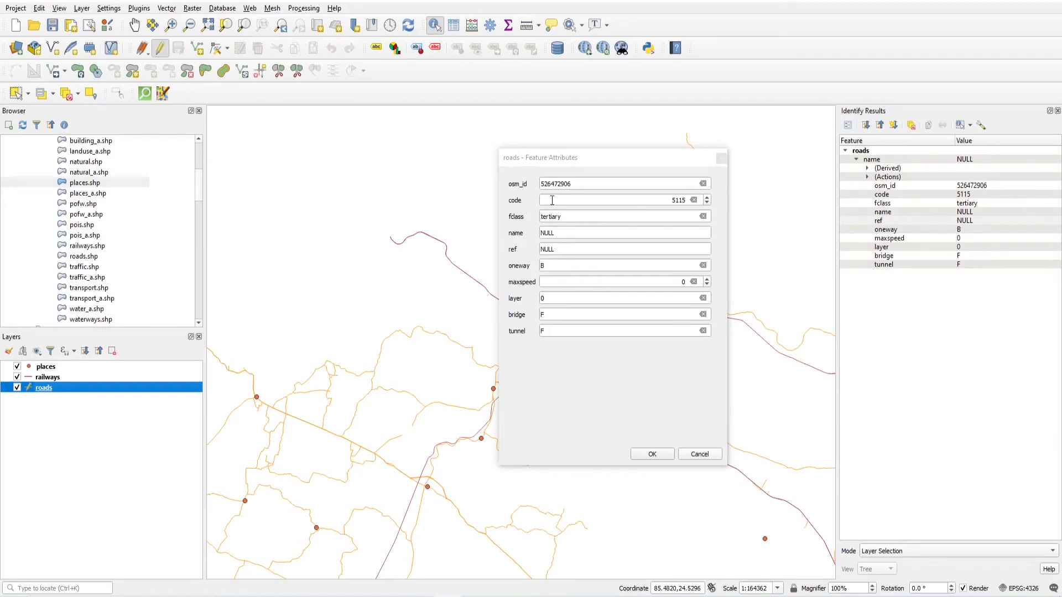
{"action": "double_click", "coordinate": [560, 233]}
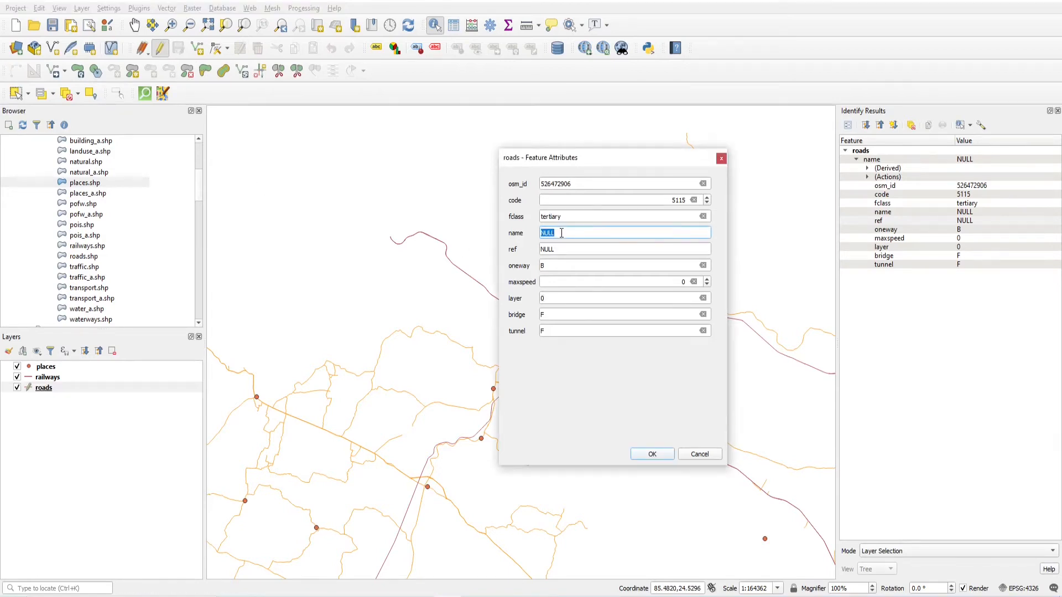
{"action": "left_click_drag", "start_coordinate": [589, 163], "coordinate": [614, 135]}
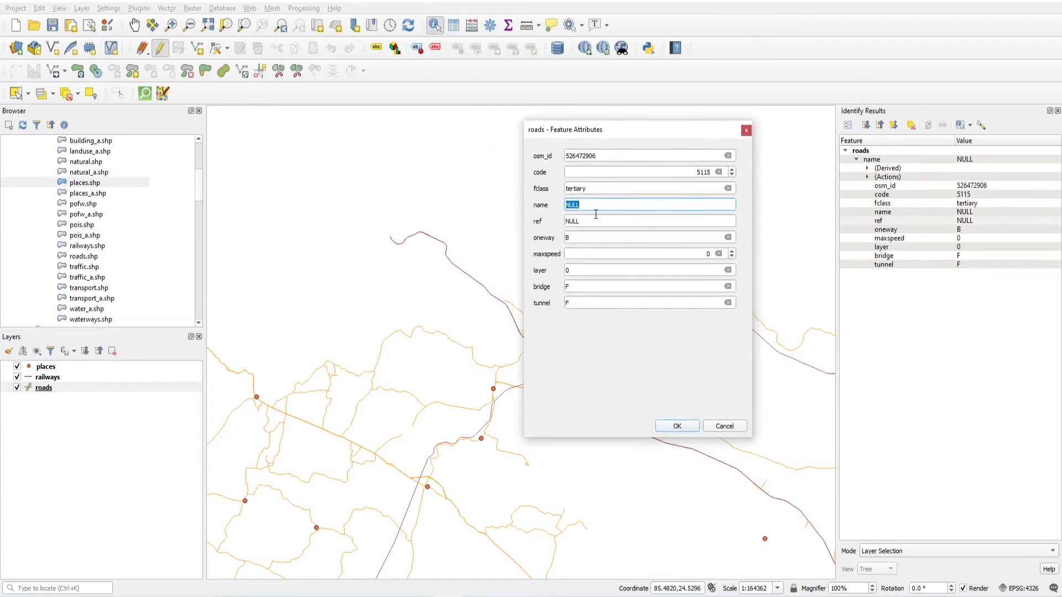
{"action": "key", "text": "Tab"}
{"action": "key", "text": "Tab"}
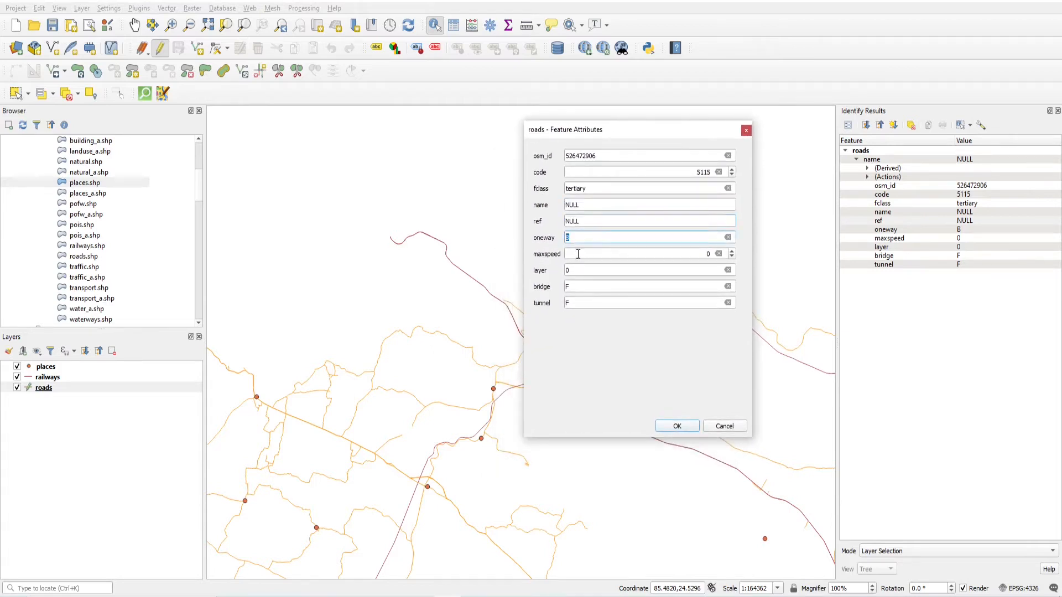
{"action": "key", "text": "Tab"}
- Set the road's name to Raja Ram Road, ref to SH 32 and maxspeed to 40, and apply the form
{"action": "left_click", "coordinate": [589, 205]}
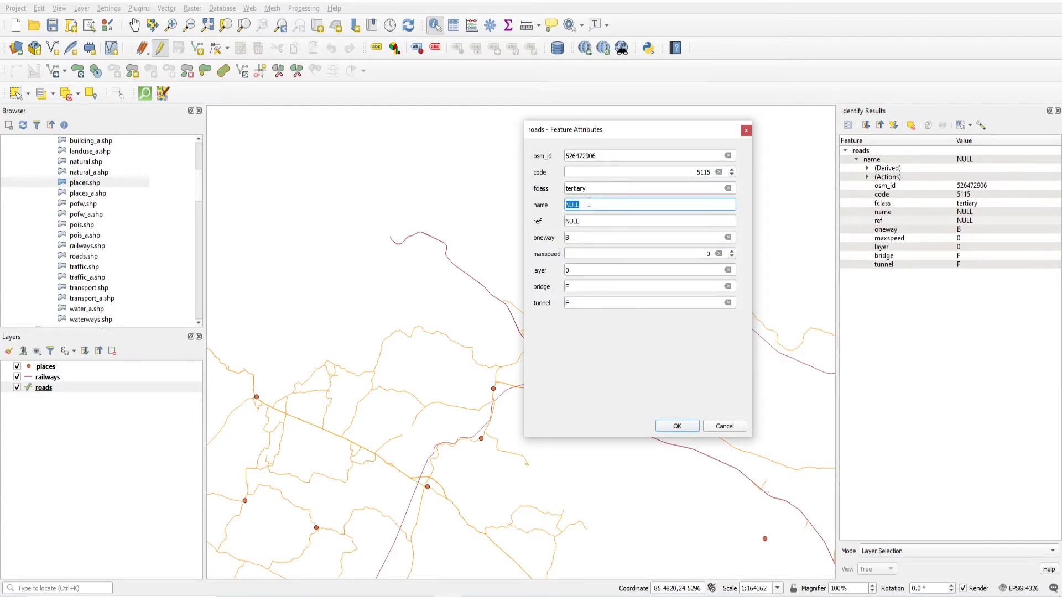
{"action": "type", "text": "Raja Rab Road"}
{"action": "key", "text": "Tab"}
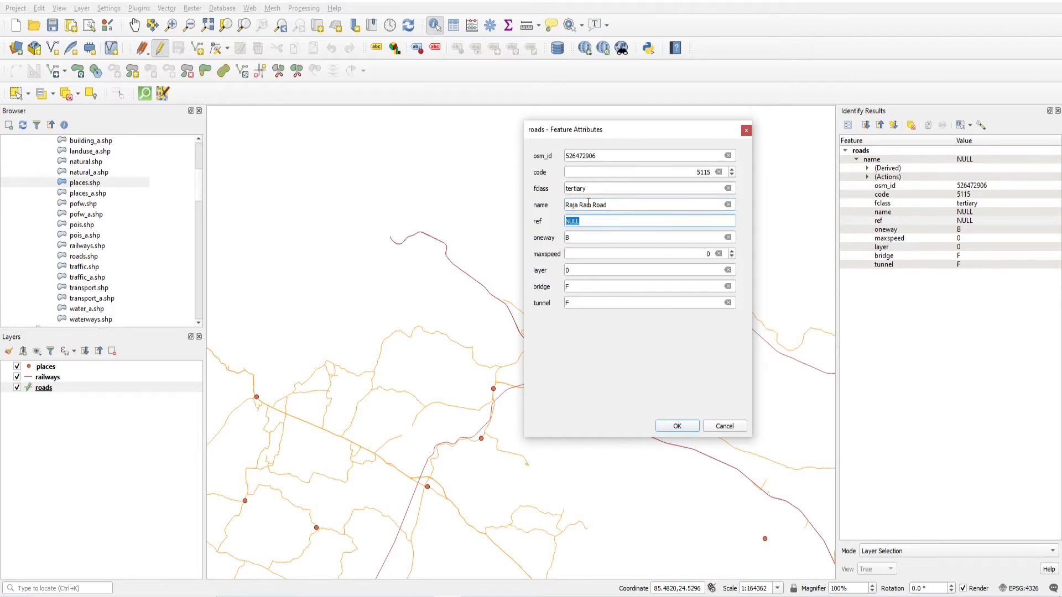
{"action": "type", "text": "SH 32"}
{"action": "double_click", "coordinate": [710, 255]}
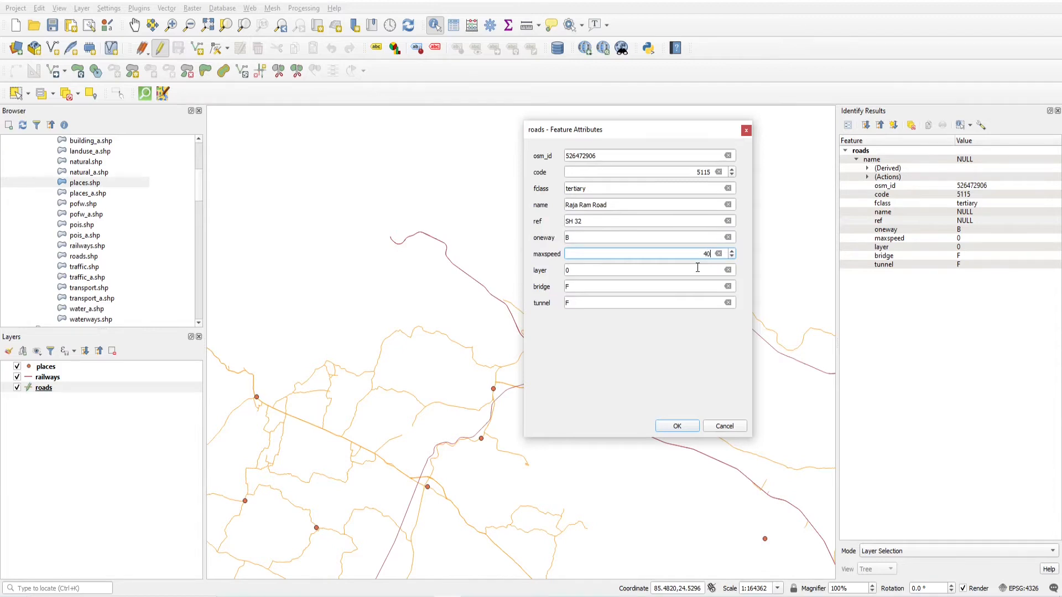
{"action": "left_click", "coordinate": [621, 339]}
{"action": "left_click", "coordinate": [676, 428]}
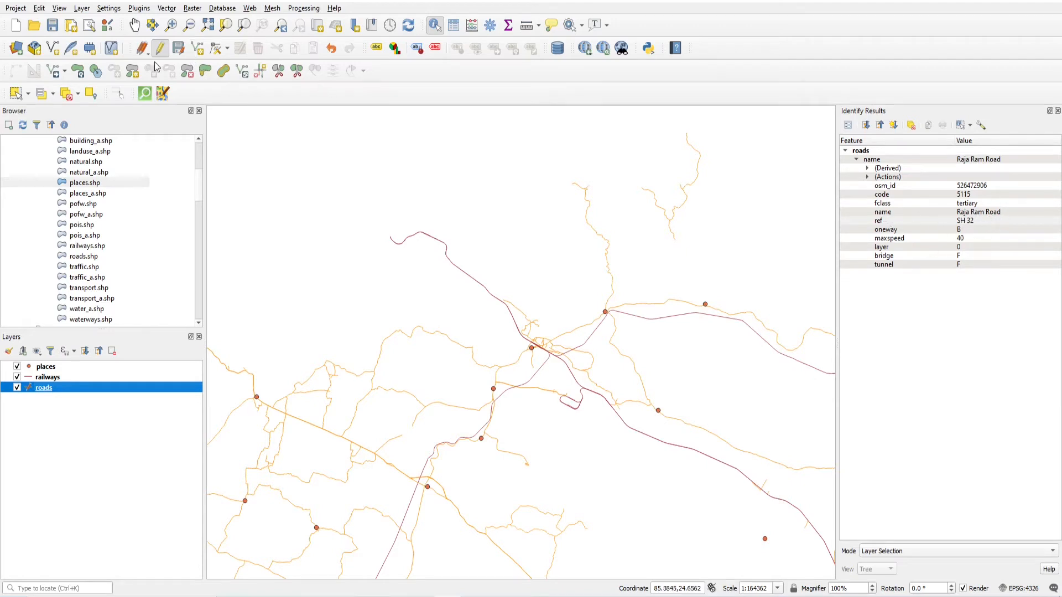
- Save the roads layer edits, identify the edited road again and stop editing the layer
{"action": "left_click", "coordinate": [178, 49]}
{"action": "scroll", "coordinate": [434, 283], "scroll_direction": "down", "scroll_amount": 1}
{"action": "left_click", "coordinate": [441, 314]}
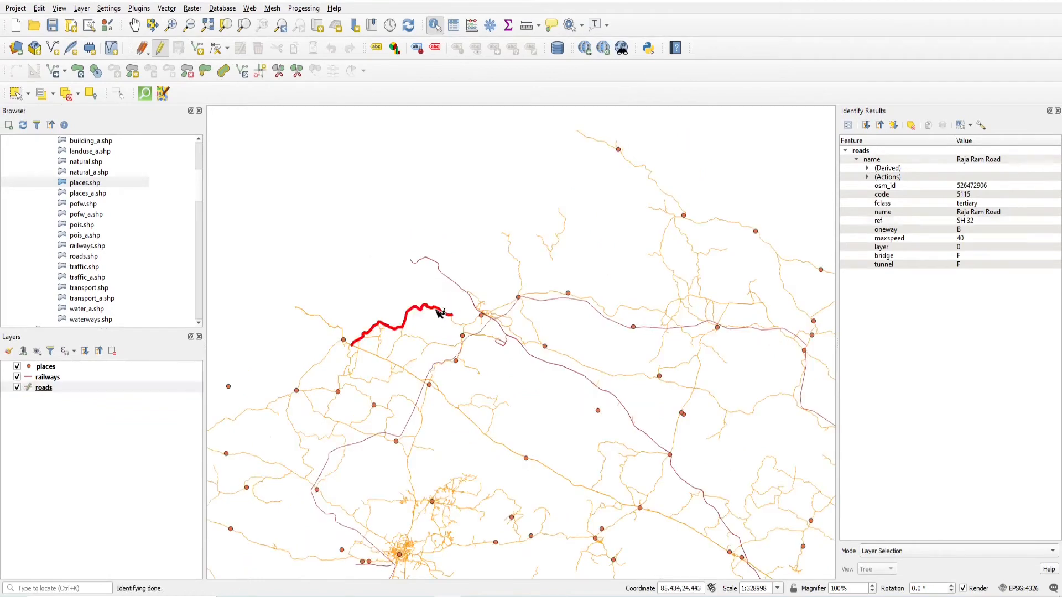
{"action": "left_click", "coordinate": [160, 50]}
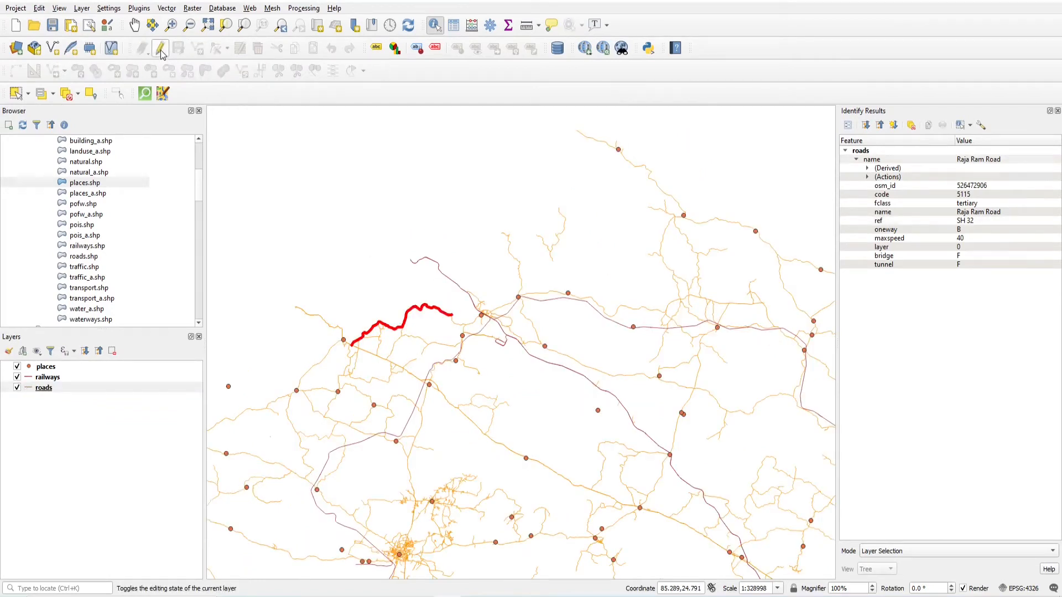
- Identify the previously edited road again, open its feature form and enable editing on the roads layer
{"action": "left_click", "coordinate": [414, 313]}
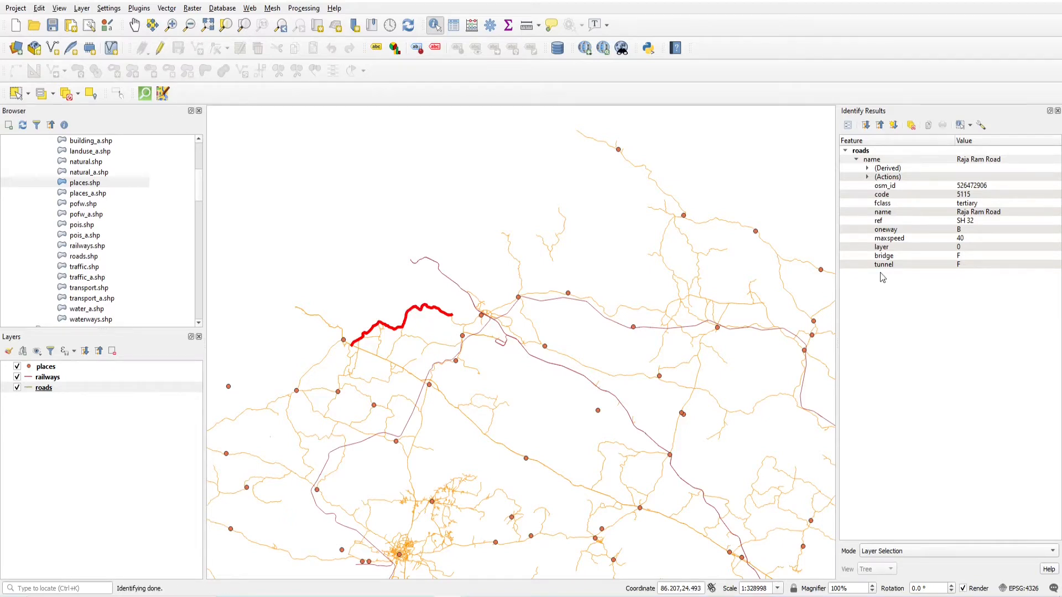
{"action": "left_click", "coordinate": [991, 210]}
{"action": "left_click", "coordinate": [847, 125]}
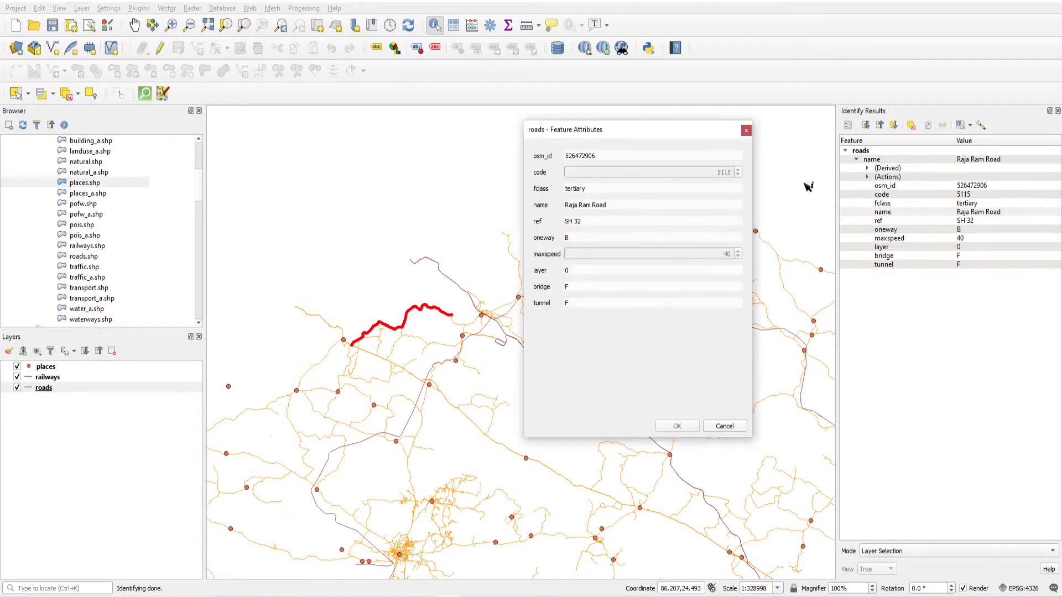
{"action": "left_click", "coordinate": [160, 48]}
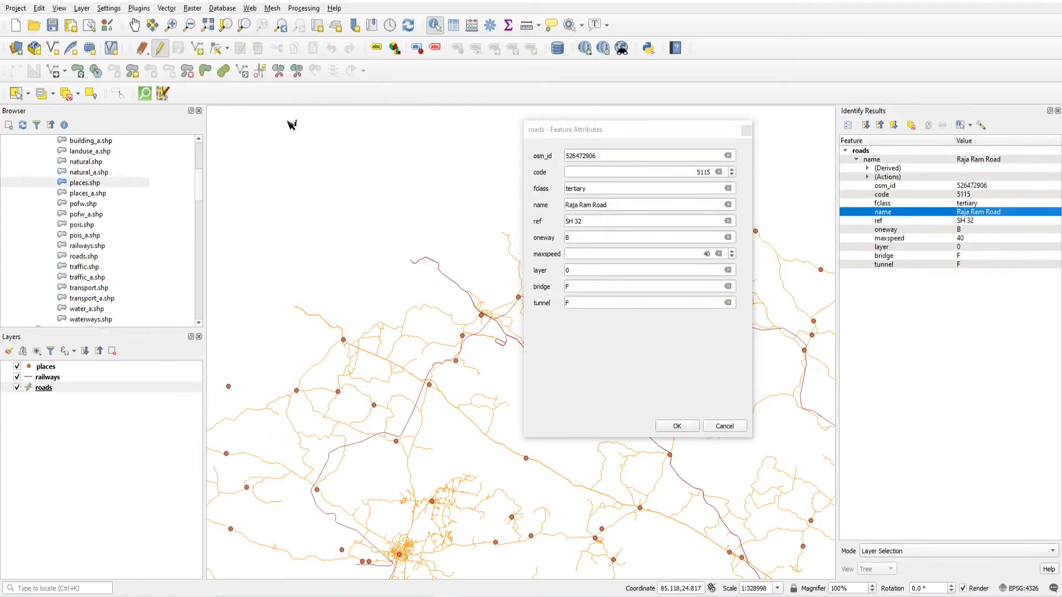
- Clear the road's name and ref fields, apply the form, and stop editing the roads layer with the changes saved
{"action": "left_click_drag", "start_coordinate": [624, 206], "coordinate": [527, 206]}
{"action": "key", "text": "BackSpace"}
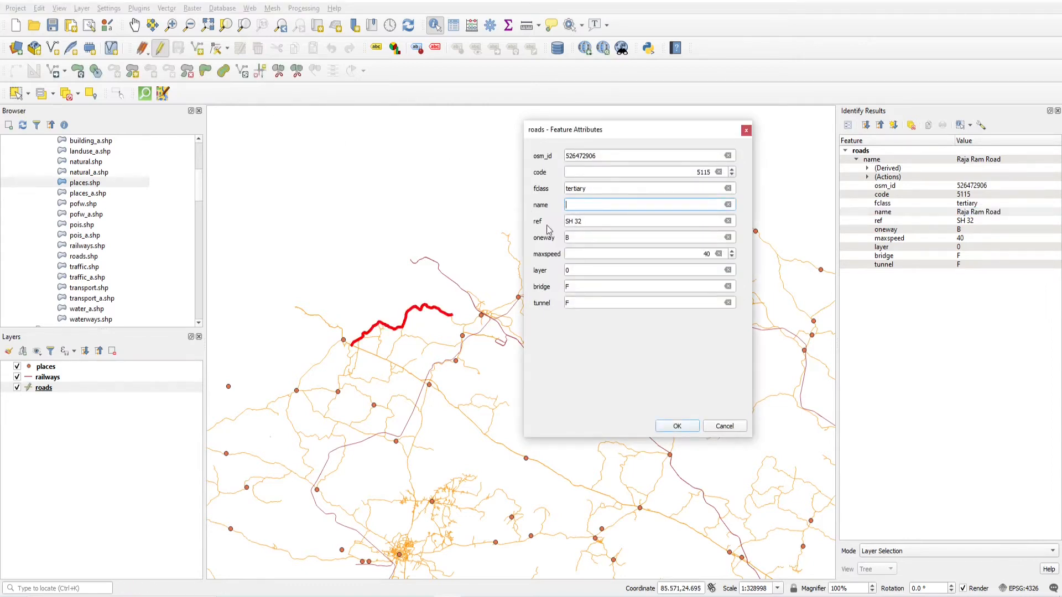
{"action": "left_click_drag", "start_coordinate": [588, 221], "coordinate": [548, 221]}
{"action": "key", "text": "BackSpace"}
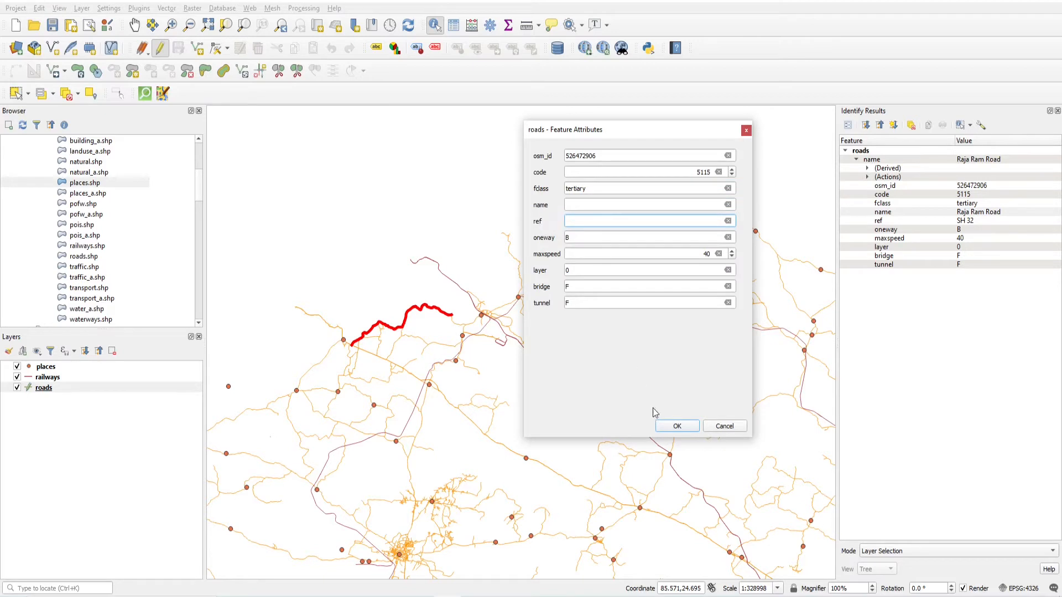
{"action": "left_click", "coordinate": [677, 426]}
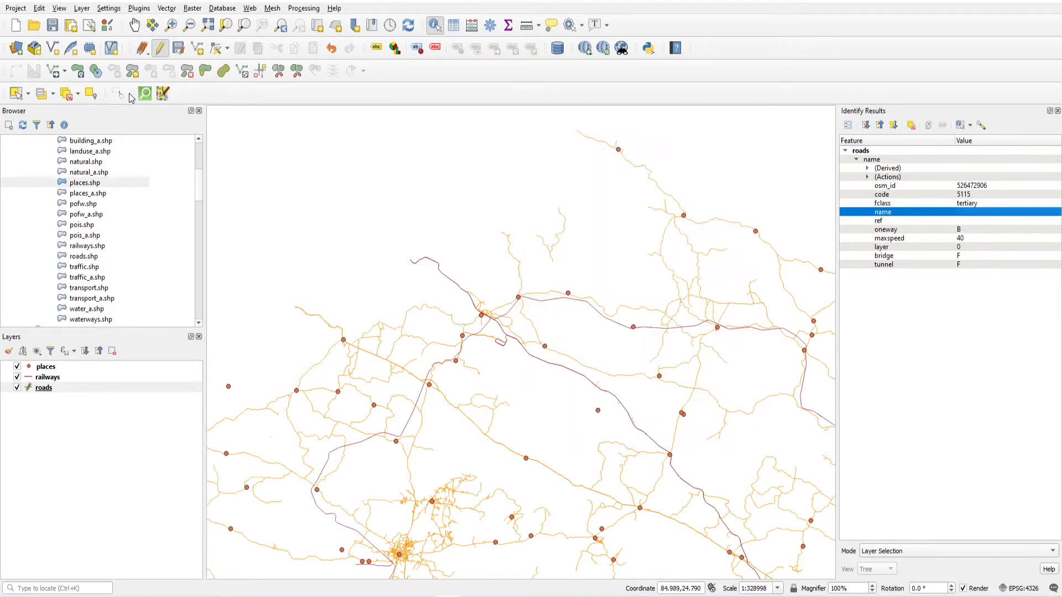
{"action": "left_click", "coordinate": [160, 48]}
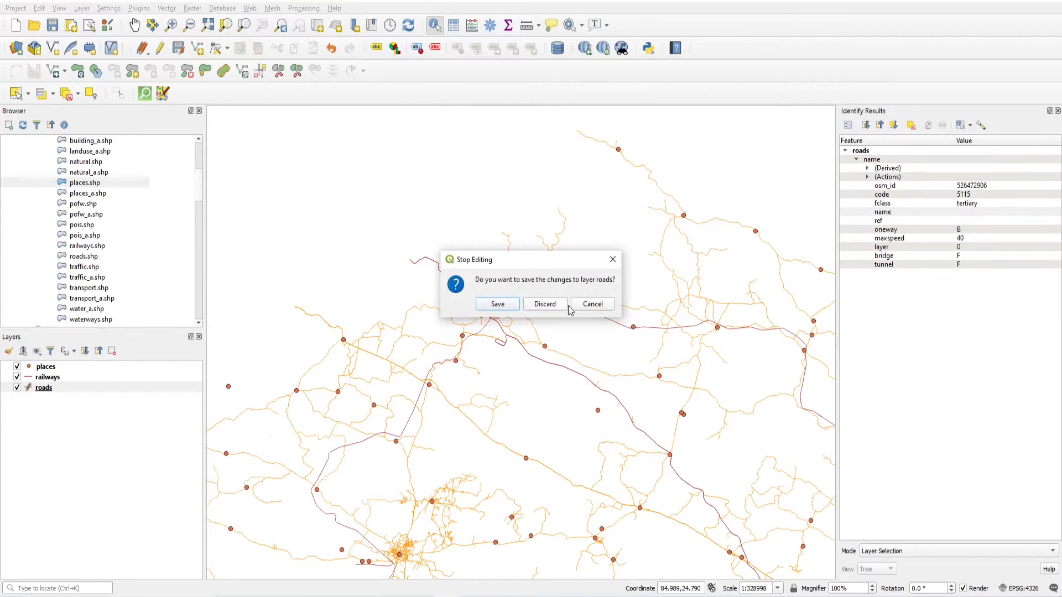
{"action": "left_click", "coordinate": [518, 305]}
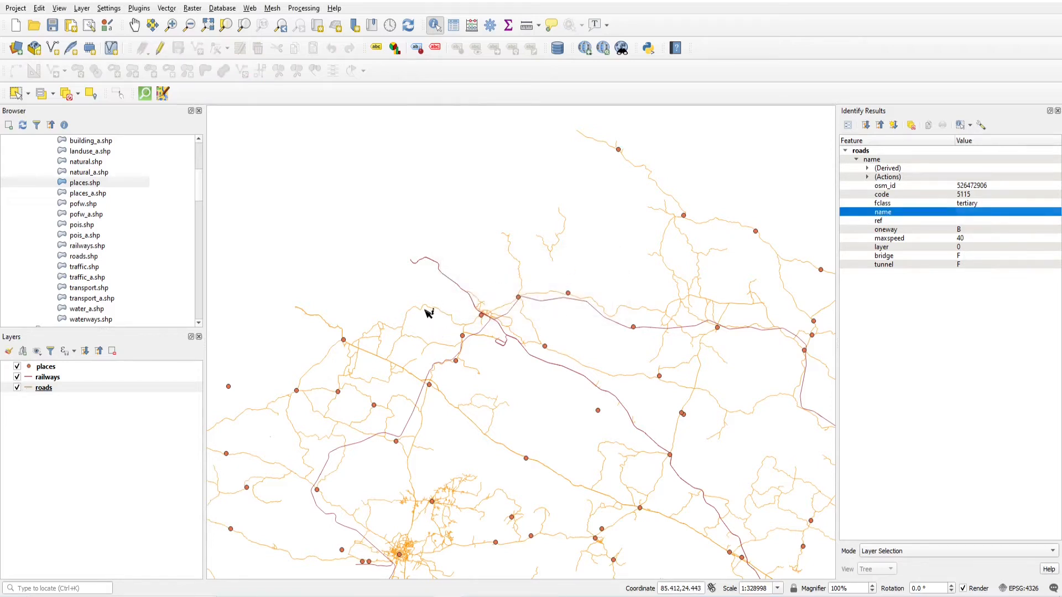
- Close the Identify Results panel and show it again
{"action": "left_click", "coordinate": [1057, 111]}
{"action": "scroll", "coordinate": [538, 196], "scroll_direction": "up", "scroll_amount": 1}
{"action": "scroll", "coordinate": [539, 198], "scroll_direction": "down", "scroll_amount": 2}
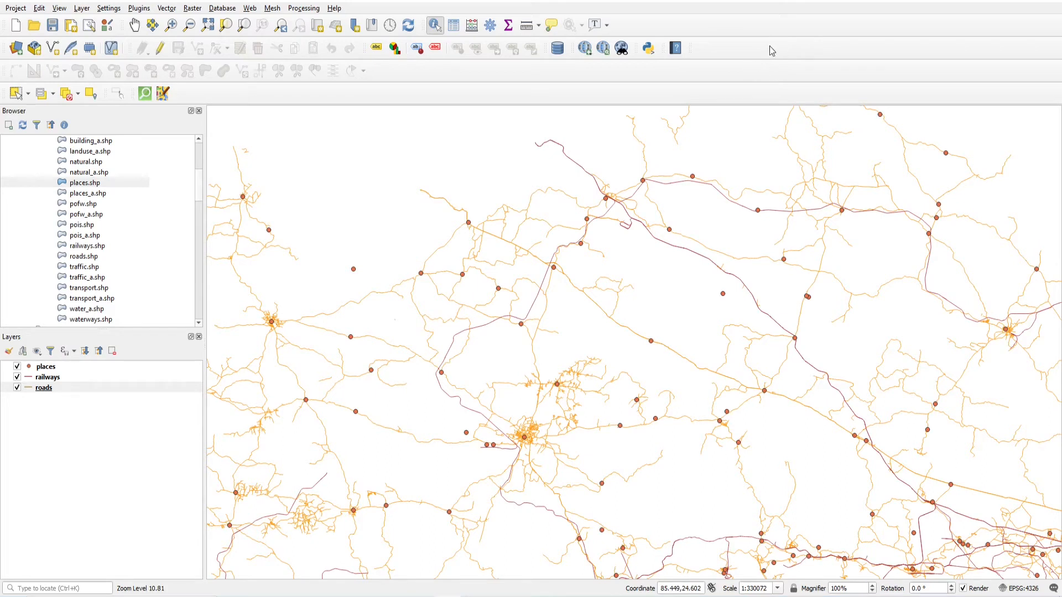
{"action": "right_click", "coordinate": [744, 55]}
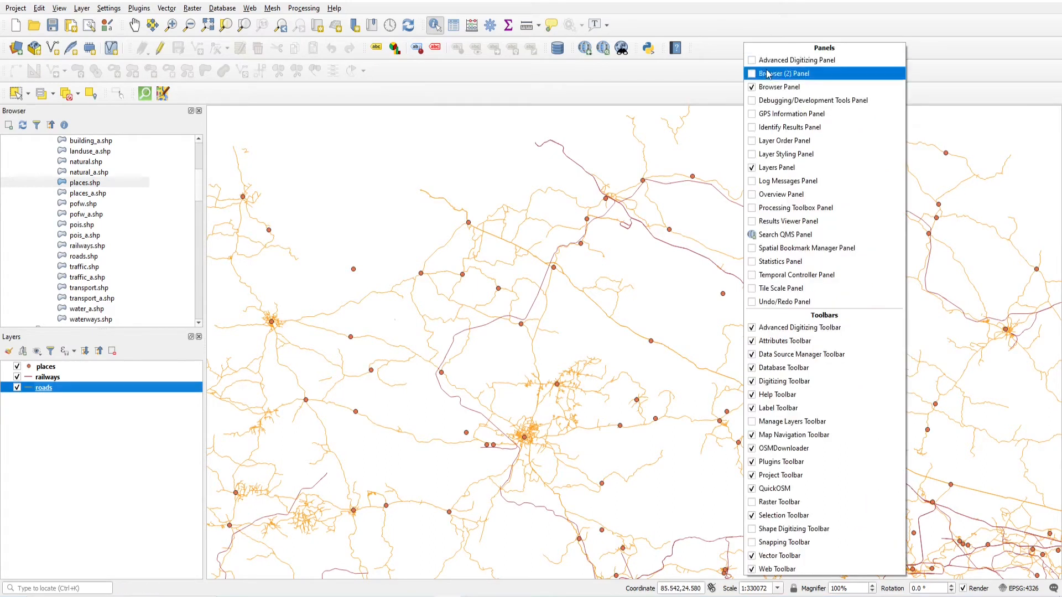
{"action": "left_click", "coordinate": [775, 131]}
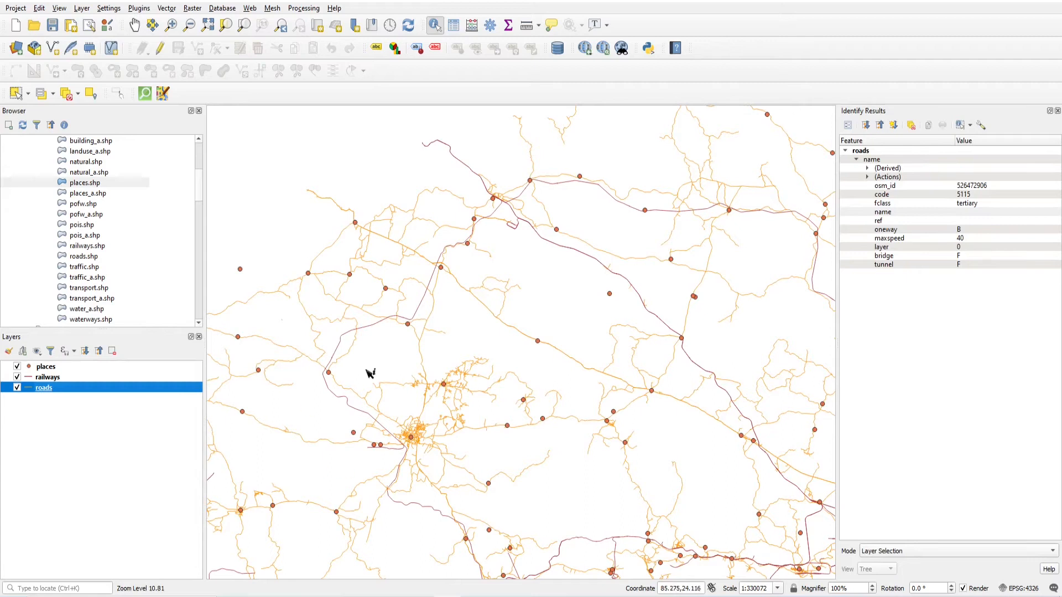
- Identify the features at the Hazaribagh place point, review the layer choices offered, and dismiss them without choosing
{"action": "scroll", "coordinate": [407, 454], "scroll_direction": "up", "scroll_amount": 3}
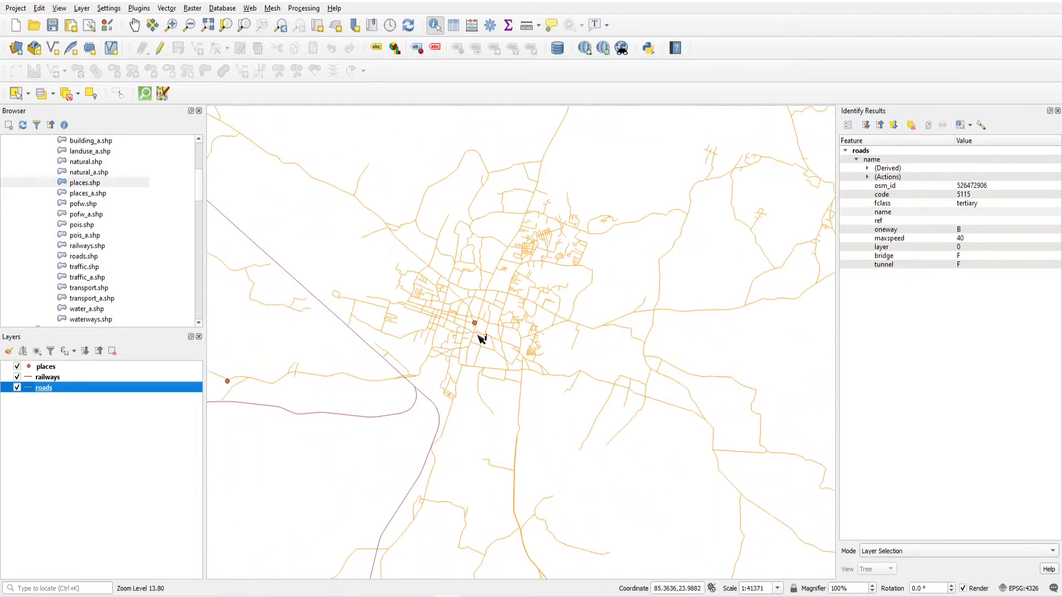
{"action": "left_click", "coordinate": [476, 326]}
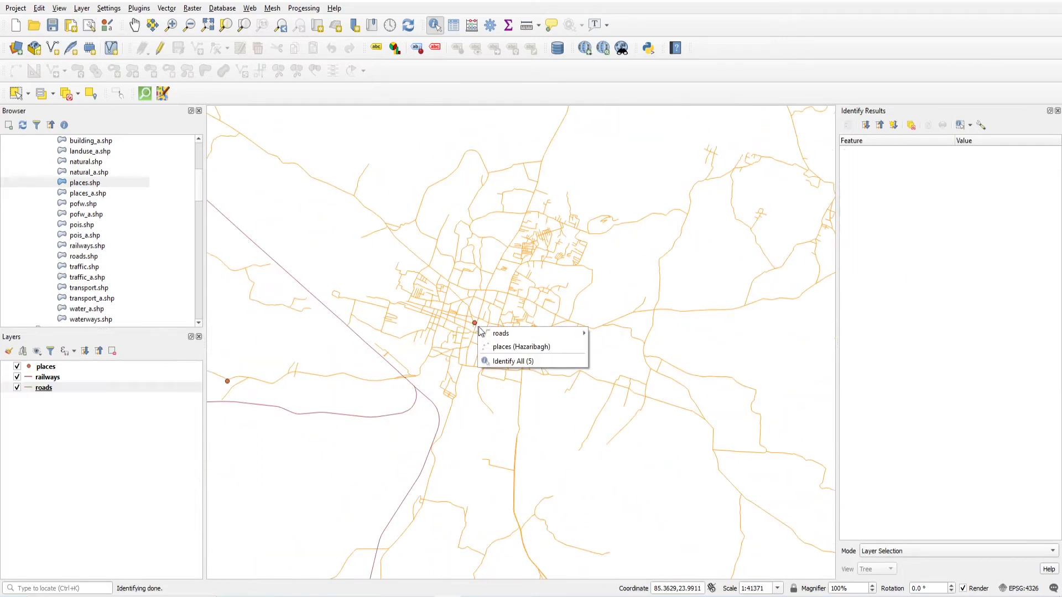
{"action": "mouse_move", "coordinate": [494, 337]}
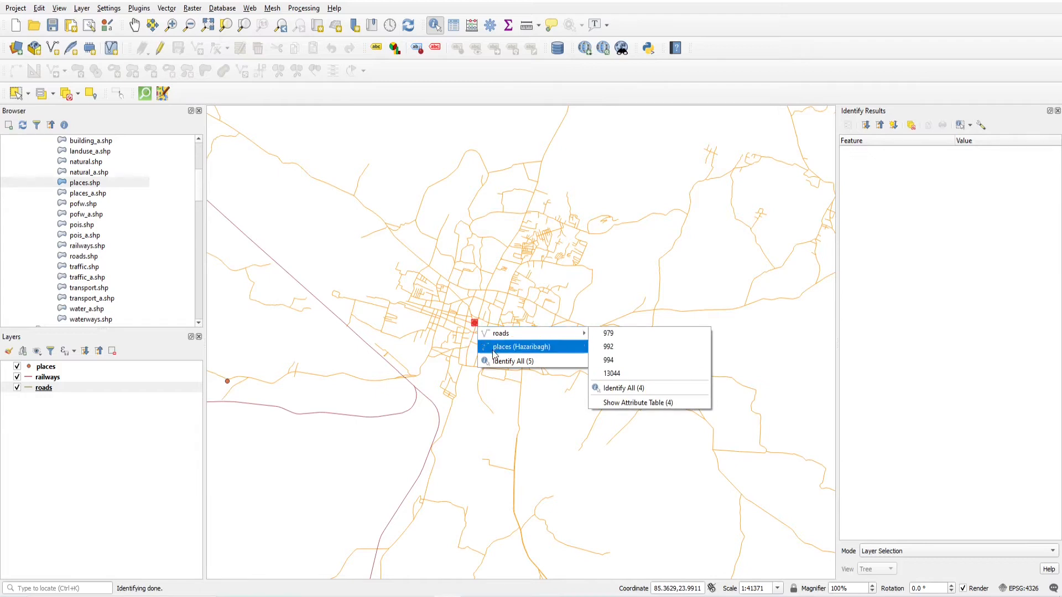
{"action": "left_click", "coordinate": [416, 160]}
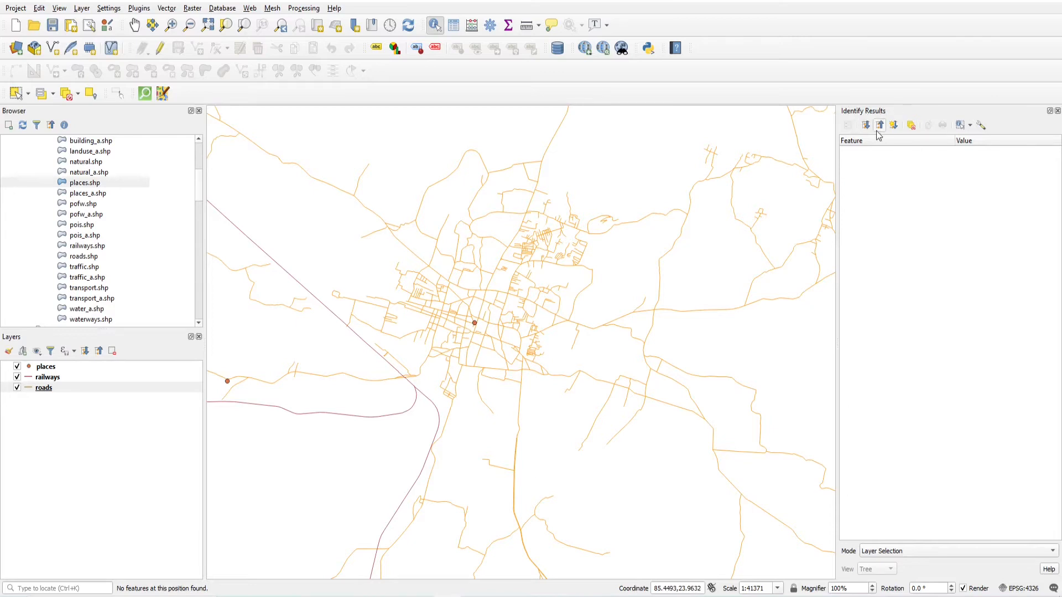
- Set the identify mode to Current Layer and identify the roads in the Hazaribagh town centre with roads as the active layer
{"action": "left_click", "coordinate": [891, 553]}
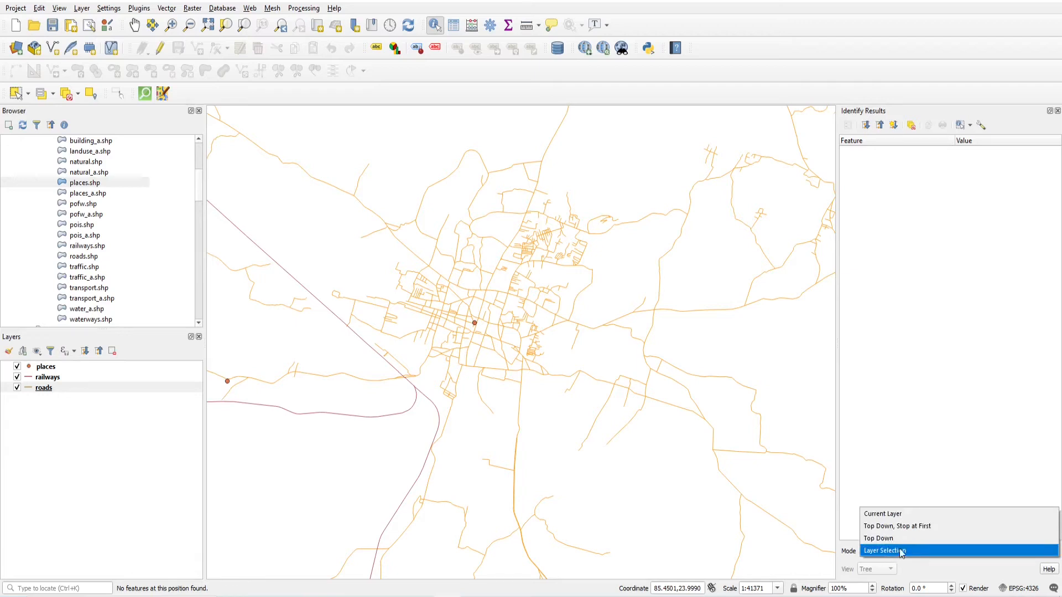
{"action": "left_click", "coordinate": [887, 515]}
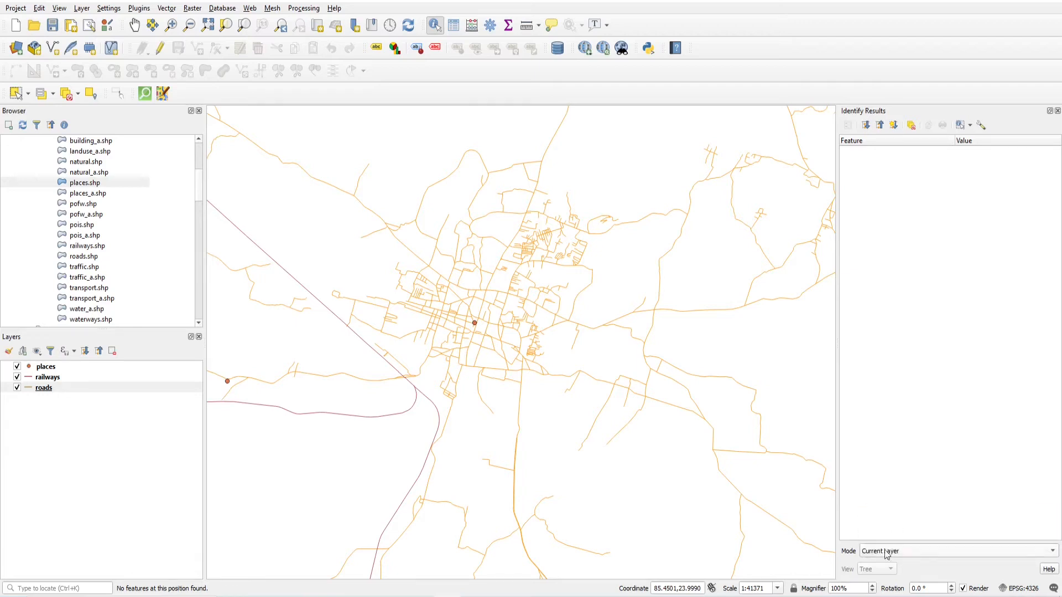
{"action": "left_click", "coordinate": [53, 389]}
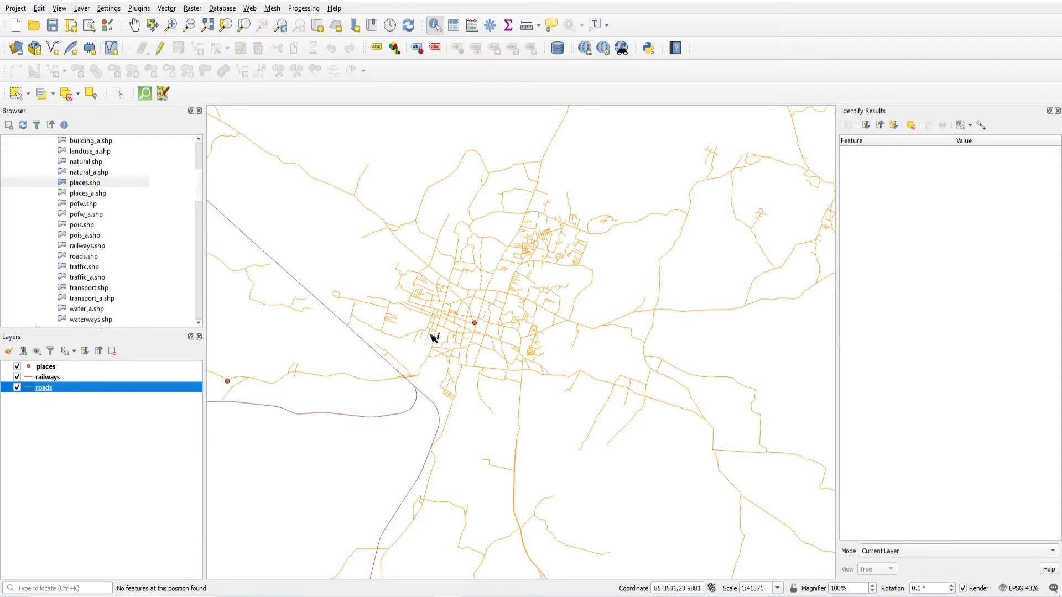
{"action": "left_click", "coordinate": [489, 294]}
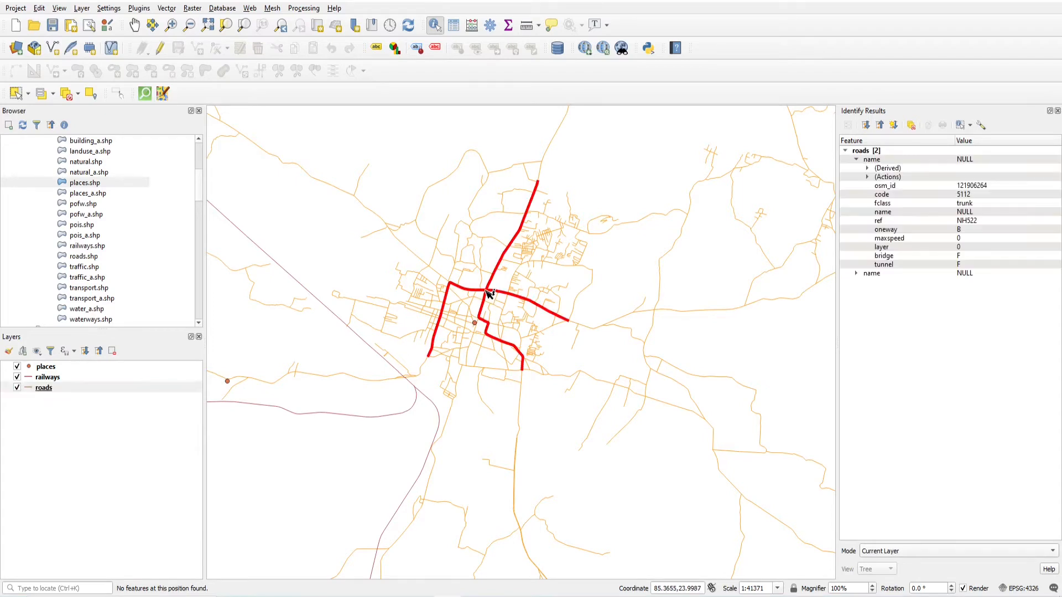
{"action": "left_click", "coordinate": [409, 245]}
{"action": "left_click", "coordinate": [391, 189]}
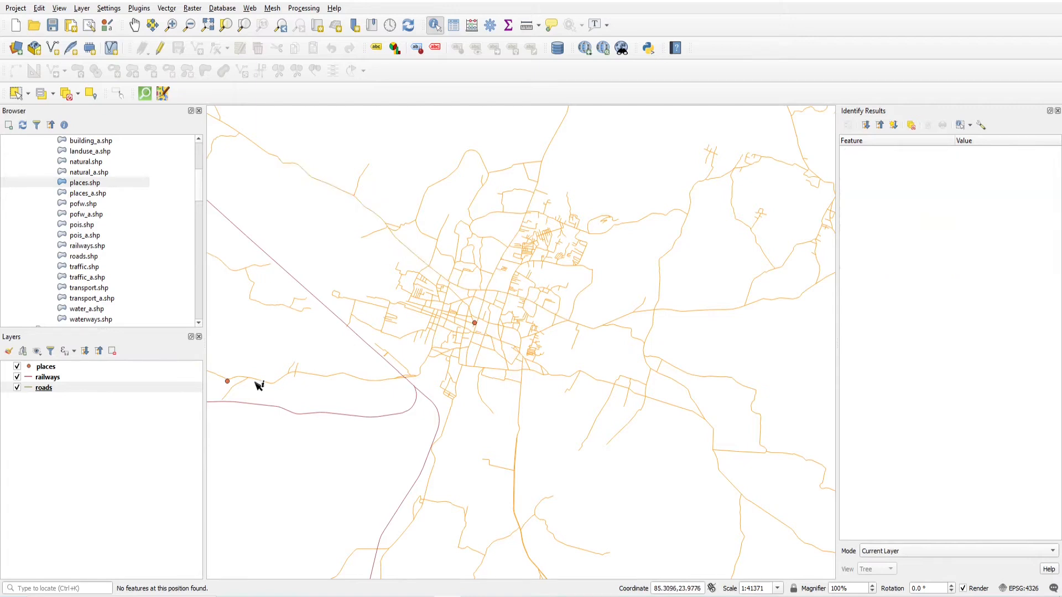
- Identify the place point west of Hazaribagh with roads active, then with places active, and try identifying the nearby road
{"action": "scroll", "coordinate": [227, 386], "scroll_direction": "up", "scroll_amount": 3}
{"action": "left_click", "coordinate": [306, 389]}
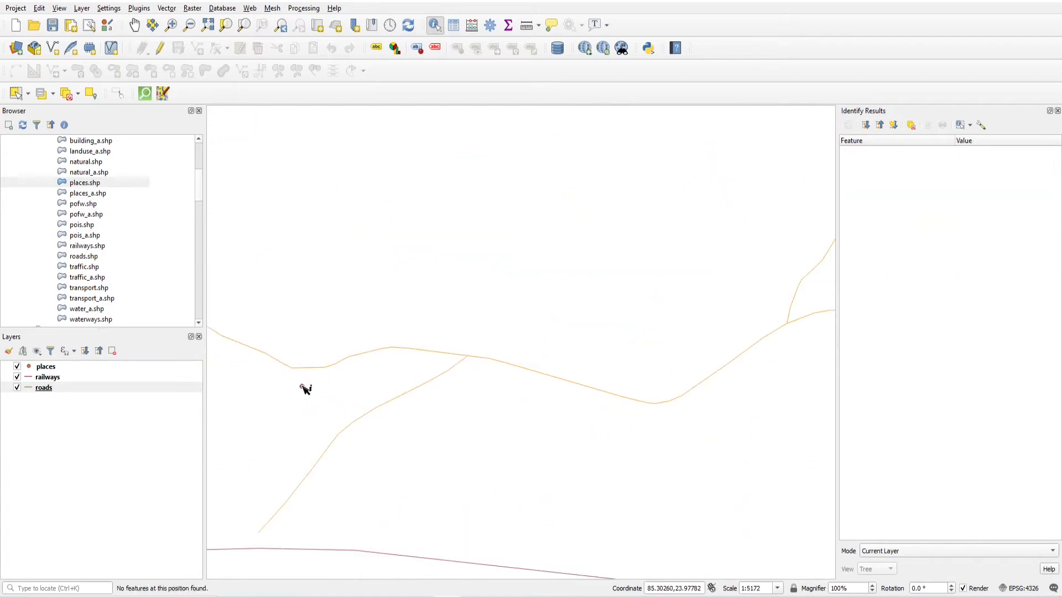
{"action": "left_click", "coordinate": [54, 369]}
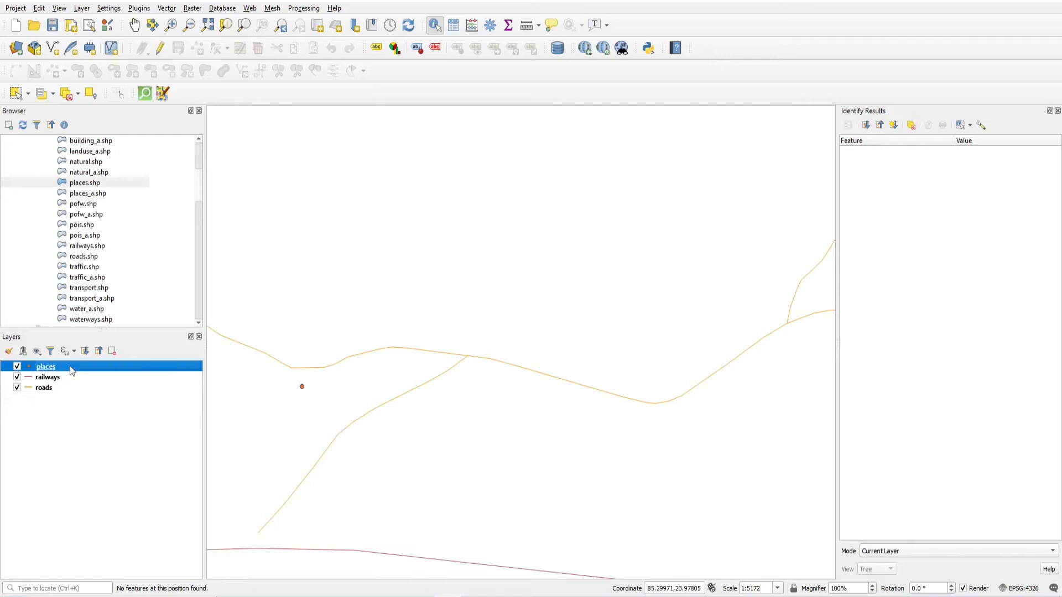
{"action": "left_click", "coordinate": [302, 387]}
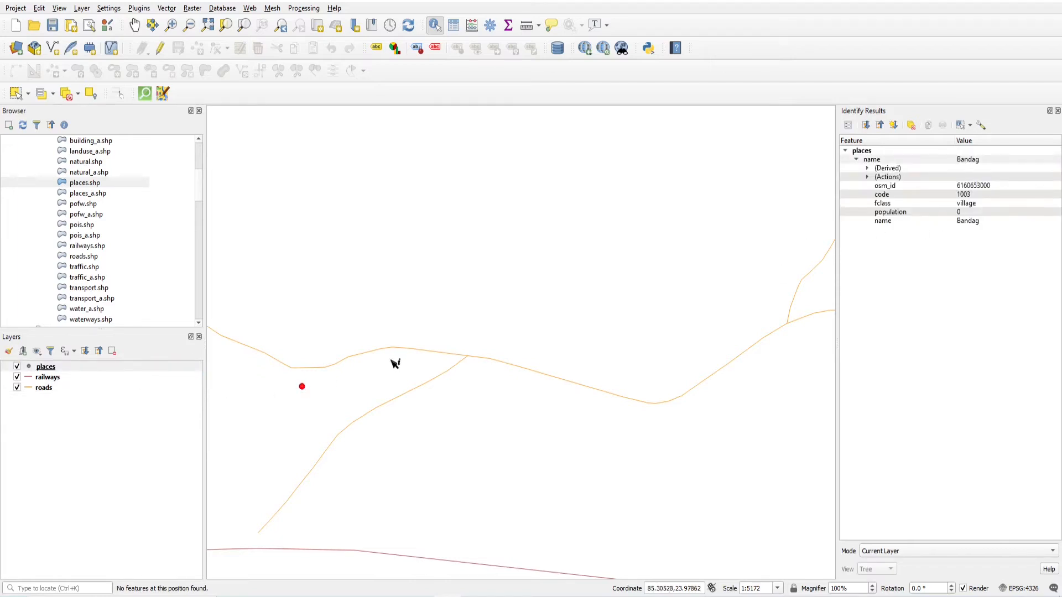
{"action": "left_click", "coordinate": [369, 355]}
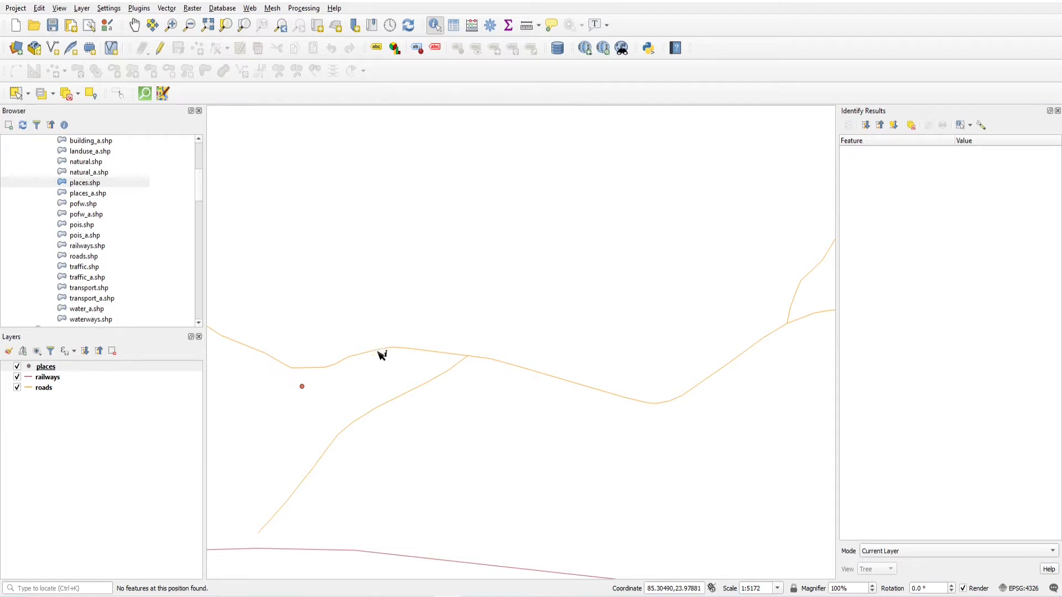
- Set the identify mode to Layer Selection and identify the features where the road crosses the railway southwest of Hazaribagh
{"action": "scroll", "coordinate": [425, 324], "scroll_direction": "down", "scroll_amount": 3}
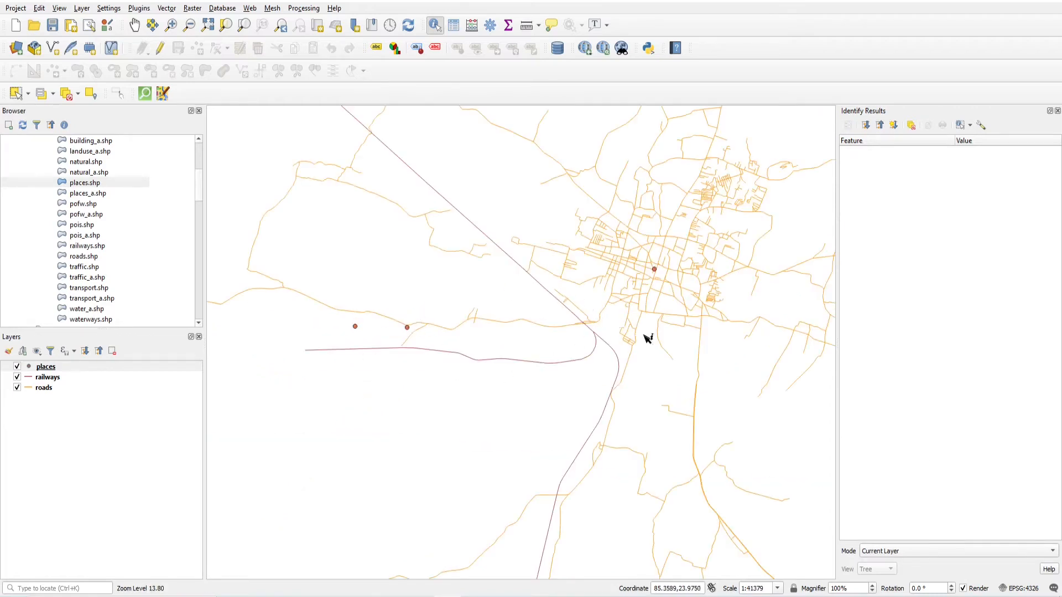
{"action": "left_click", "coordinate": [905, 552]}
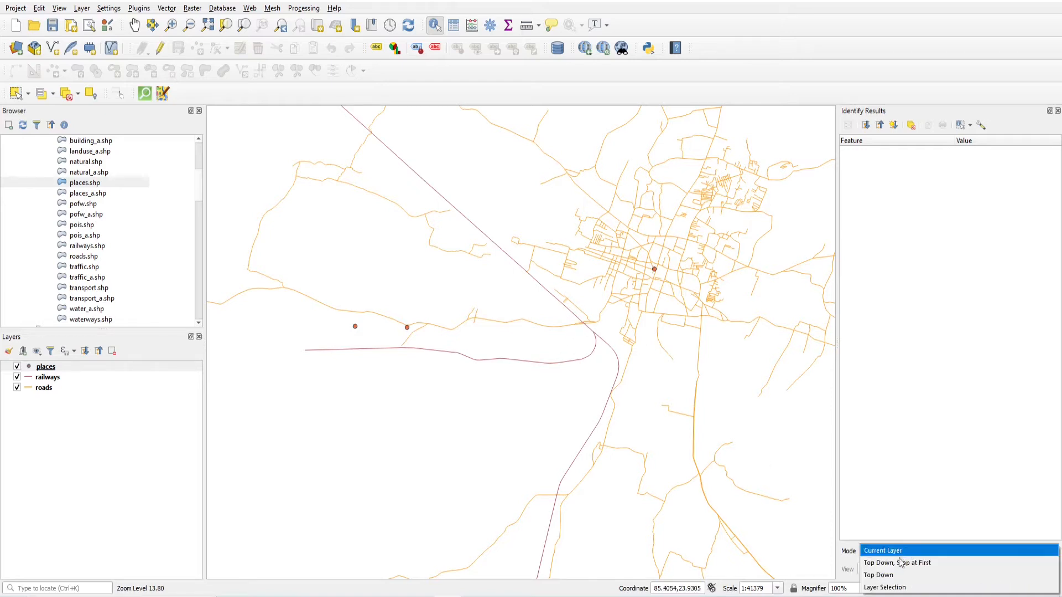
{"action": "left_click", "coordinate": [895, 586]}
{"action": "scroll", "coordinate": [589, 328], "scroll_direction": "up", "scroll_amount": 2}
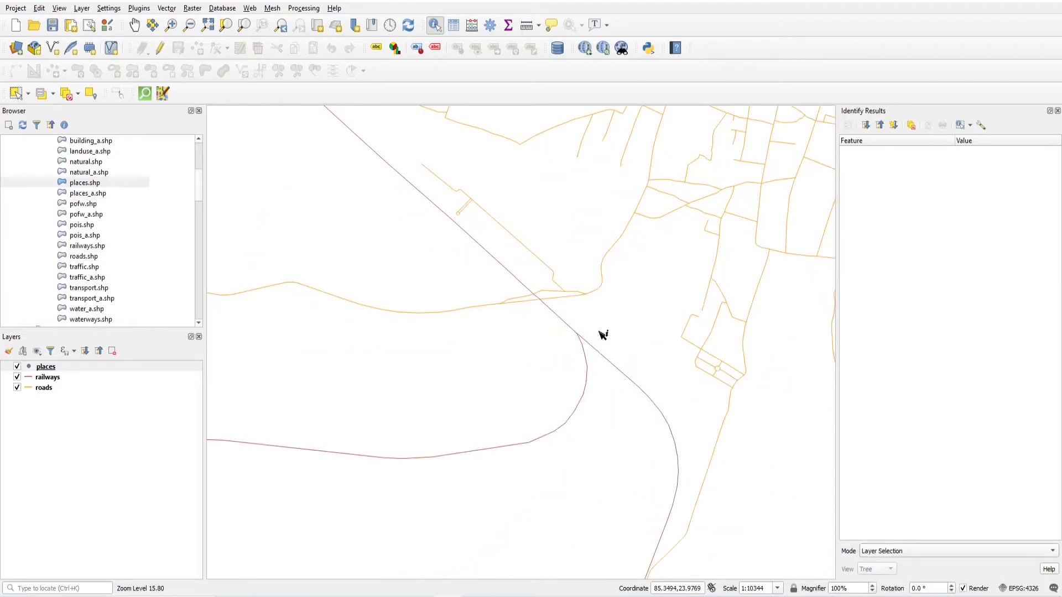
{"action": "left_click", "coordinate": [544, 303]}
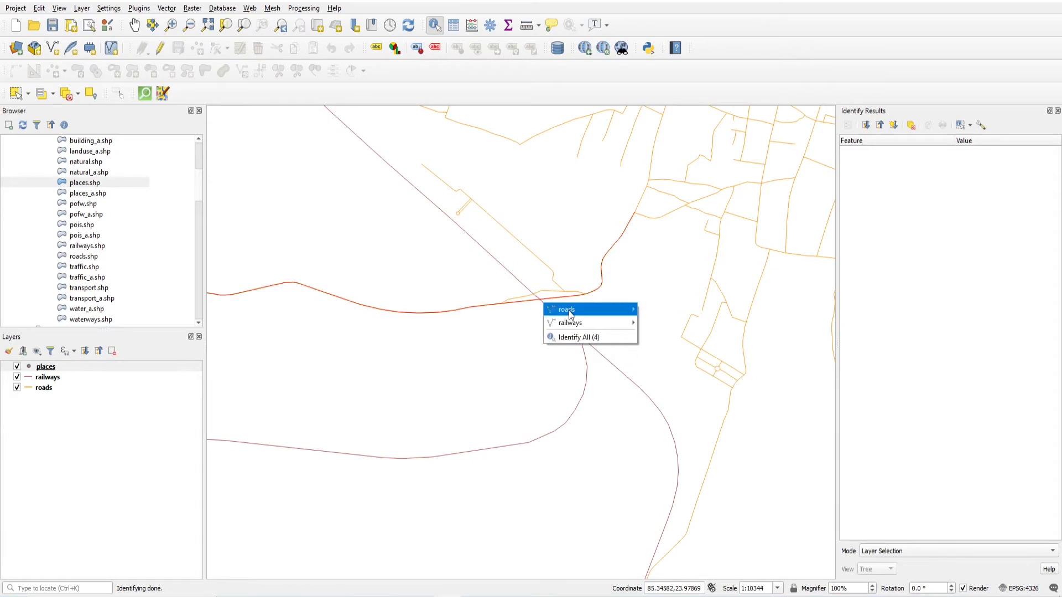
{"action": "left_click", "coordinate": [505, 333]}
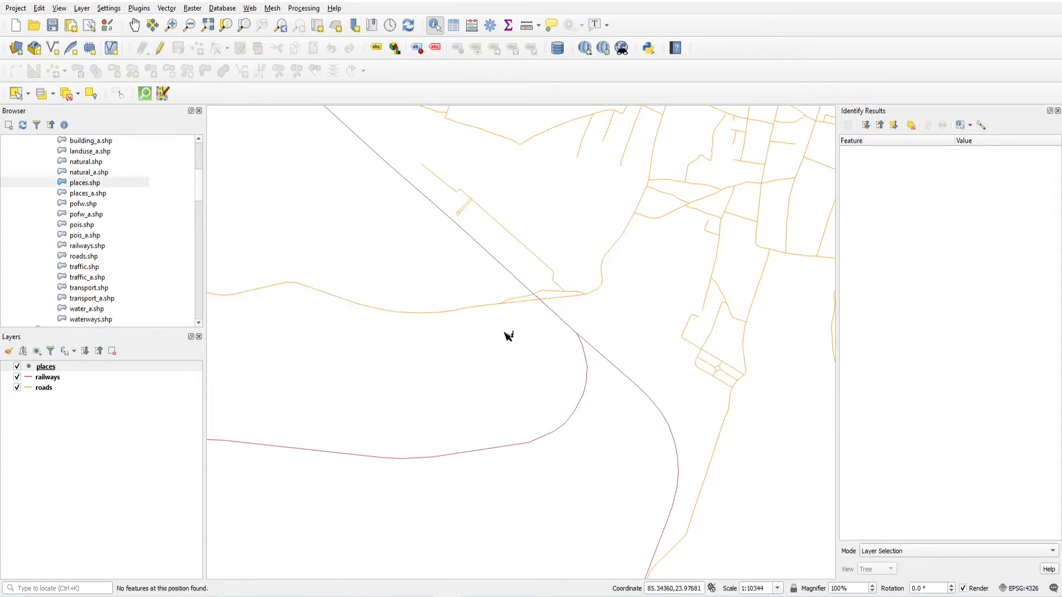
- Make roads the active layer and open its attribute table
{"action": "scroll", "coordinate": [458, 362], "scroll_direction": "down", "scroll_amount": 3}
{"action": "scroll", "coordinate": [458, 362], "scroll_direction": "down", "scroll_amount": 4}
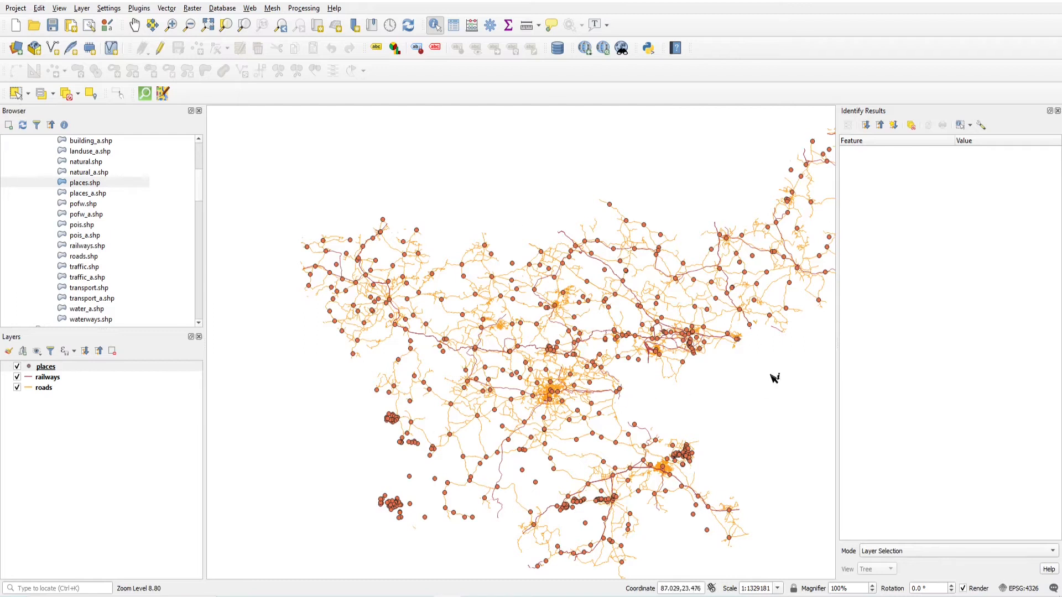
{"action": "scroll", "coordinate": [773, 374], "scroll_direction": "up", "scroll_amount": 1}
{"action": "scroll", "coordinate": [568, 382], "scroll_direction": "down", "scroll_amount": 1}
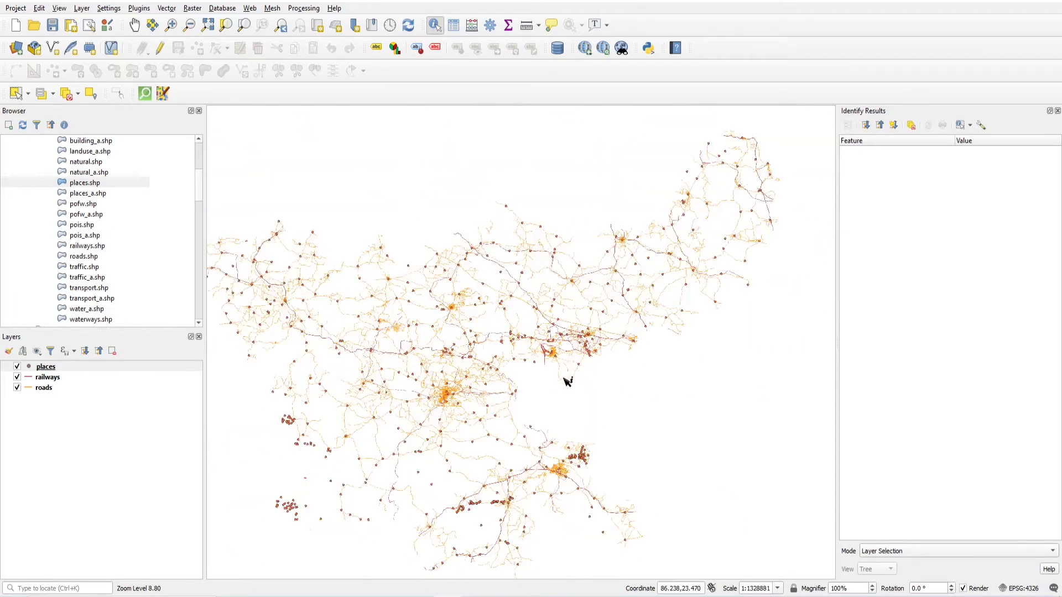
{"action": "left_click", "coordinate": [48, 388]}
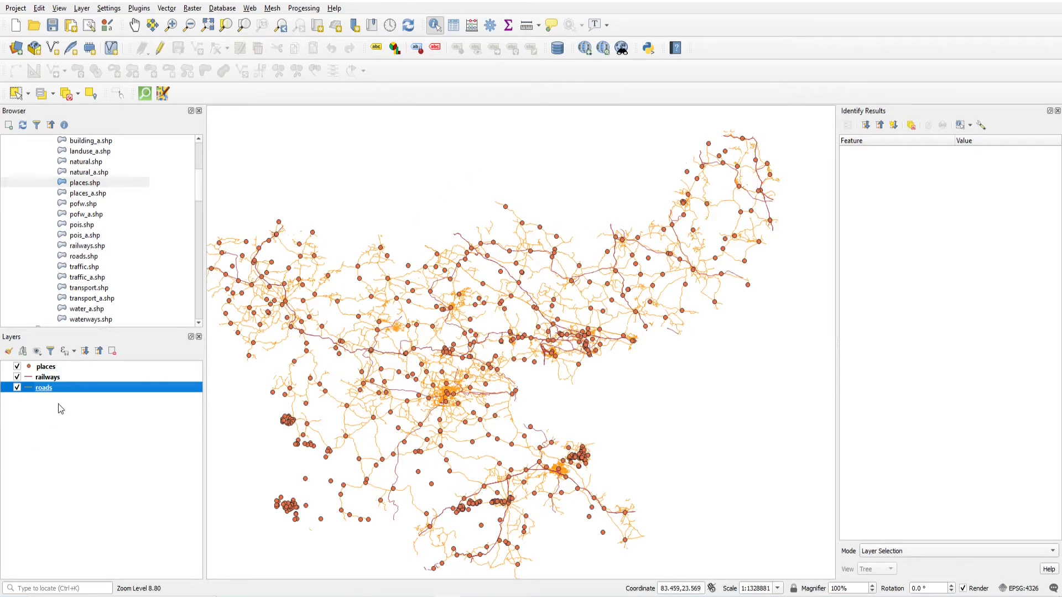
{"action": "right_click", "coordinate": [67, 386]}
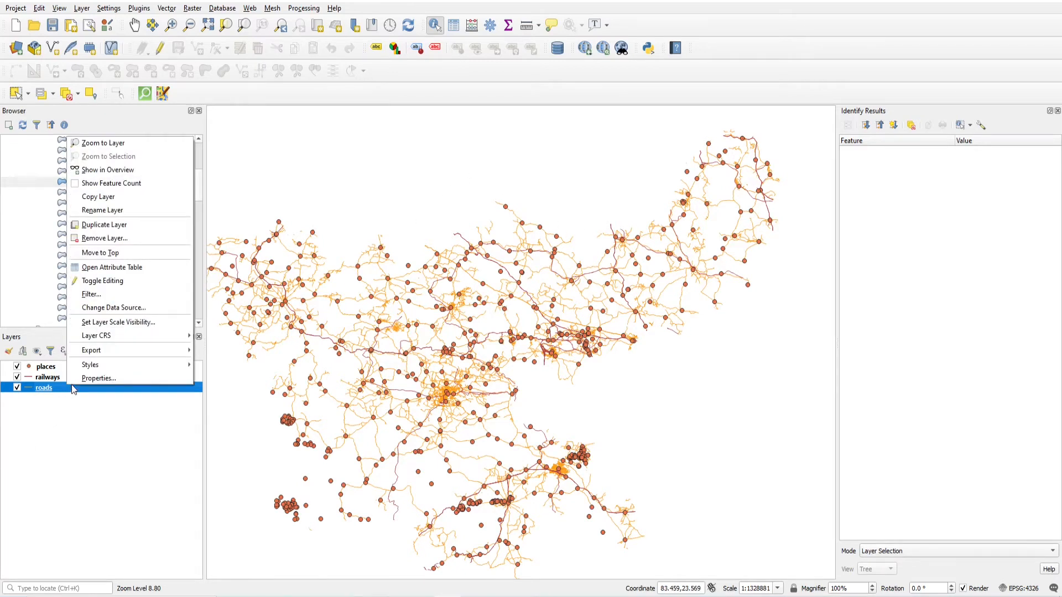
{"action": "right_click", "coordinate": [61, 392]}
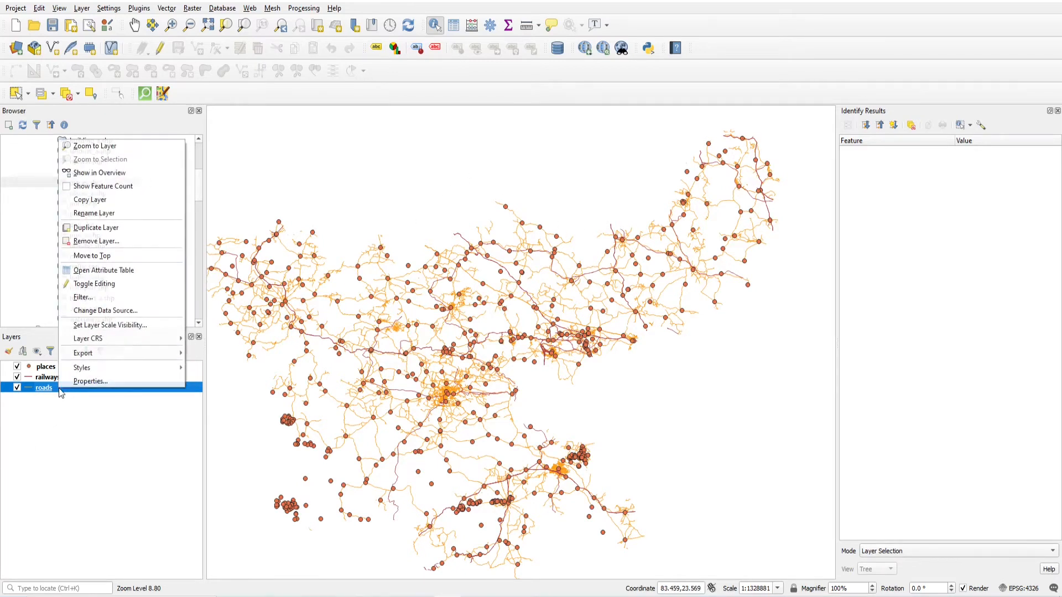
{"action": "left_click", "coordinate": [92, 271]}
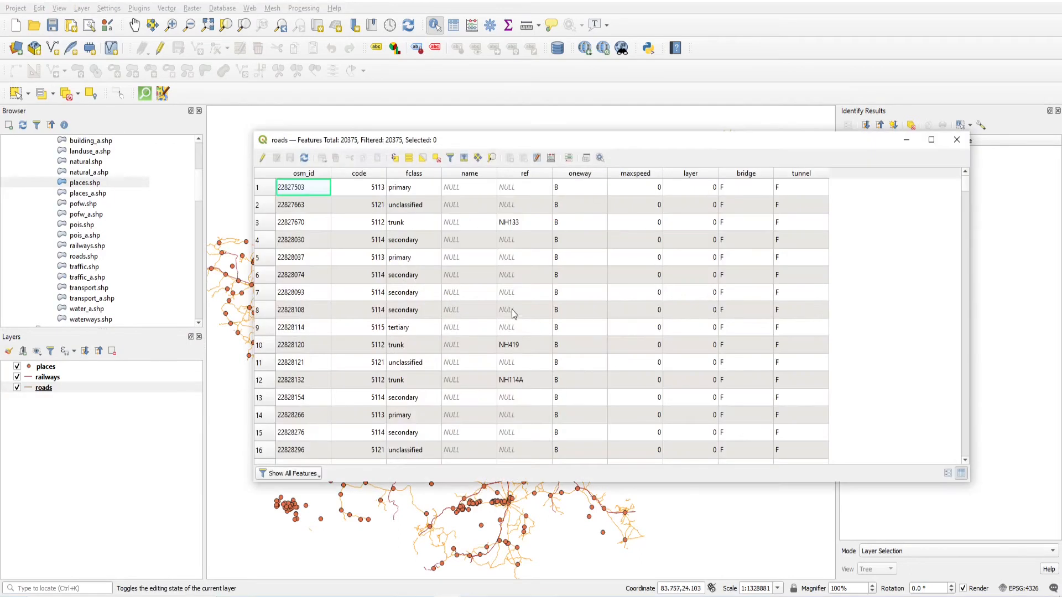
- Look through the records in the roads attribute table and close it
{"action": "scroll", "coordinate": [513, 313], "scroll_direction": "down", "scroll_amount": 20}
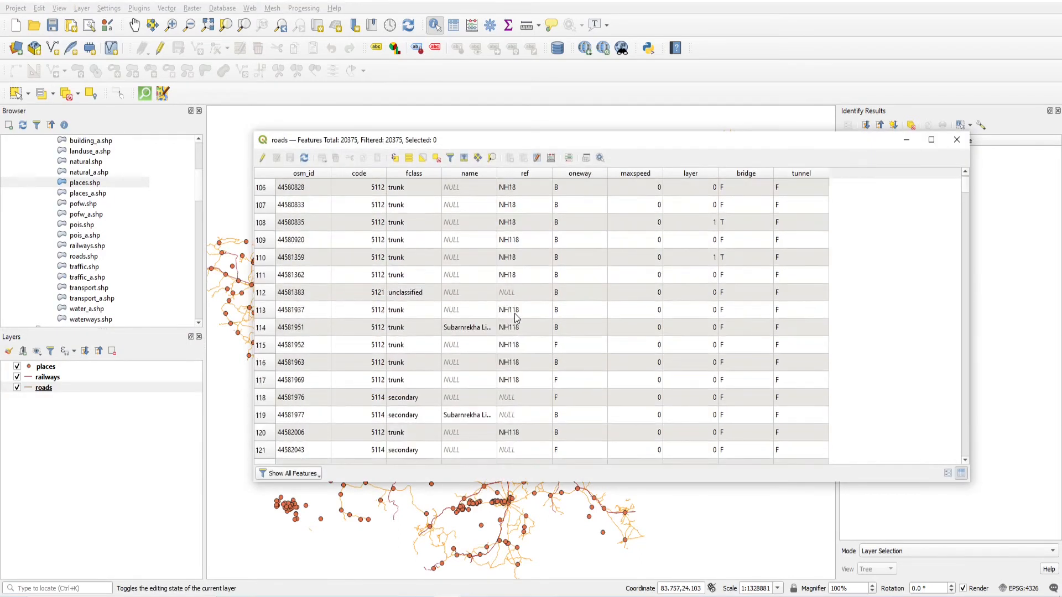
{"action": "scroll", "coordinate": [514, 316], "scroll_direction": "down", "scroll_amount": 20}
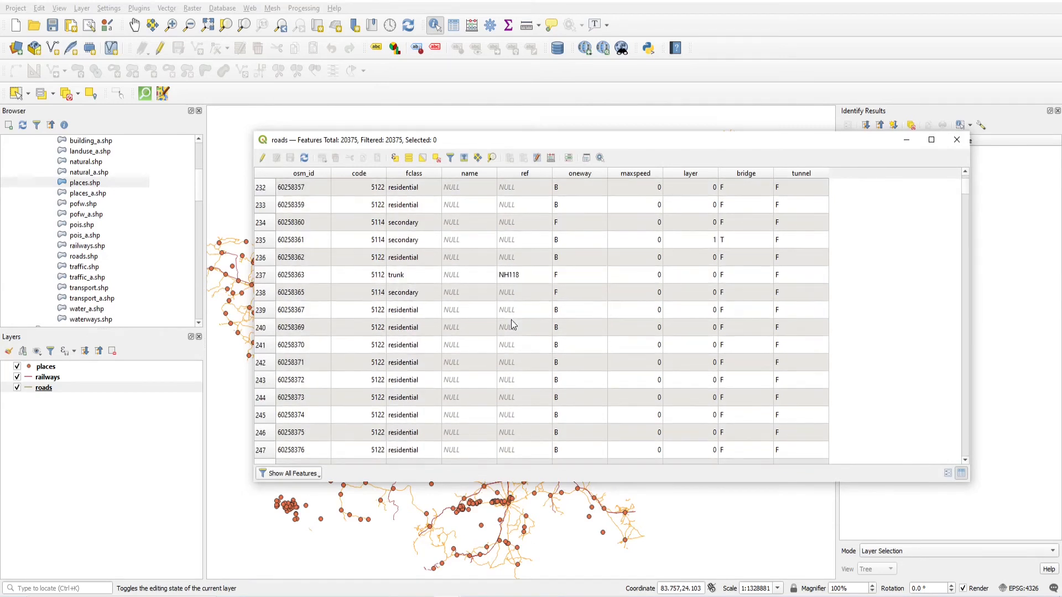
{"action": "left_click", "coordinate": [956, 139]}
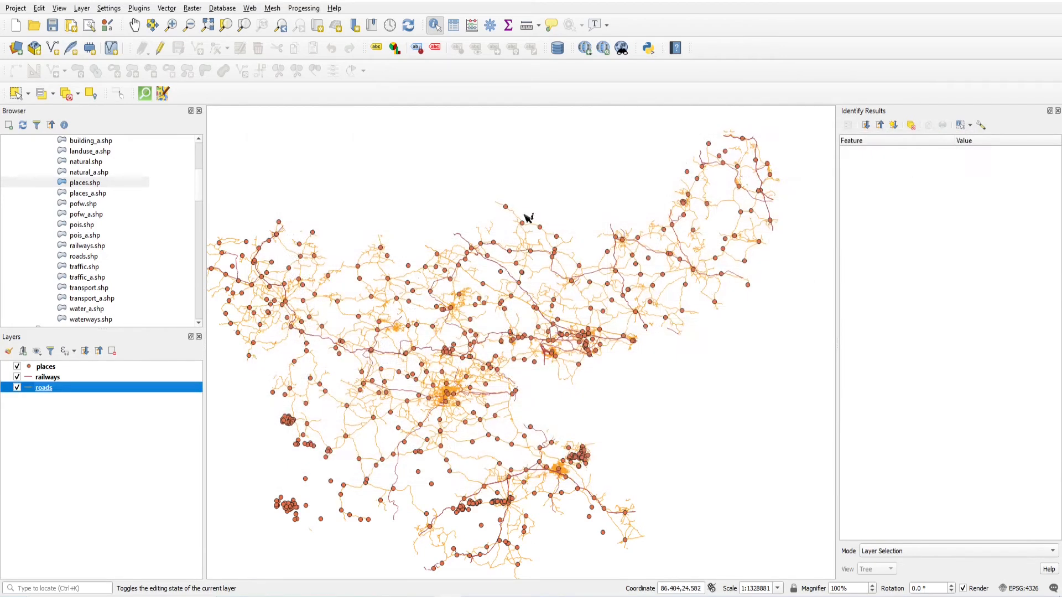
{"action": "left_click", "coordinate": [456, 30]}
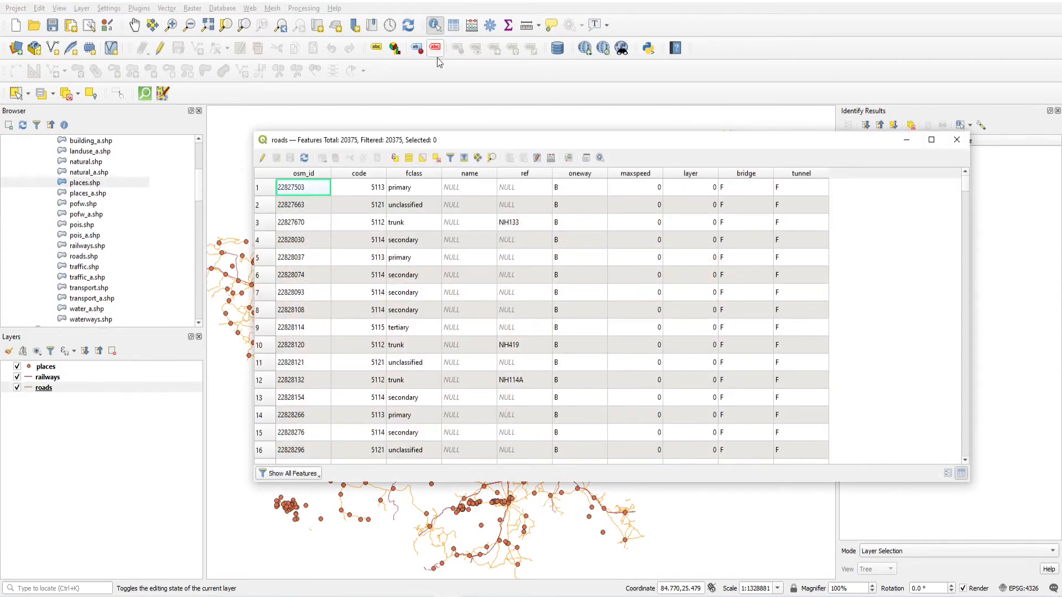
{"action": "left_click", "coordinate": [956, 139]}
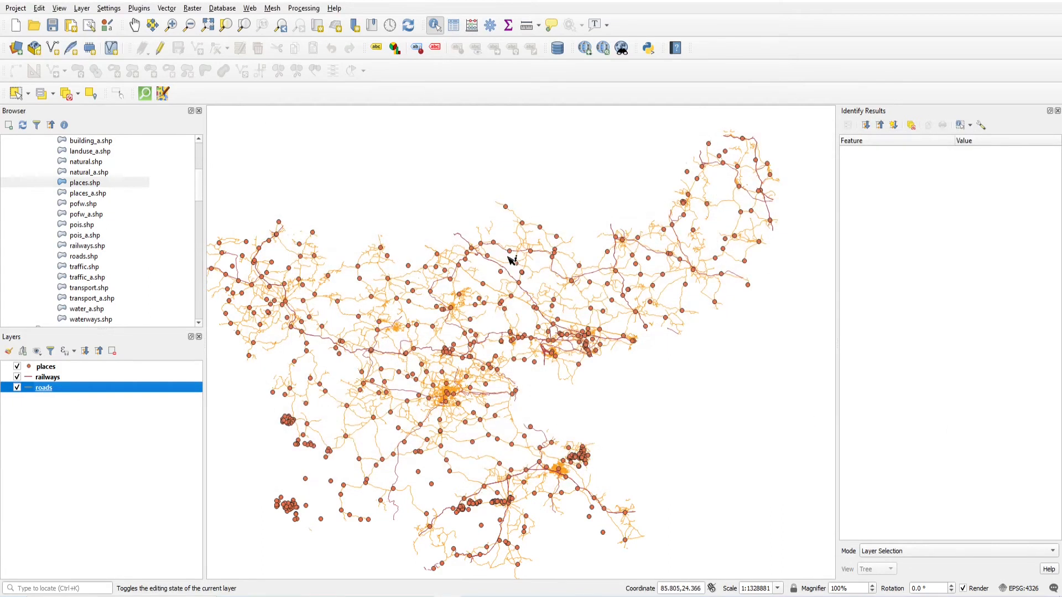
- Reopen the roads attribute table, narrow its window and reposition it over the map
{"action": "key", "text": "F6"}
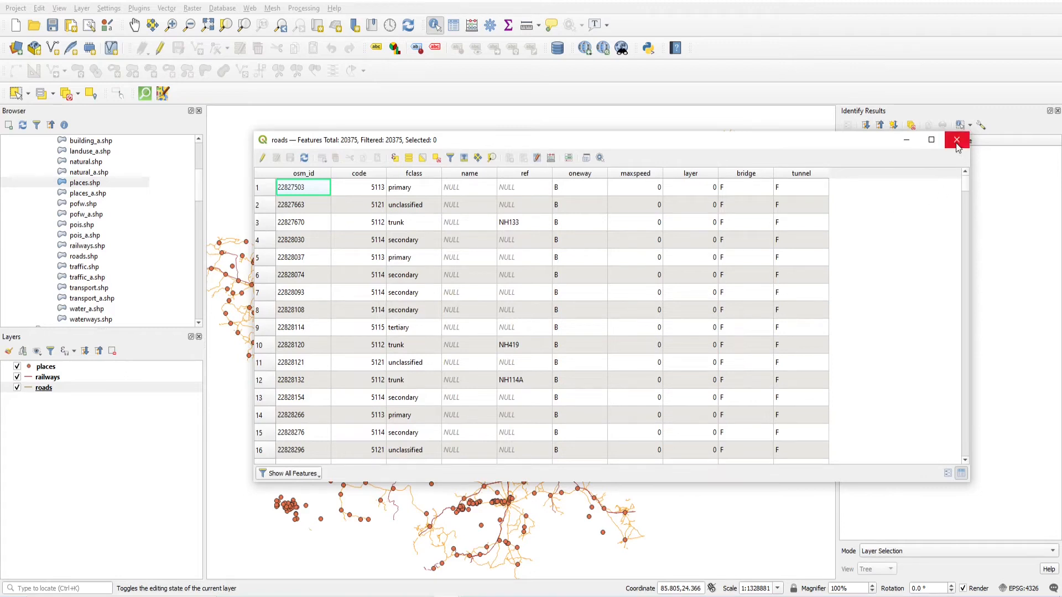
{"action": "left_click_drag", "start_coordinate": [970, 204], "coordinate": [855, 203]}
{"action": "left_click", "coordinate": [841, 139]}
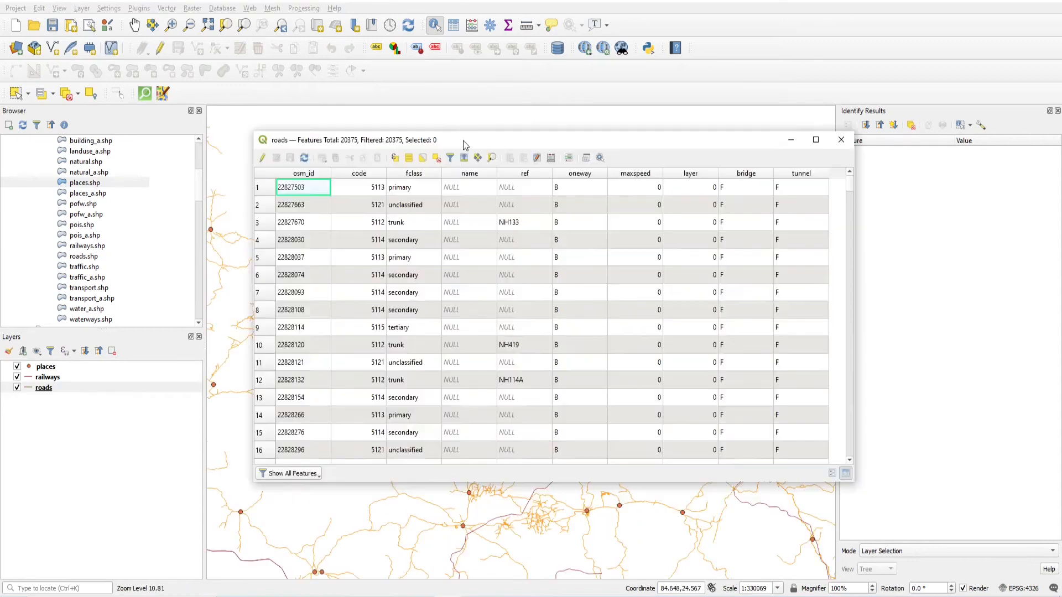
{"action": "left_click_drag", "start_coordinate": [463, 143], "coordinate": [421, 96]}
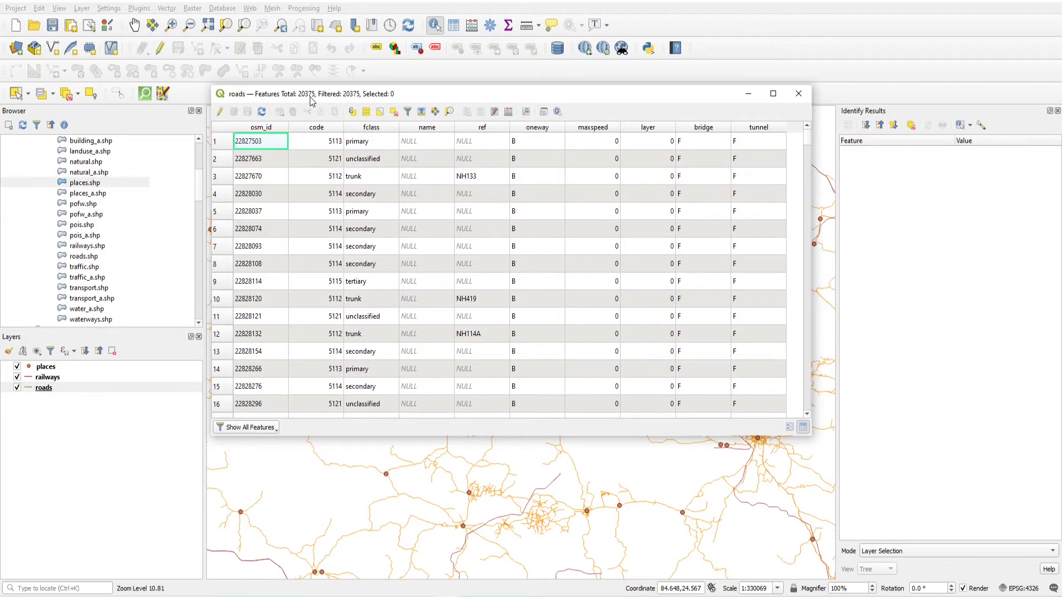
- Make roads the active layer, frame the map on the town's street network and close the Identify Results panel
{"action": "left_click", "coordinate": [53, 391]}
{"action": "scroll", "coordinate": [502, 329], "scroll_direction": "up", "scroll_amount": 4}
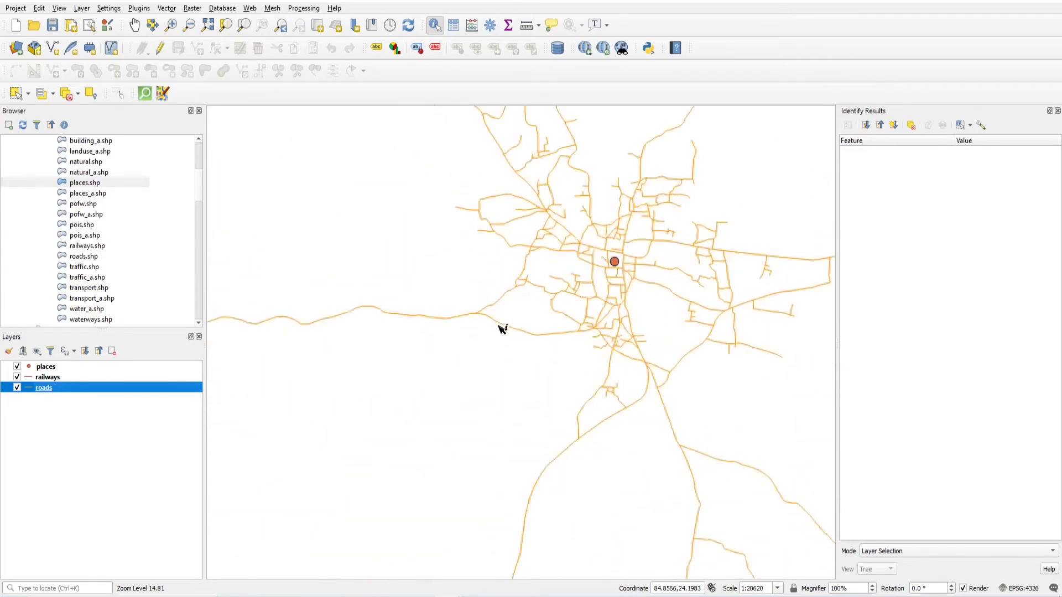
{"action": "scroll", "coordinate": [692, 208], "scroll_direction": "up", "scroll_amount": 2}
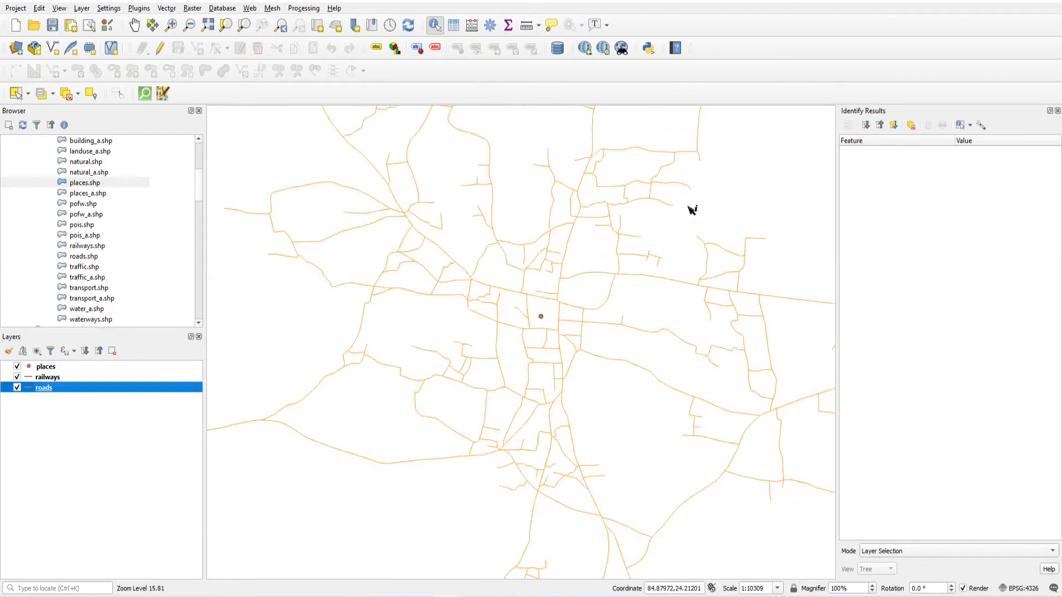
{"action": "left_click", "coordinate": [1057, 111]}
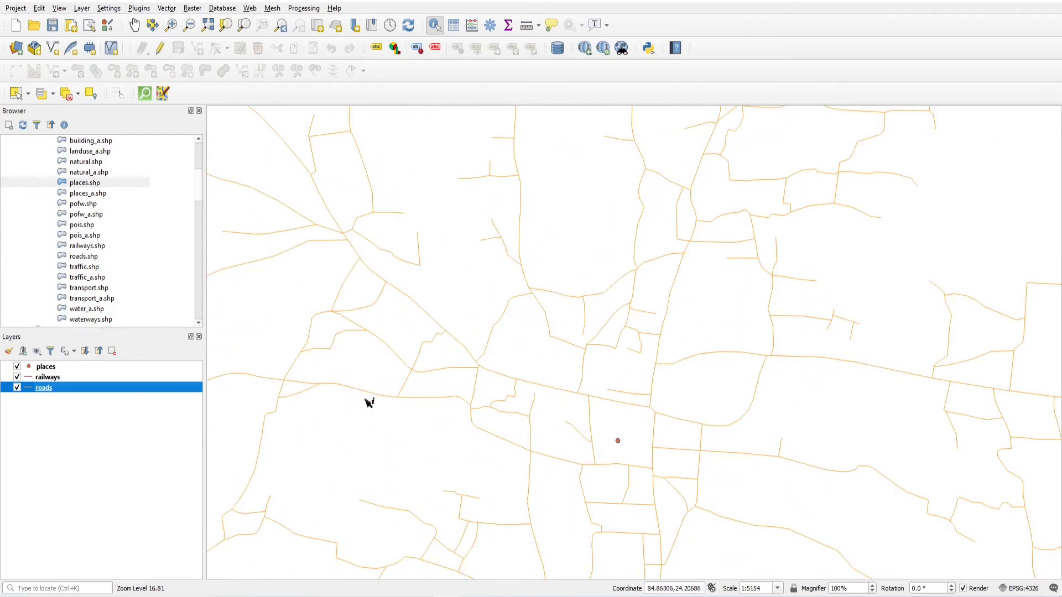
- Open the roads attribute table, filter it to Show Features Visible On Map, review the rows and close it
{"action": "key", "text": "alt+Tab"}
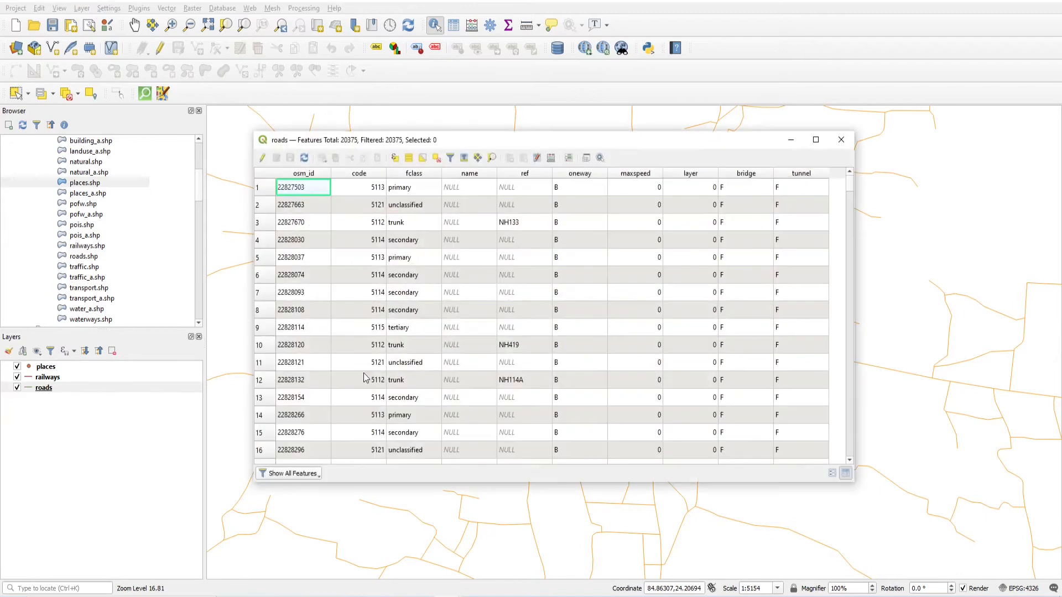
{"action": "left_click_drag", "start_coordinate": [525, 146], "coordinate": [545, 126]}
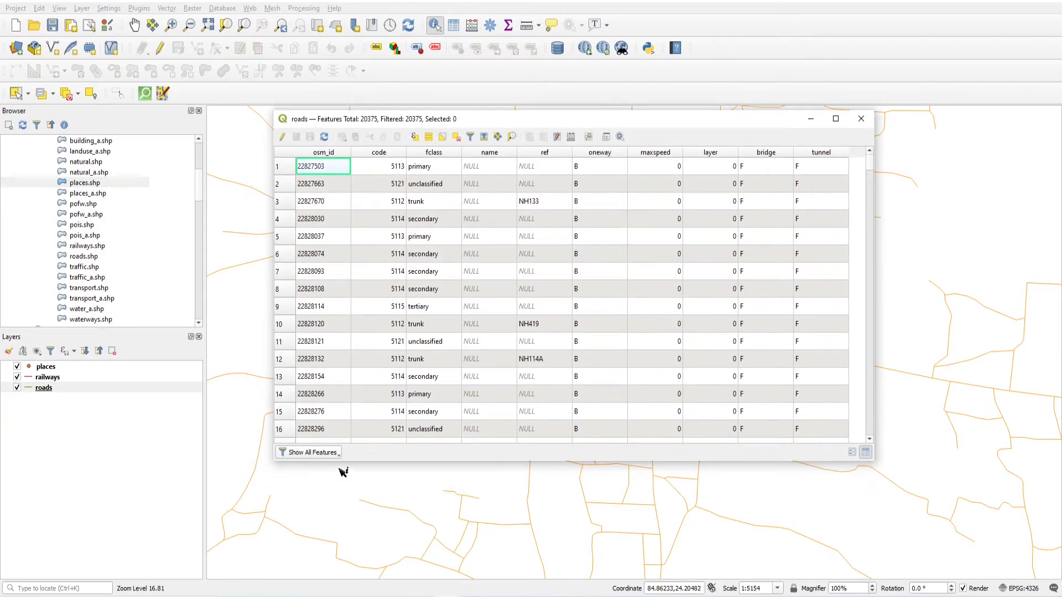
{"action": "left_click", "coordinate": [325, 454]}
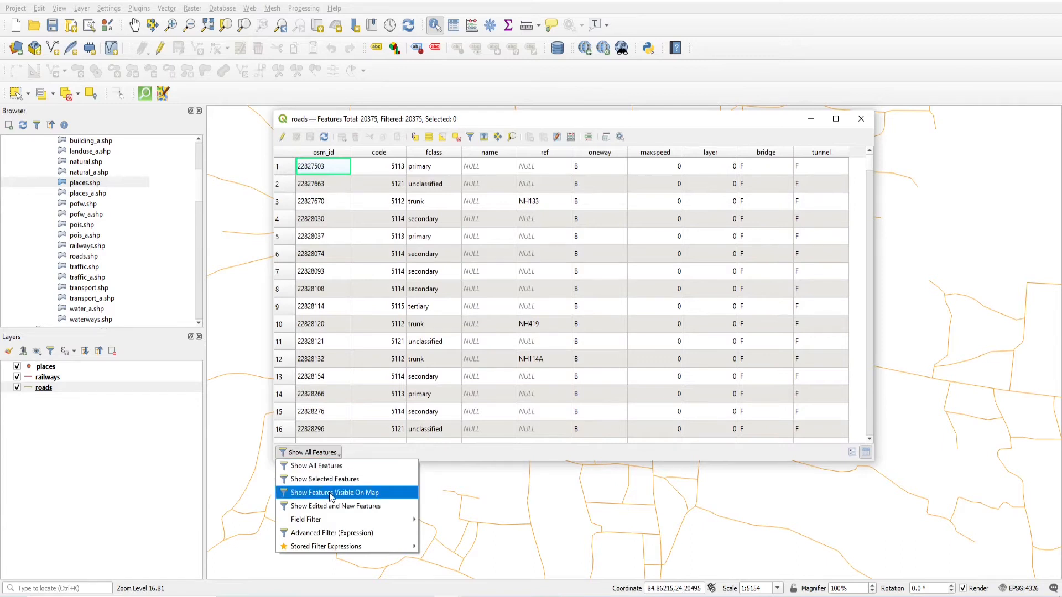
{"action": "left_click", "coordinate": [331, 495]}
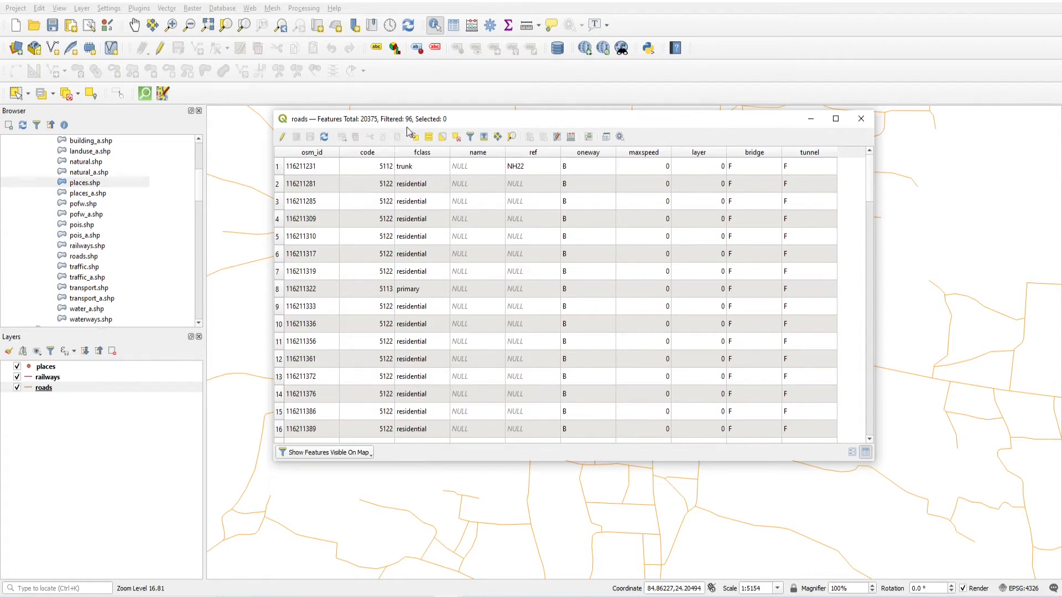
{"action": "scroll", "coordinate": [449, 189], "scroll_direction": "down", "scroll_amount": 20}
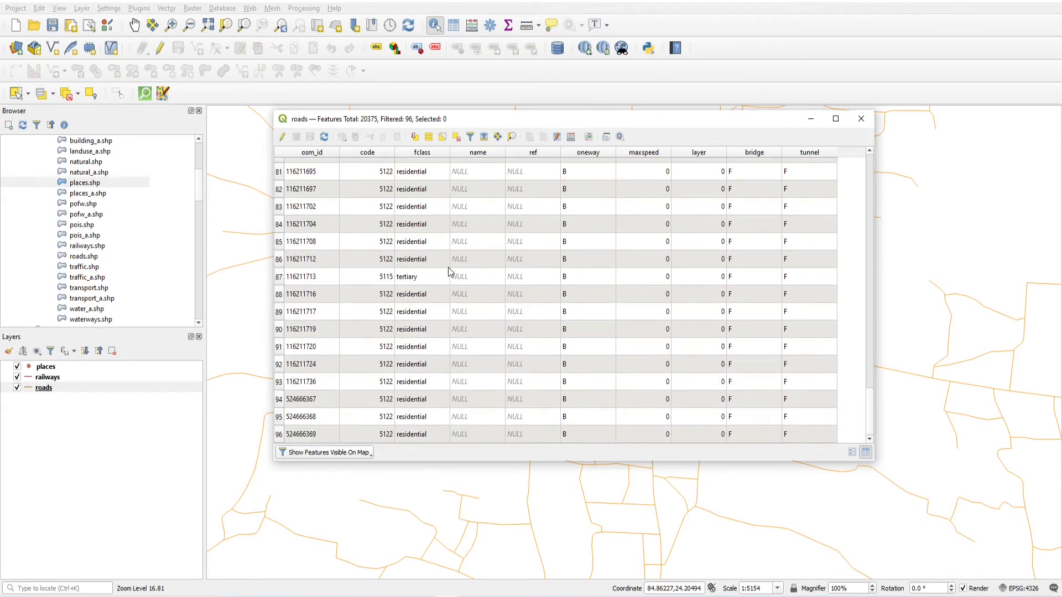
{"action": "left_click", "coordinate": [861, 118]}
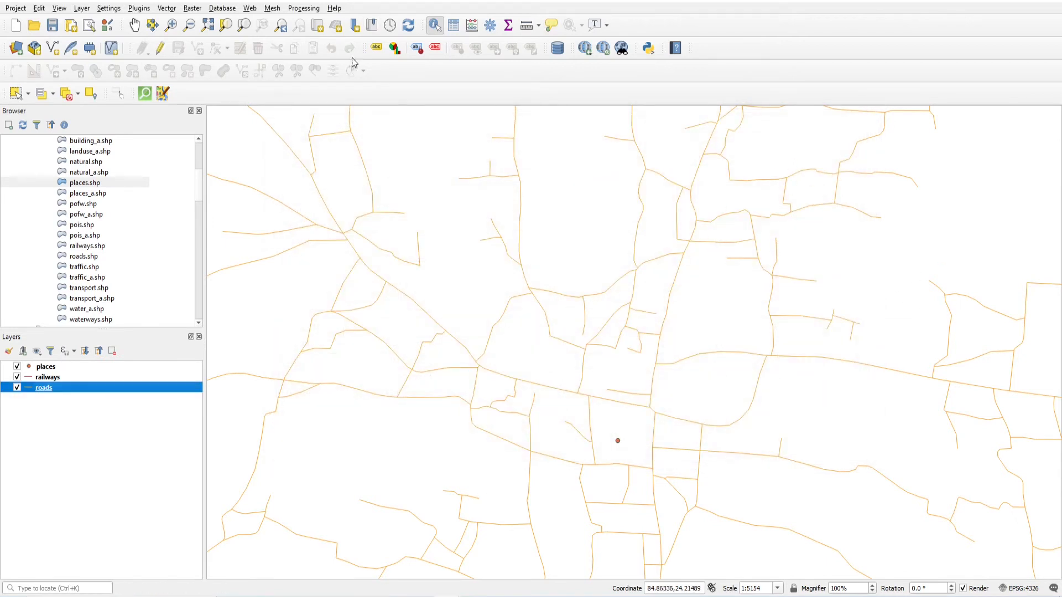
- Select the trunk road NH22 through the town, adding its northern continuation and the short segment between the two parts
{"action": "left_click", "coordinate": [16, 93]}
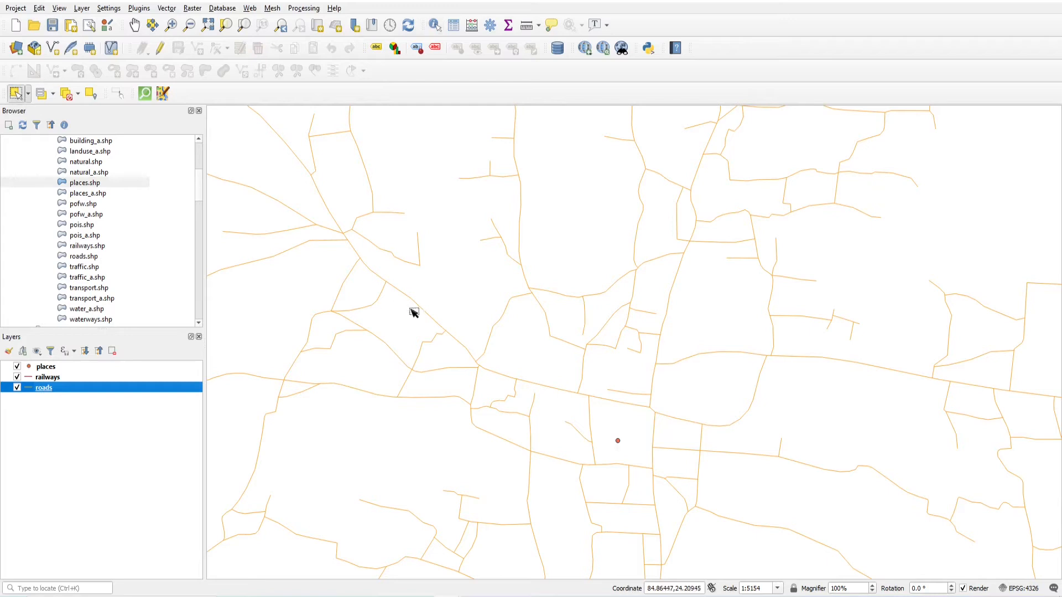
{"action": "scroll", "coordinate": [749, 332], "scroll_direction": "down", "scroll_amount": 4}
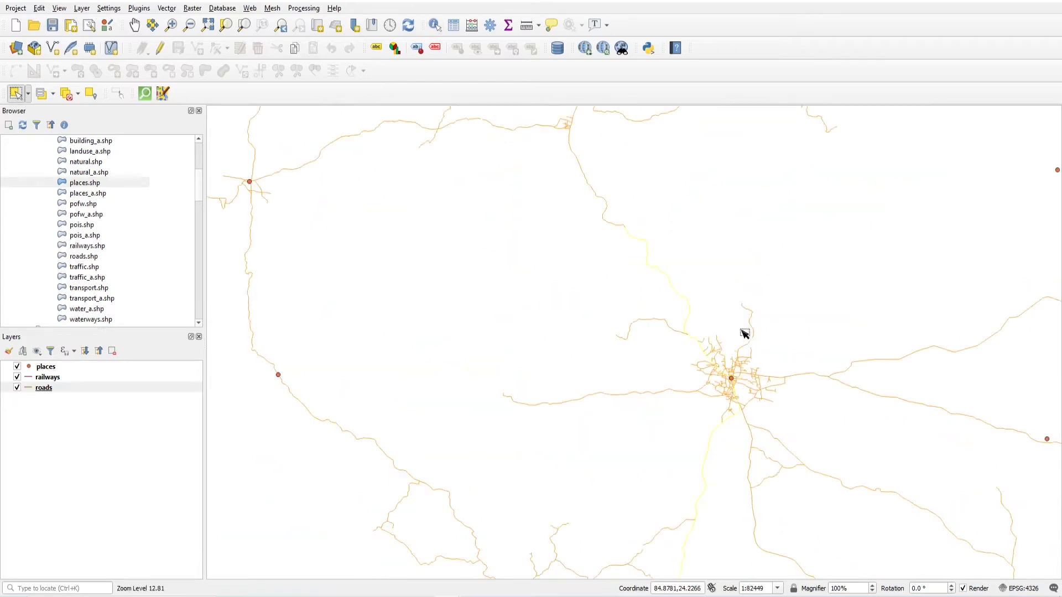
{"action": "scroll", "coordinate": [621, 173], "scroll_direction": "up", "scroll_amount": 1}
{"action": "left_click", "coordinate": [619, 284], "text": "shift"}
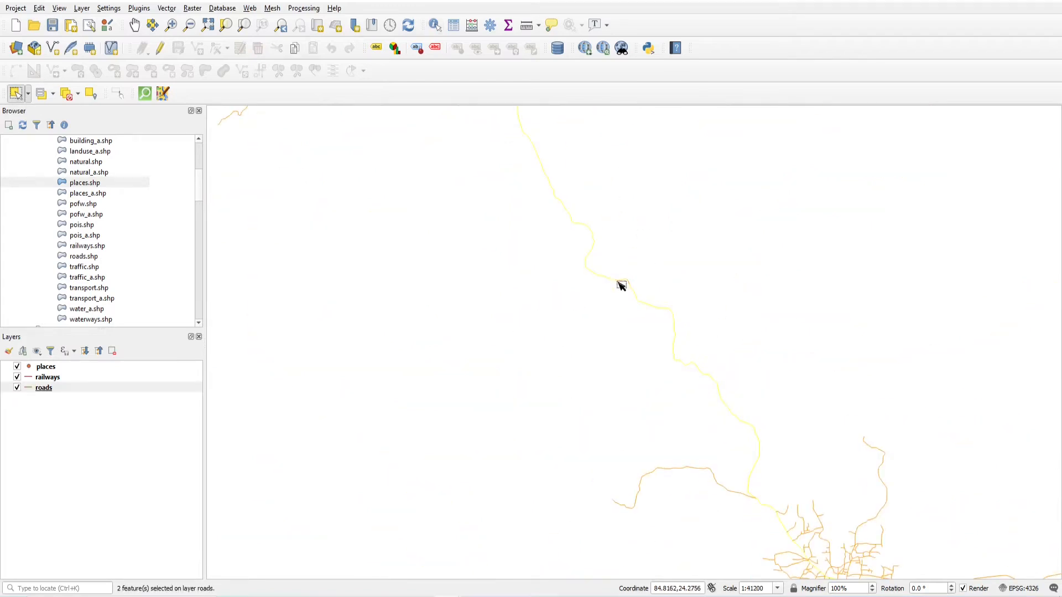
{"action": "scroll", "coordinate": [636, 283], "scroll_direction": "up", "scroll_amount": 4}
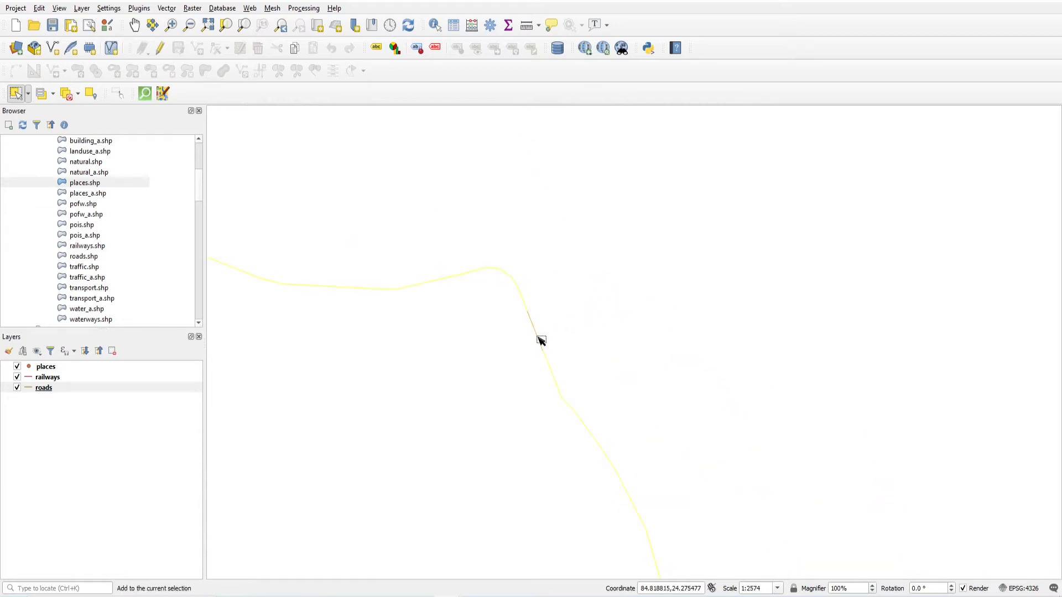
{"action": "scroll", "coordinate": [577, 287], "scroll_direction": "down", "scroll_amount": 5}
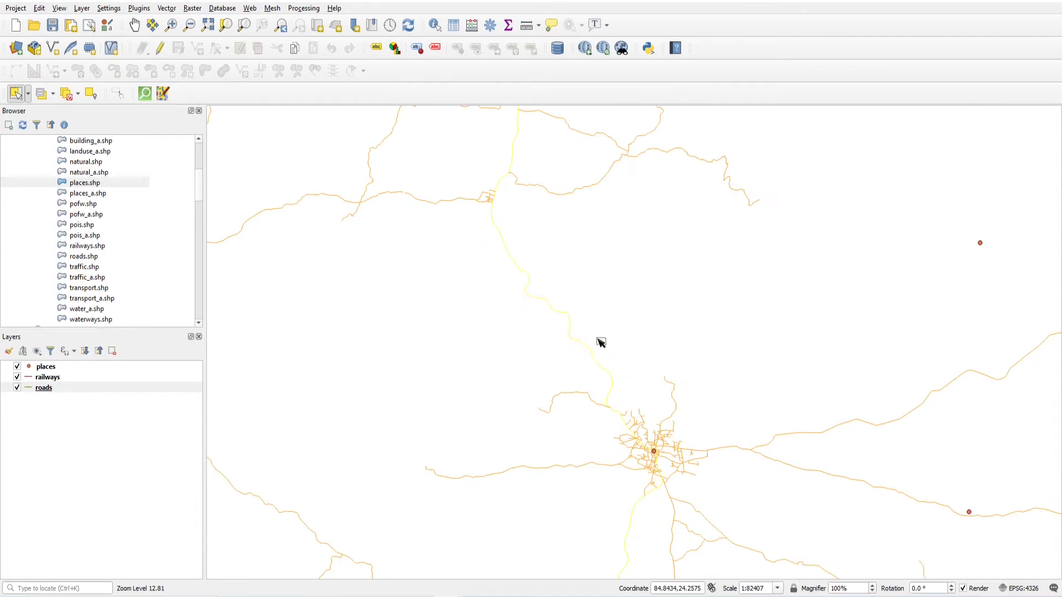
{"action": "scroll", "coordinate": [599, 344], "scroll_direction": "up", "scroll_amount": 1}
{"action": "scroll", "coordinate": [584, 305], "scroll_direction": "down", "scroll_amount": 1}
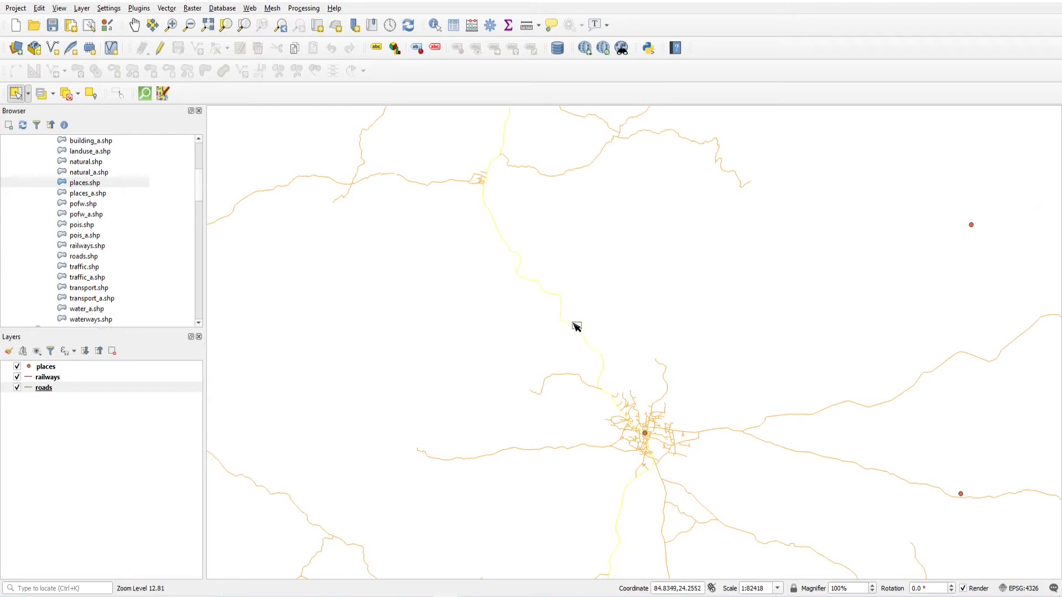
- Open the roads attribute table, filter it to Show Selected Features, compare the rows with the map and close it
{"action": "left_click", "coordinate": [453, 28]}
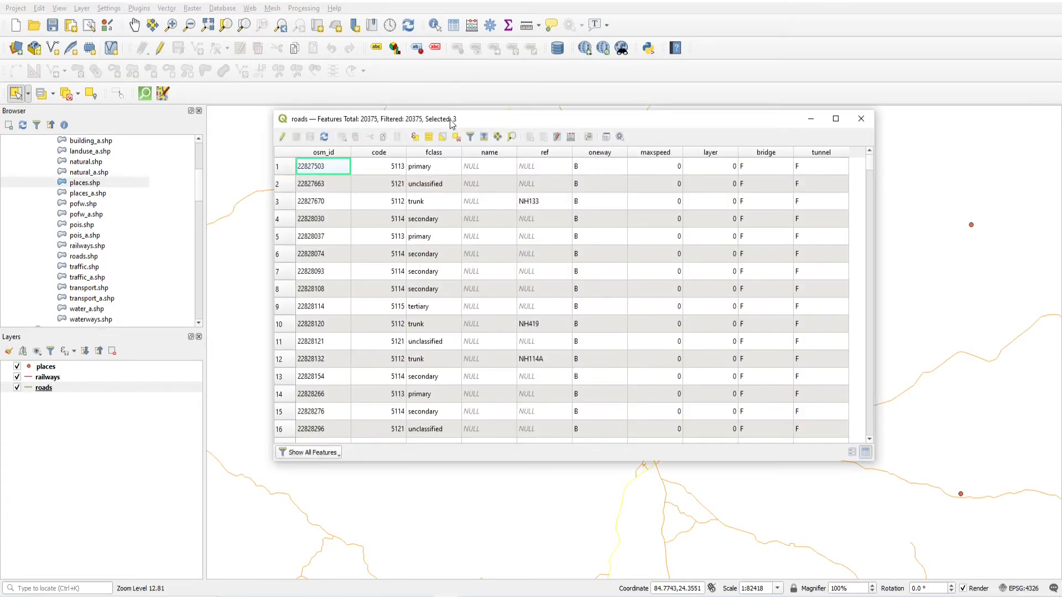
{"action": "left_click_drag", "start_coordinate": [467, 124], "coordinate": [446, 127]}
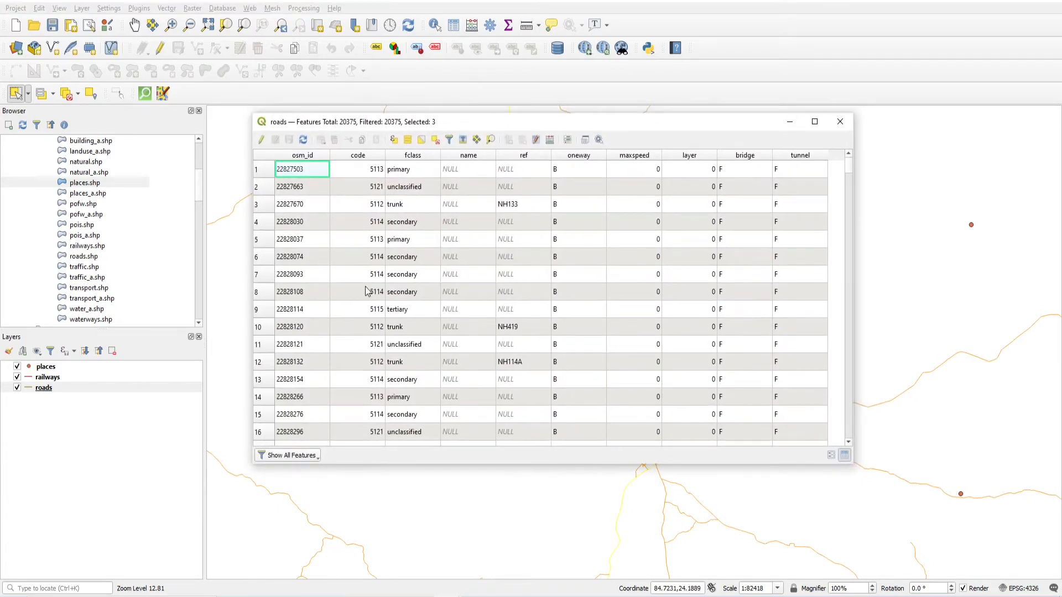
{"action": "left_click", "coordinate": [311, 457]}
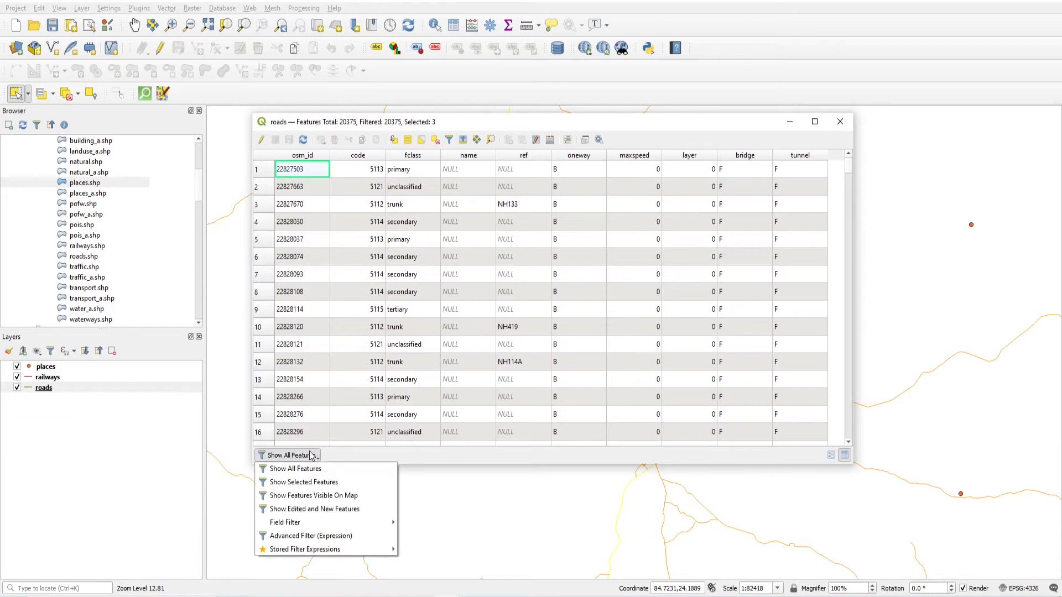
{"action": "left_click", "coordinate": [309, 488]}
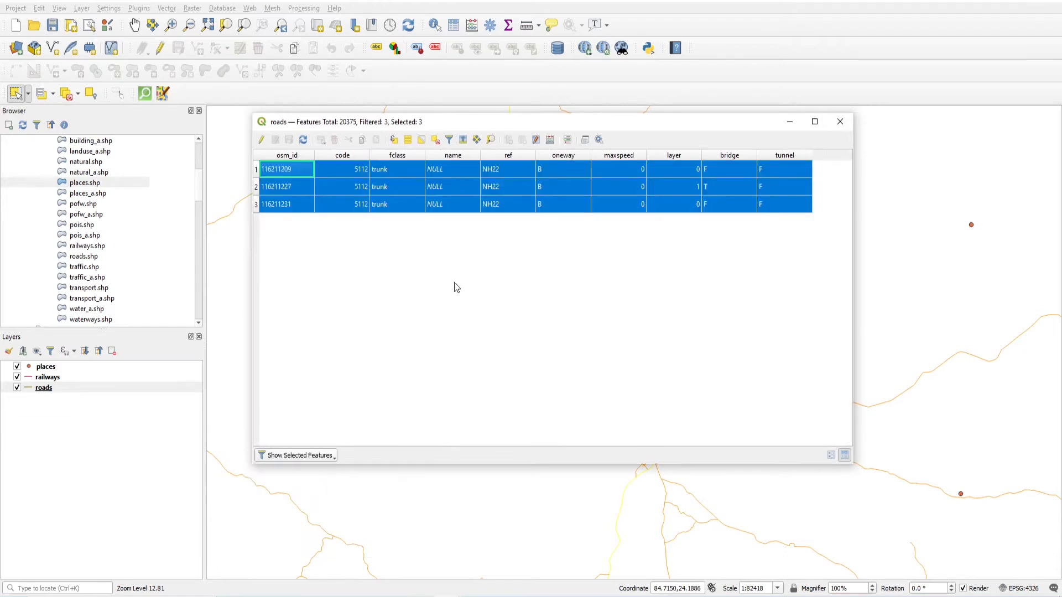
{"action": "left_click_drag", "start_coordinate": [686, 129], "coordinate": [825, 315]}
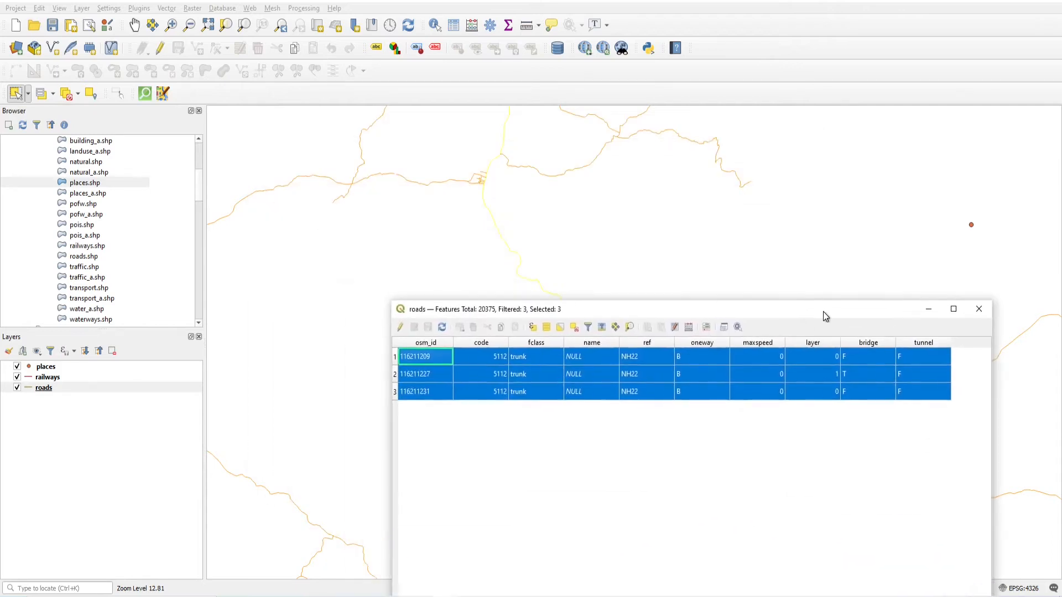
{"action": "left_click_drag", "start_coordinate": [676, 309], "coordinate": [553, 155]}
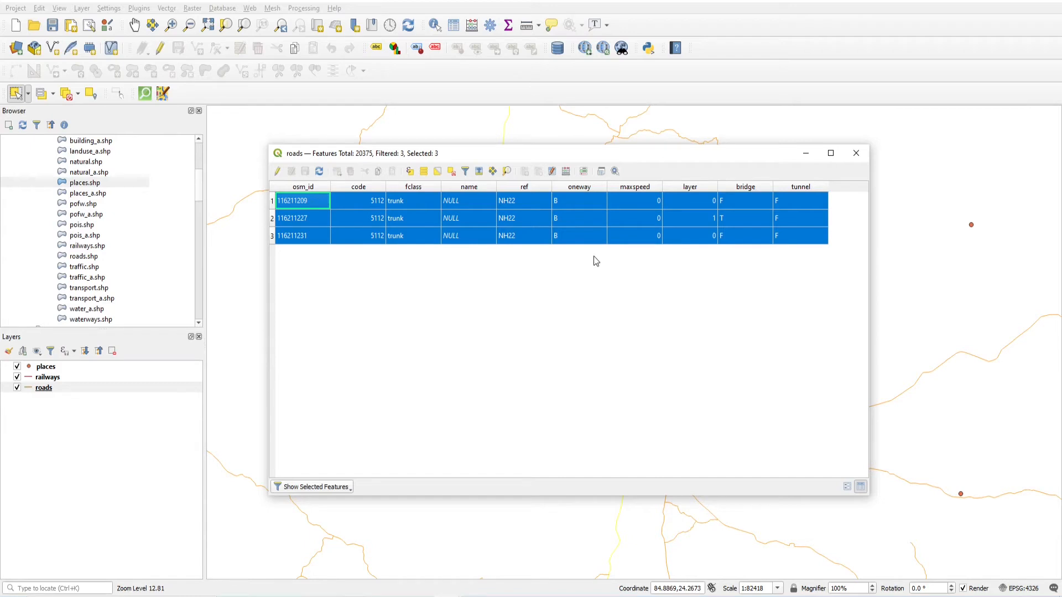
{"action": "left_click", "coordinate": [855, 155]}
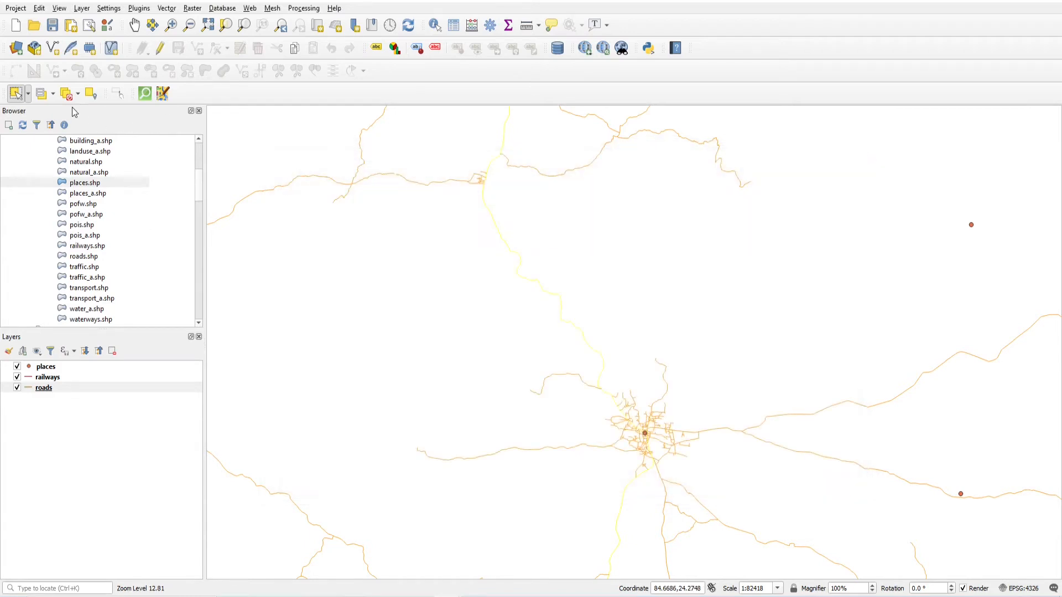
- Clear the road selection, reopen the roads attribute table for the whole layer and check its row filter options
{"action": "scroll", "coordinate": [622, 272], "scroll_direction": "down", "scroll_amount": 3}
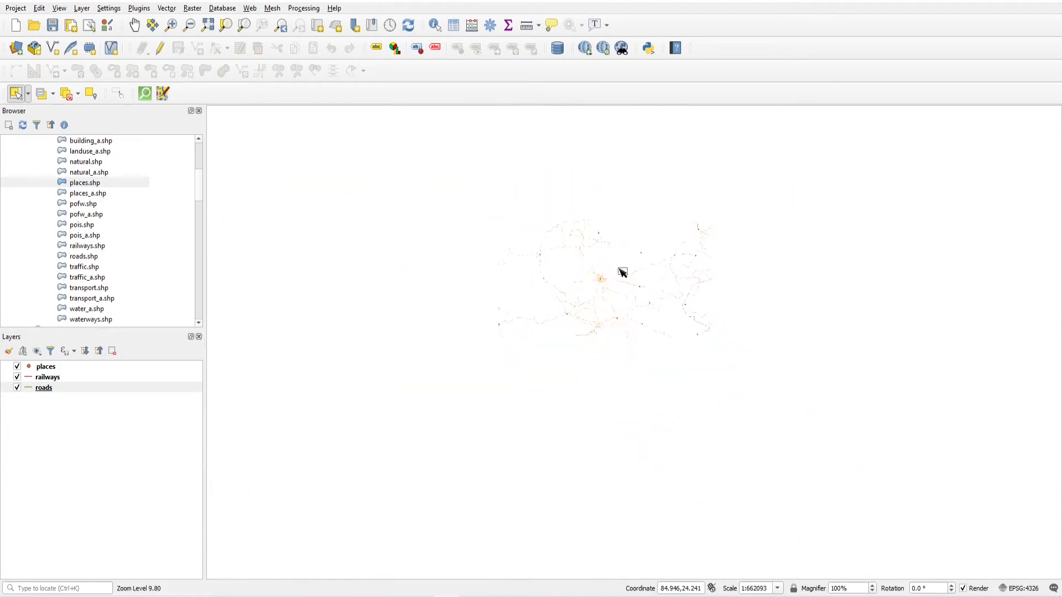
{"action": "scroll", "coordinate": [641, 260], "scroll_direction": "down", "scroll_amount": 1}
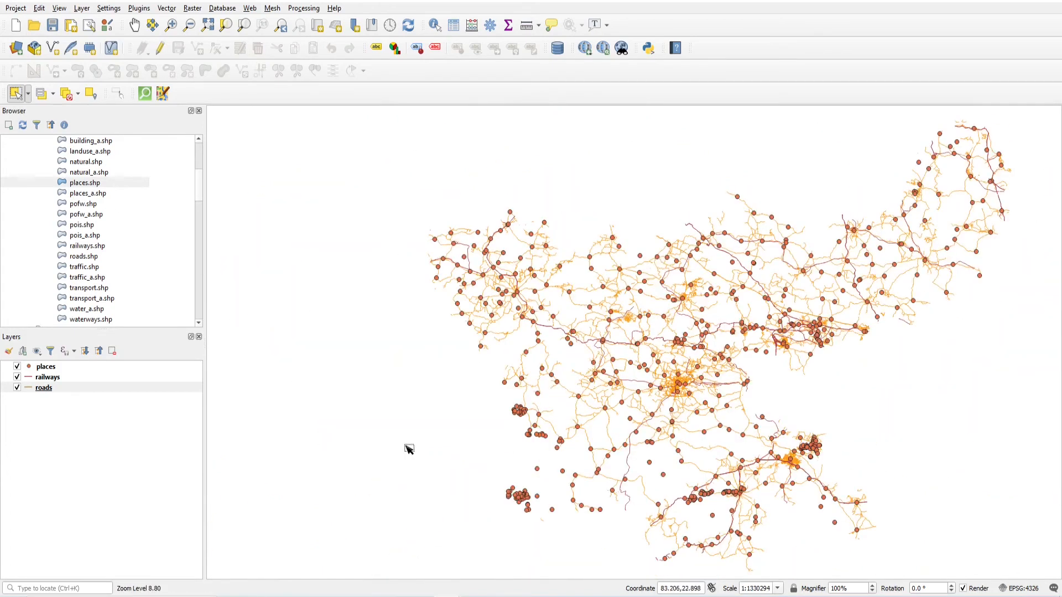
{"action": "left_click", "coordinate": [453, 25]}
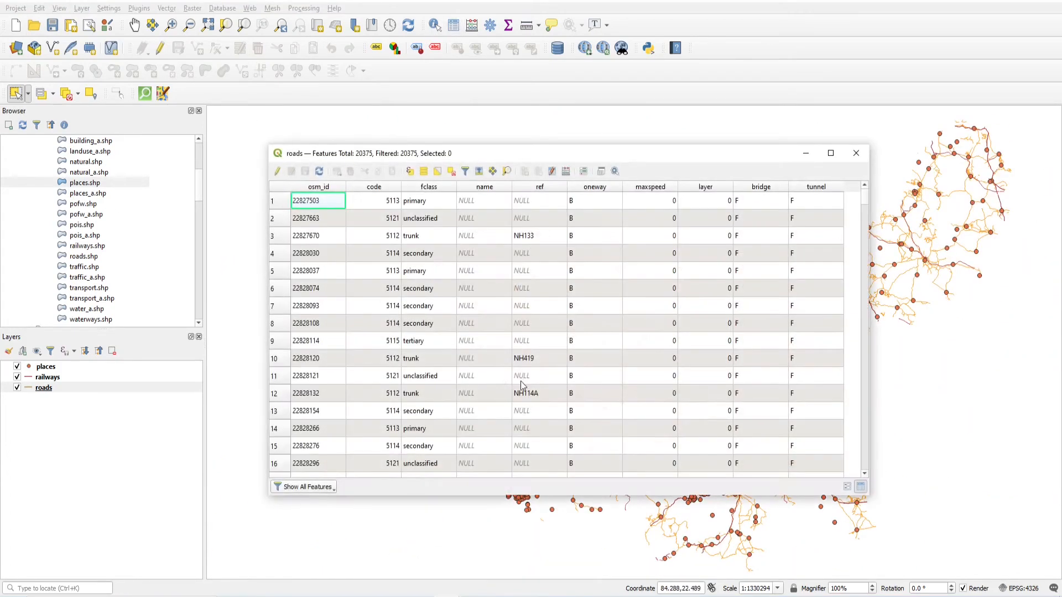
{"action": "left_click", "coordinate": [327, 489]}
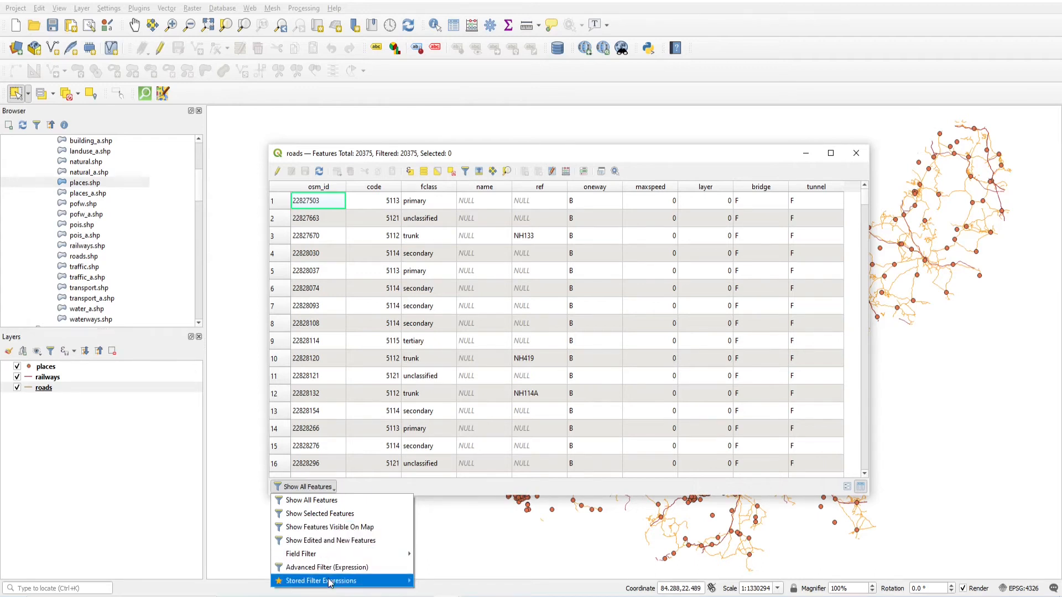
{"action": "left_click", "coordinate": [672, 493]}
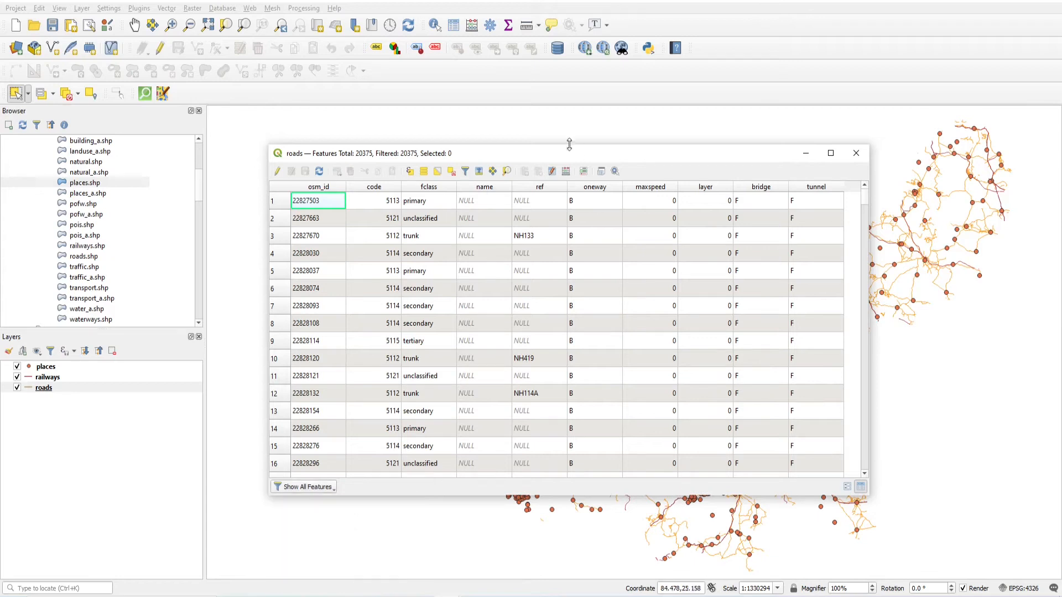
- Review the roads attributes in form view with editing enabled, closing the form and ending the edit session
{"action": "left_click_drag", "start_coordinate": [567, 160], "coordinate": [540, 133]}
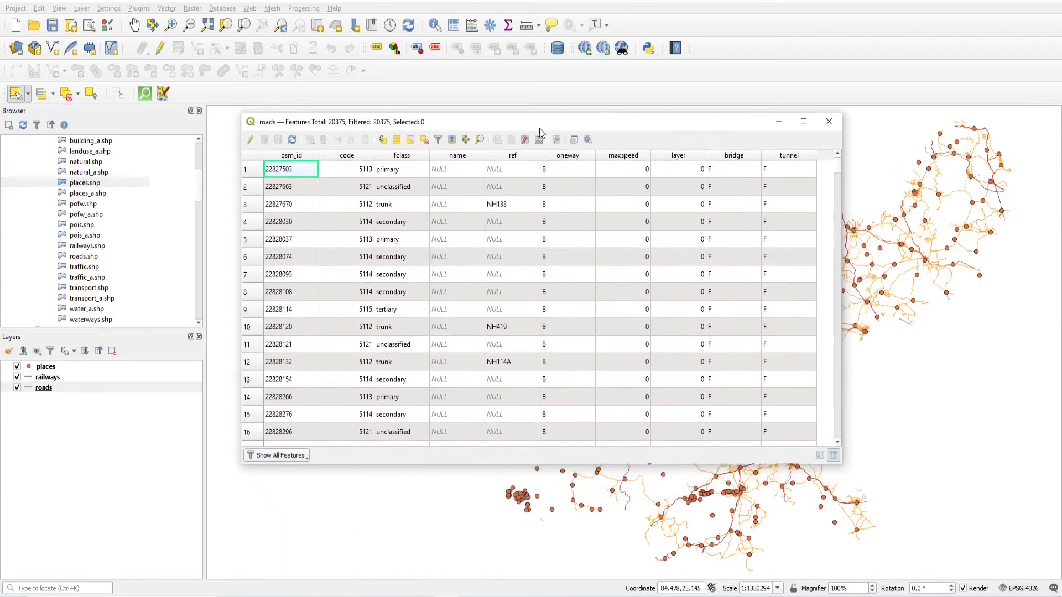
{"action": "left_click", "coordinate": [819, 456]}
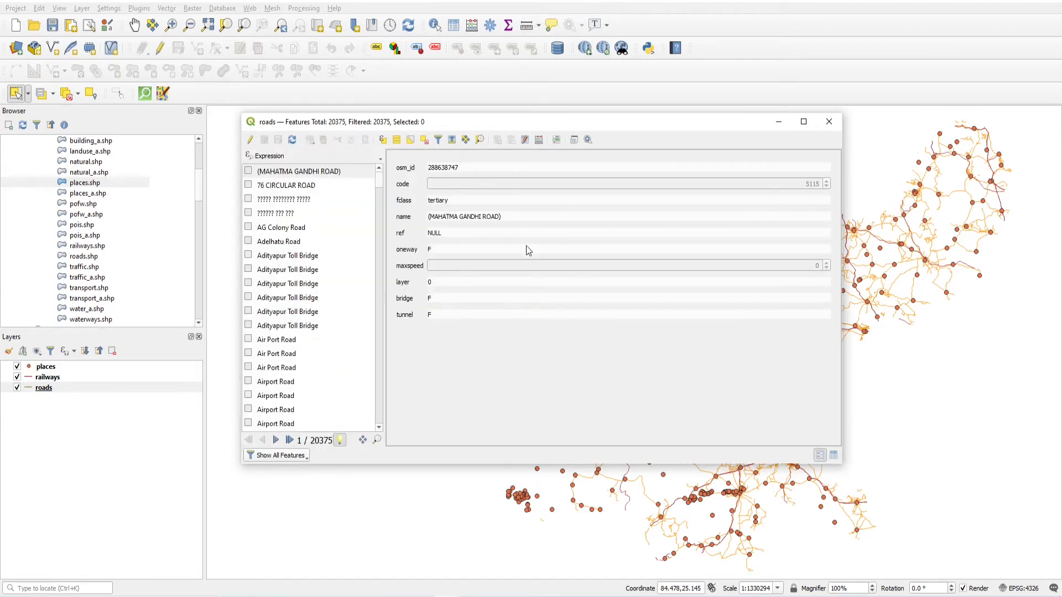
{"action": "left_click_drag", "start_coordinate": [841, 247], "coordinate": [861, 285]}
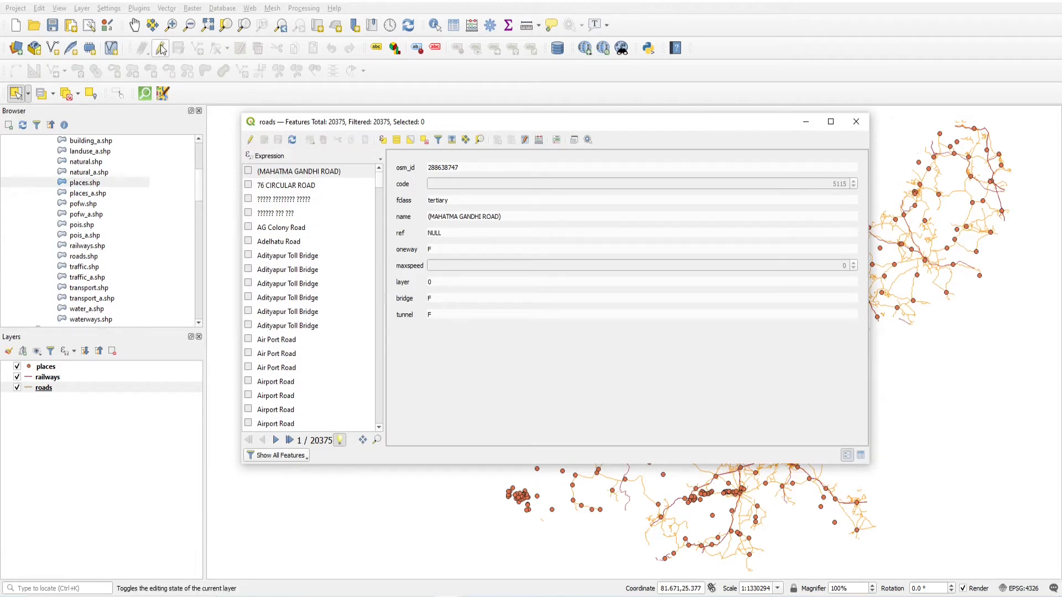
{"action": "left_click", "coordinate": [250, 140]}
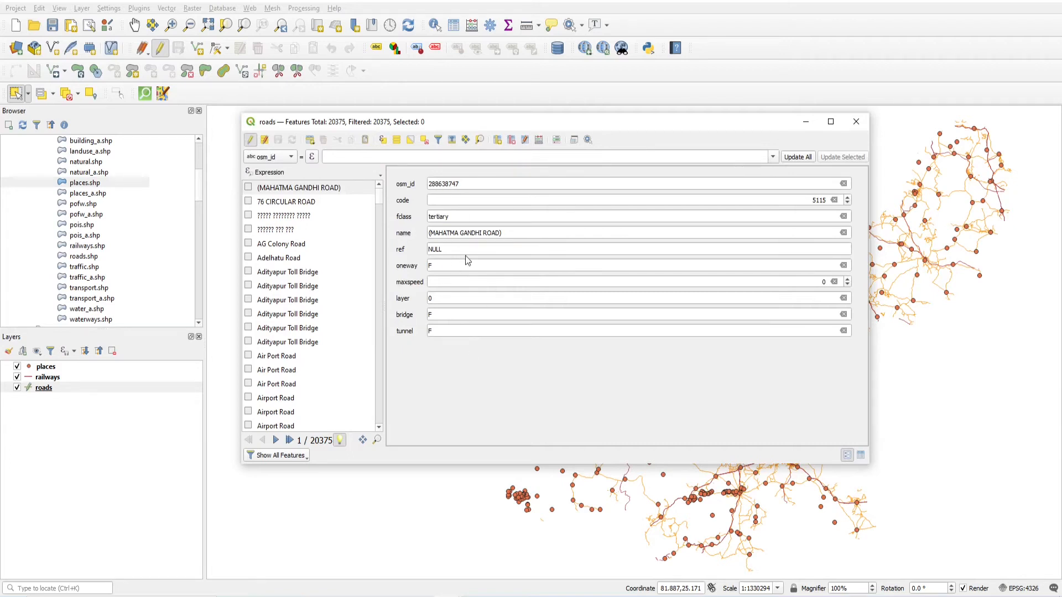
{"action": "left_click", "coordinate": [856, 121]}
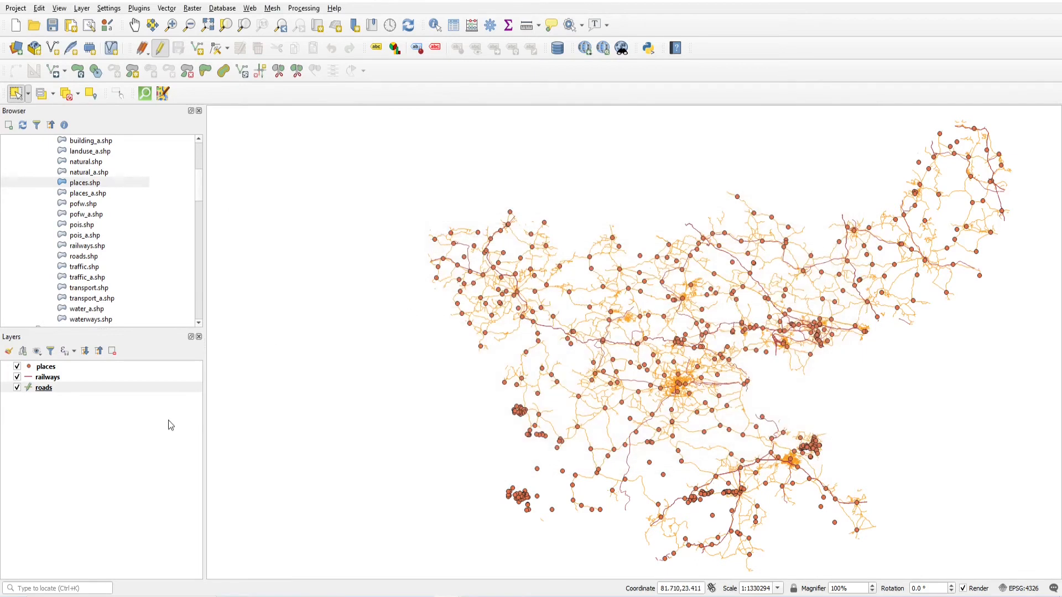
{"action": "left_click", "coordinate": [160, 48]}
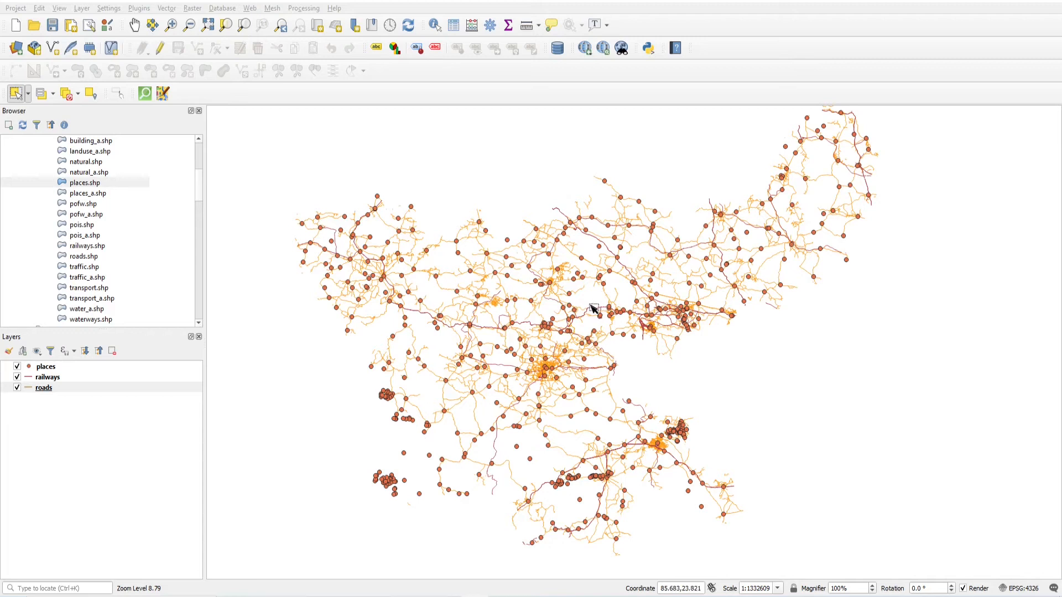
- Reopen the roads attribute table, return it to table view and enlarge its window to show every column
{"action": "left_click_drag", "start_coordinate": [591, 305], "coordinate": [592, 309]}
{"action": "left_click", "coordinate": [453, 26]}
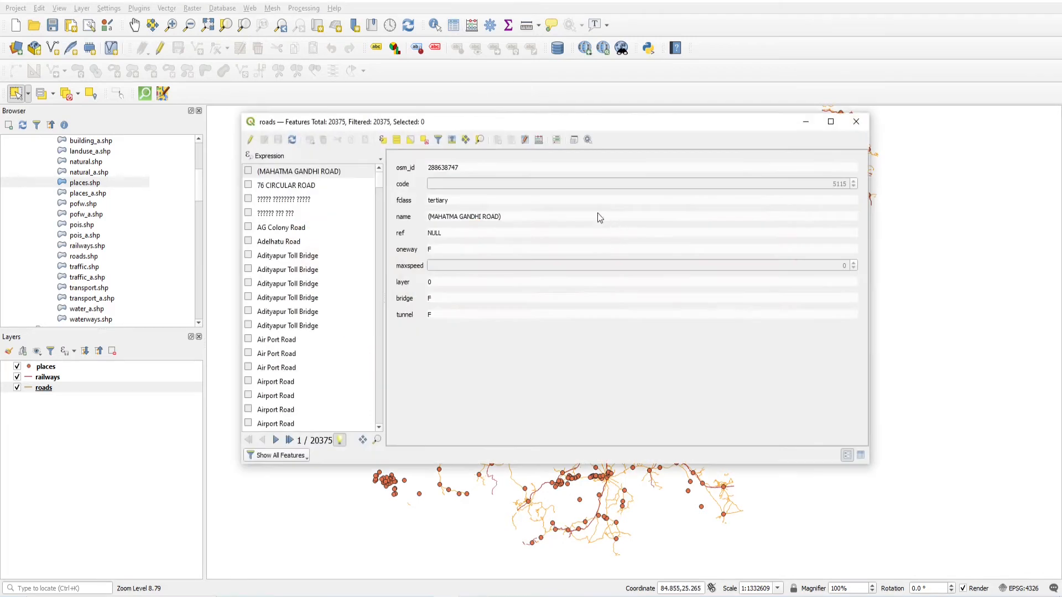
{"action": "left_click", "coordinate": [861, 455]}
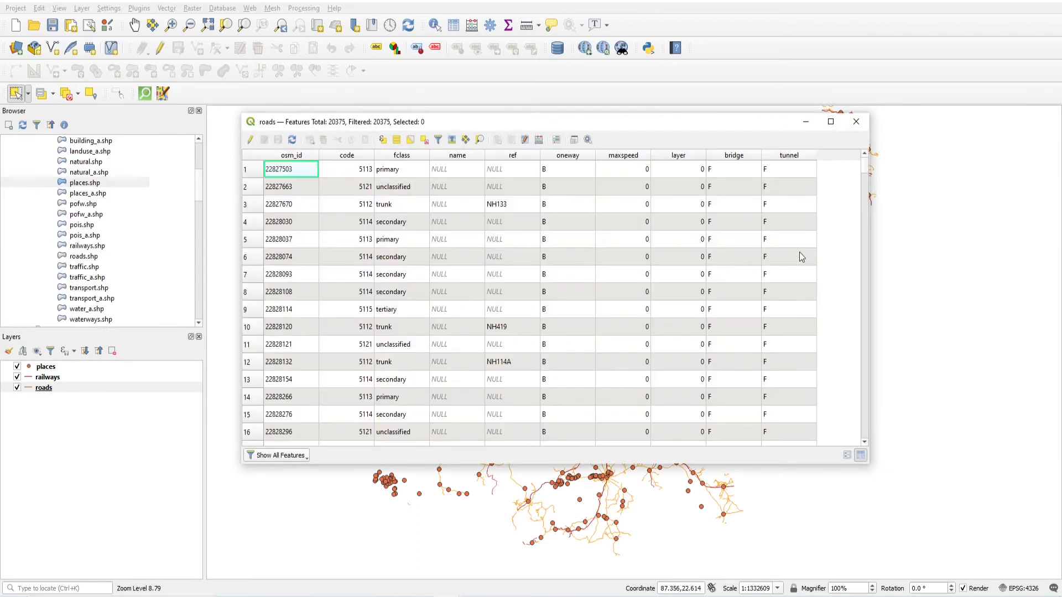
{"action": "left_click_drag", "start_coordinate": [869, 266], "coordinate": [953, 254]}
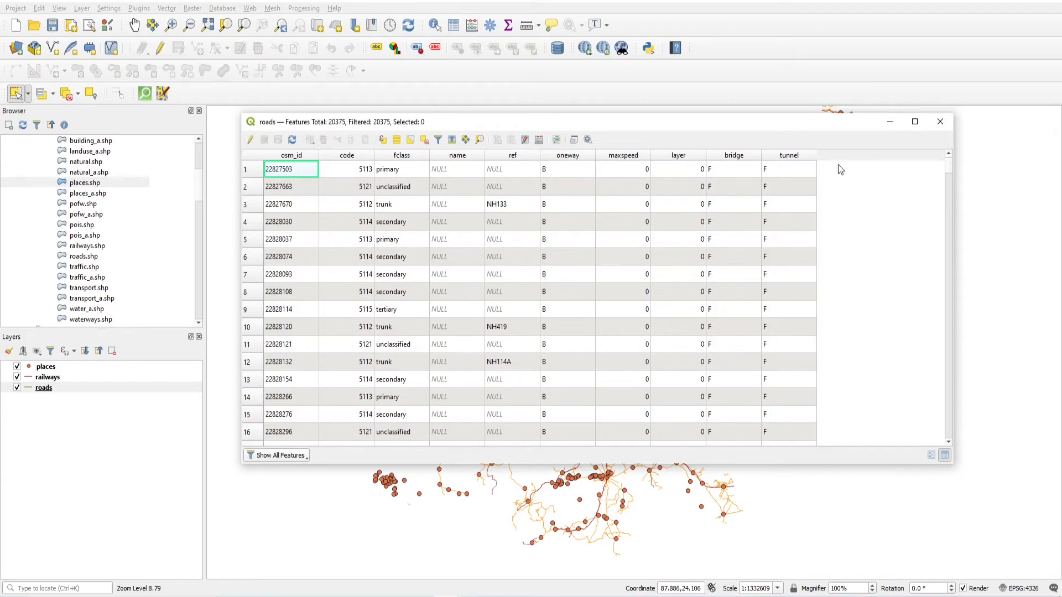
{"action": "left_click_drag", "start_coordinate": [806, 123], "coordinate": [714, 187]}
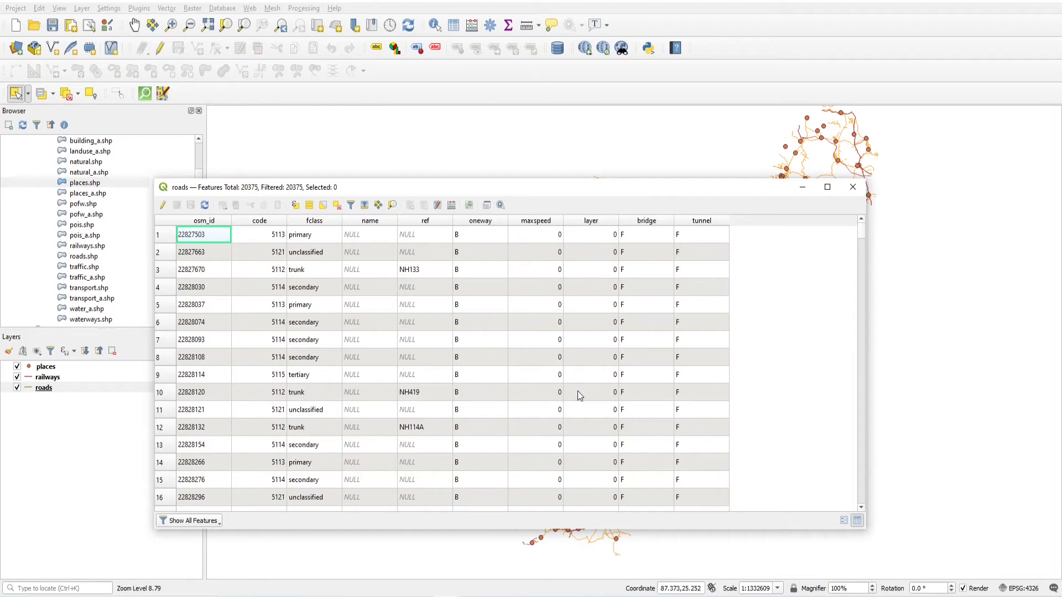
- Enable editing on the roads layer and add a Text (string) field named new_tunnel
{"action": "left_click", "coordinate": [162, 205]}
{"action": "left_click_drag", "start_coordinate": [490, 190], "coordinate": [562, 141]}
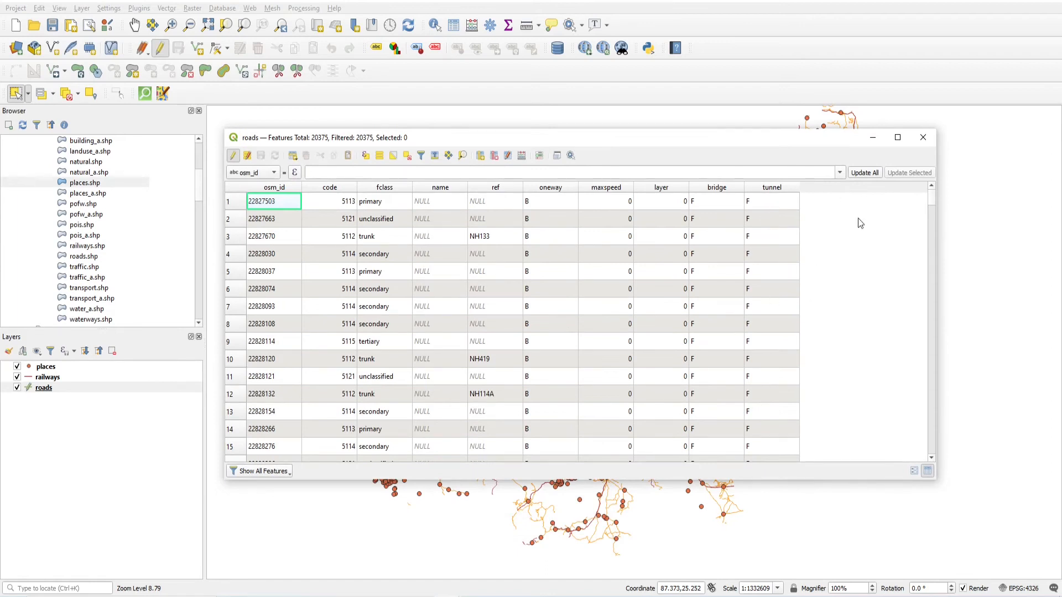
{"action": "left_click", "coordinate": [481, 156]}
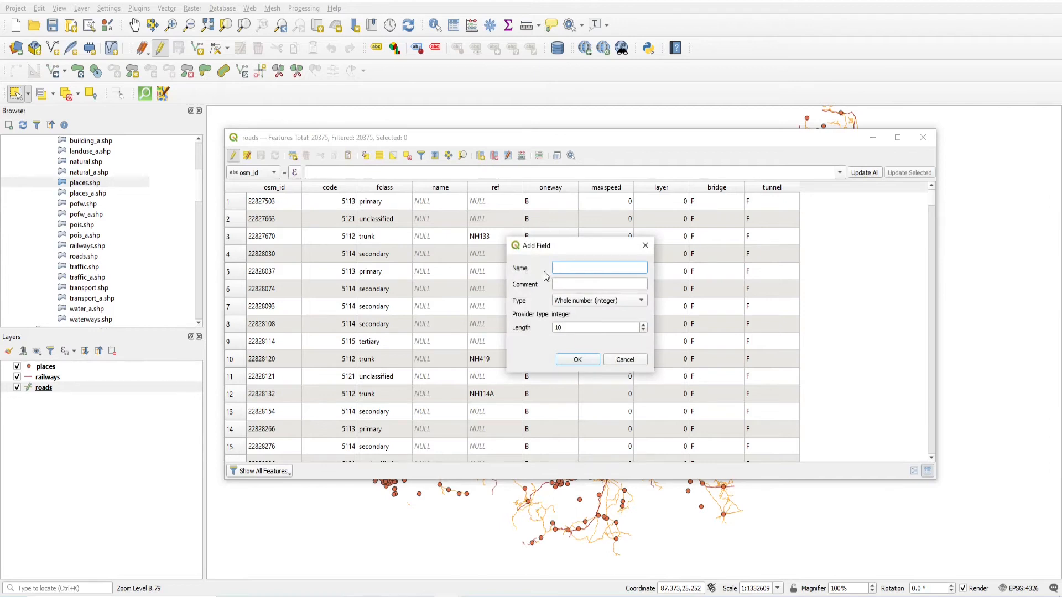
{"action": "left_click_drag", "start_coordinate": [556, 248], "coordinate": [504, 269]}
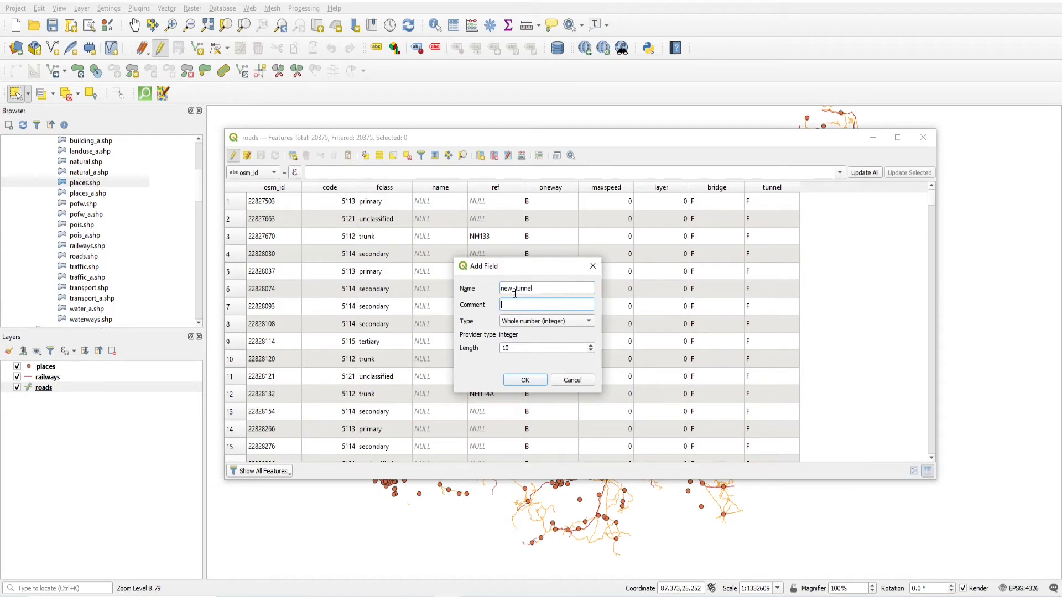
{"action": "key", "text": "t"}
{"action": "left_click", "coordinate": [504, 351]}
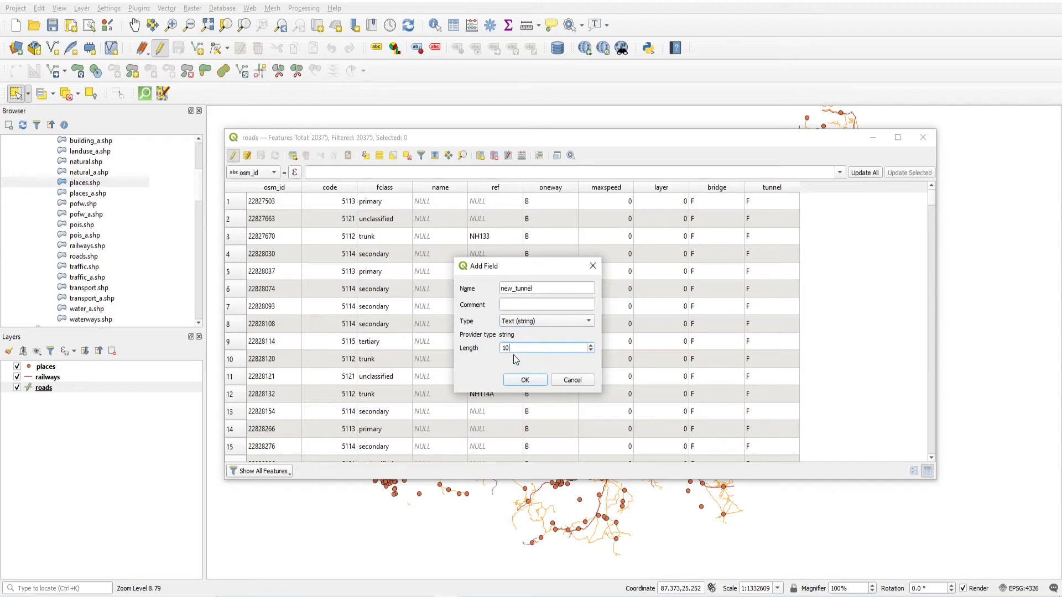
{"action": "key", "text": "BackSpace"}
{"action": "left_click", "coordinate": [526, 386]}
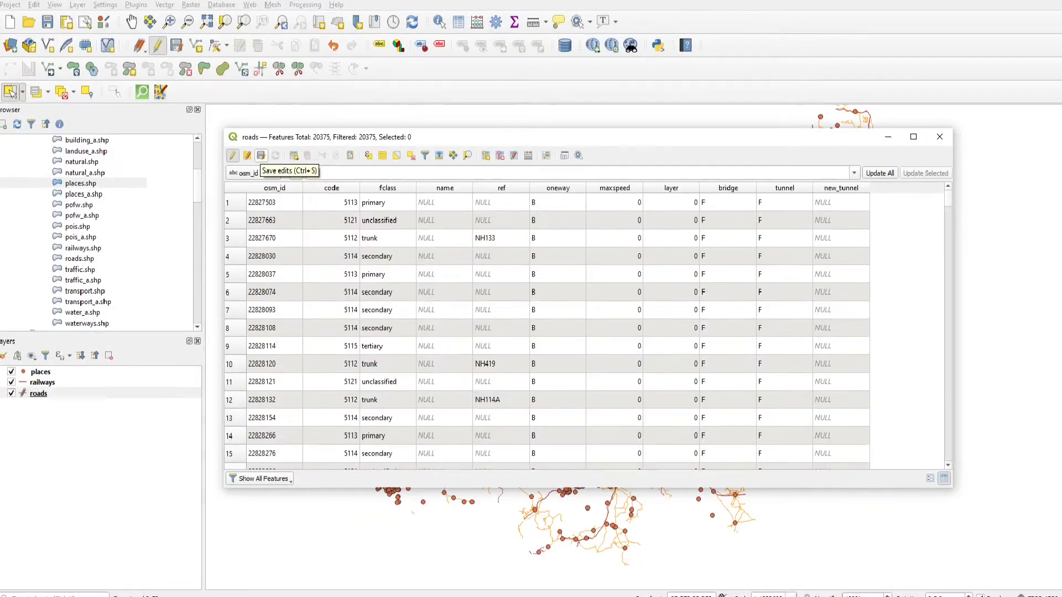
- Set new_tunnel equal to the tunnel field and apply the update to the first row only
{"action": "left_click", "coordinate": [263, 157]}
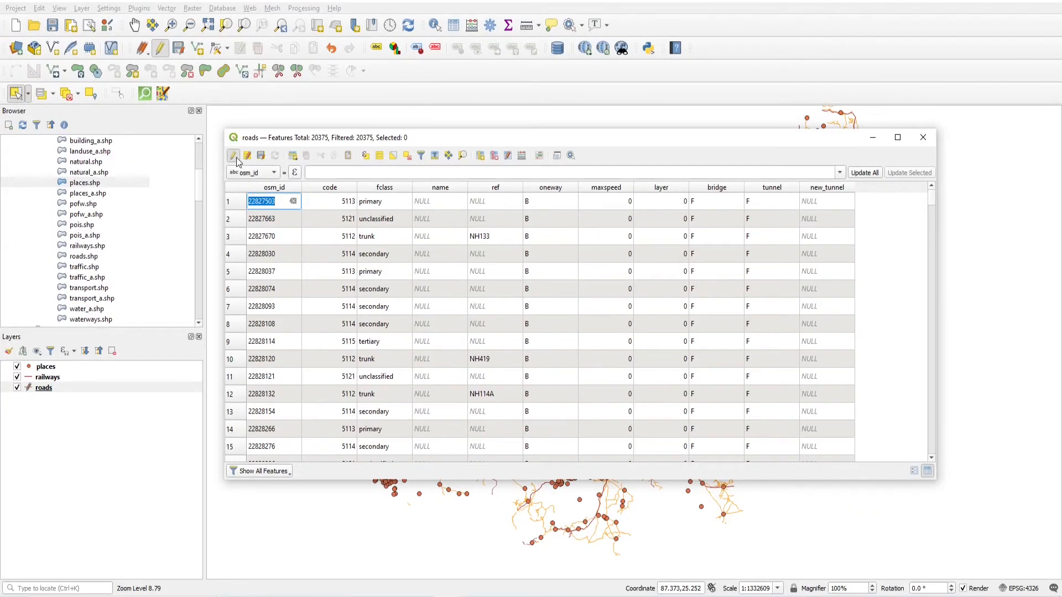
{"action": "double_click", "coordinate": [820, 204]}
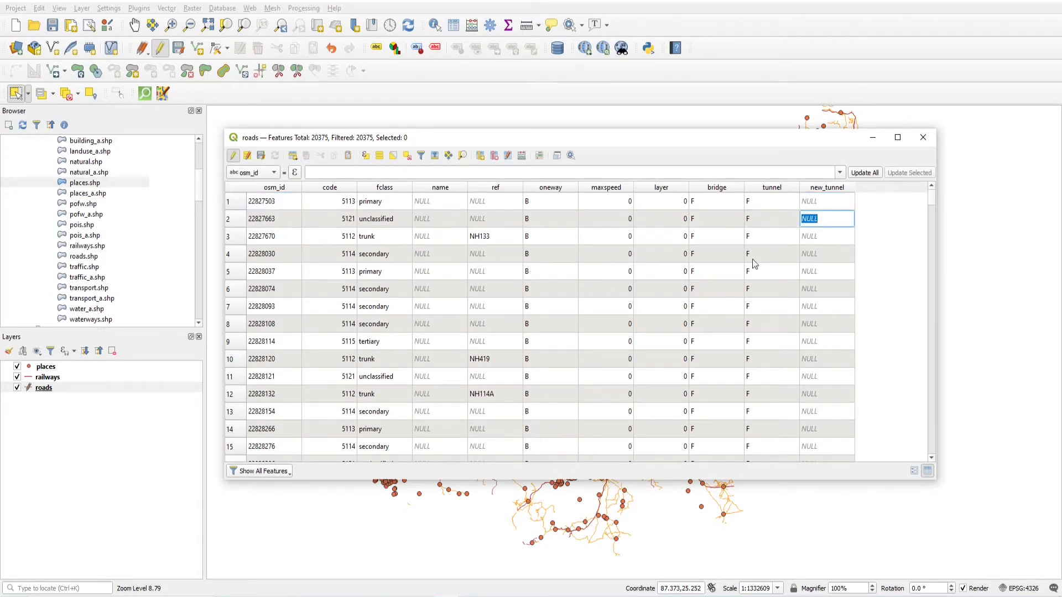
{"action": "left_click", "coordinate": [256, 175]}
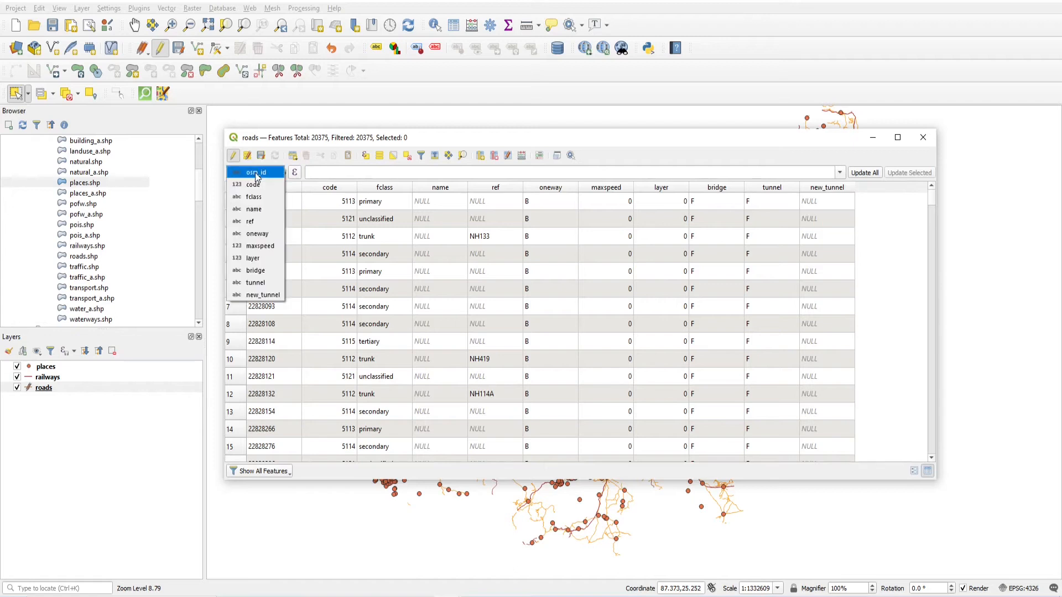
{"action": "left_click", "coordinate": [276, 295]}
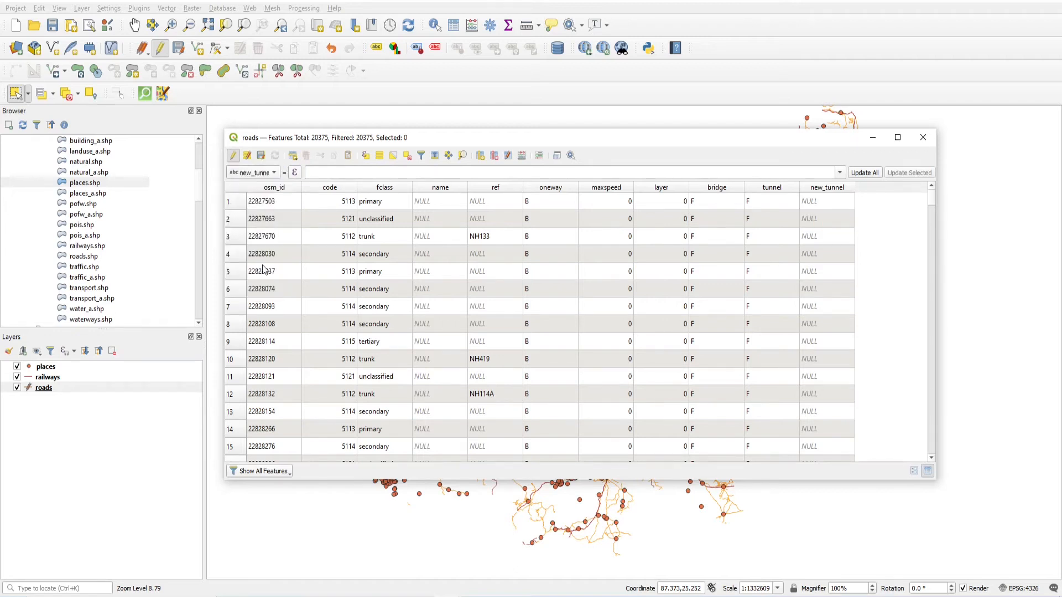
{"action": "left_click", "coordinate": [840, 174]}
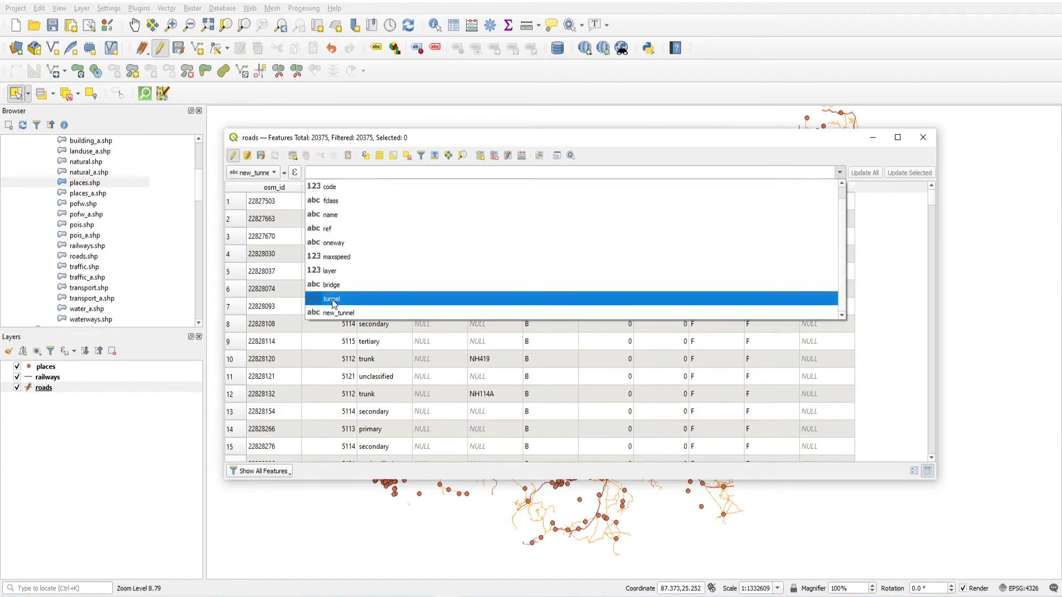
{"action": "left_click", "coordinate": [332, 299]}
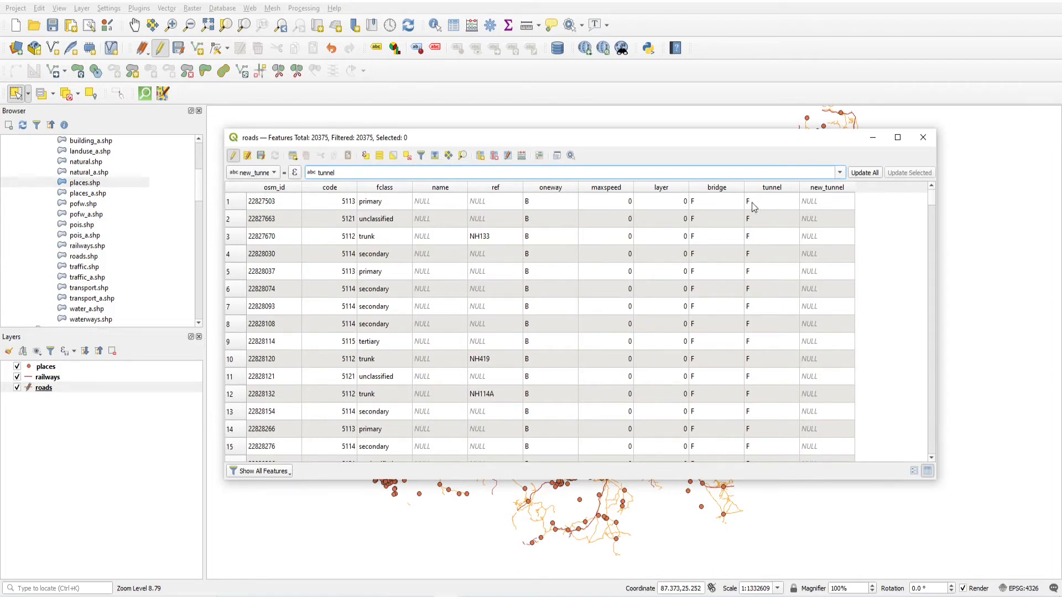
{"action": "left_click", "coordinate": [230, 204]}
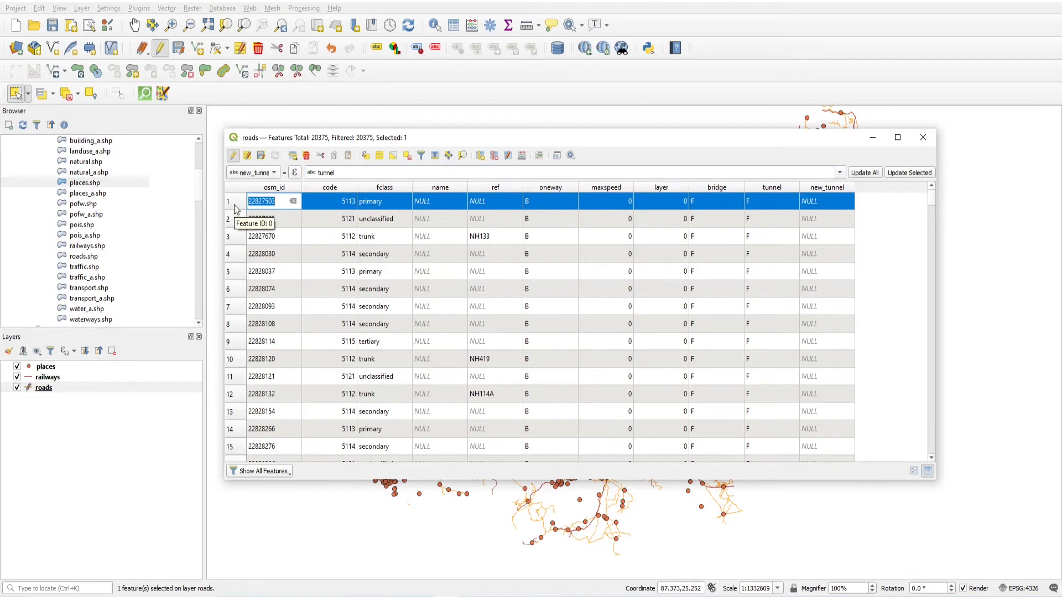
{"action": "left_click", "coordinate": [903, 174]}
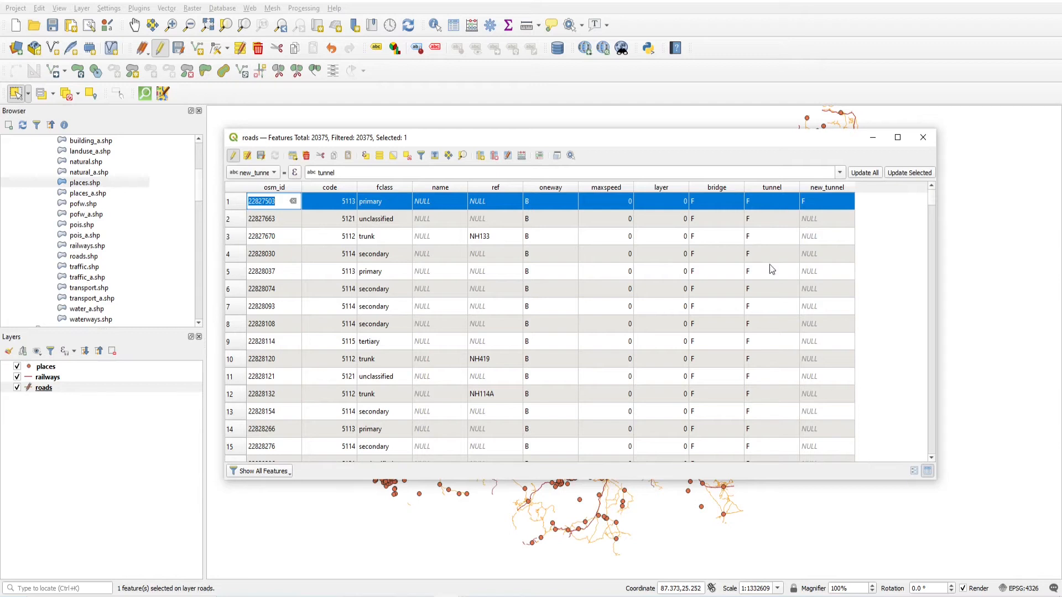
- Update new_tunnel from tunnel for rows 1 to 11, and extend the update to all road features
{"action": "left_click", "coordinate": [232, 378], "text": "shift"}
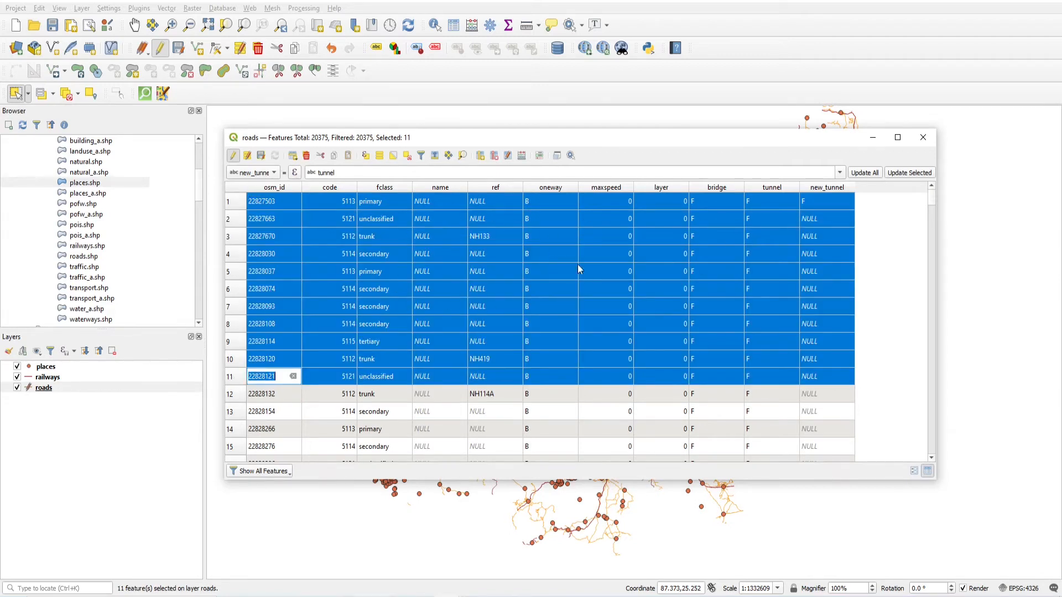
{"action": "left_click", "coordinate": [912, 172]}
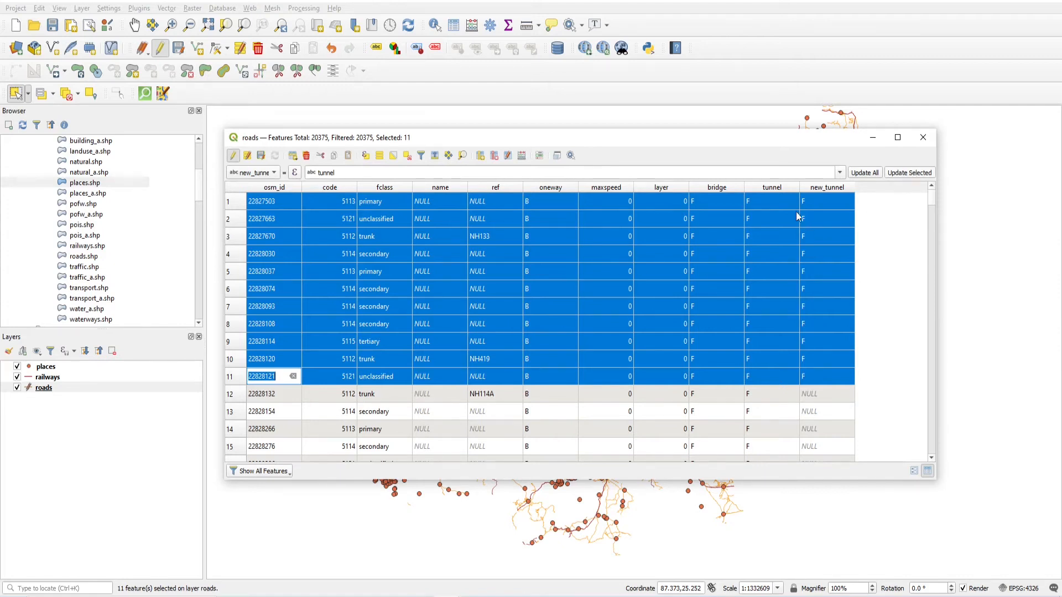
{"action": "left_click", "coordinate": [859, 175]}
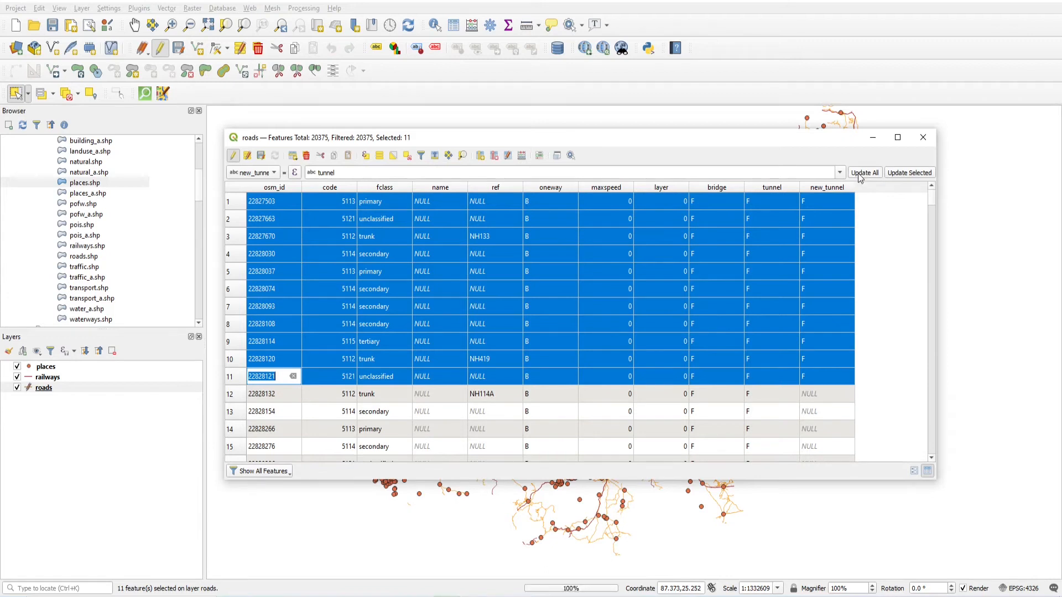
{"action": "scroll", "coordinate": [820, 360], "scroll_direction": "down", "scroll_amount": 3}
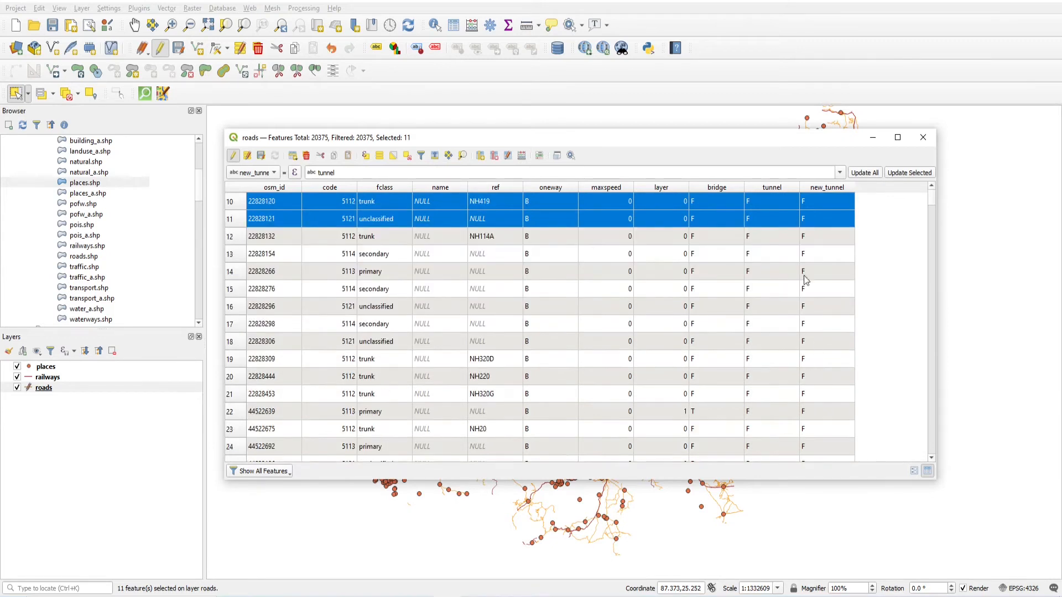
{"action": "scroll", "coordinate": [821, 325], "scroll_direction": "down", "scroll_amount": 3}
{"action": "scroll", "coordinate": [819, 325], "scroll_direction": "up", "scroll_amount": 6}
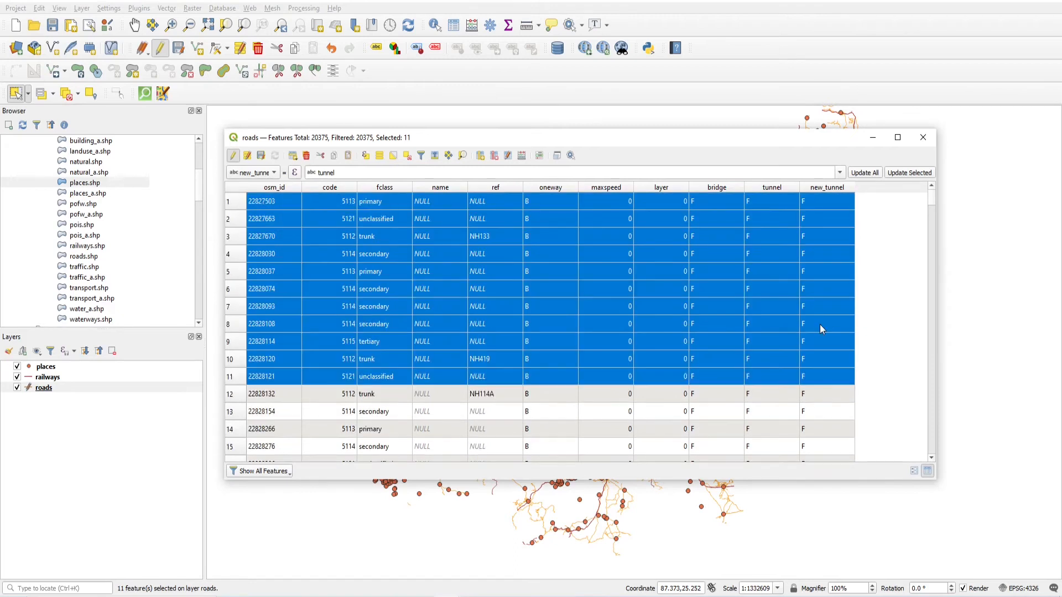
- Clear the row selection and save the edits to the roads layer
{"action": "double_click", "coordinate": [812, 217]}
{"action": "left_click", "coordinate": [407, 155]}
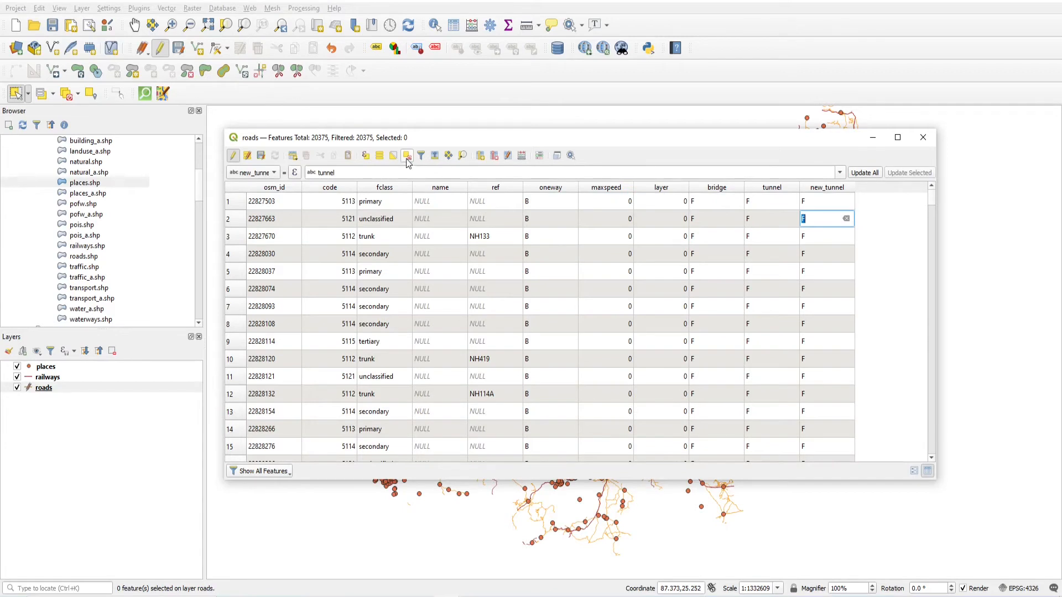
{"action": "left_click", "coordinate": [261, 156]}
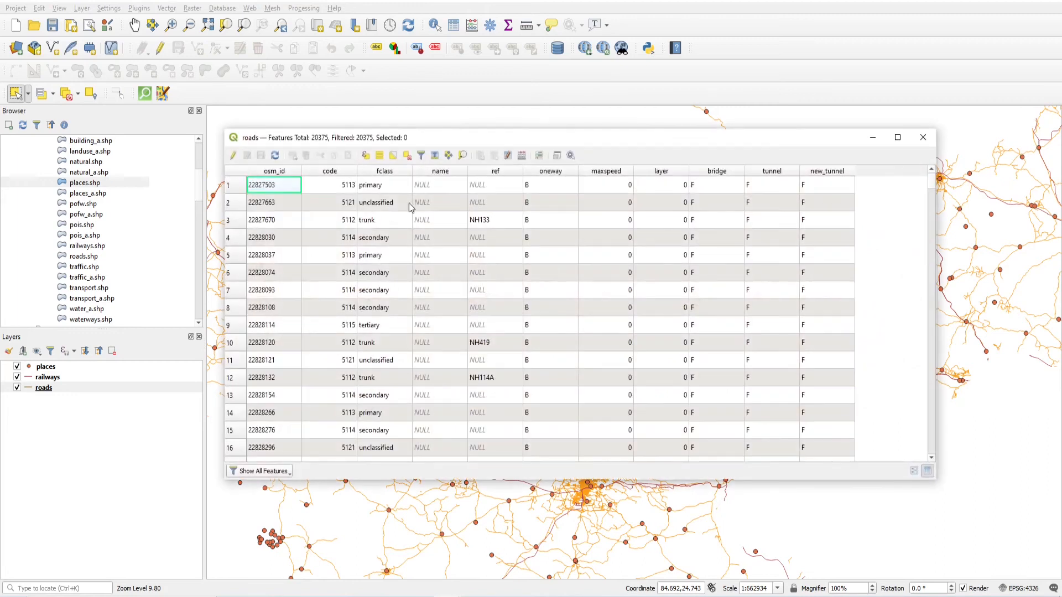
- Restart editing the roads layer and review the Expression Dialog for field updates, closing it without an expression
{"action": "left_click", "coordinate": [233, 156]}
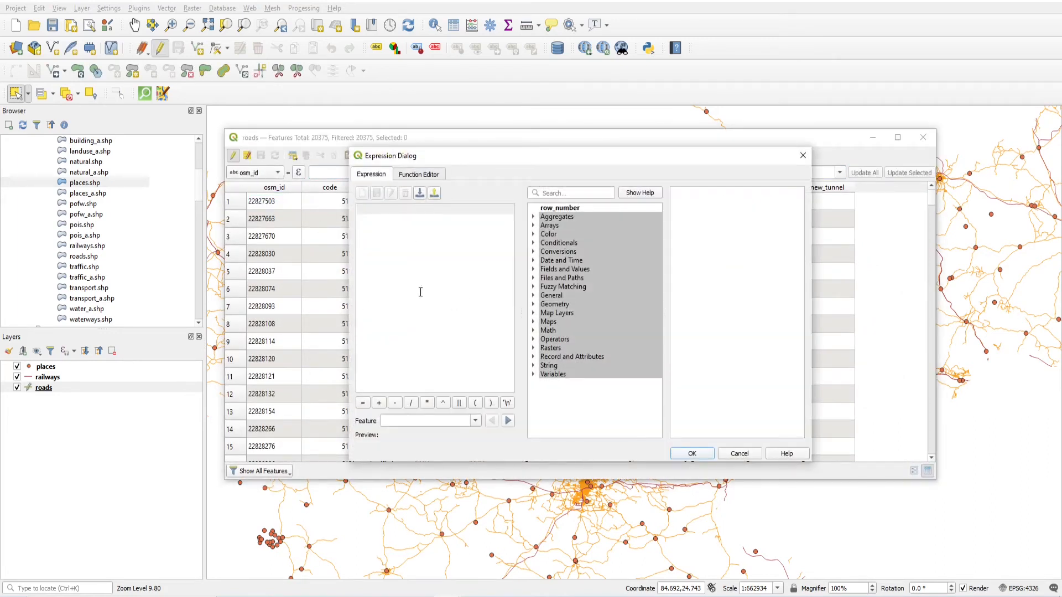
{"action": "left_click_drag", "start_coordinate": [749, 161], "coordinate": [659, 245]}
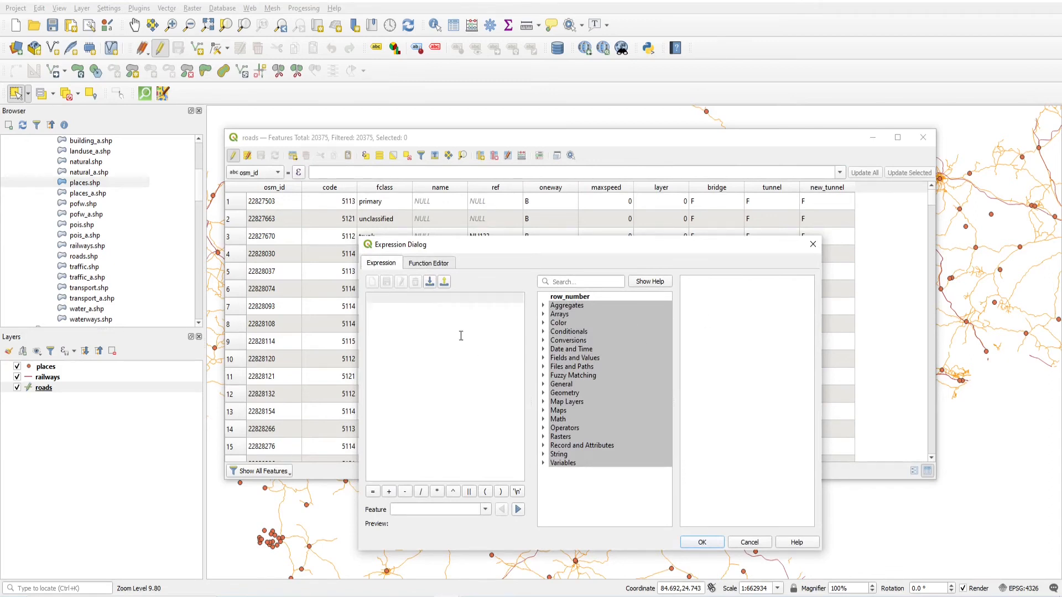
{"action": "left_click", "coordinate": [812, 243]}
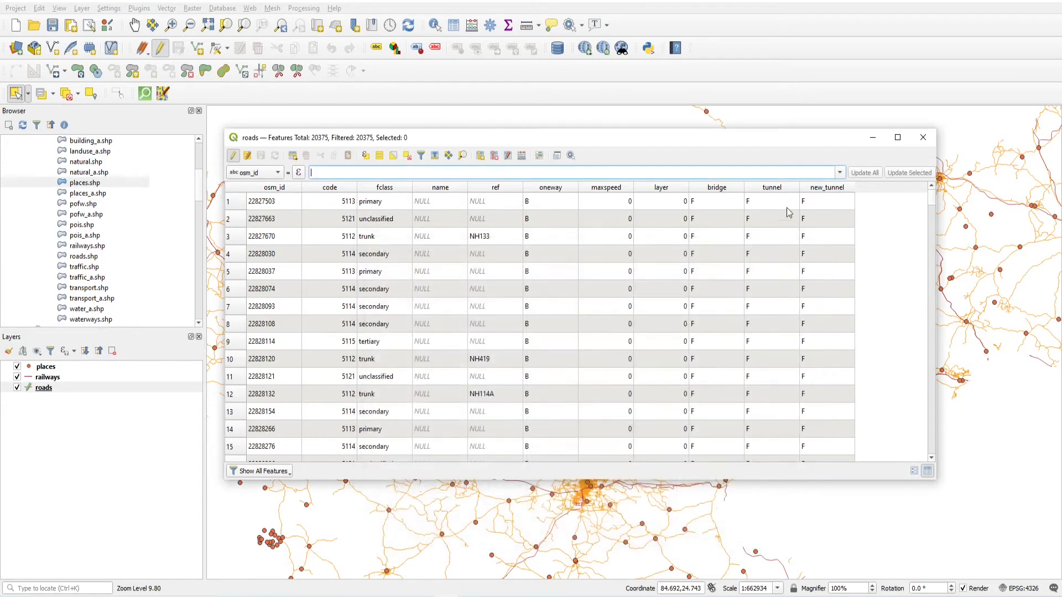
{"action": "left_click", "coordinate": [809, 267]}
{"action": "left_click", "coordinate": [808, 255]}
{"action": "left_click", "coordinate": [806, 242]}
{"action": "left_click", "coordinate": [808, 223]}
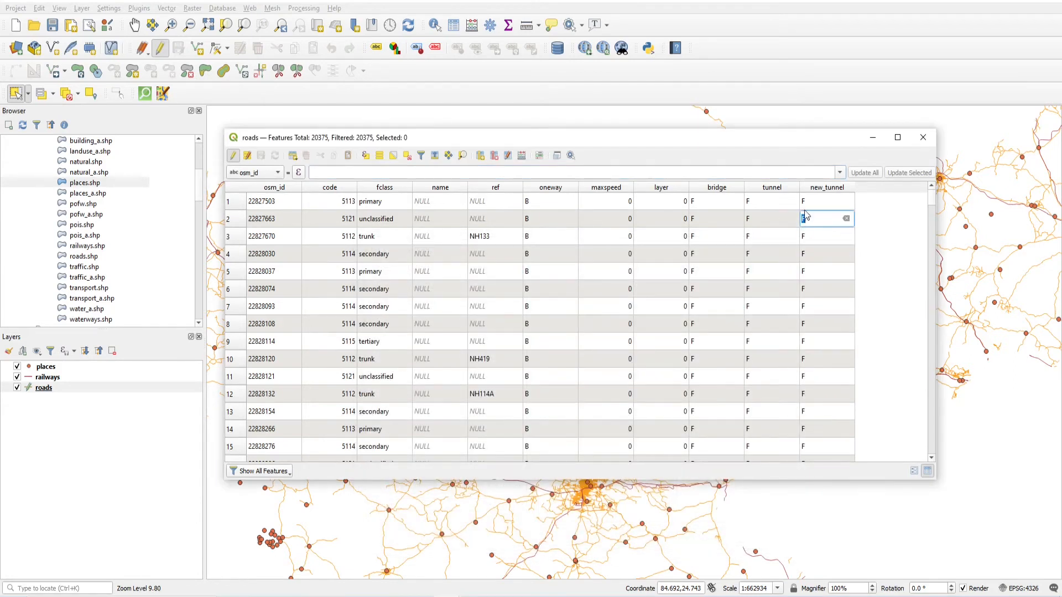
{"action": "left_click", "coordinate": [806, 206]}
- Set new_tunnel as the field to update and begin its expression with an empty replace() function
{"action": "left_click", "coordinate": [264, 173]}
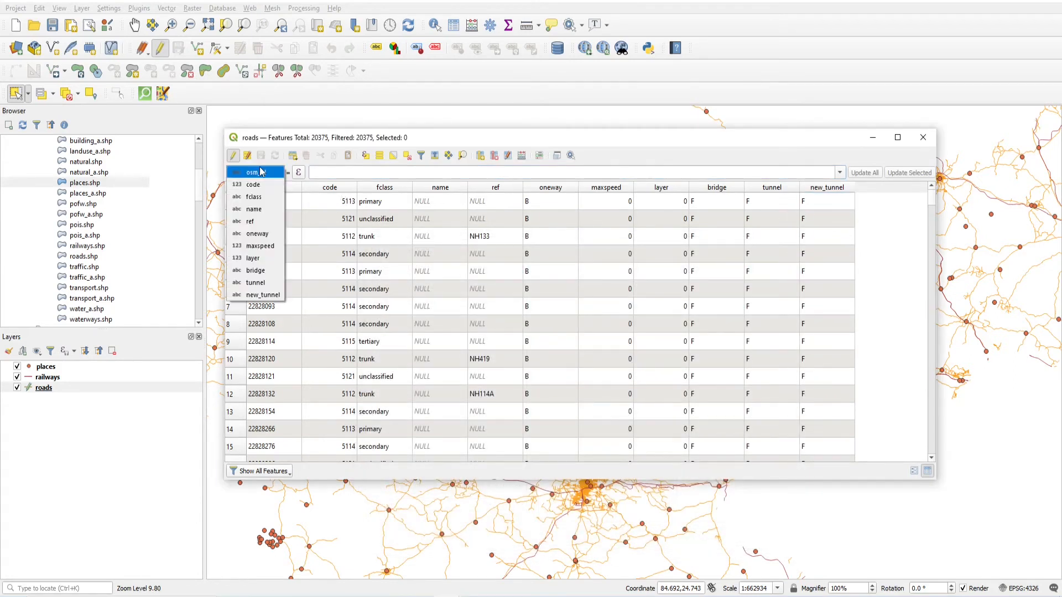
{"action": "left_click", "coordinate": [264, 295]}
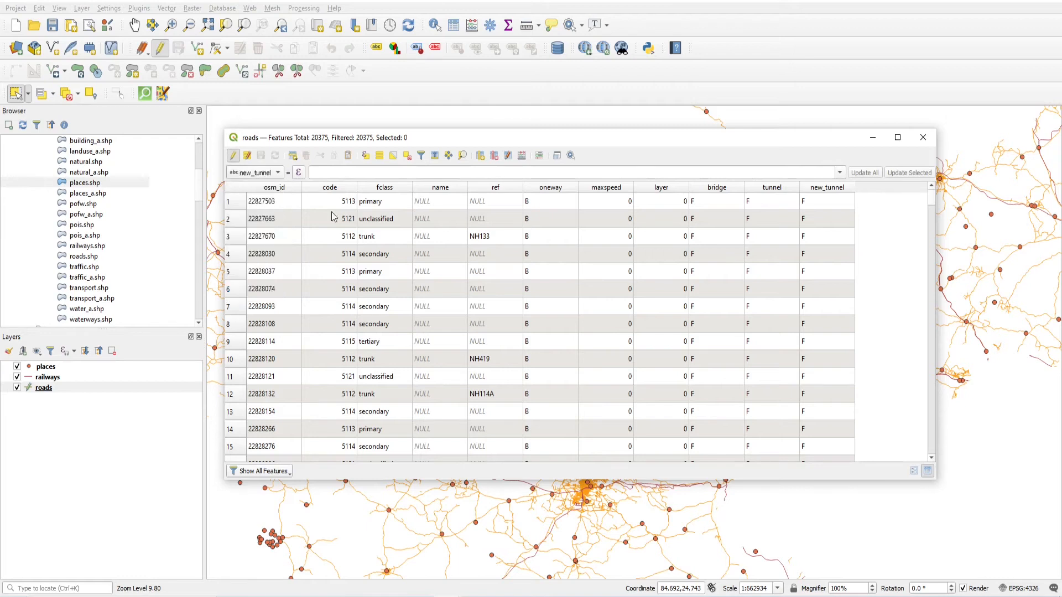
{"action": "left_click", "coordinate": [298, 173]}
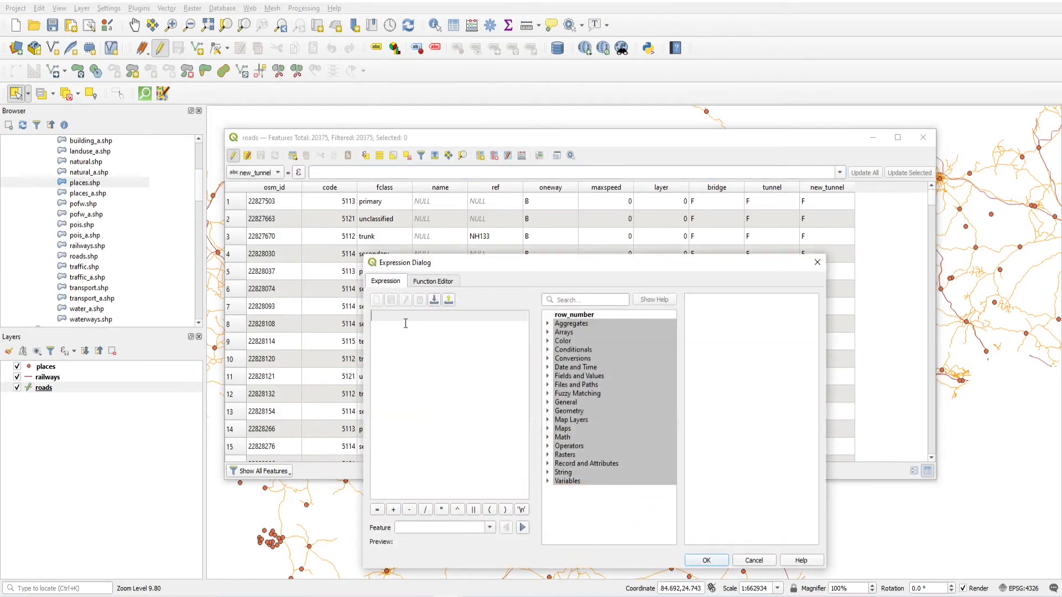
{"action": "type", "text": "rep"}
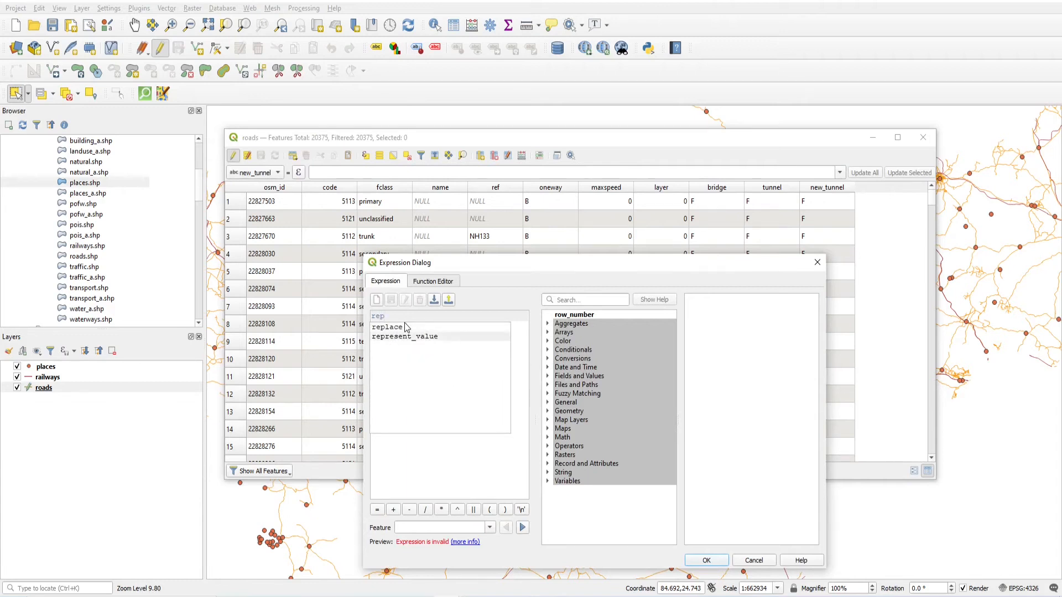
{"action": "double_click", "coordinate": [405, 325]}
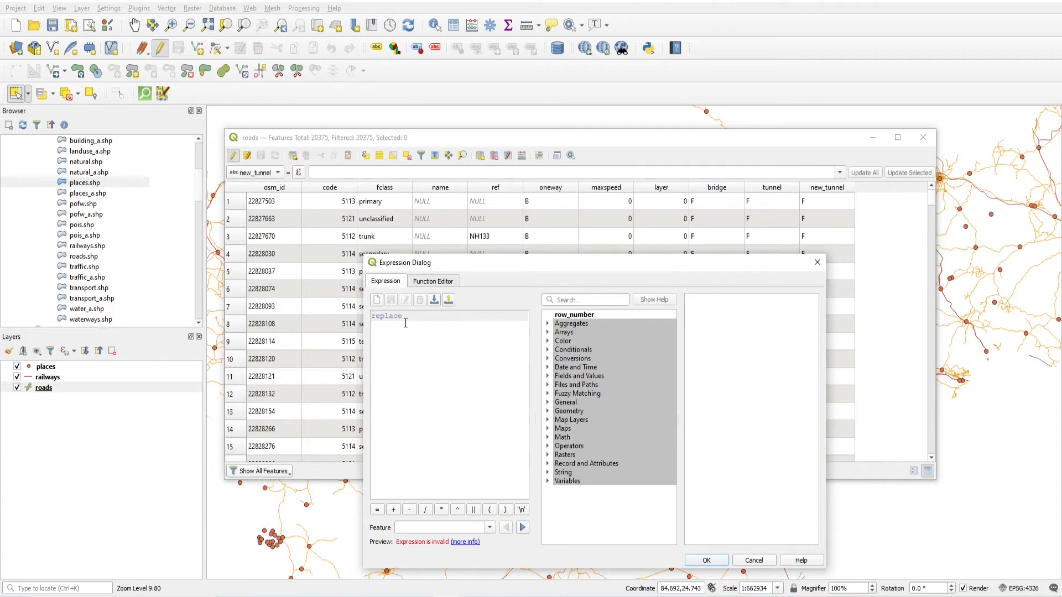
{"action": "type", "text": "("}
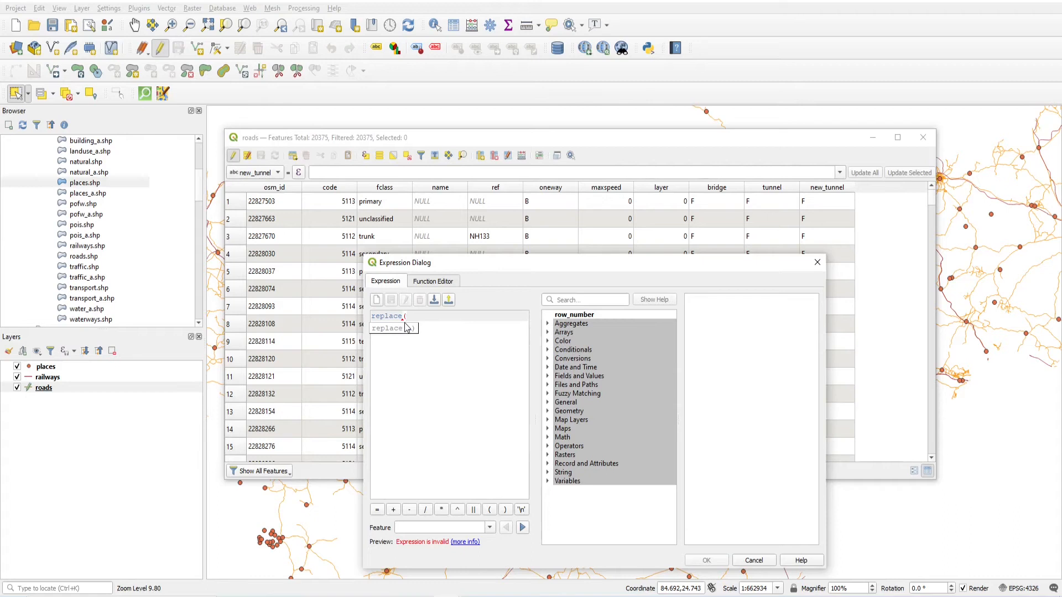
{"action": "type", "text": ")"}
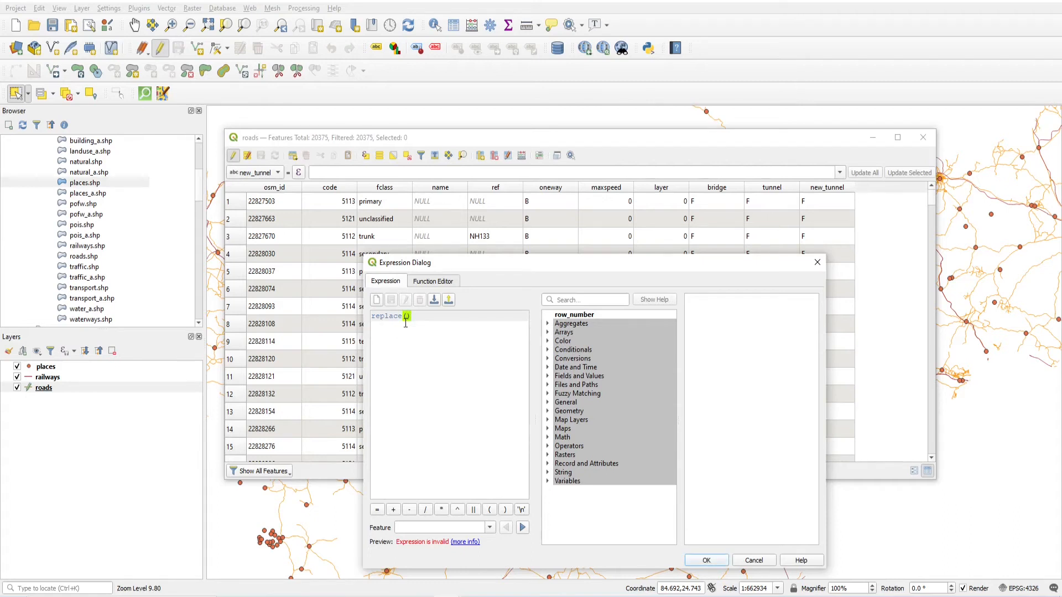
- Complete the expression as replace("new_tunnel",'F','T') and accept it
{"action": "type", "text": "\"\""}
{"action": "key", "text": "Left"}
{"action": "type", "text": "new"}
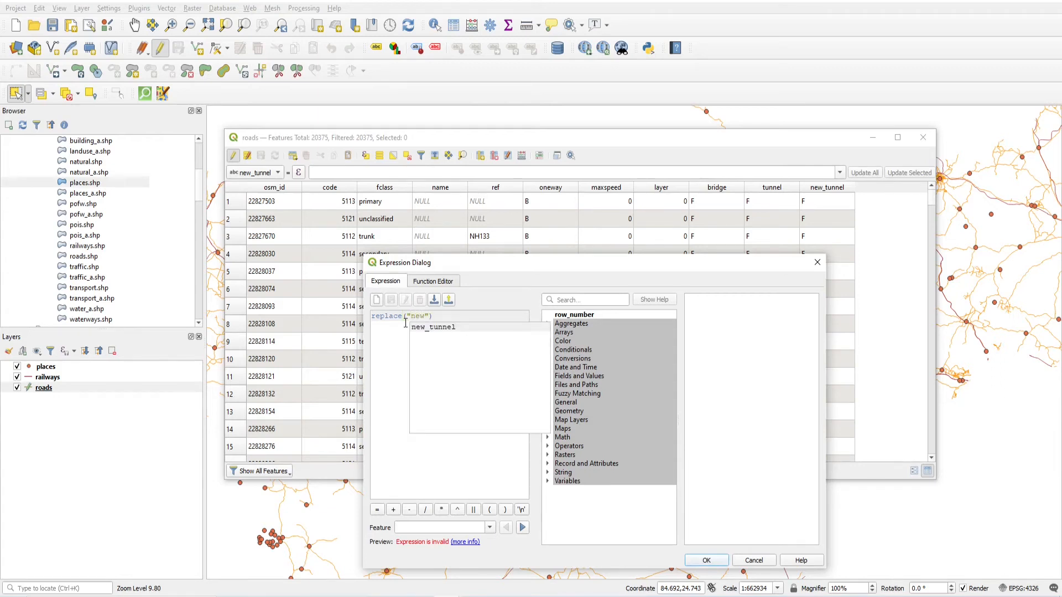
{"action": "type", "text": "_tunnel"}
{"action": "key", "text": "Escape"}
{"action": "key", "text": "Right"}
{"action": "type", "text": ","}
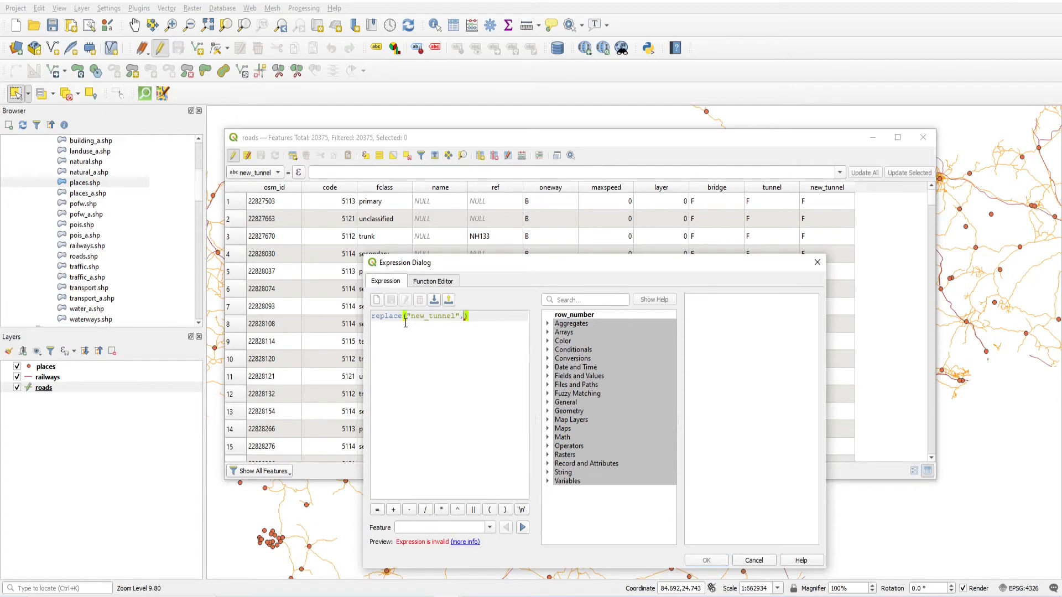
{"action": "type", "text": "'"}
{"action": "type", "text": "'"}
{"action": "type", "text": "F"}
{"action": "key", "text": "Right"}
{"action": "type", "text": ",'T'"}
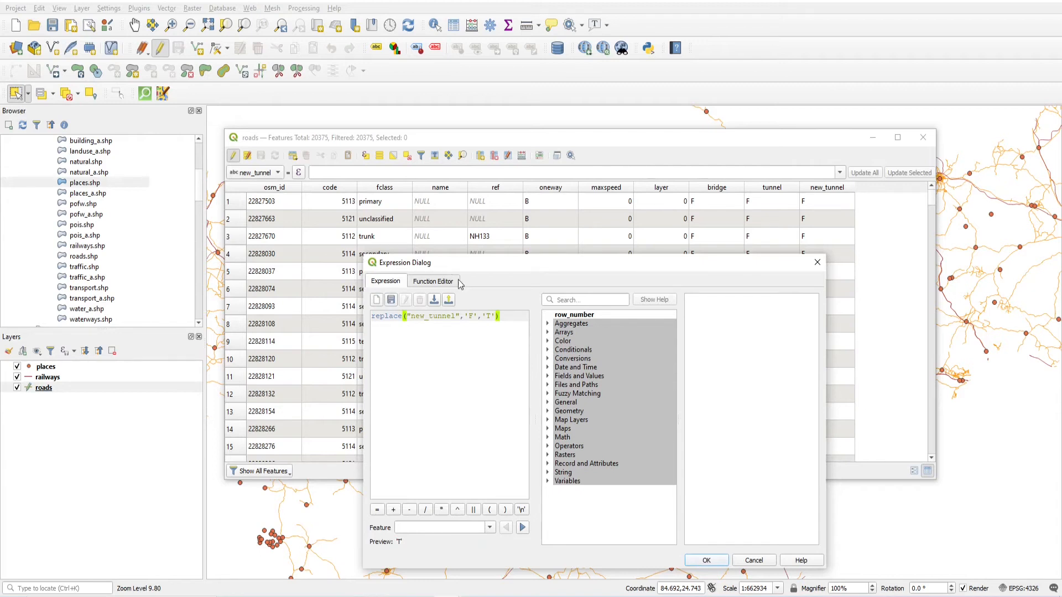
{"action": "left_click", "coordinate": [709, 559]}
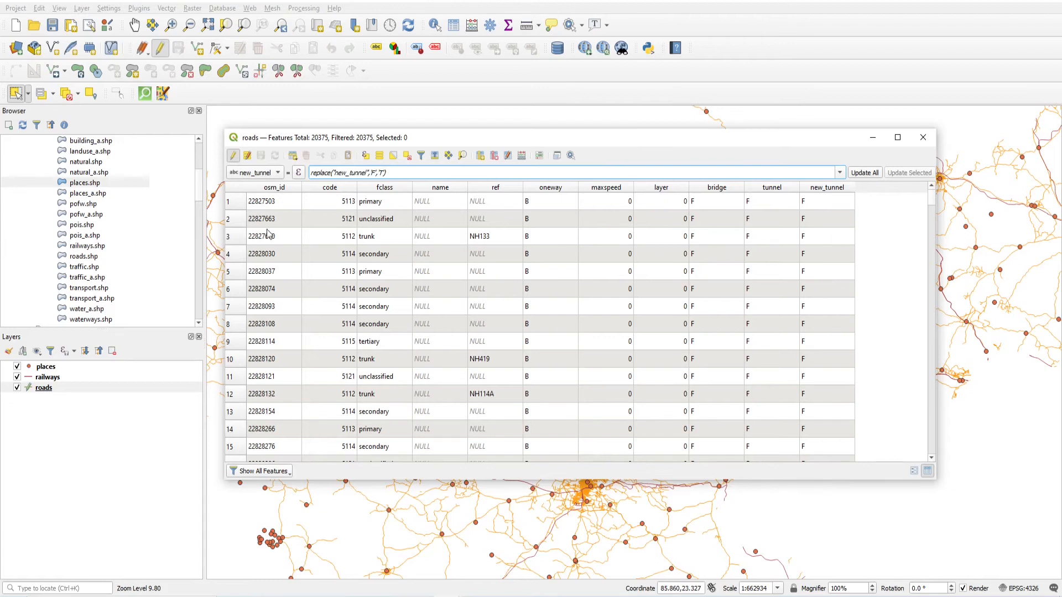
- Apply the replace expression to rows 2 and 3 only and save the edits to the roads layer
{"action": "left_click", "coordinate": [235, 221]}
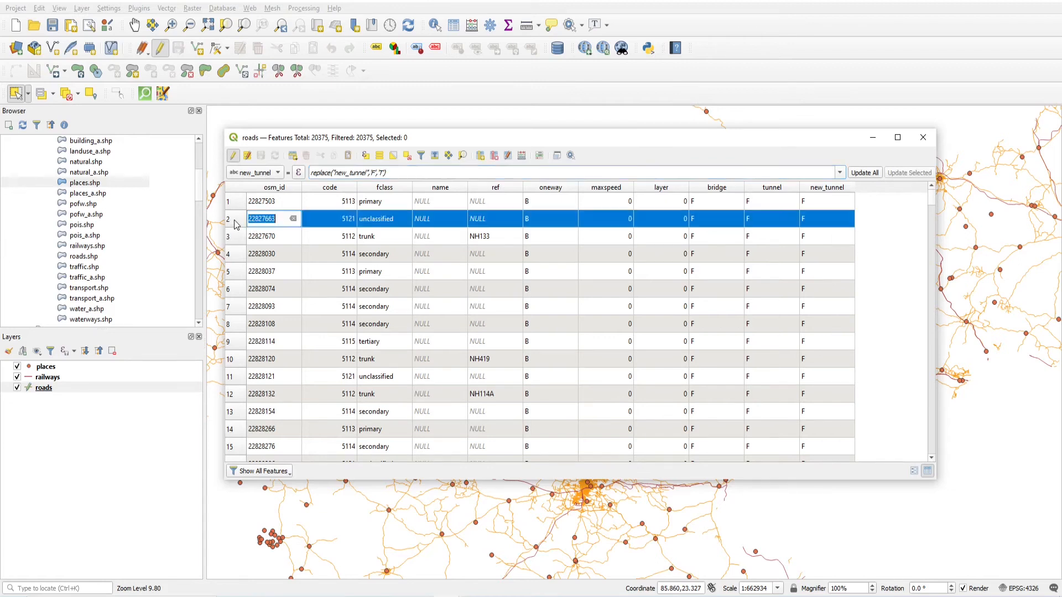
{"action": "left_click", "coordinate": [234, 238], "text": "shift"}
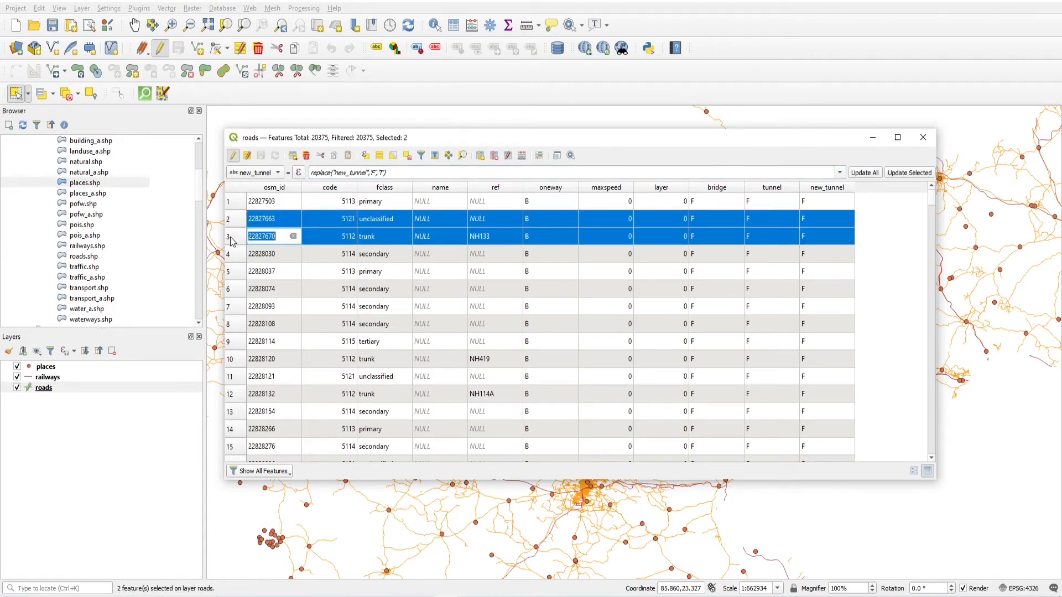
{"action": "left_click", "coordinate": [909, 172]}
{"action": "left_click", "coordinate": [260, 156]}
{"action": "left_click", "coordinate": [310, 172]}
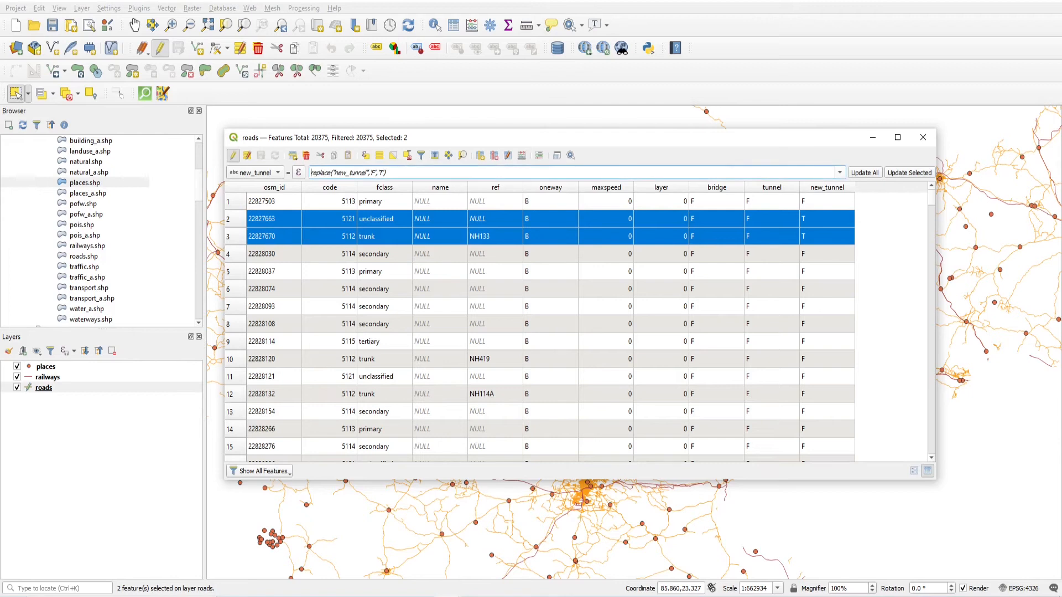
{"action": "triple_click", "coordinate": [307, 173]}
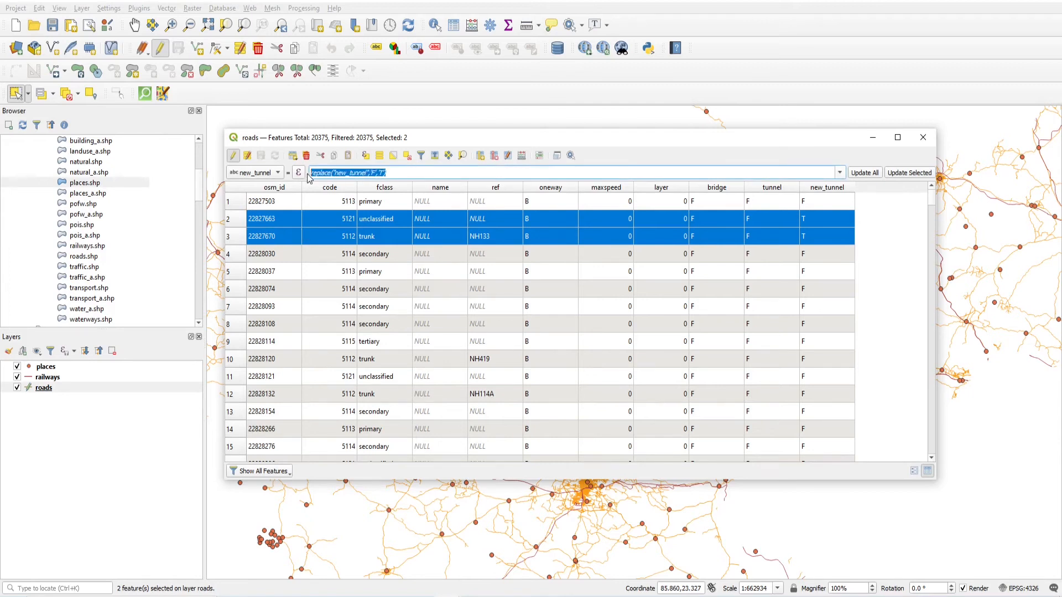
{"action": "left_click", "coordinate": [384, 173]}
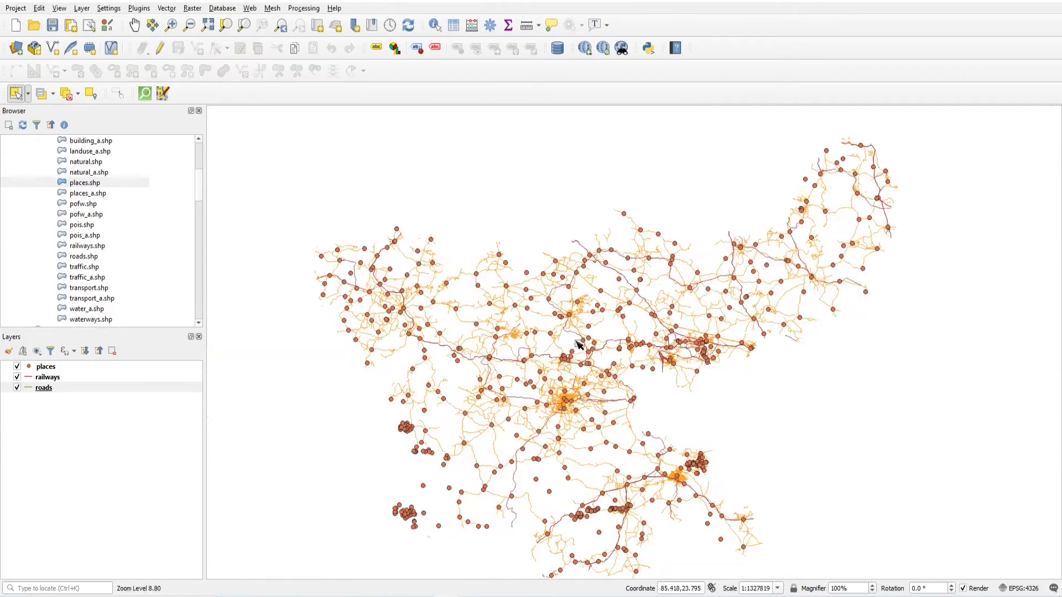
- Remove the places, railways and roads layers from the project
{"action": "scroll", "coordinate": [578, 344], "scroll_direction": "down", "scroll_amount": 1}
{"action": "scroll", "coordinate": [621, 367], "scroll_direction": "up", "scroll_amount": 1}
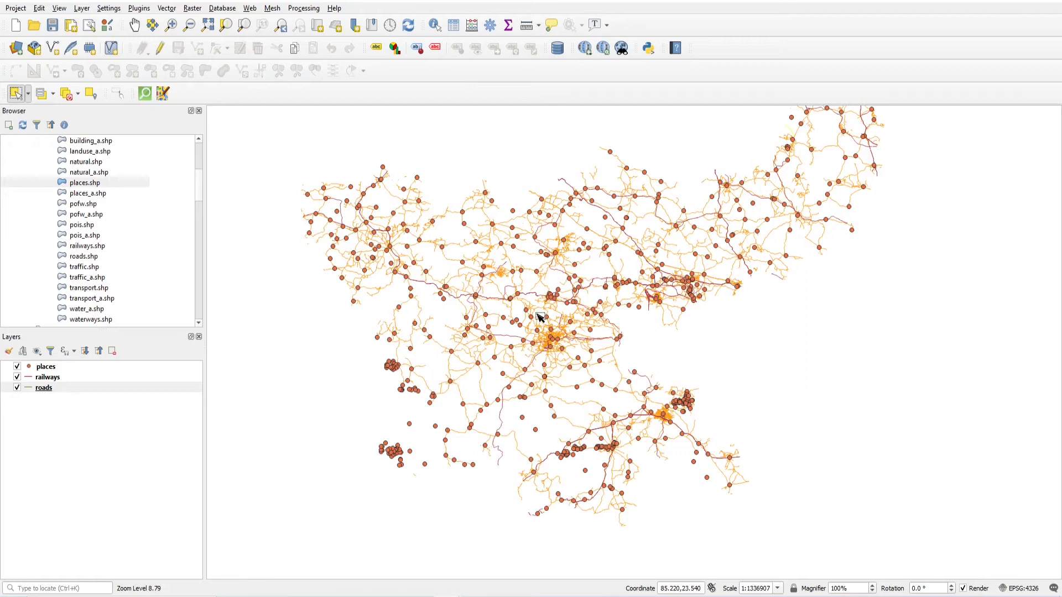
{"action": "left_click", "coordinate": [58, 366], "text": "shift"}
{"action": "left_click", "coordinate": [113, 352]}
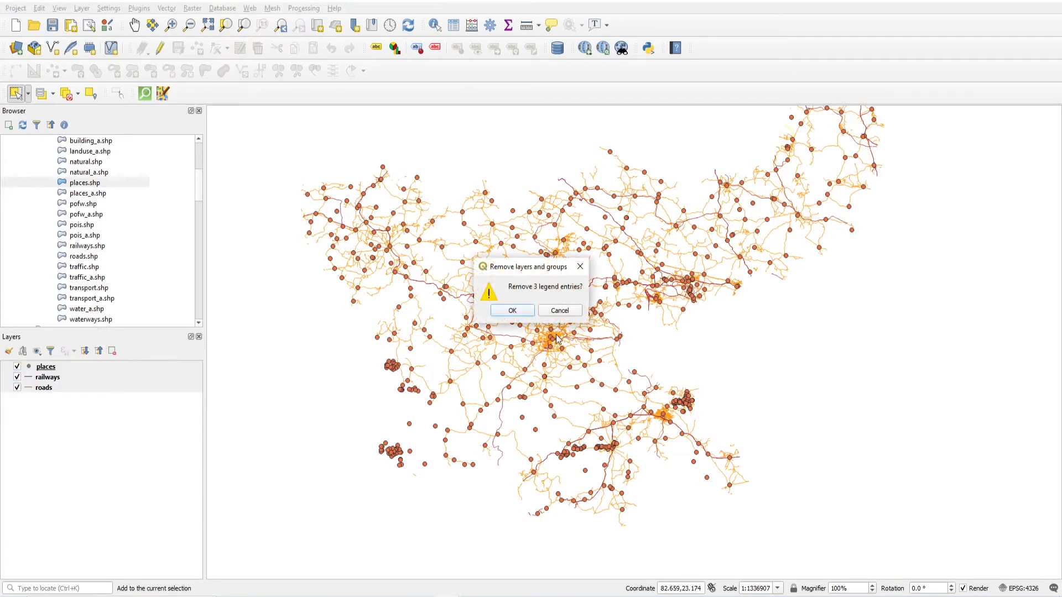
{"action": "left_click", "coordinate": [530, 315]}
- Load line.shp, point.shp and polygon.shp from the my_shapes folder under BasicQGIS_Data/Jharkhand
{"action": "scroll", "coordinate": [95, 258], "scroll_direction": "up", "scroll_amount": 4}
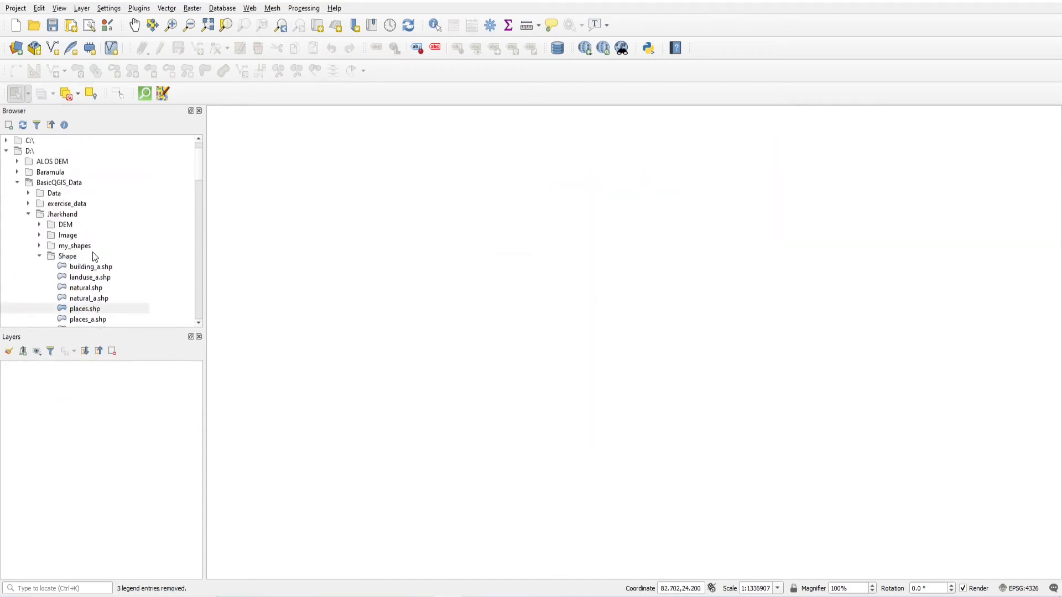
{"action": "left_click", "coordinate": [39, 256]}
{"action": "left_click", "coordinate": [28, 214]}
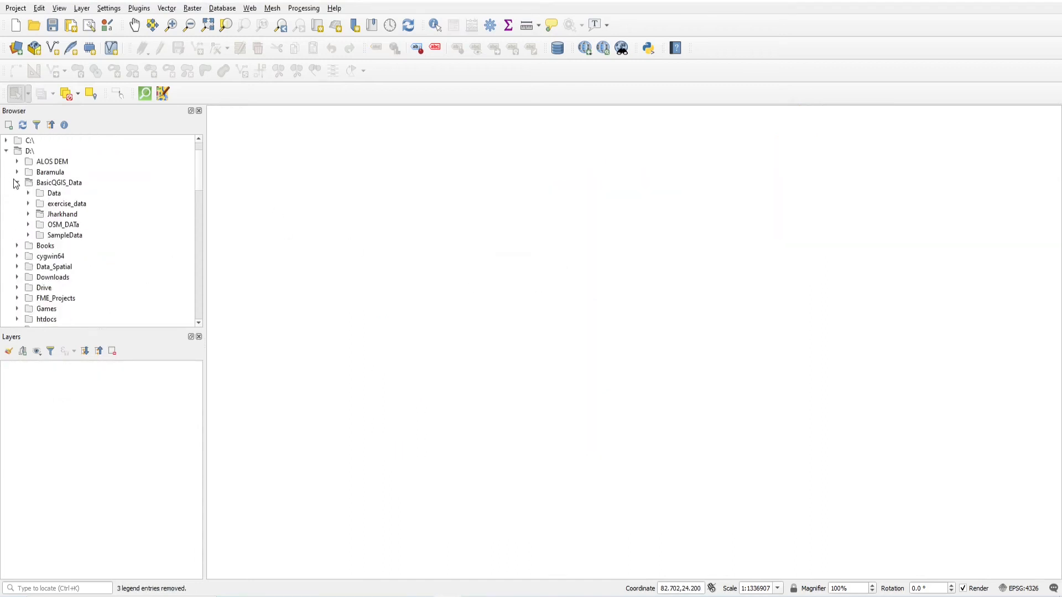
{"action": "left_click", "coordinate": [29, 214]}
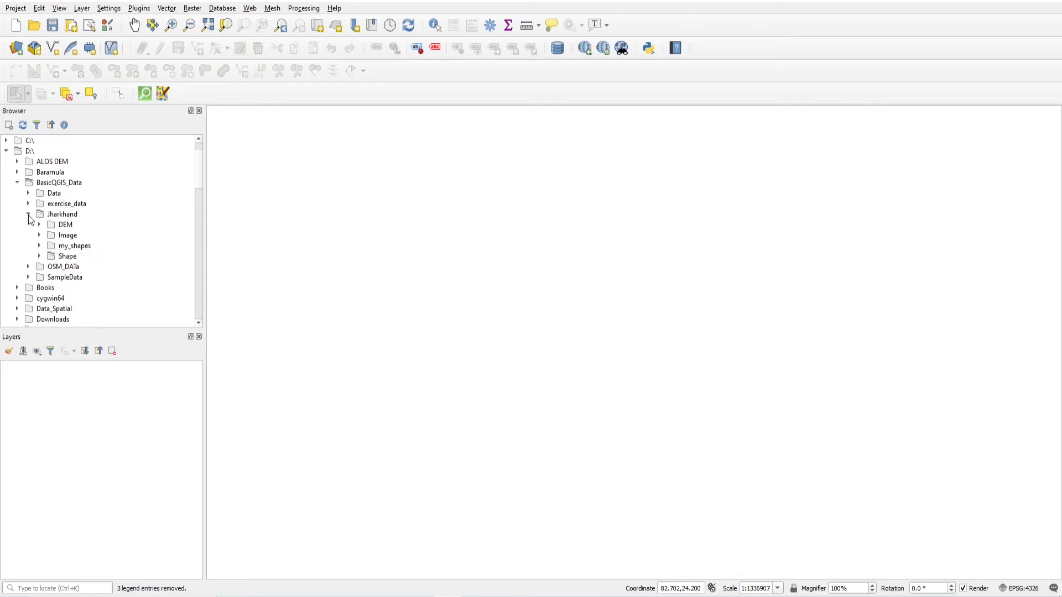
{"action": "left_click", "coordinate": [40, 246]}
{"action": "double_click", "coordinate": [81, 257]}
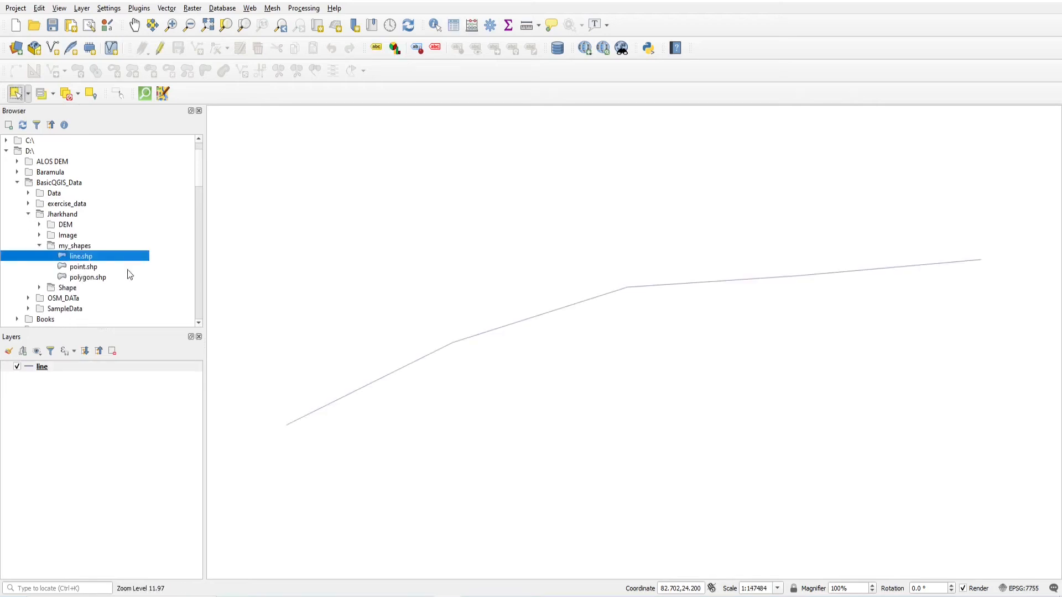
{"action": "double_click", "coordinate": [94, 268]}
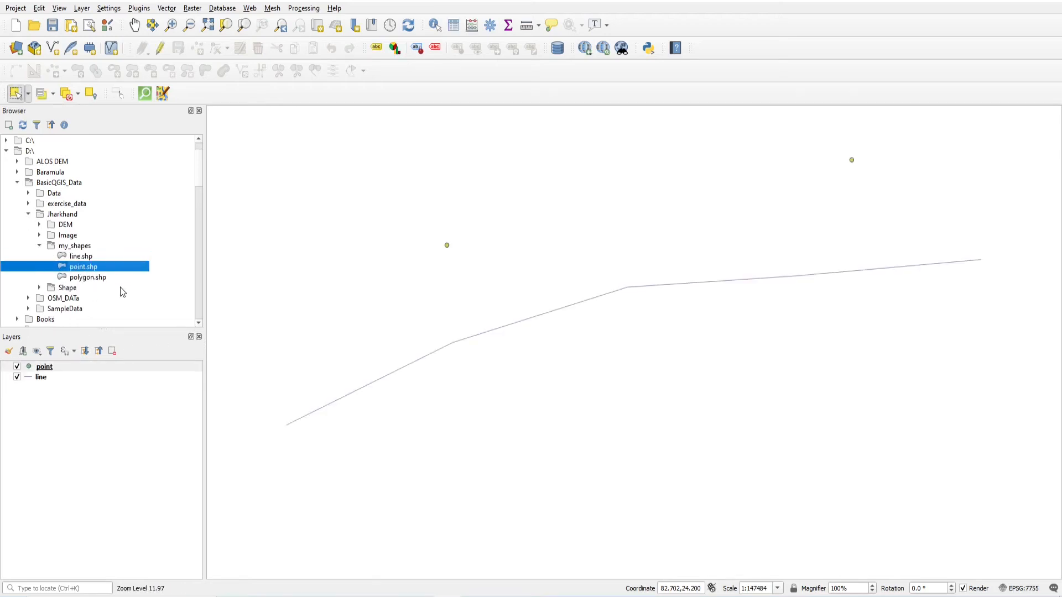
{"action": "double_click", "coordinate": [104, 278]}
- Move the polygon layer below the point and line layers and hide it
{"action": "scroll", "coordinate": [406, 364], "scroll_direction": "down", "scroll_amount": 1}
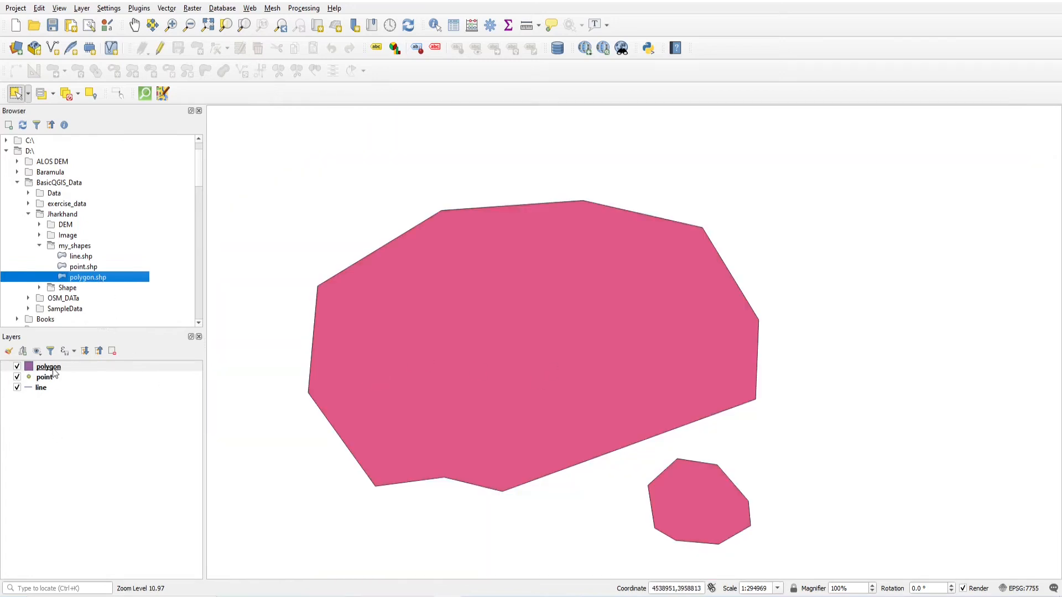
{"action": "left_click_drag", "start_coordinate": [53, 374], "coordinate": [62, 443]}
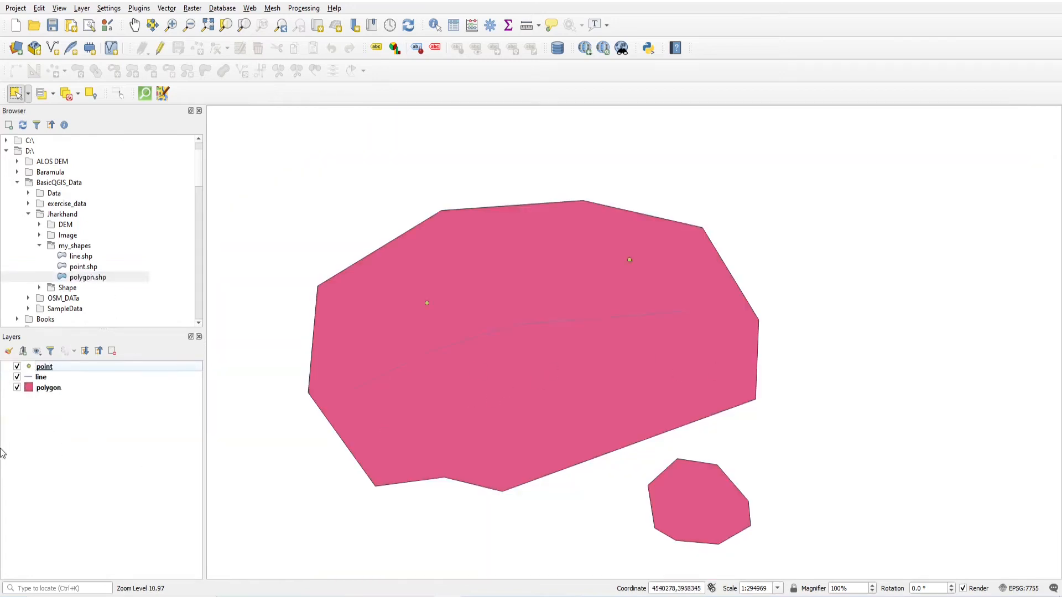
{"action": "left_click", "coordinate": [17, 388]}
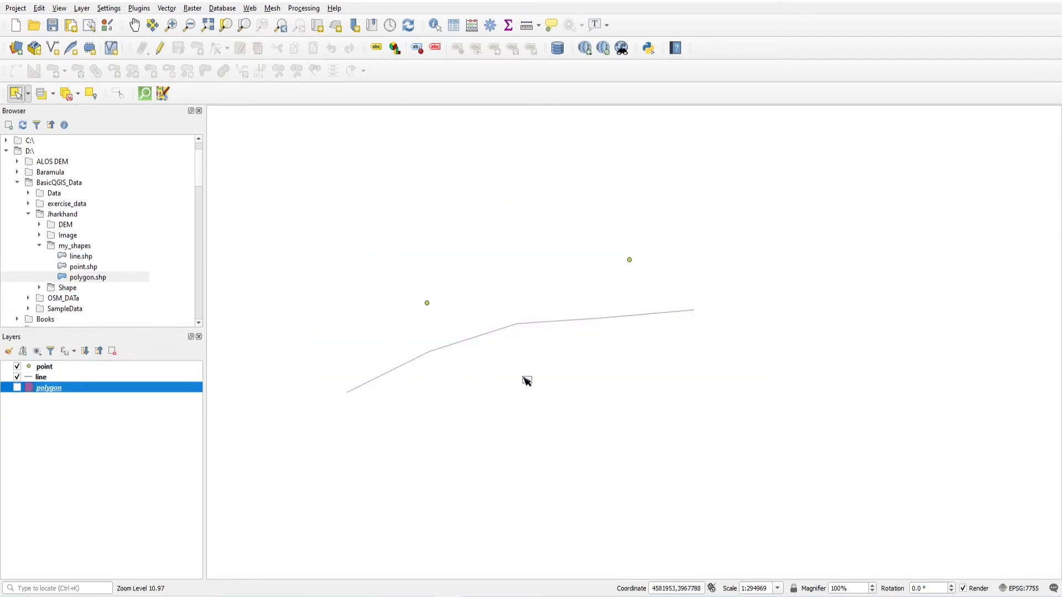
- Start editing the line layer, and show the Advanced Digitizing Panel and the Snapping Toolbar
{"action": "key", "text": "Up"}
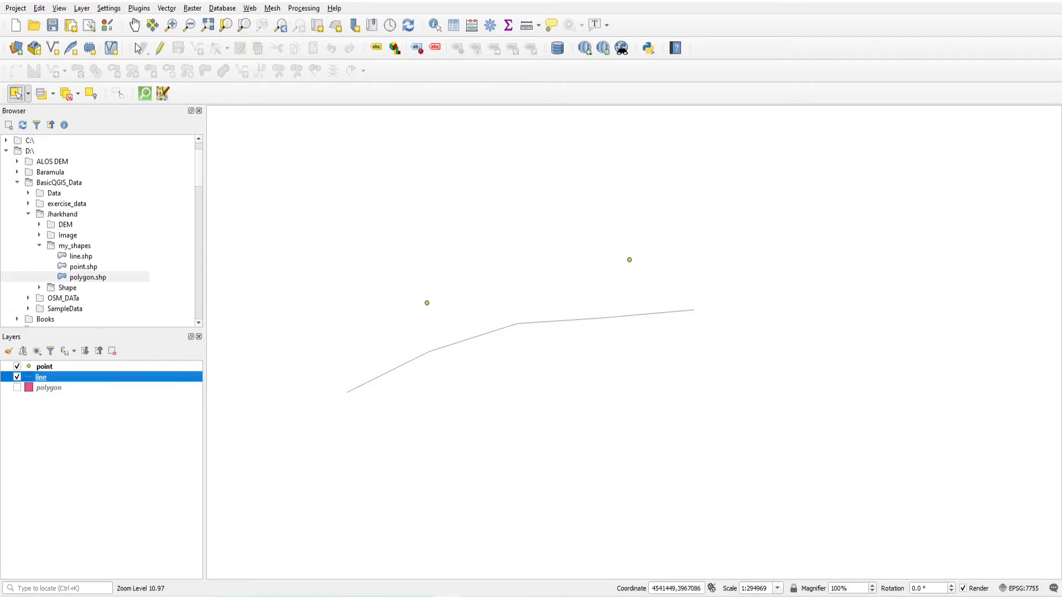
{"action": "left_click", "coordinate": [160, 48]}
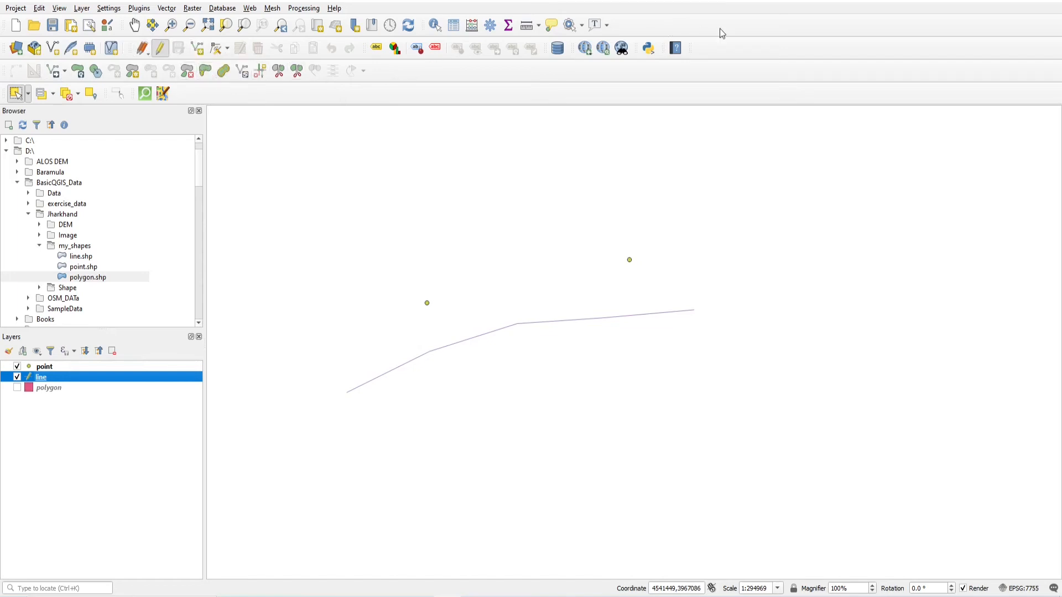
{"action": "right_click", "coordinate": [775, 36]}
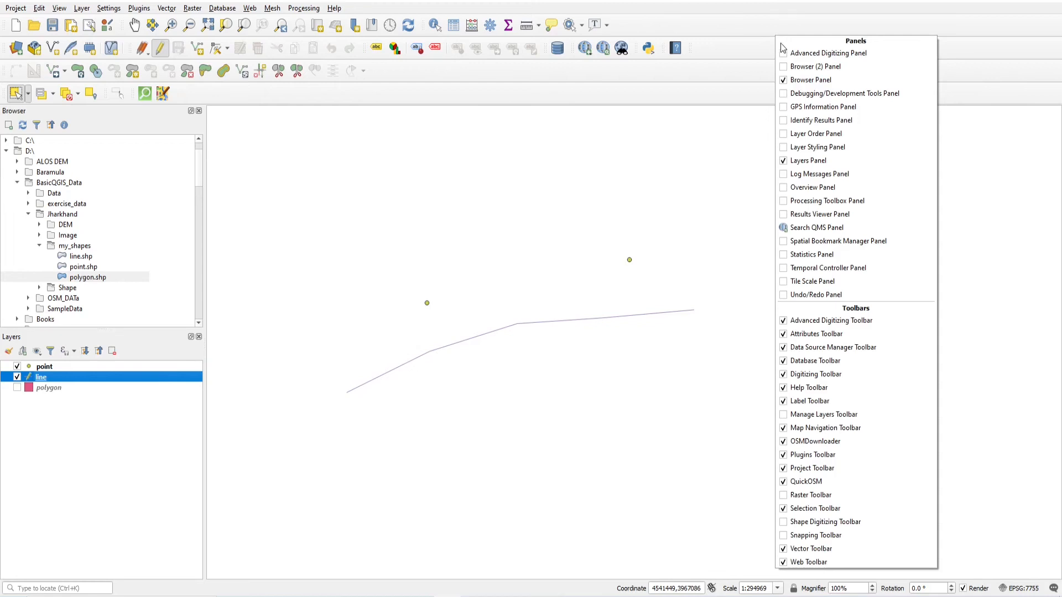
{"action": "left_click", "coordinate": [784, 53]}
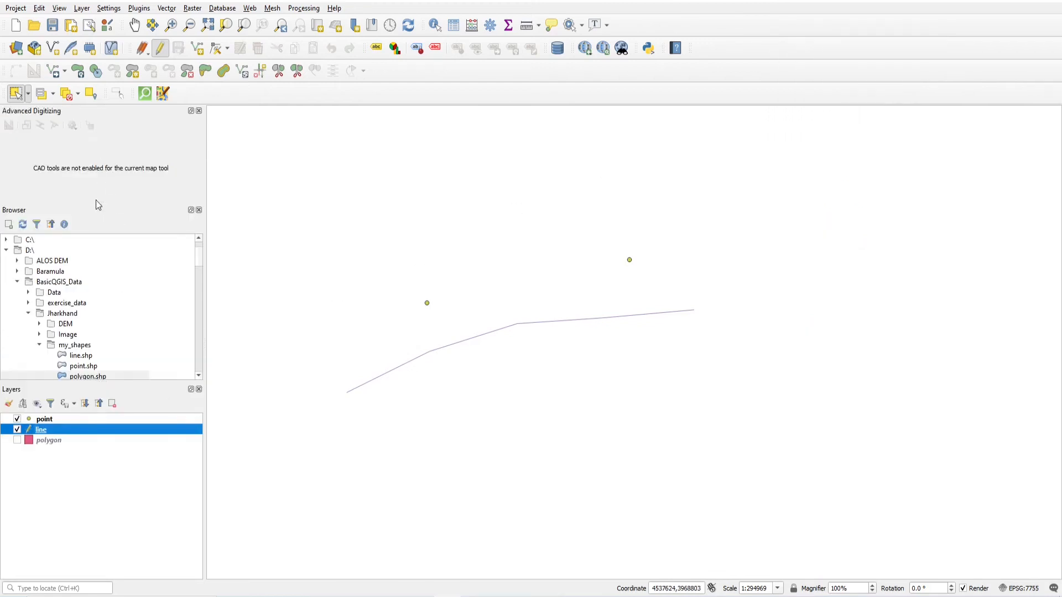
{"action": "right_click", "coordinate": [767, 28]}
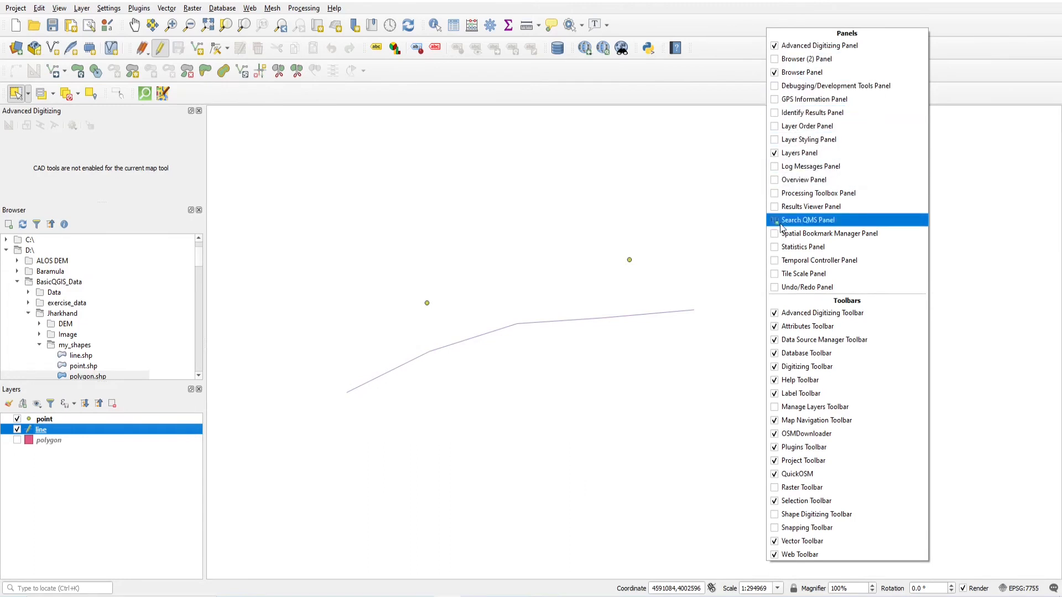
{"action": "left_click", "coordinate": [776, 528]}
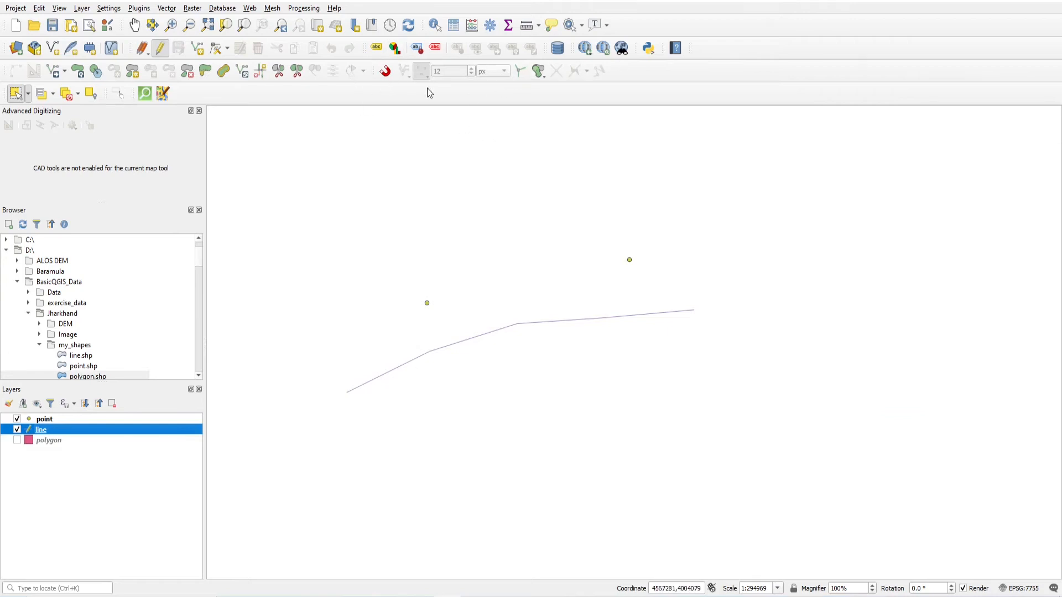
- Activate the Add Line Feature tool and close the Advanced Digitizing Panel
{"action": "left_click", "coordinate": [196, 49]}
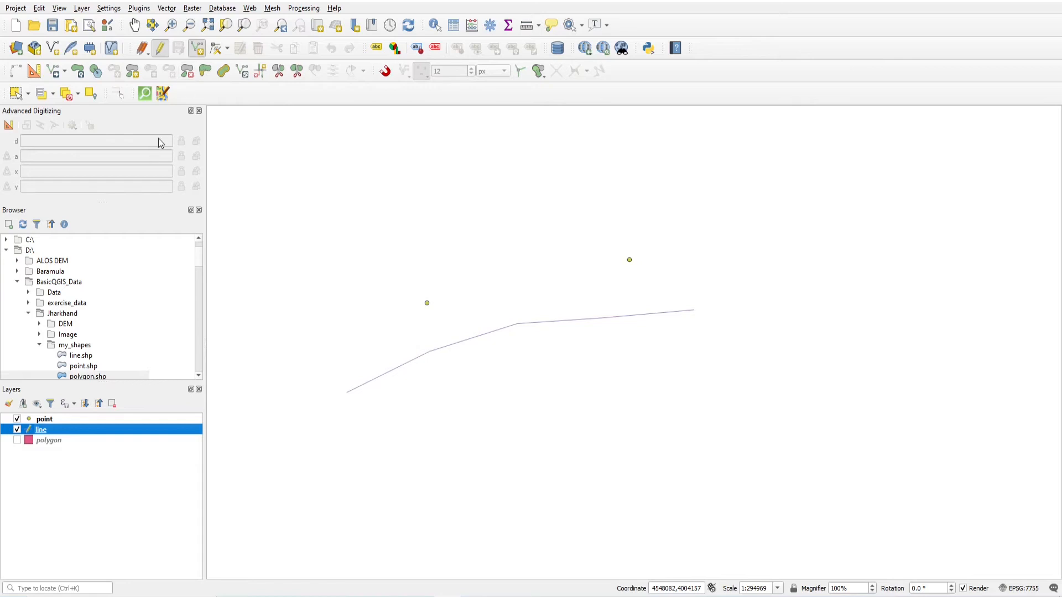
{"action": "left_click", "coordinate": [199, 111]}
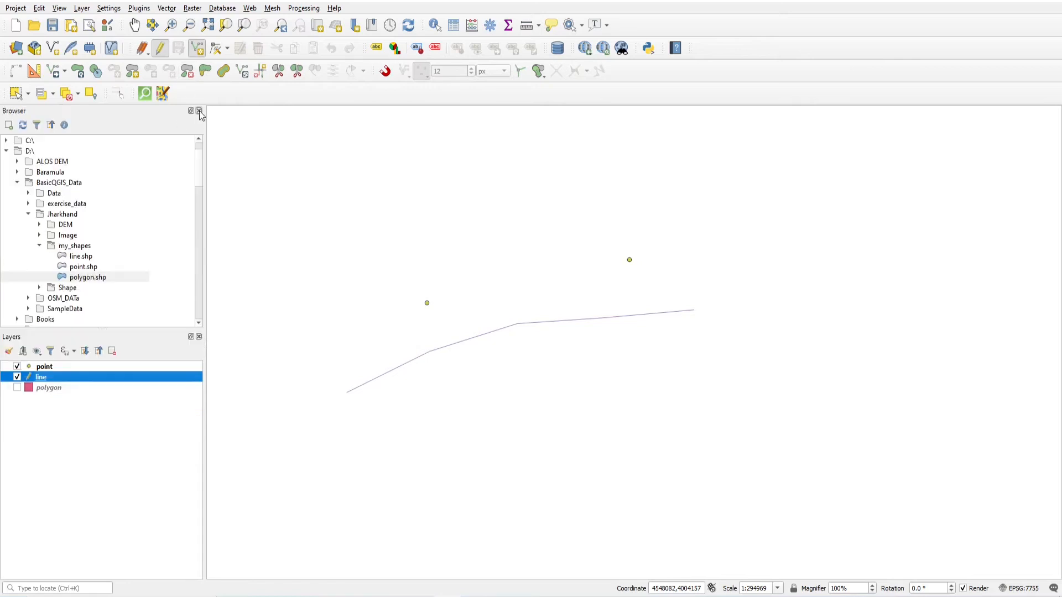
- Close the Browser panel and digitize a multi-vertex line above the two points, accepting its feature attributes
{"action": "left_click", "coordinate": [199, 111]}
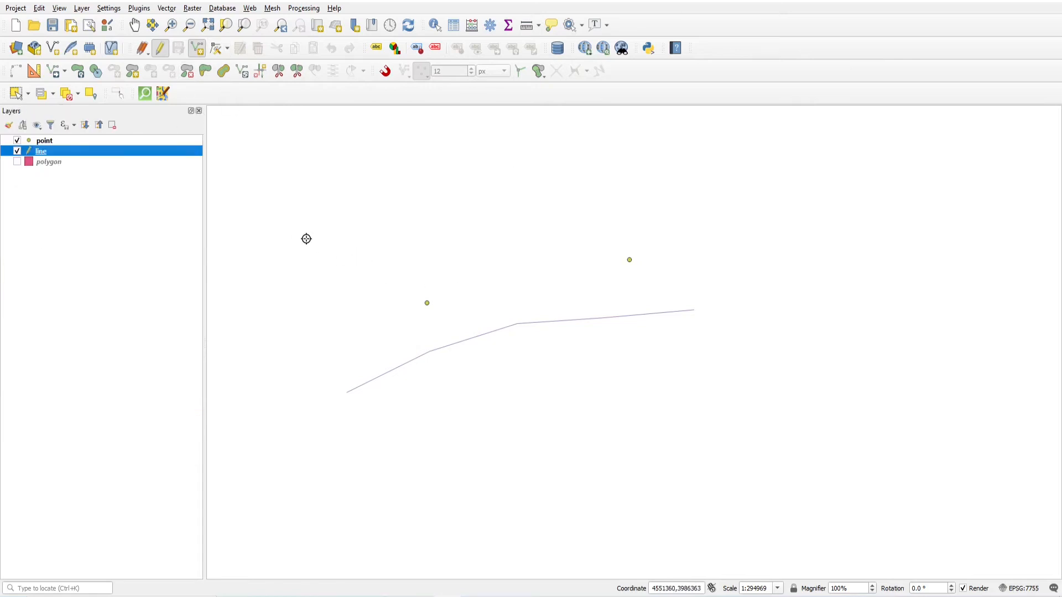
{"action": "left_click", "coordinate": [299, 233]}
{"action": "left_click", "coordinate": [352, 212]}
{"action": "left_click", "coordinate": [589, 168]}
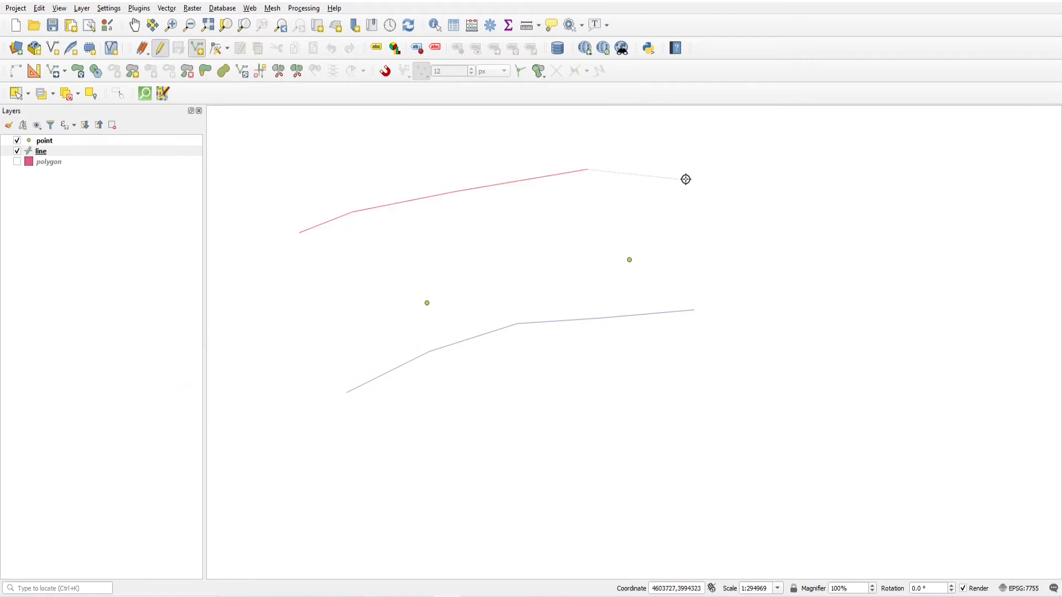
{"action": "left_click", "coordinate": [733, 180]}
{"action": "right_click", "coordinate": [732, 180]}
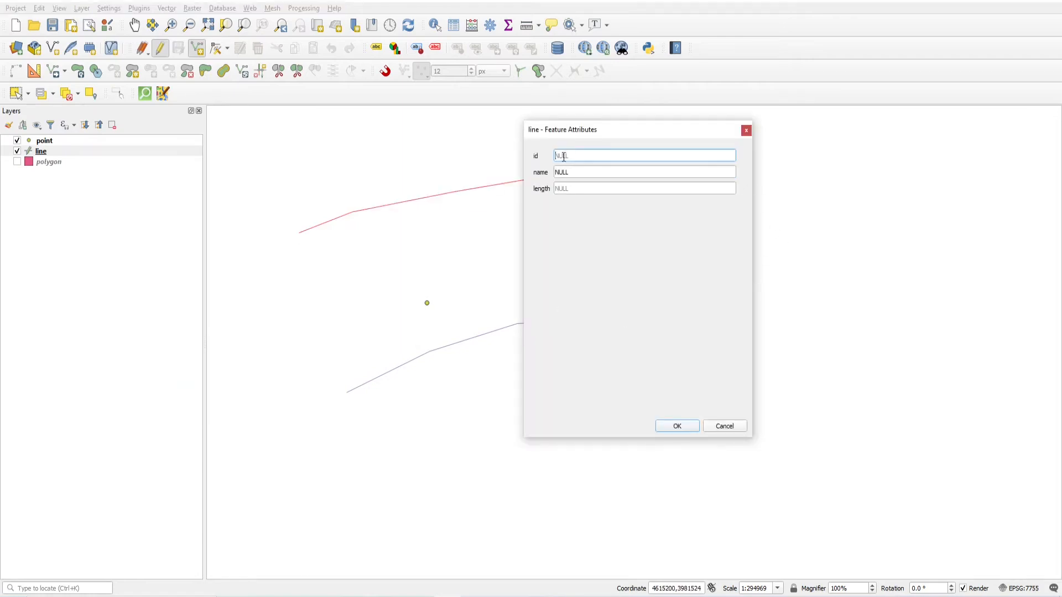
{"action": "left_click", "coordinate": [573, 171]}
{"action": "left_click", "coordinate": [684, 427]}
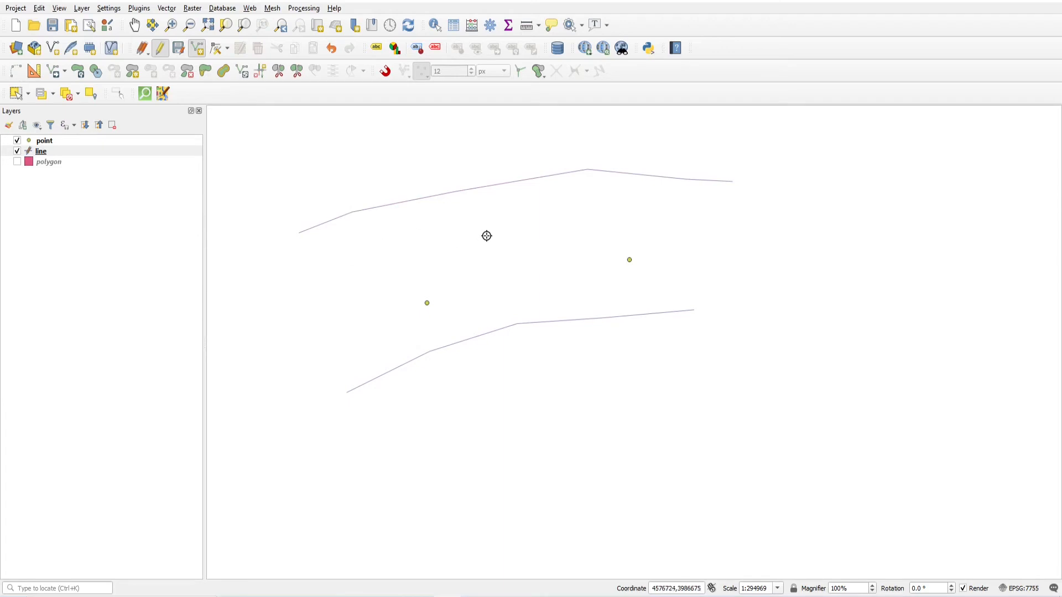
- Show the Advanced Digitizing Panel, enable its tools, and start a new line just below the lower line's western end
{"action": "right_click", "coordinate": [765, 44]}
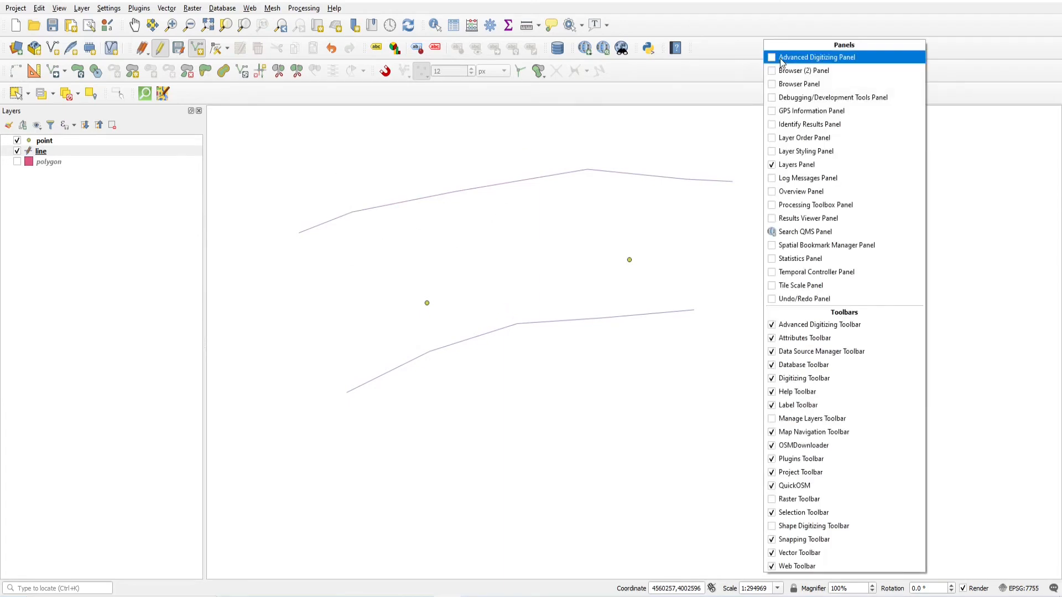
{"action": "left_click", "coordinate": [775, 58]}
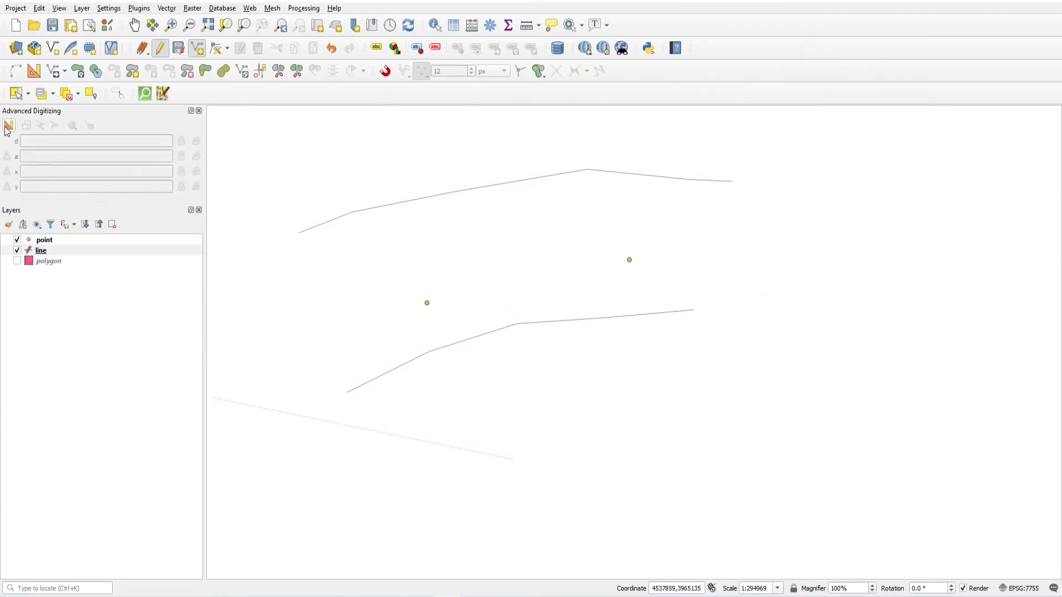
{"action": "left_click", "coordinate": [6, 128]}
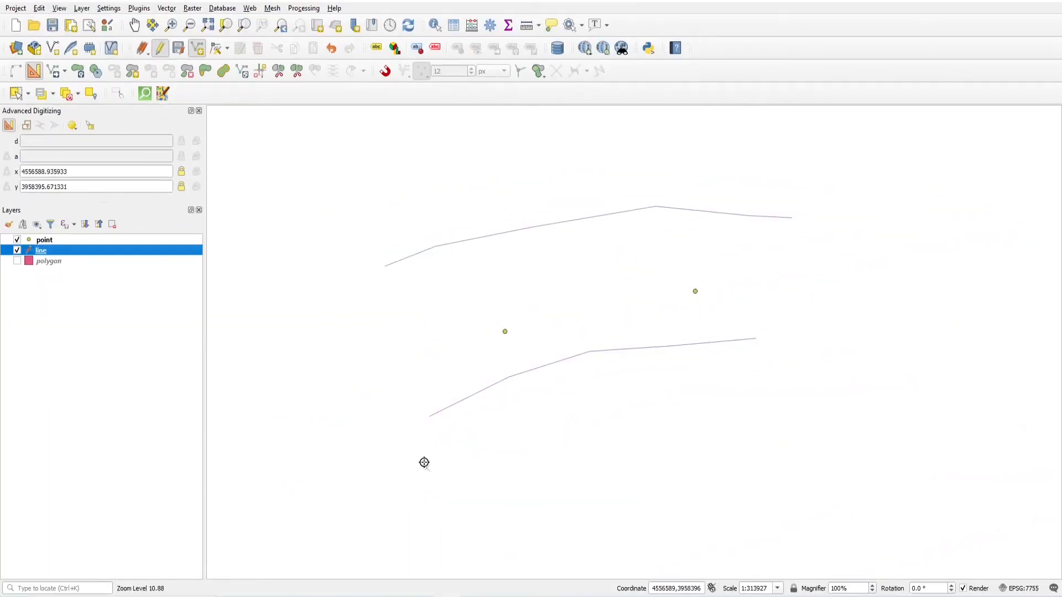
{"action": "left_click", "coordinate": [420, 456]}
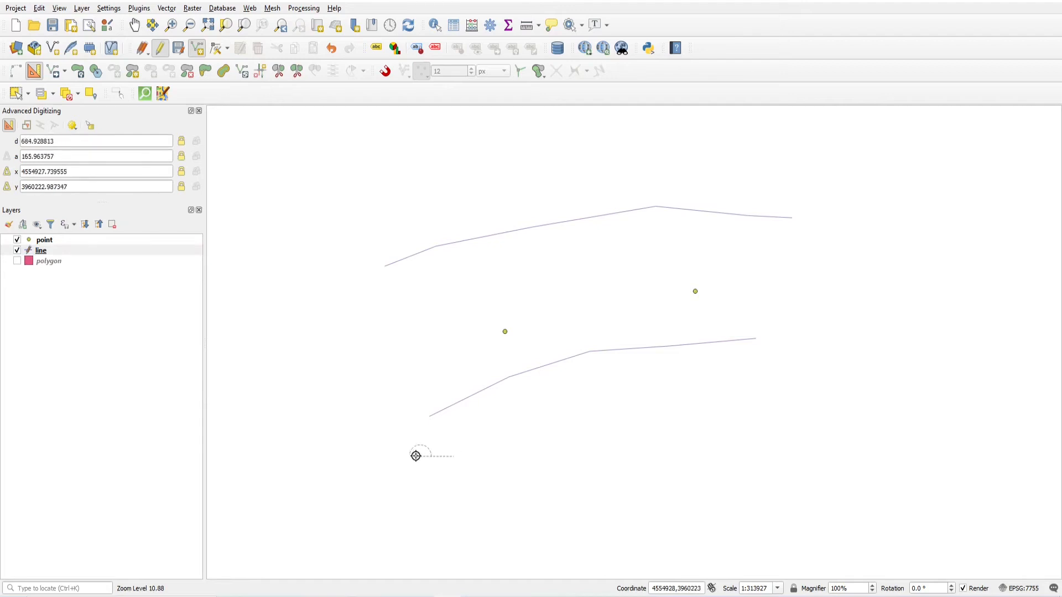
{"action": "scroll", "coordinate": [416, 437], "scroll_direction": "up", "scroll_amount": 1}
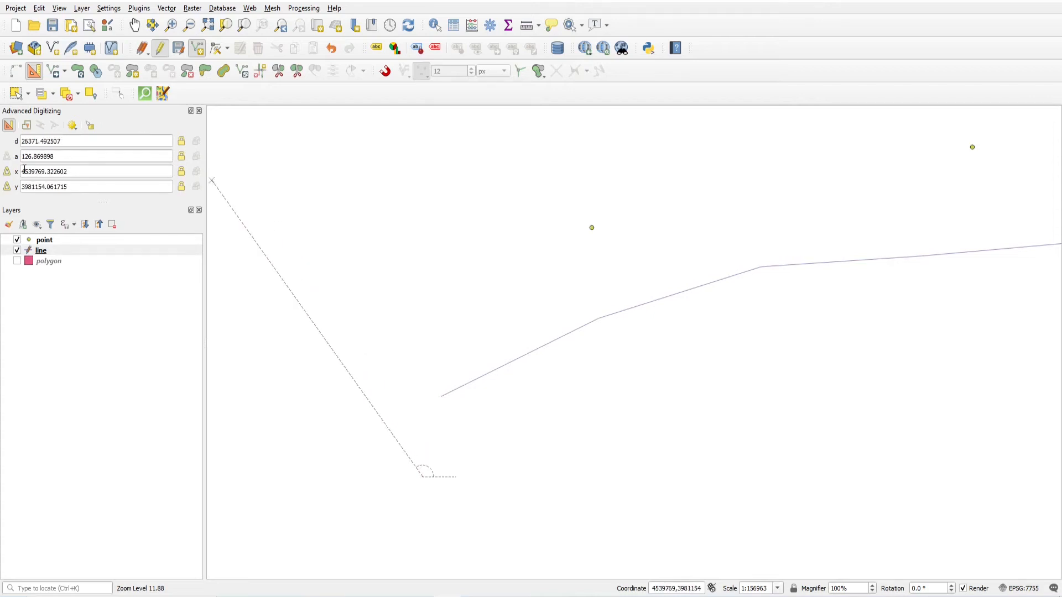
- Set the first segment's distance to 500 and lock its distance and angle
{"action": "left_click", "coordinate": [63, 140]}
{"action": "key", "text": "ctrl+a"}
{"action": "type", "text": "5"}
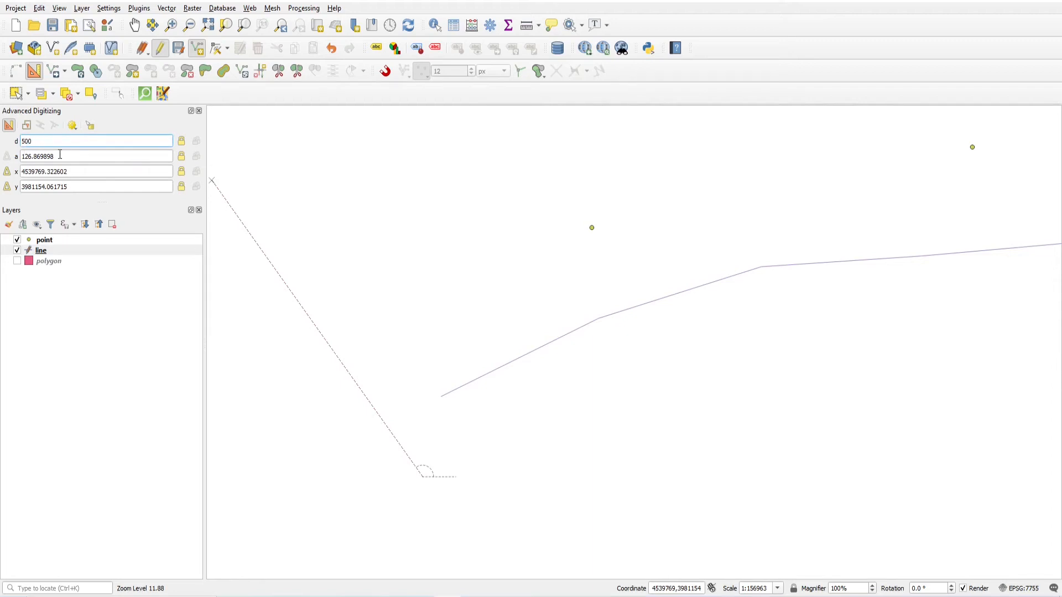
{"action": "left_click_drag", "start_coordinate": [60, 155], "coordinate": [20, 153]}
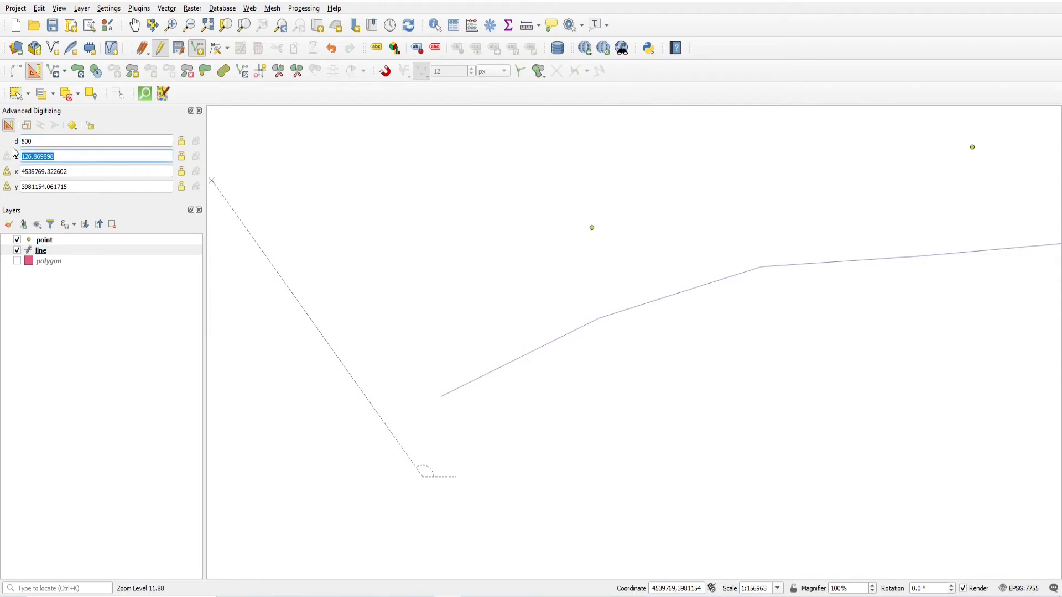
{"action": "type", "text": "90"}
{"action": "left_click", "coordinate": [181, 141]}
{"action": "left_click", "coordinate": [182, 157]}
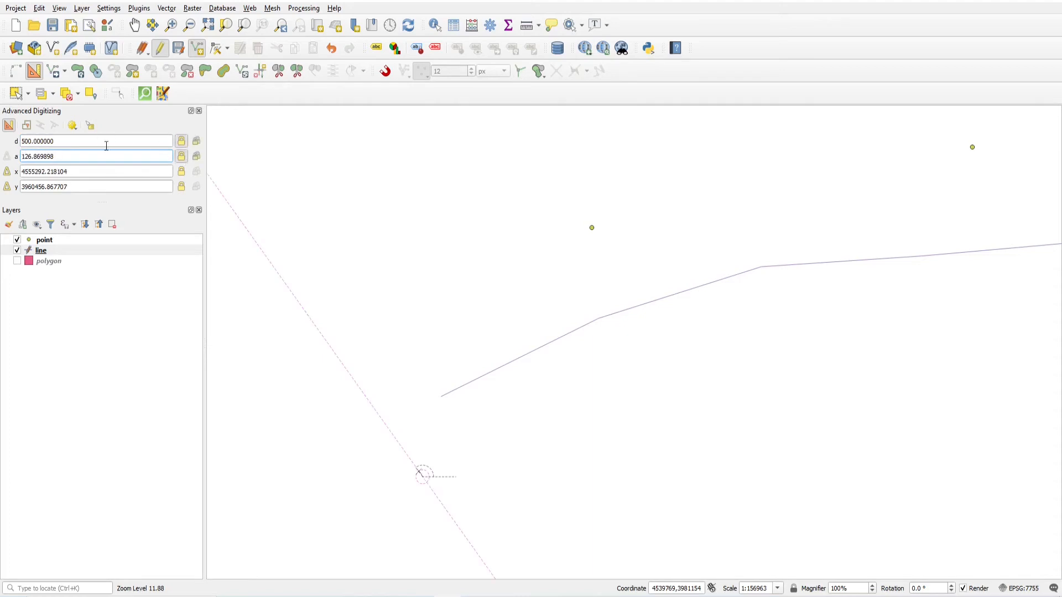
- Set the first segment's locked angle to 90 degrees and place the line's second vertex
{"action": "double_click", "coordinate": [62, 142]}
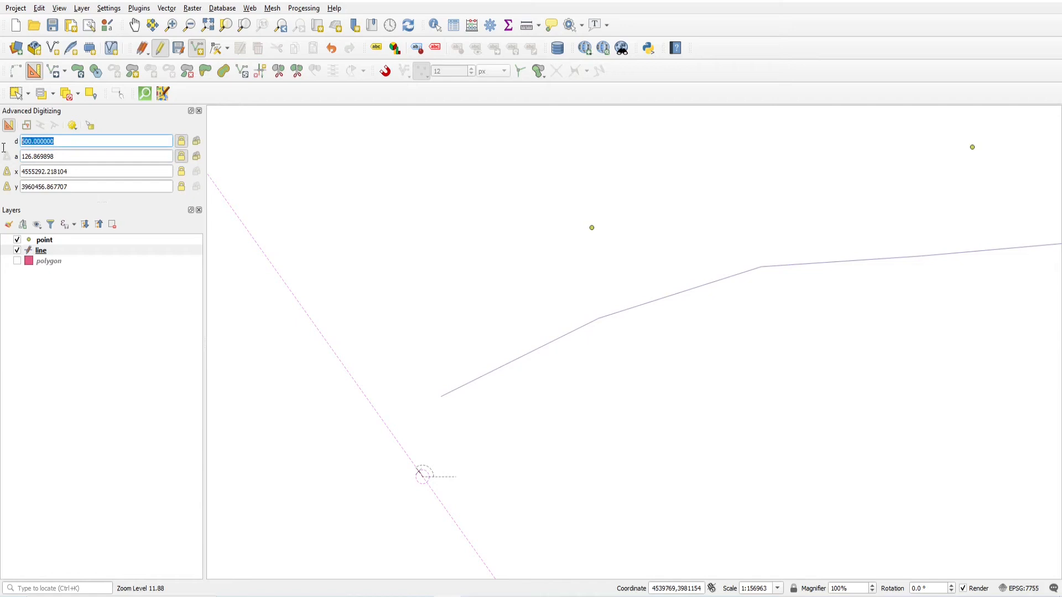
{"action": "double_click", "coordinate": [65, 155]}
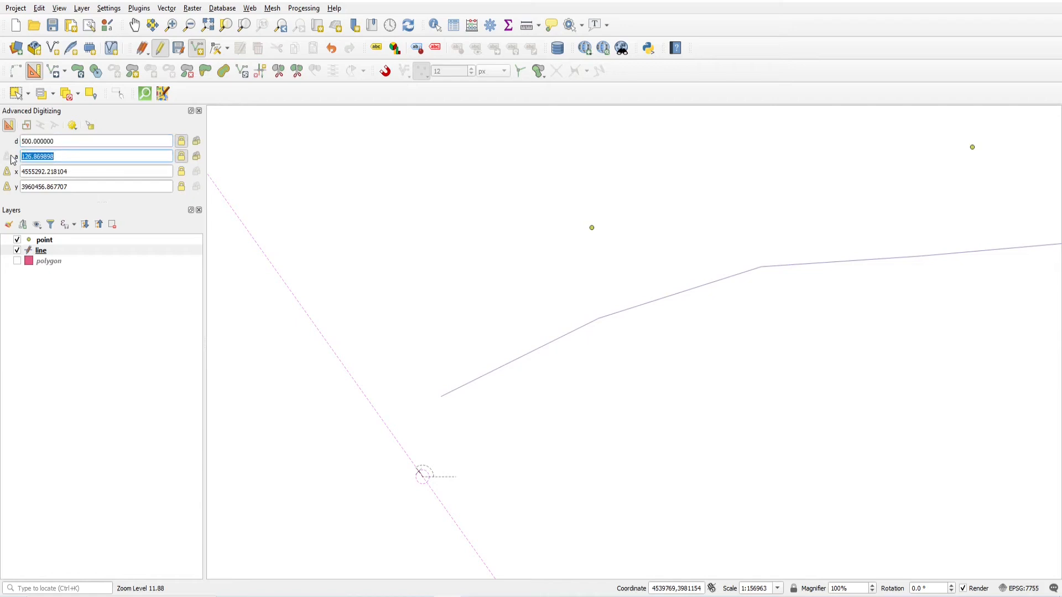
{"action": "type", "text": "90"}
{"action": "key", "text": "Return"}
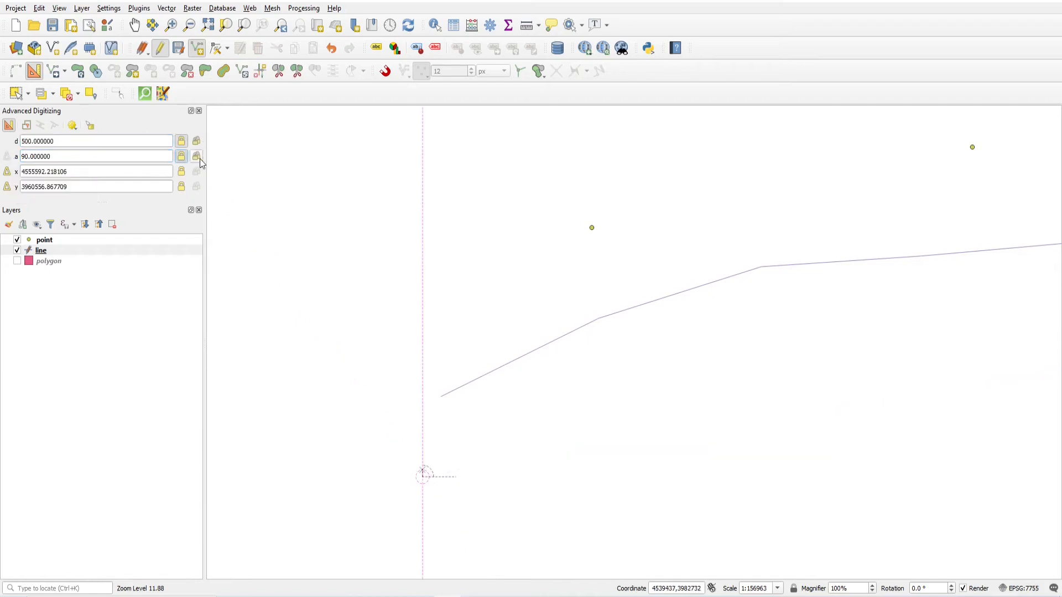
{"action": "scroll", "coordinate": [437, 465], "scroll_direction": "up", "scroll_amount": 2}
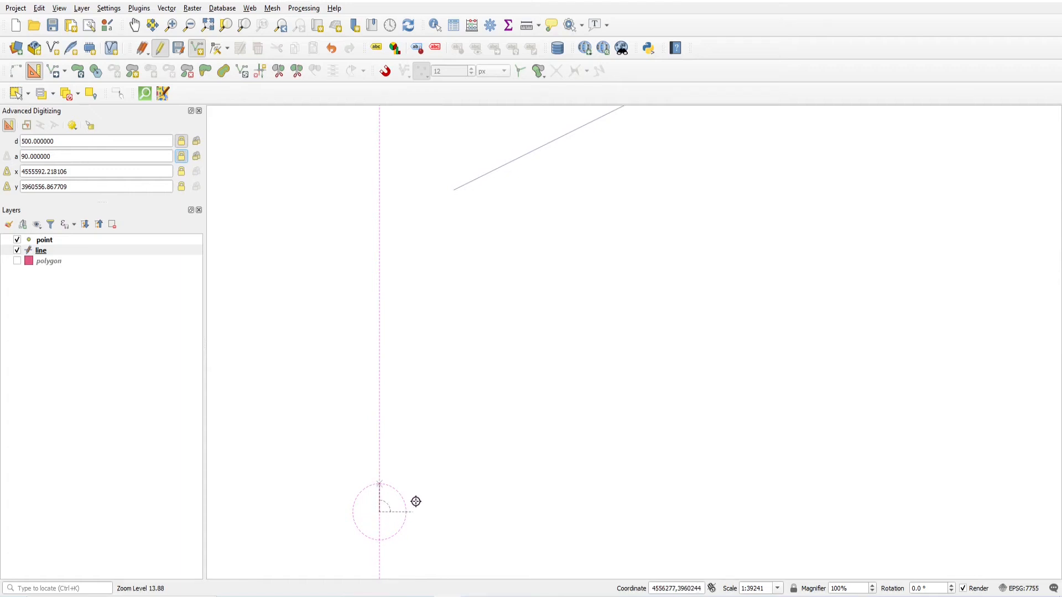
{"action": "left_click", "coordinate": [370, 468]}
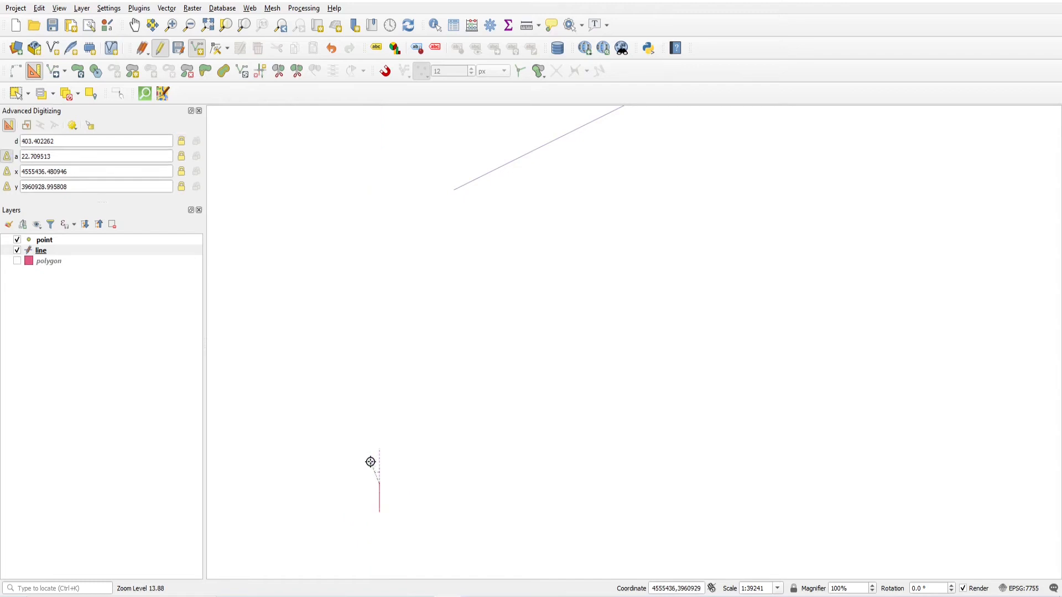
- Add a second segment to the line with distance 1000 and relative angle -90 degrees, both locked
{"action": "scroll", "coordinate": [387, 514], "scroll_direction": "up", "scroll_amount": 2}
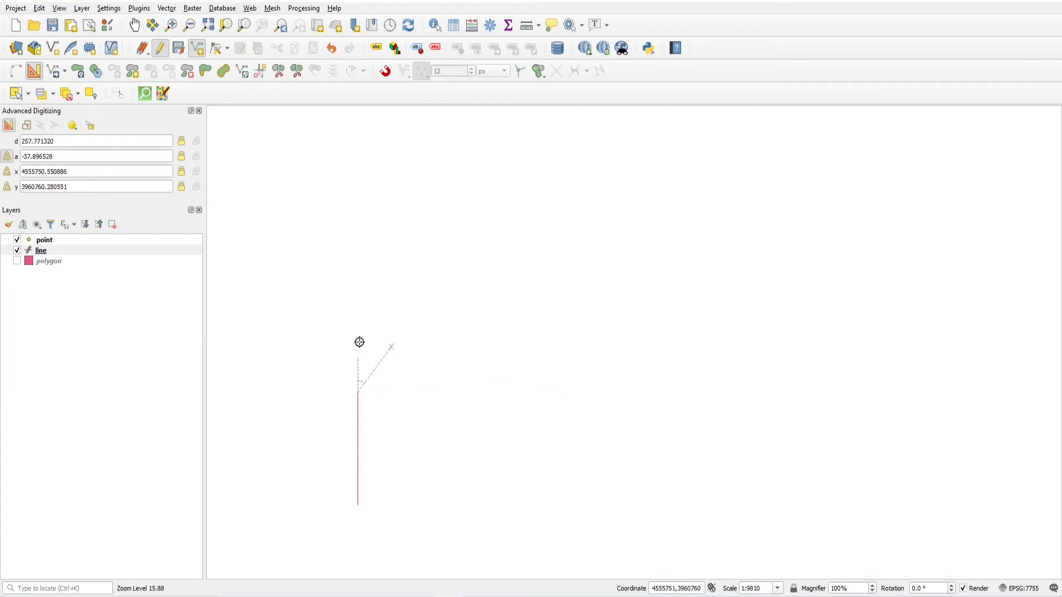
{"action": "left_click", "coordinate": [57, 142]}
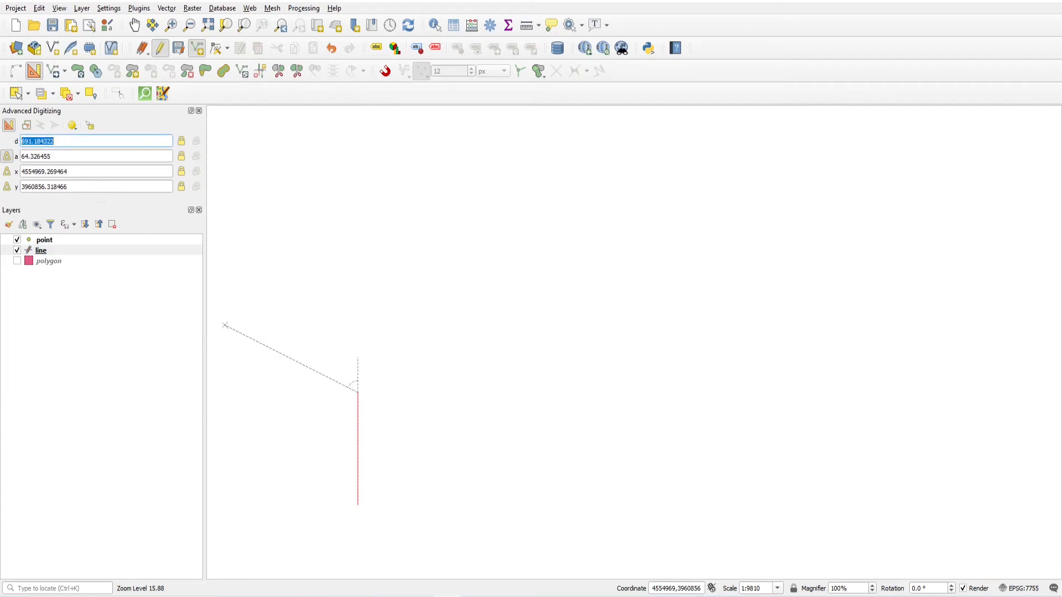
{"action": "type", "text": "1000"}
{"action": "left_click", "coordinate": [182, 141]}
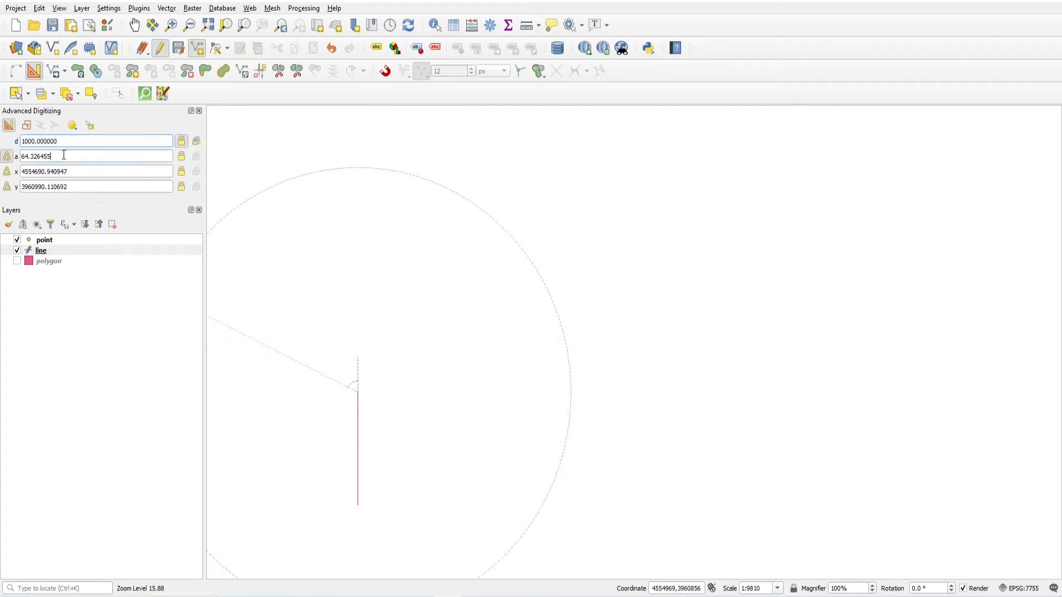
{"action": "left_click_drag", "start_coordinate": [63, 155], "coordinate": [13, 157]}
{"action": "type", "text": "-"}
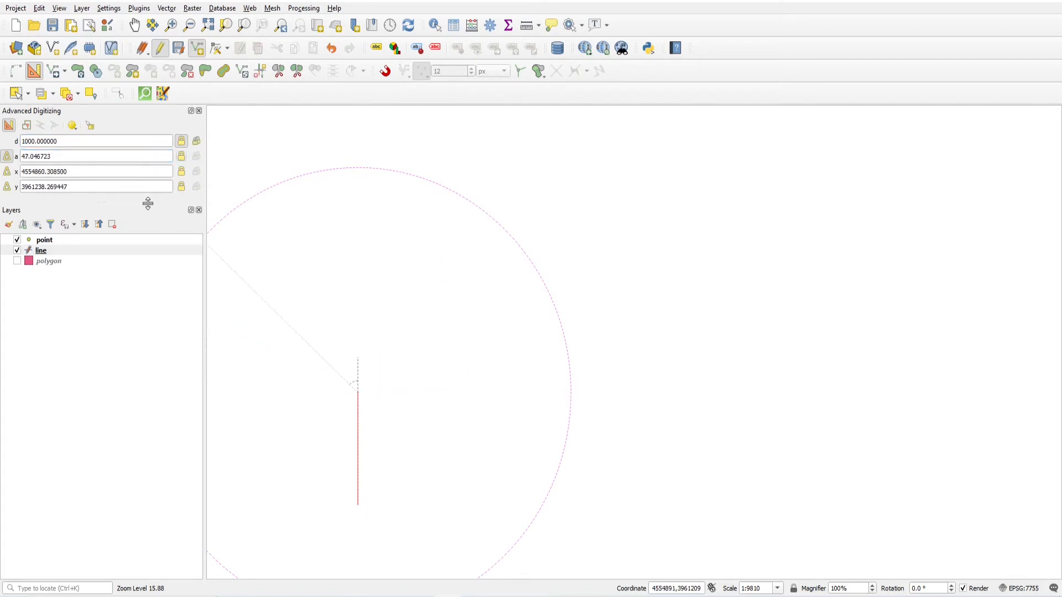
{"action": "left_click_drag", "start_coordinate": [58, 155], "coordinate": [9, 157]}
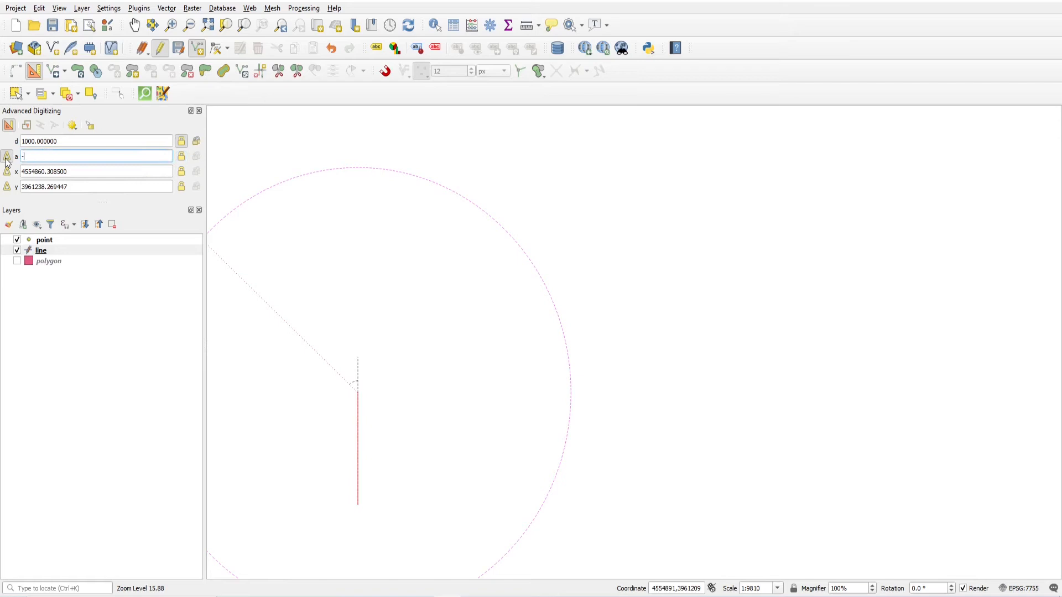
{"action": "key", "text": "Return"}
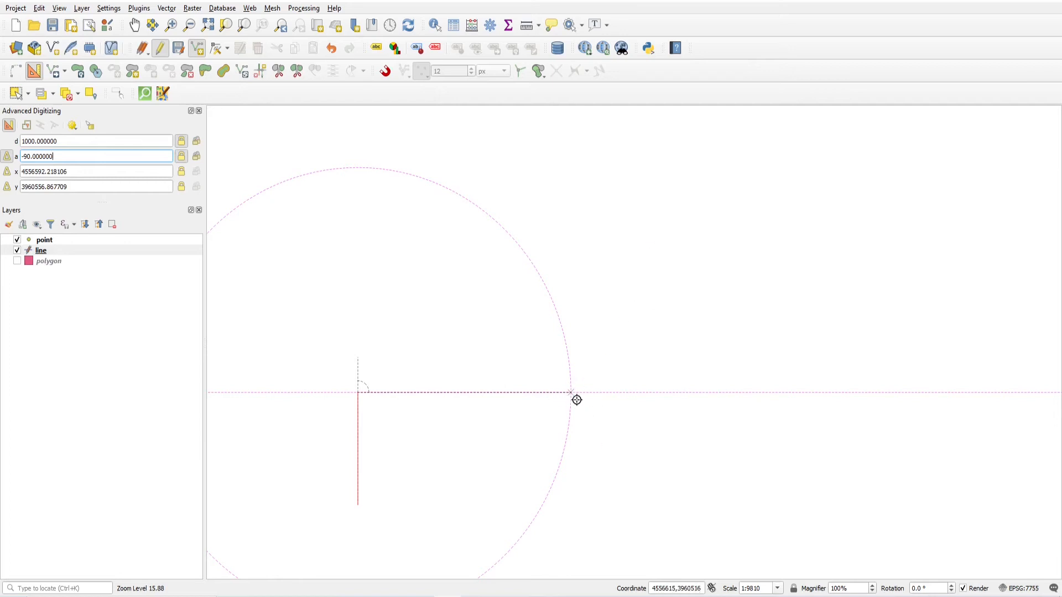
{"action": "left_click", "coordinate": [633, 271]}
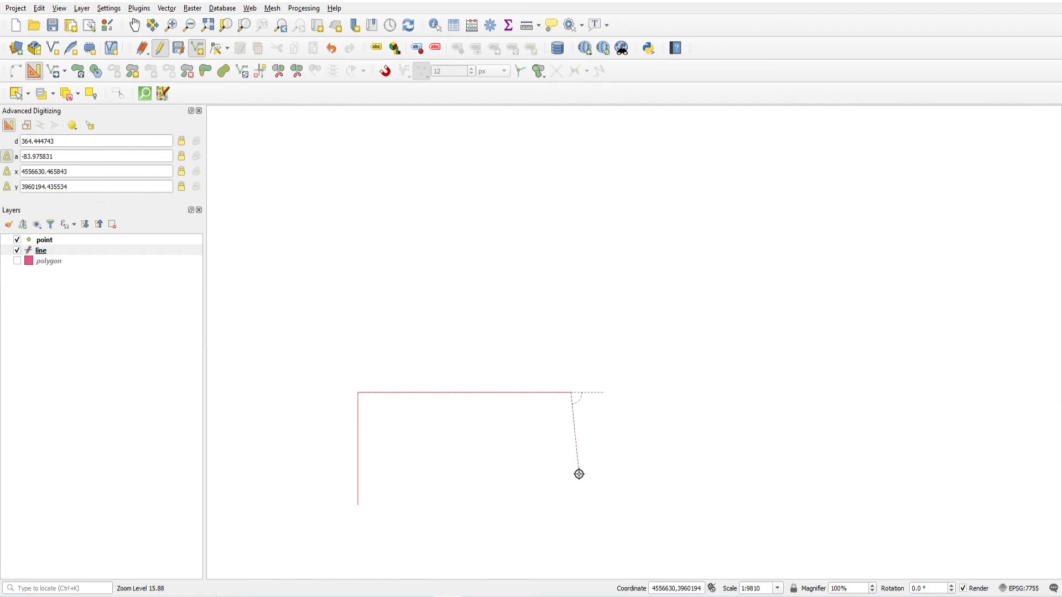
- Finish the two-segment line, accept its attributes, and close the Advanced Digitizing Panel
{"action": "right_click", "coordinate": [585, 458]}
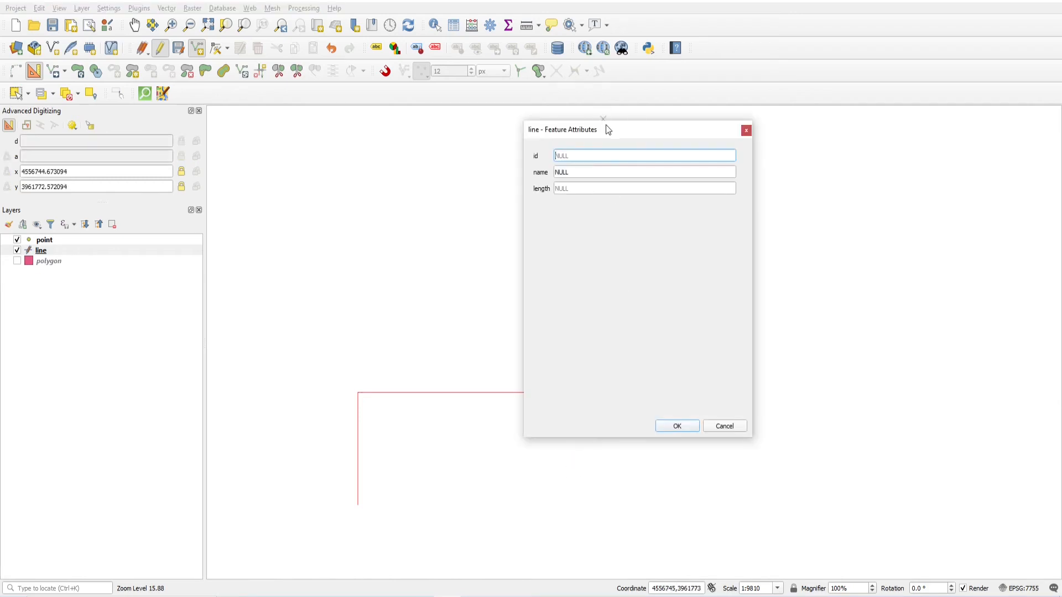
{"action": "left_click", "coordinate": [676, 426]}
{"action": "scroll", "coordinate": [519, 399], "scroll_direction": "down", "scroll_amount": 2}
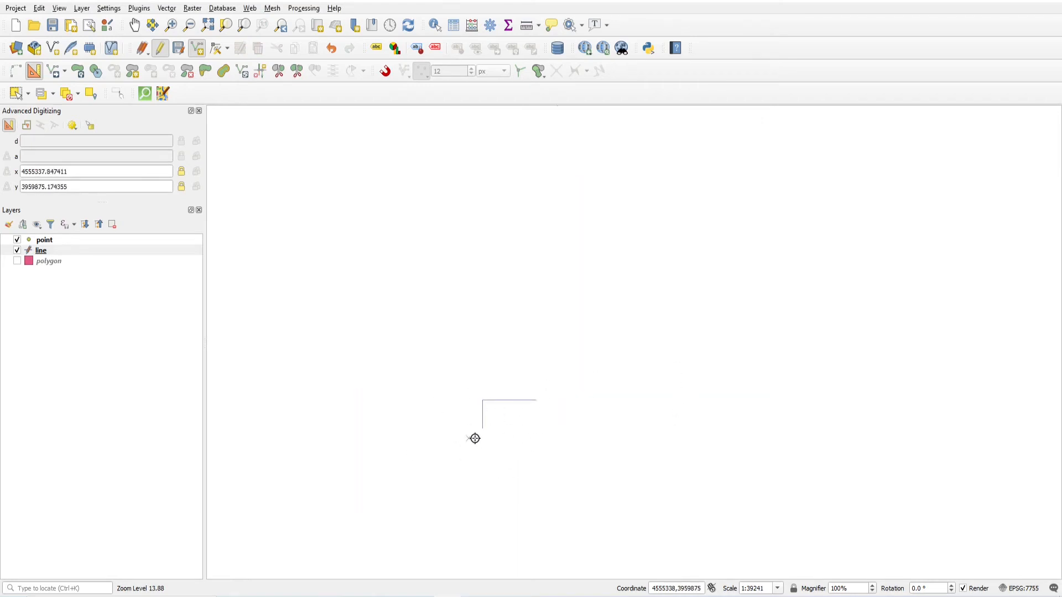
{"action": "scroll", "coordinate": [519, 415], "scroll_direction": "down", "scroll_amount": 3}
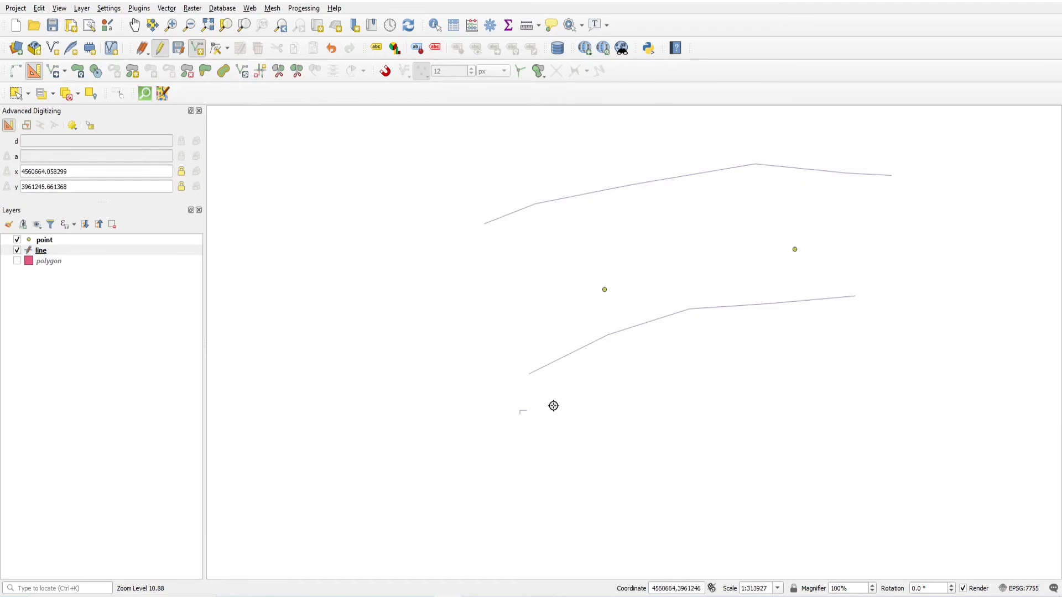
{"action": "scroll", "coordinate": [499, 329], "scroll_direction": "down", "scroll_amount": 1}
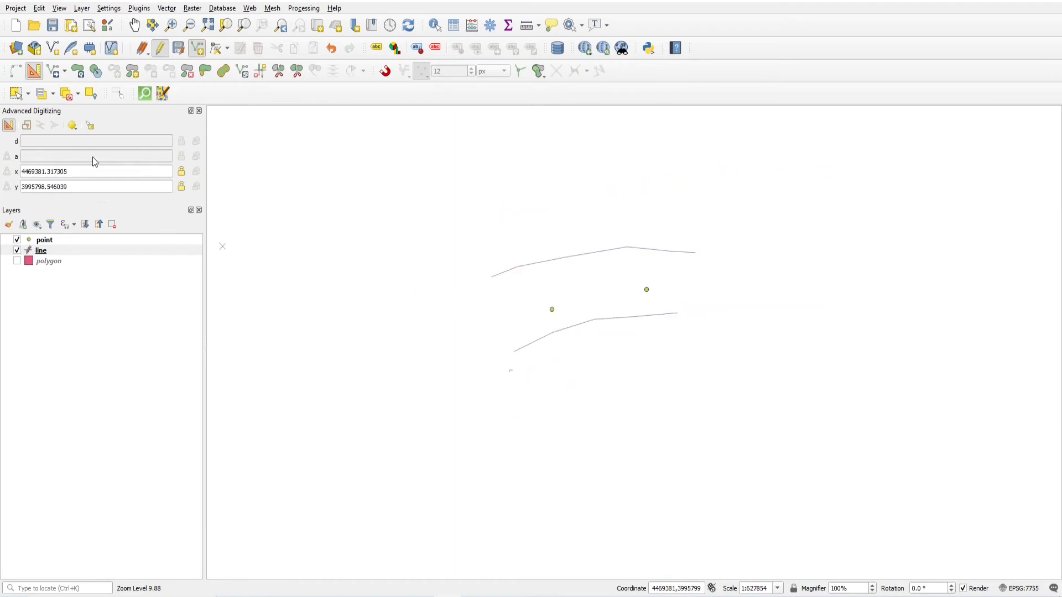
{"action": "left_click", "coordinate": [199, 111]}
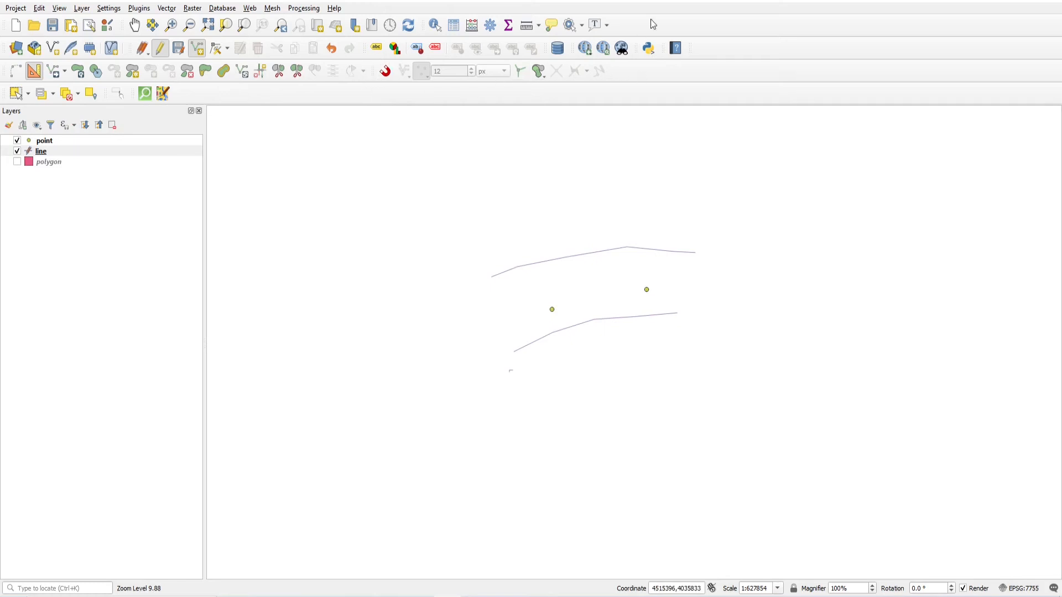
- Enable snapping and examine the available snapping layer scopes and snapping types
{"action": "left_click", "coordinate": [386, 78]}
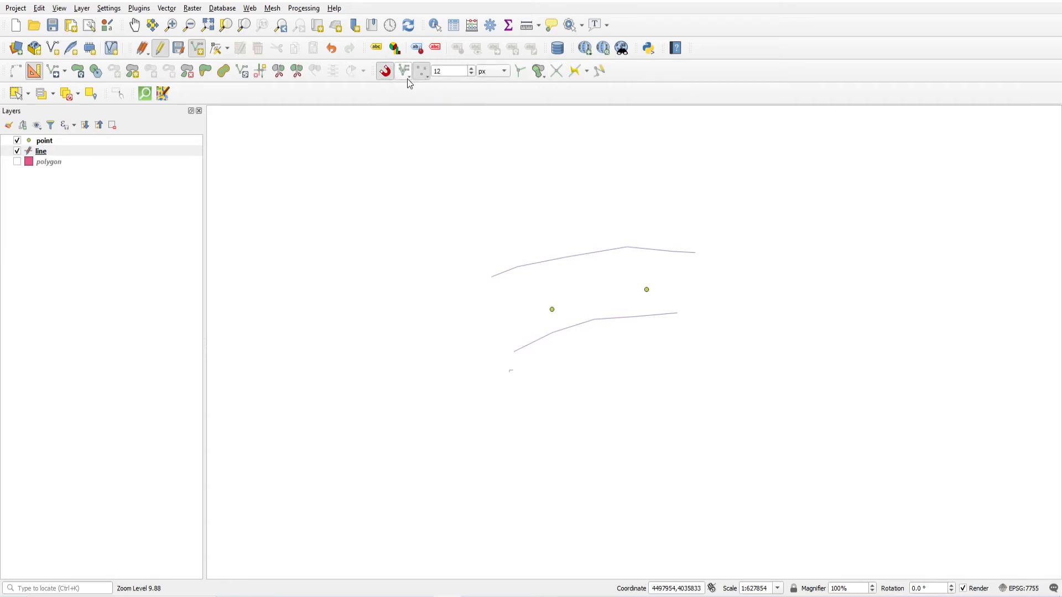
{"action": "left_click", "coordinate": [407, 79]}
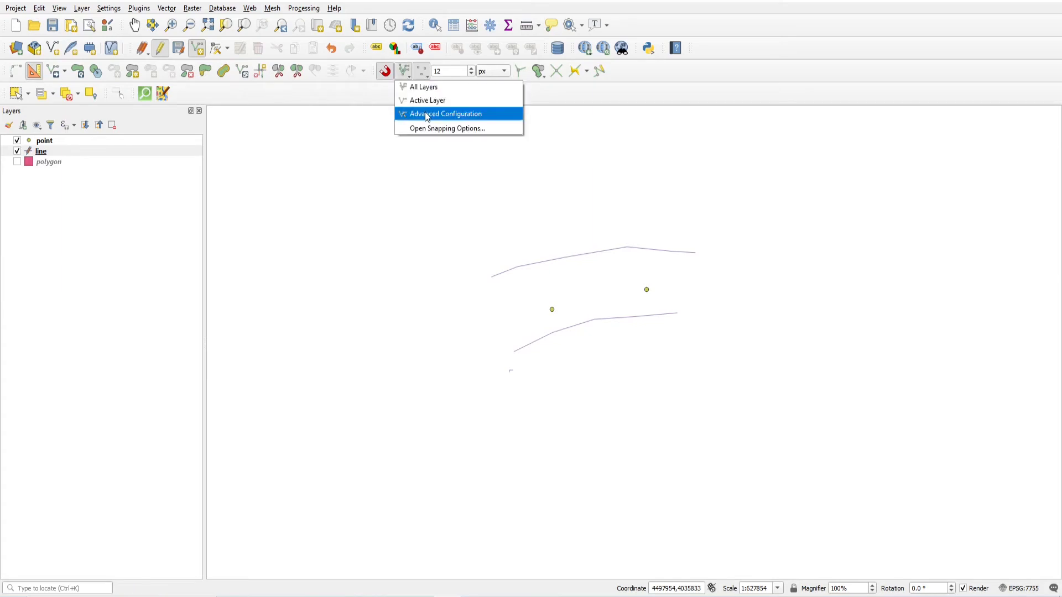
{"action": "left_click", "coordinate": [541, 88]}
{"action": "left_click", "coordinate": [427, 76]}
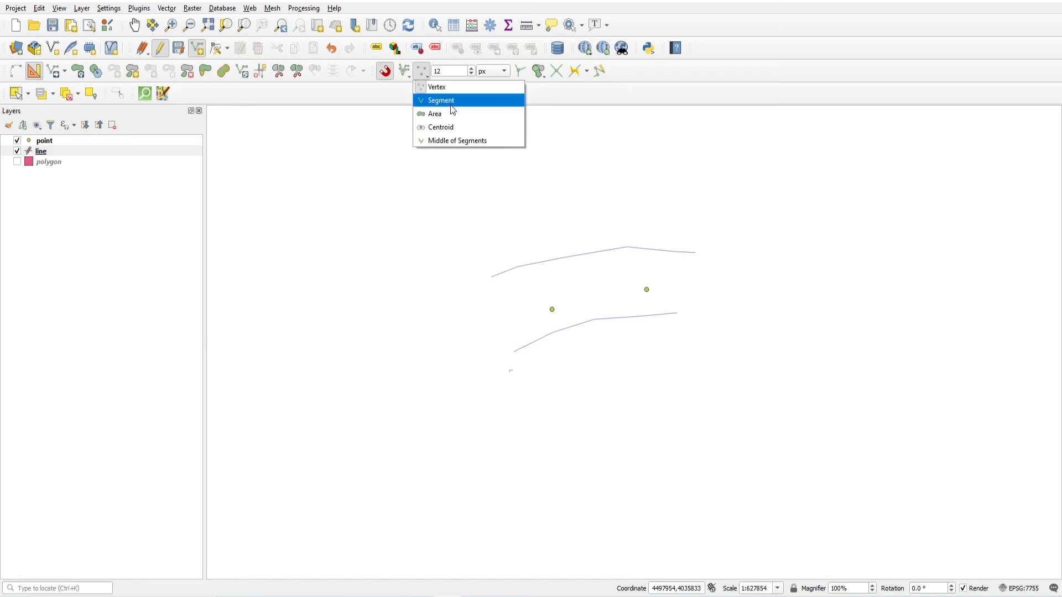
{"action": "left_click", "coordinate": [388, 93]}
{"action": "left_click", "coordinate": [426, 76]}
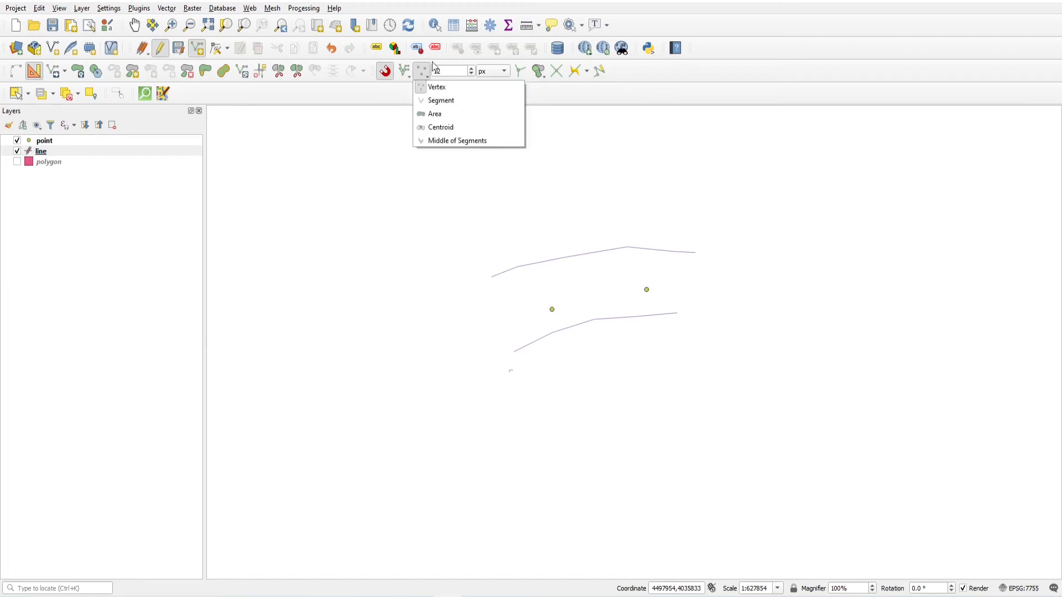
{"action": "left_click", "coordinate": [597, 91]}
{"action": "left_click", "coordinate": [406, 76]}
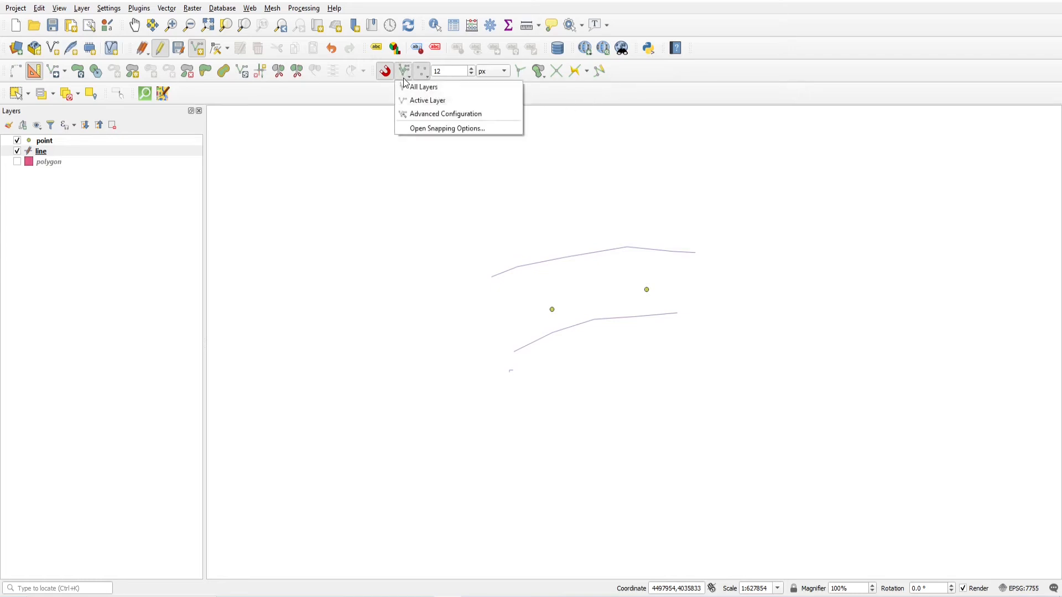
{"action": "left_click", "coordinate": [385, 98]}
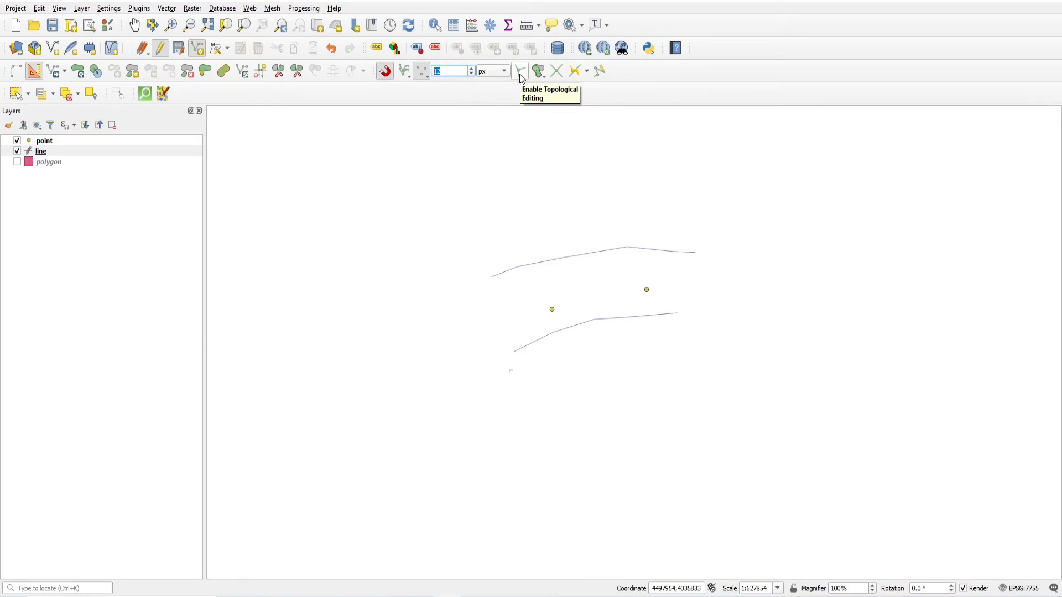
- Examine the overlap handling options for digitizing, including Allow Overlap, Avoid Overlap on Active Layer and Follow Advanced Configuration
{"action": "left_click", "coordinate": [539, 72]}
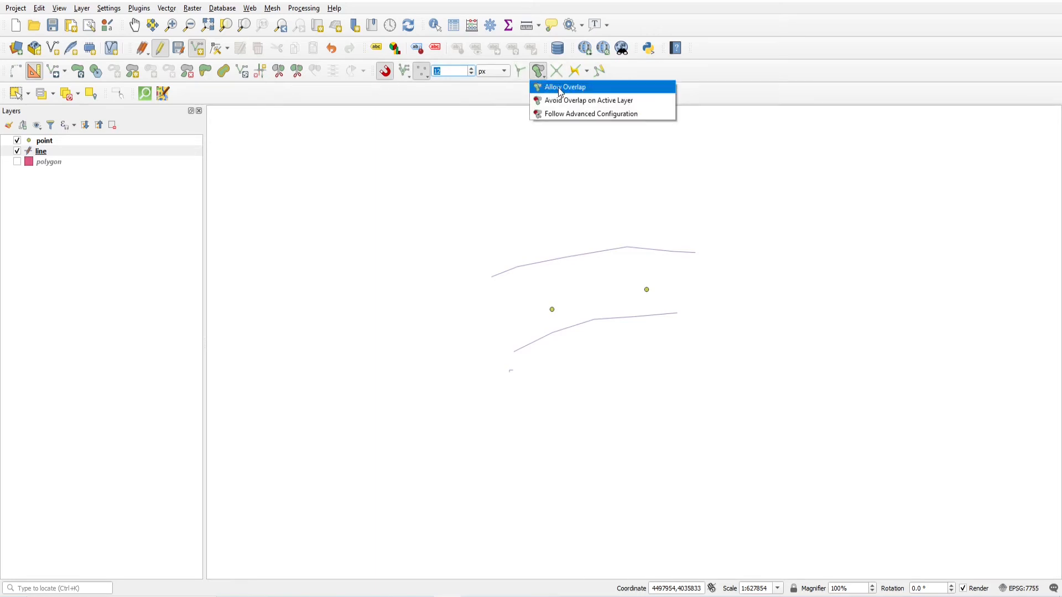
{"action": "left_click", "coordinate": [597, 113]}
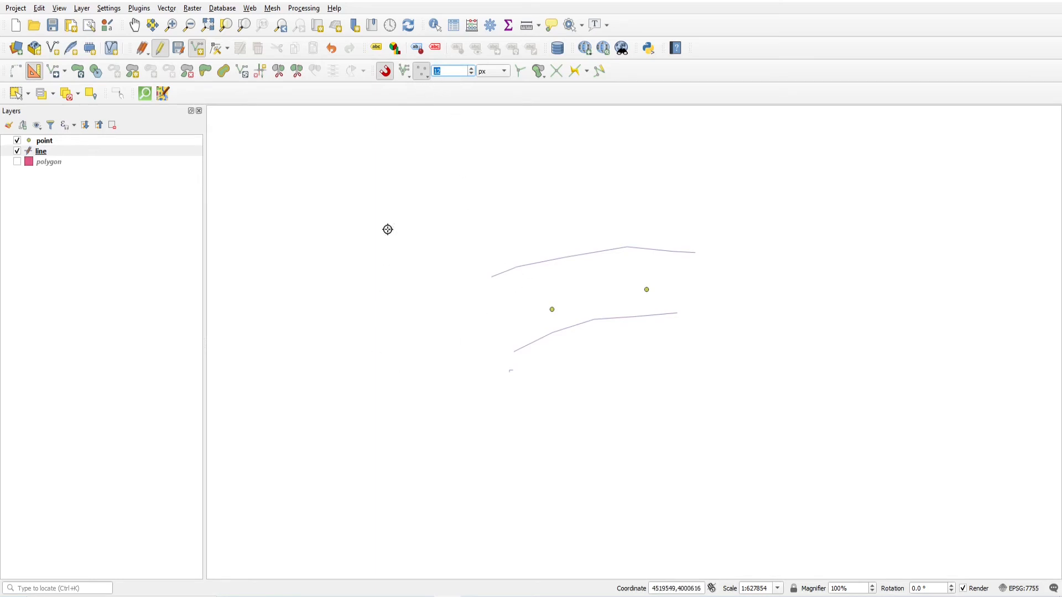
- Begin a new feature in the line layer with the Advanced Digitizing Panel closed, placing its first vertex above the upper line's left end
{"action": "left_click", "coordinate": [47, 154]}
{"action": "scroll", "coordinate": [509, 296], "scroll_direction": "up", "scroll_amount": 1}
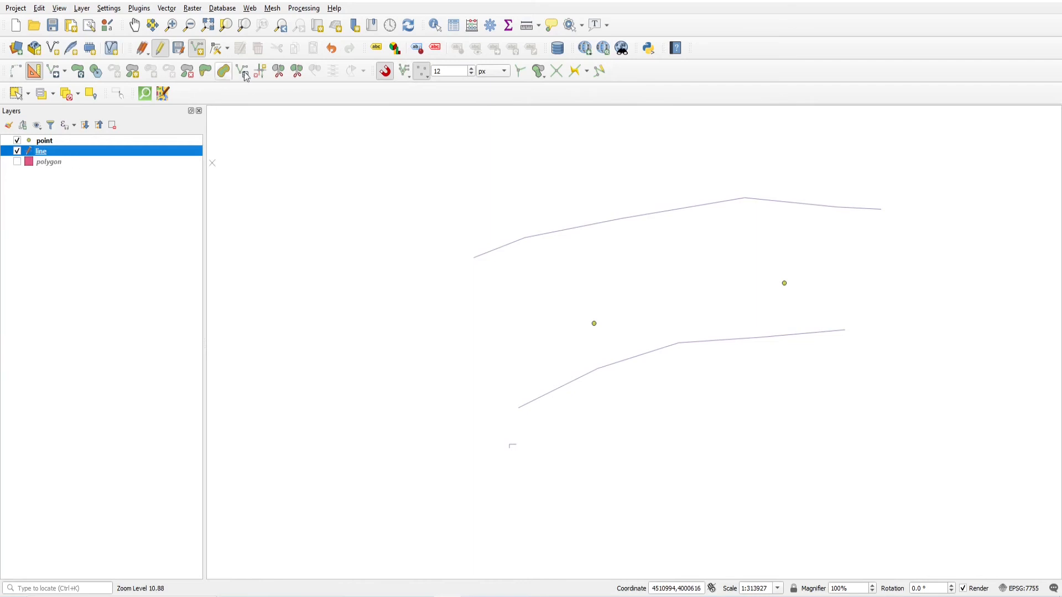
{"action": "left_click", "coordinate": [197, 51]}
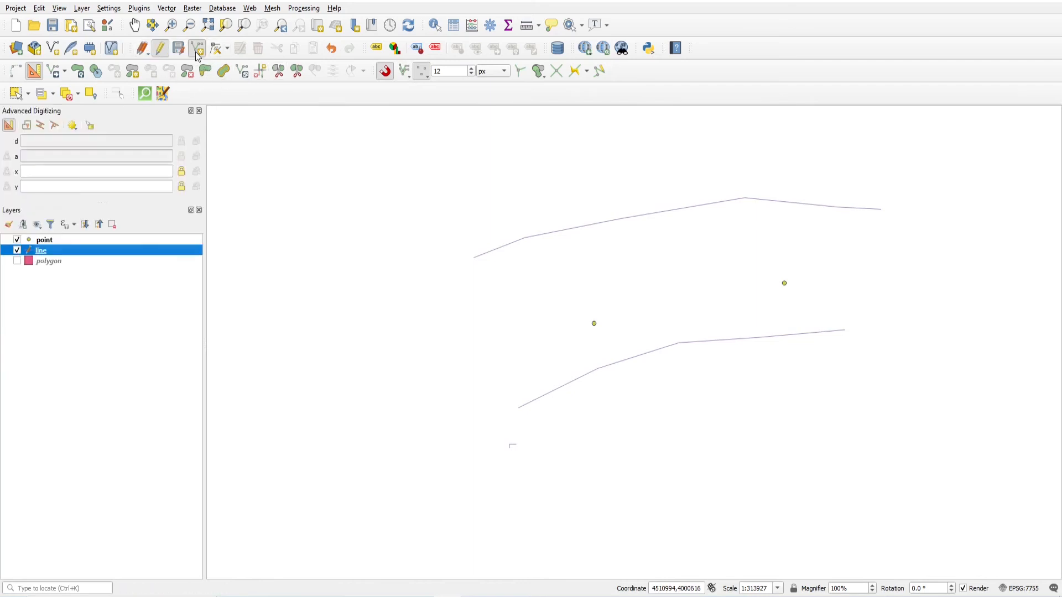
{"action": "left_click", "coordinate": [199, 111]}
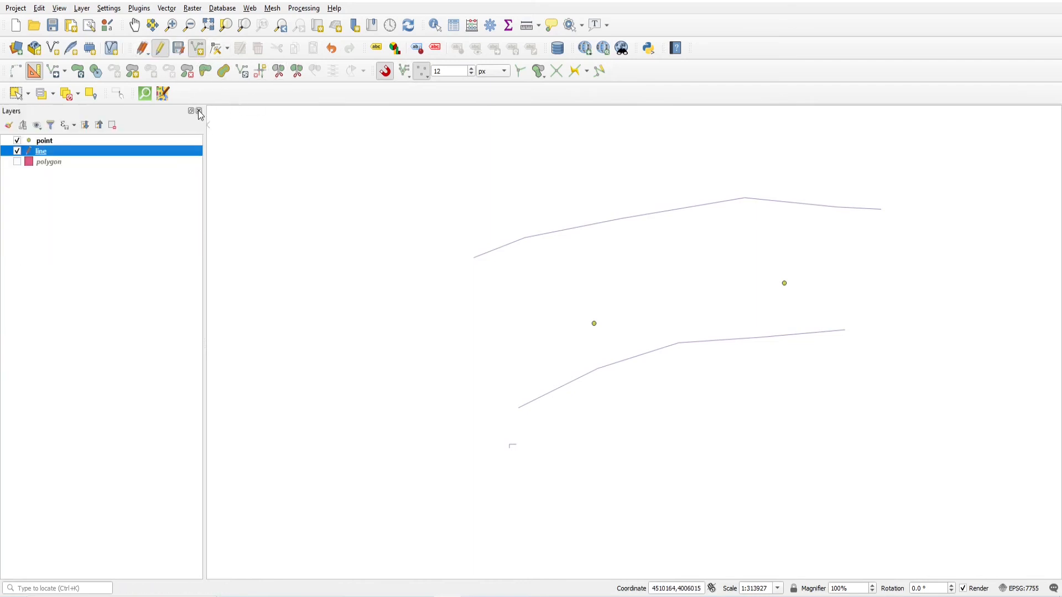
{"action": "left_click", "coordinate": [438, 158]}
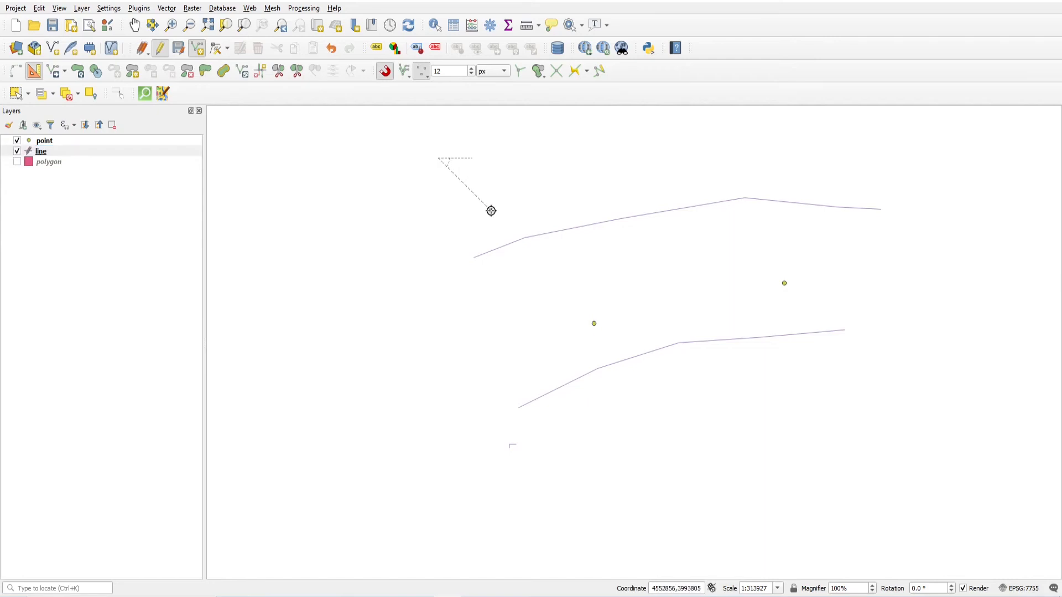
{"action": "right_click", "coordinate": [541, 160]}
{"action": "left_click", "coordinate": [397, 153]}
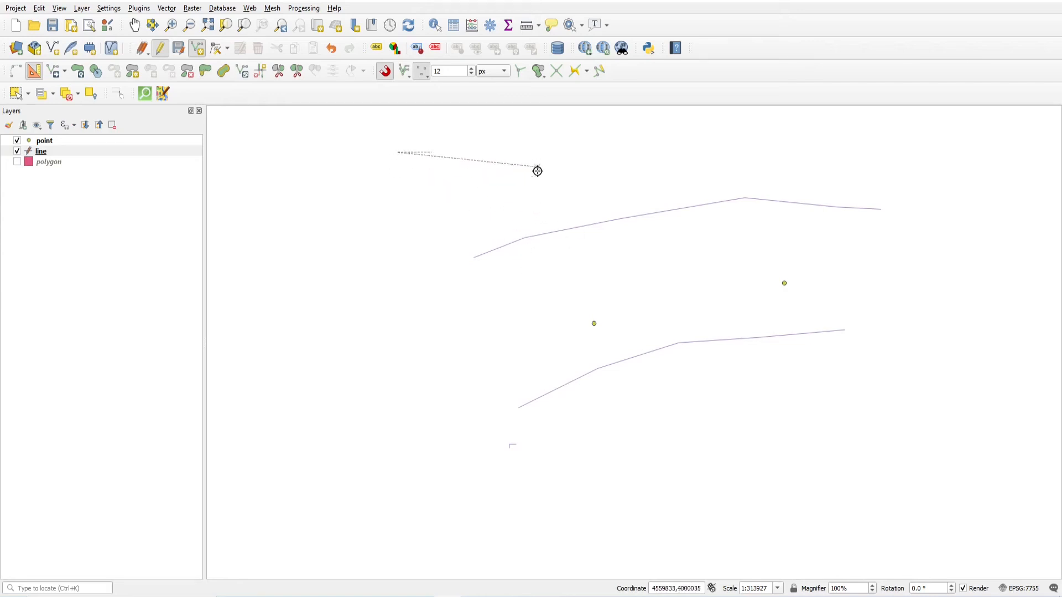
{"action": "scroll", "coordinate": [526, 238], "scroll_direction": "up", "scroll_amount": 1}
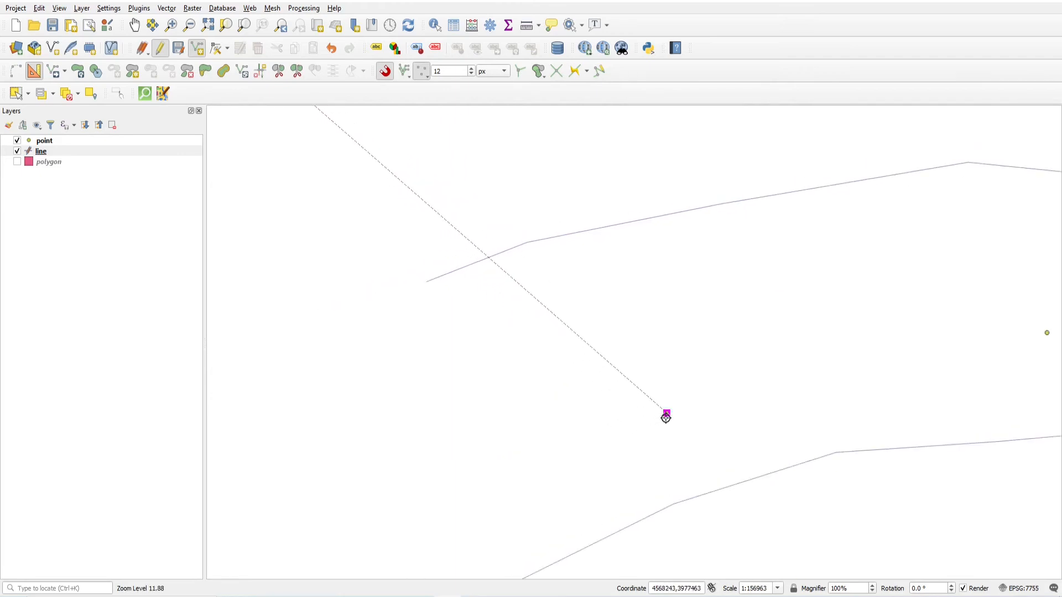
- Limit snapping to the active layer and set the snapping type to Vertex
{"action": "left_click", "coordinate": [408, 77]}
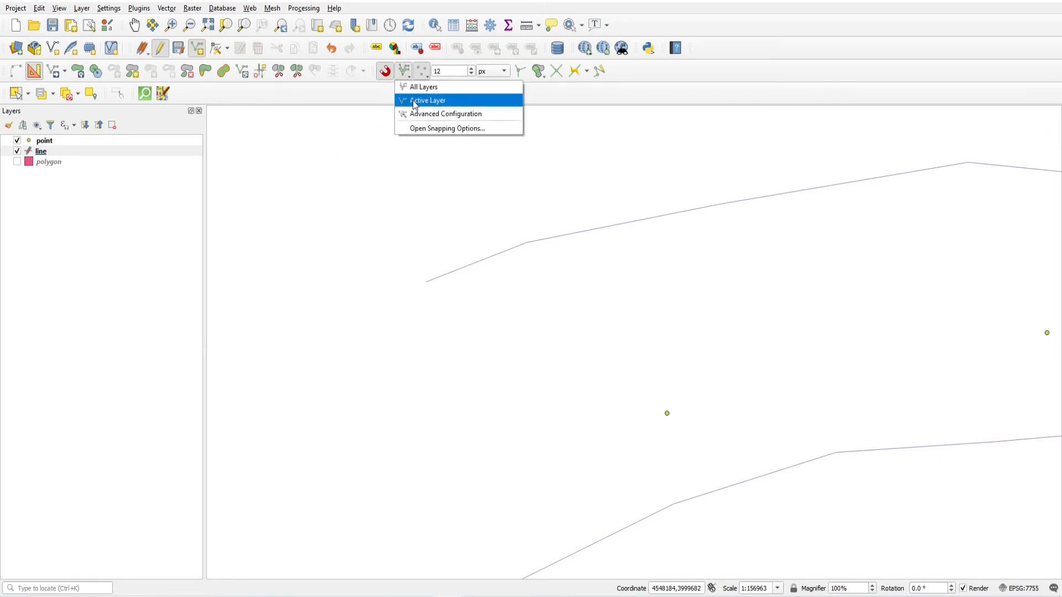
{"action": "left_click", "coordinate": [415, 100]}
{"action": "scroll", "coordinate": [481, 275], "scroll_direction": "down", "scroll_amount": 3}
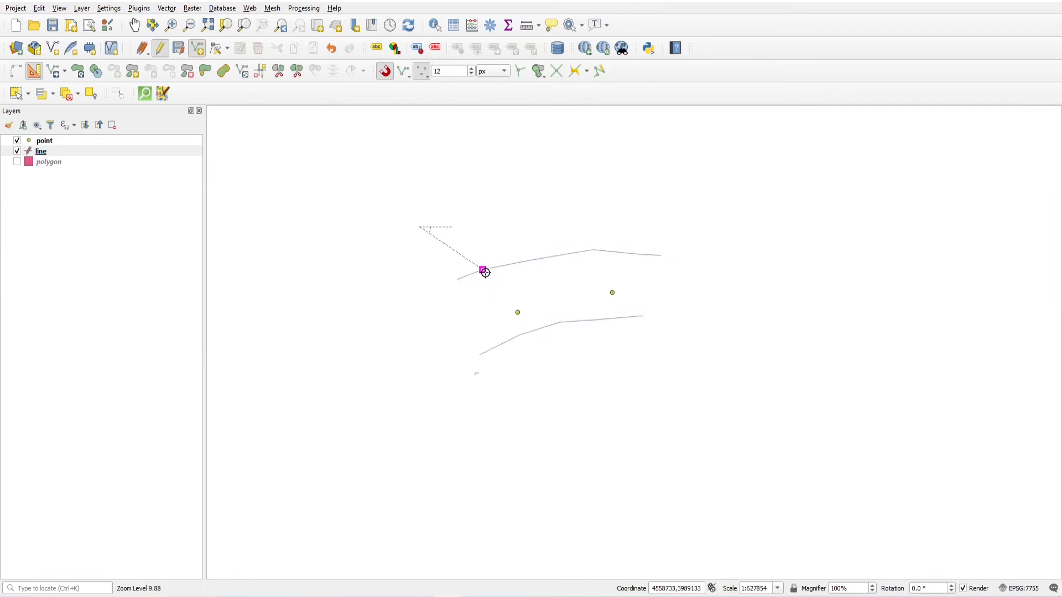
{"action": "scroll", "coordinate": [483, 269], "scroll_direction": "up", "scroll_amount": 3}
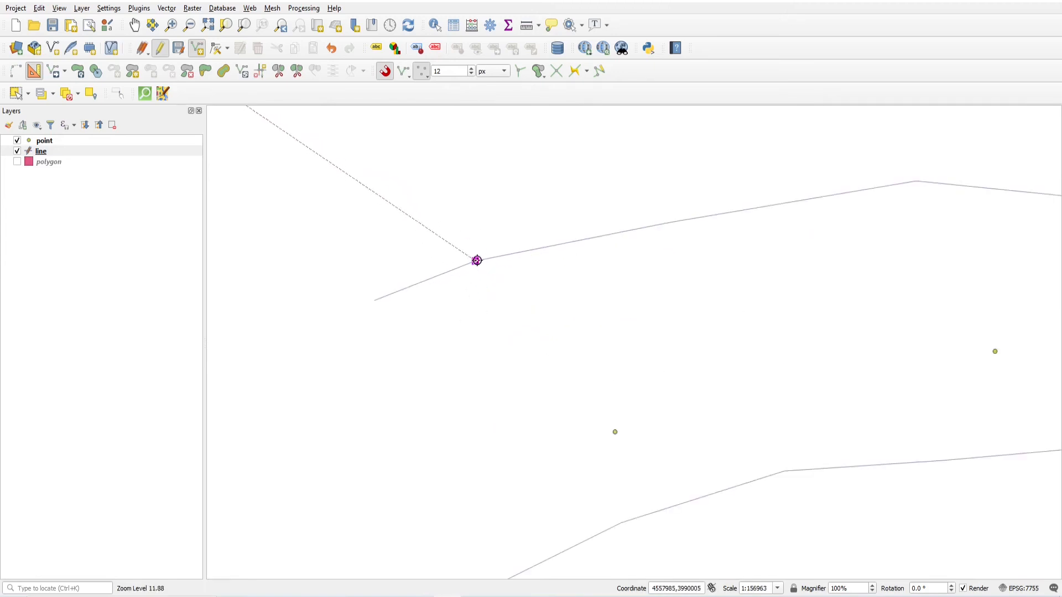
{"action": "left_click", "coordinate": [427, 76]}
{"action": "left_click", "coordinate": [433, 87]}
{"action": "scroll", "coordinate": [473, 264], "scroll_direction": "up", "scroll_amount": 2}
{"action": "scroll", "coordinate": [448, 251], "scroll_direction": "down", "scroll_amount": 3}
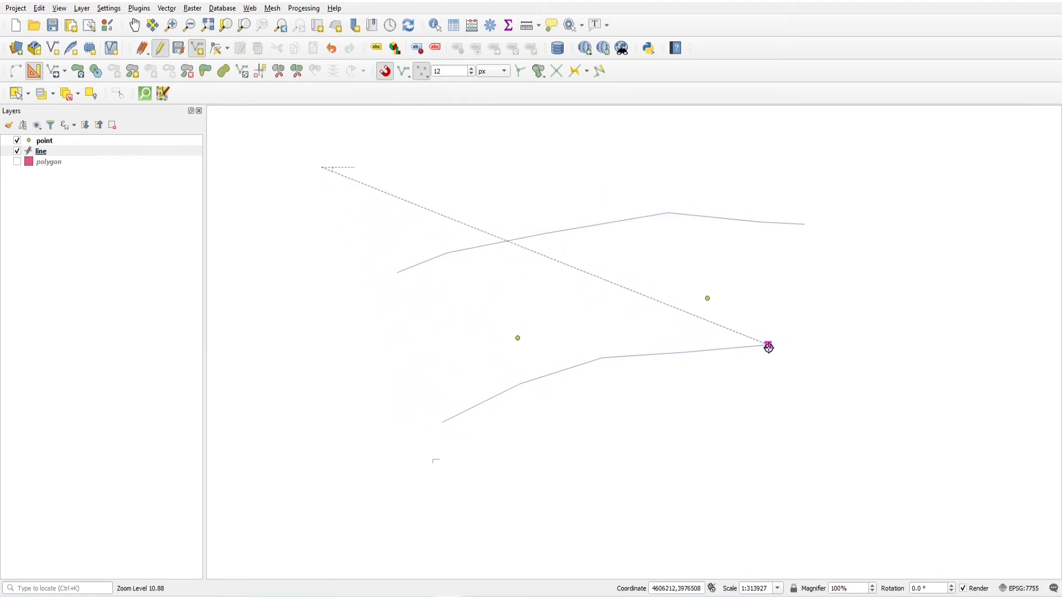
- Continue the line through snapped vertices on the upper and lower lines, end it below them, and accept its attributes
{"action": "left_click", "coordinate": [442, 253]}
{"action": "left_click", "coordinate": [519, 384]}
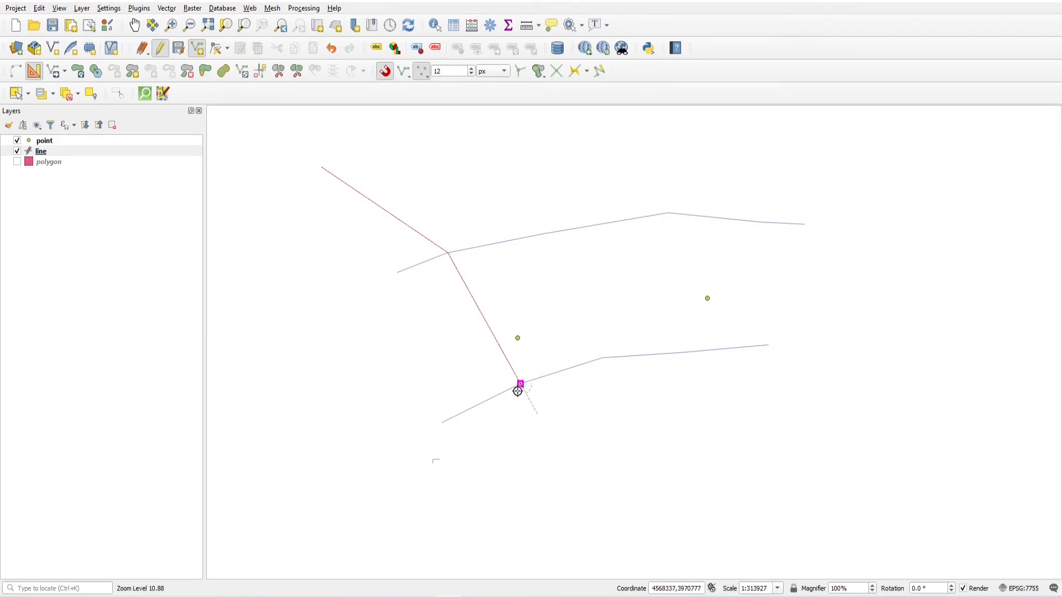
{"action": "left_click", "coordinate": [575, 481]}
{"action": "right_click", "coordinate": [612, 445]}
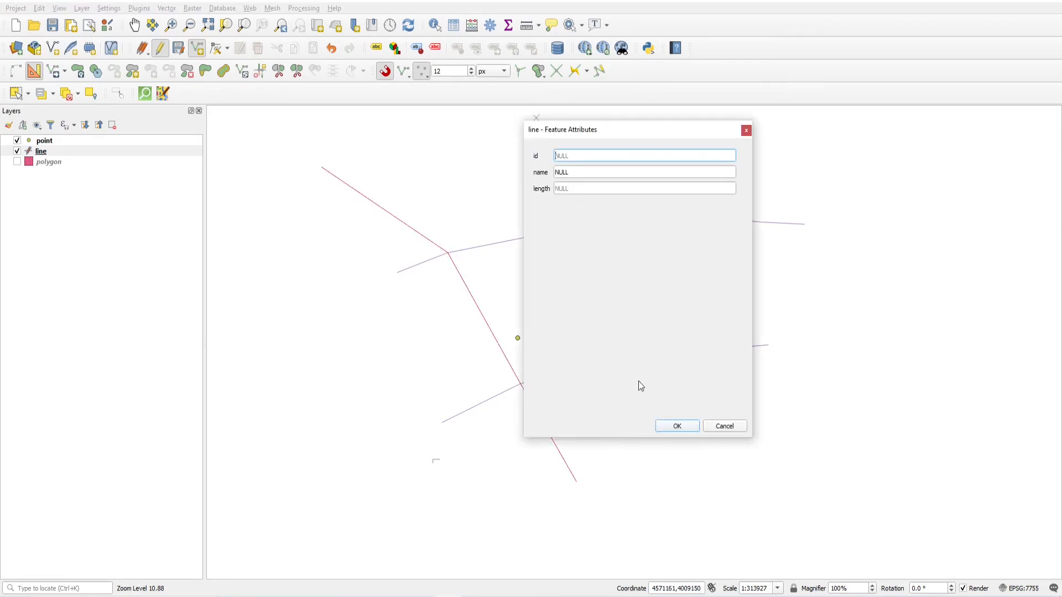
{"action": "left_click", "coordinate": [689, 429]}
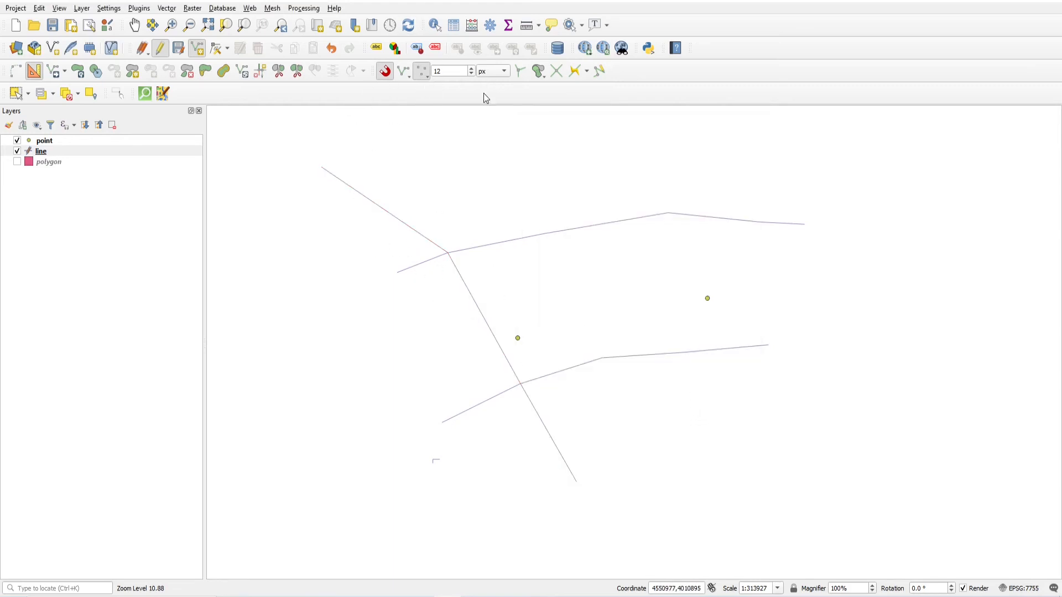
- Start another line above the upper line and set the snapping type to Segment
{"action": "left_click", "coordinate": [414, 128]}
{"action": "scroll", "coordinate": [528, 243], "scroll_direction": "up", "scroll_amount": 3}
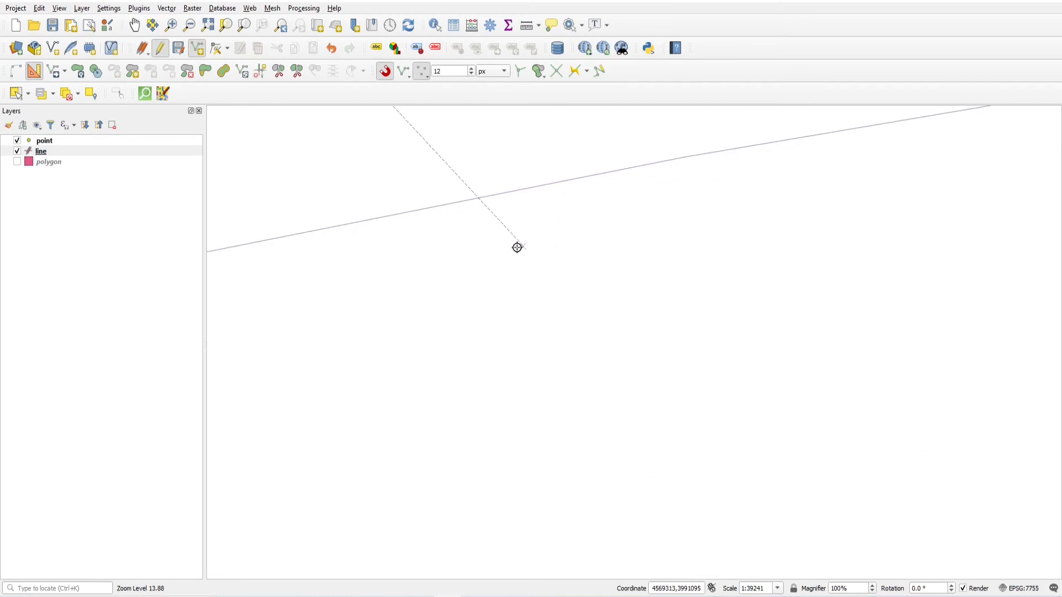
{"action": "scroll", "coordinate": [517, 247], "scroll_direction": "down", "scroll_amount": 3}
{"action": "left_click", "coordinate": [429, 77]}
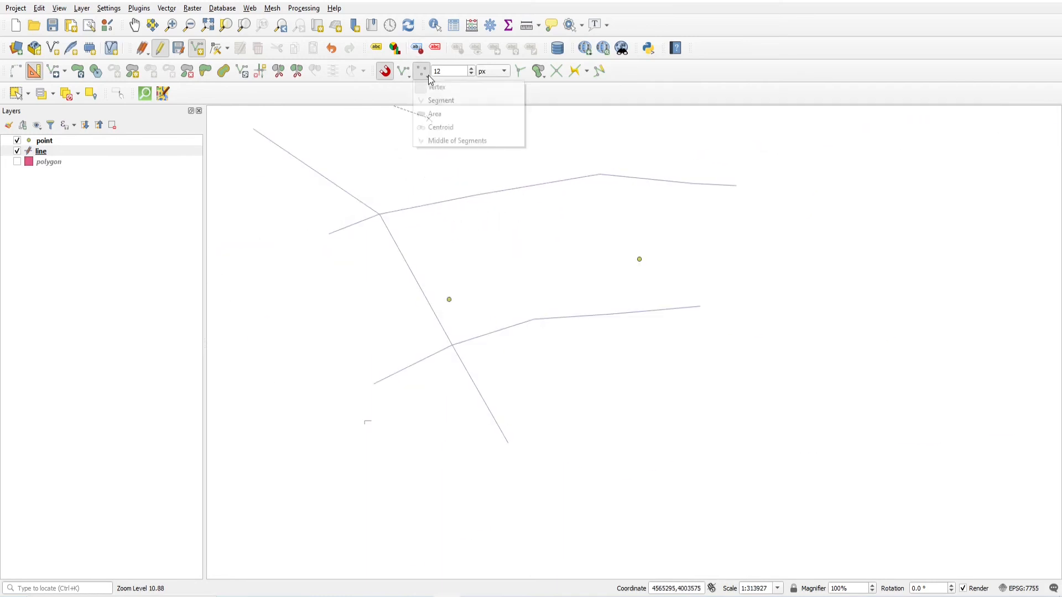
{"action": "left_click", "coordinate": [434, 100]}
{"action": "left_click", "coordinate": [571, 95]}
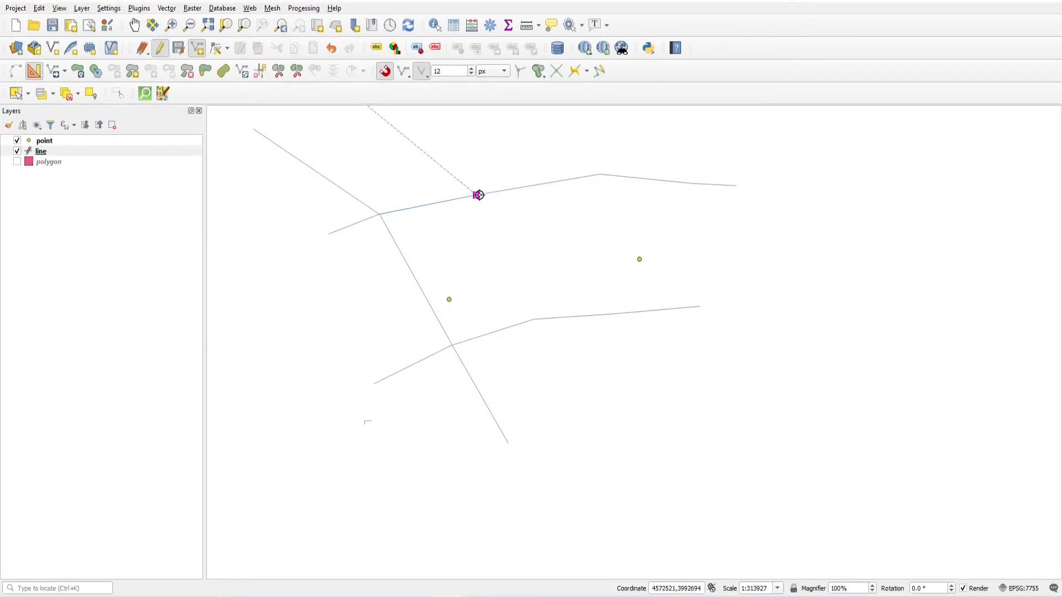
- Snap the line's vertices onto segments of the upper and lower lines, end it below them, and accept its attributes
{"action": "left_click", "coordinate": [539, 184]}
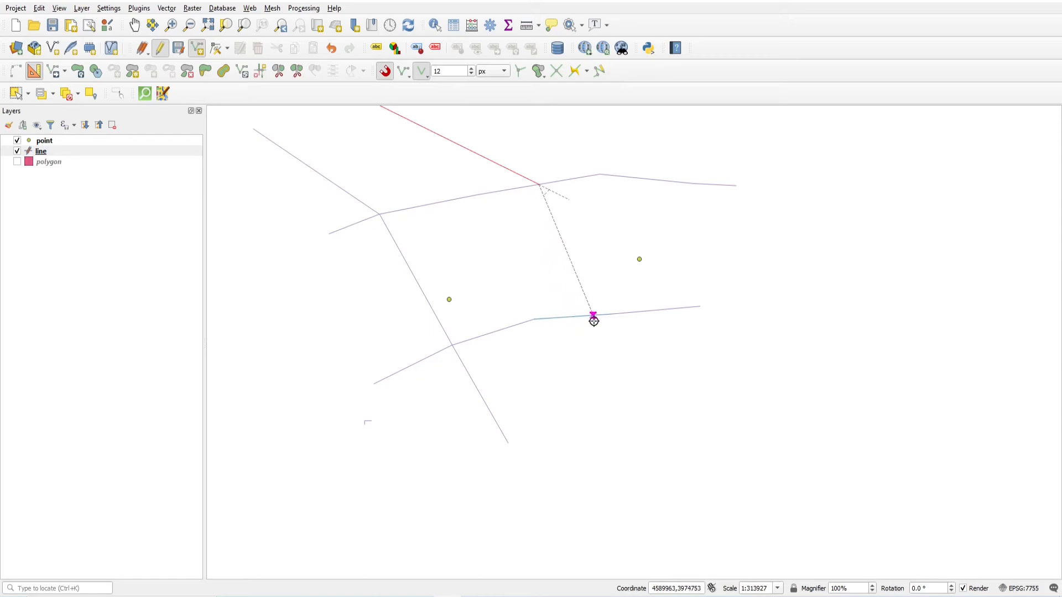
{"action": "left_click", "coordinate": [665, 309]}
{"action": "left_click", "coordinate": [689, 399]}
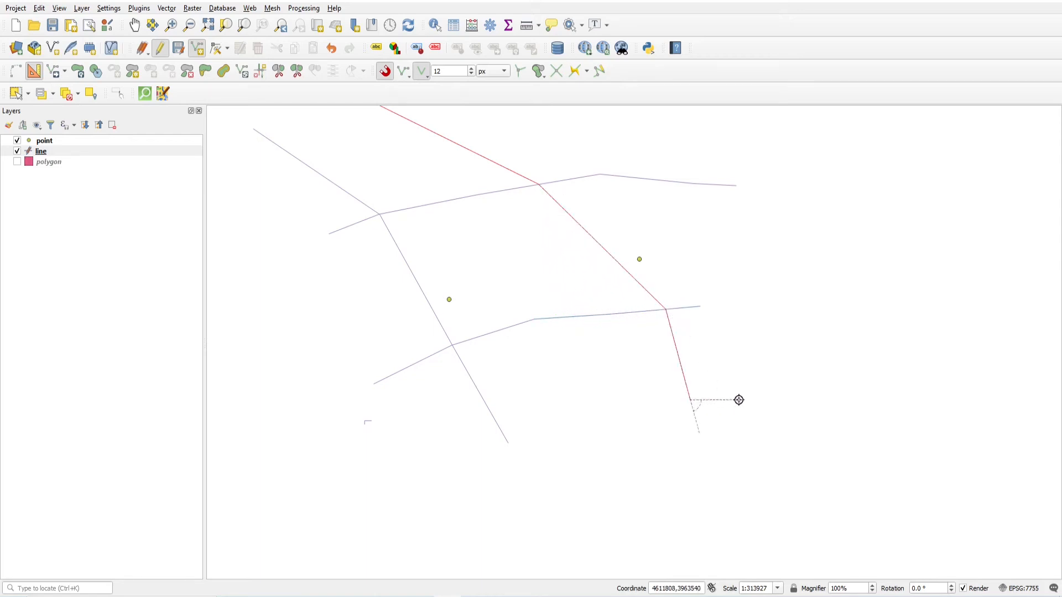
{"action": "right_click", "coordinate": [738, 401]}
{"action": "left_click", "coordinate": [695, 431]}
- Set the snapping type to Centroid, draw a three-vertex line down across the upper and lower lines, and accept its attributes
{"action": "left_click", "coordinate": [428, 77]}
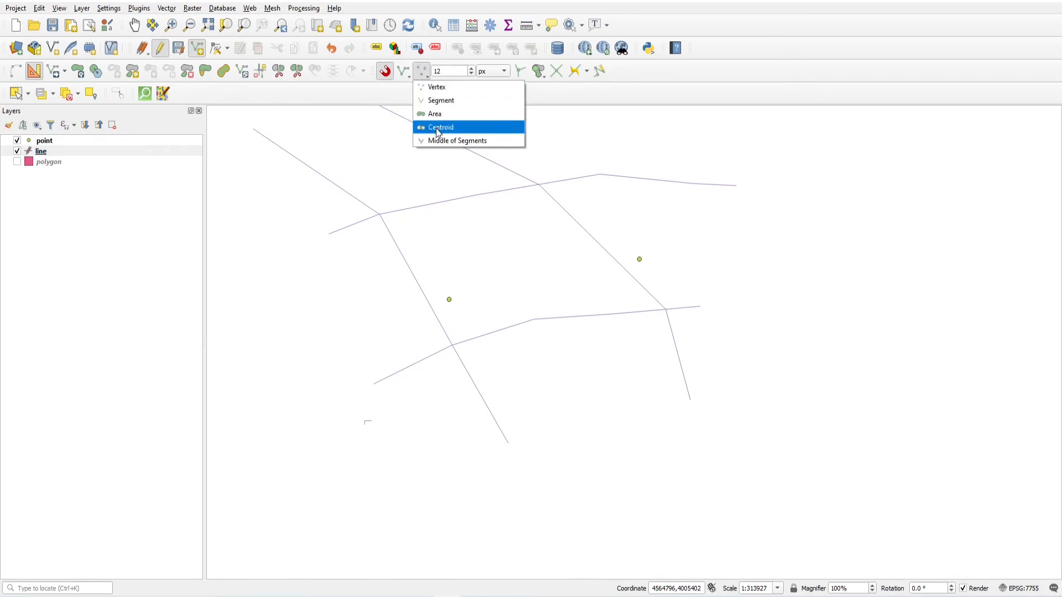
{"action": "left_click", "coordinate": [441, 127]}
{"action": "left_click", "coordinate": [535, 97]}
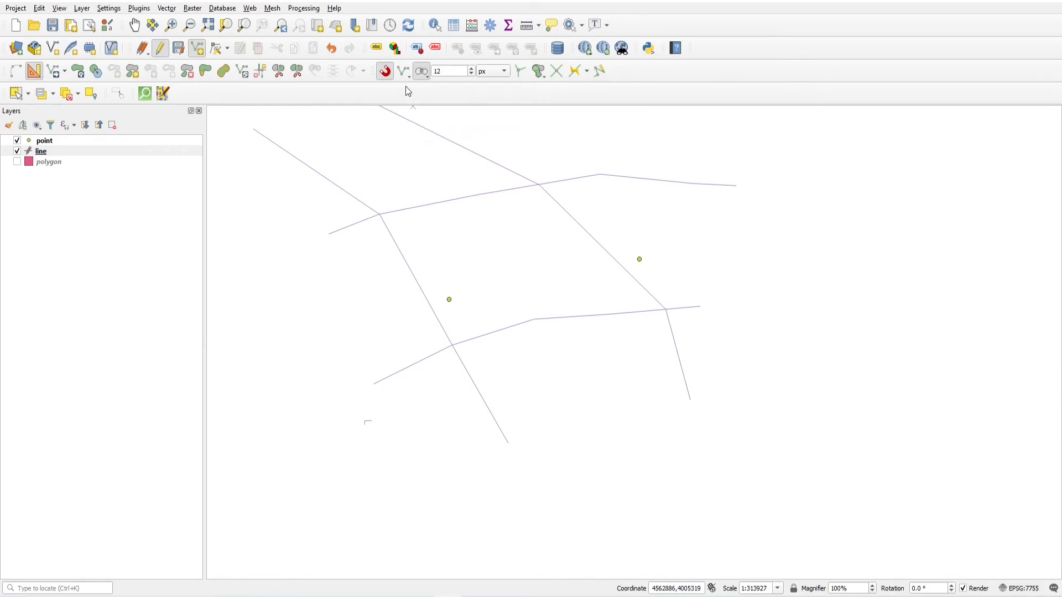
{"action": "left_click", "coordinate": [545, 114]}
{"action": "left_click", "coordinate": [545, 221]}
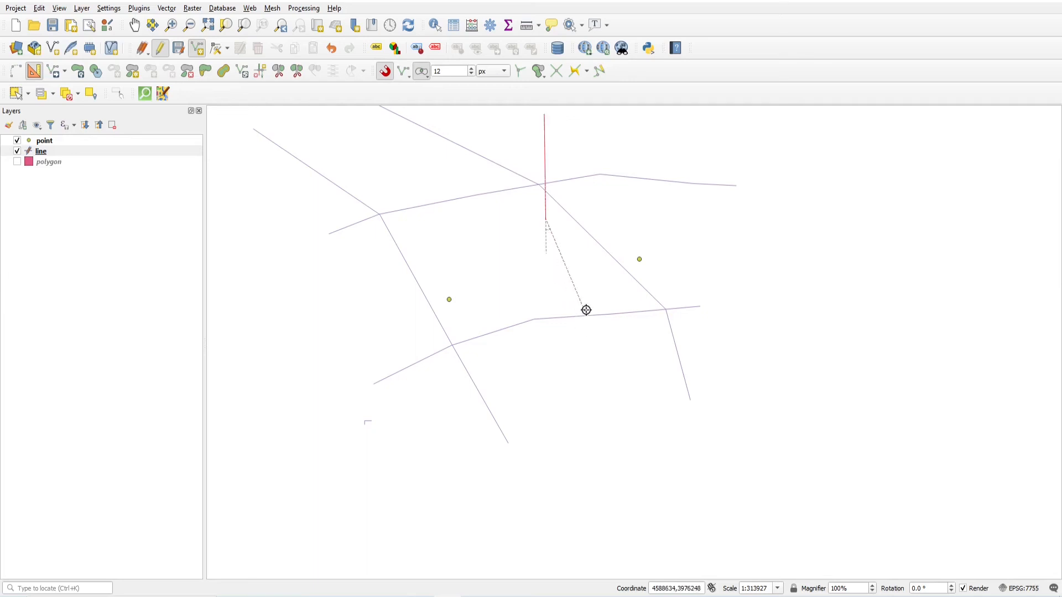
{"action": "left_click", "coordinate": [533, 333]}
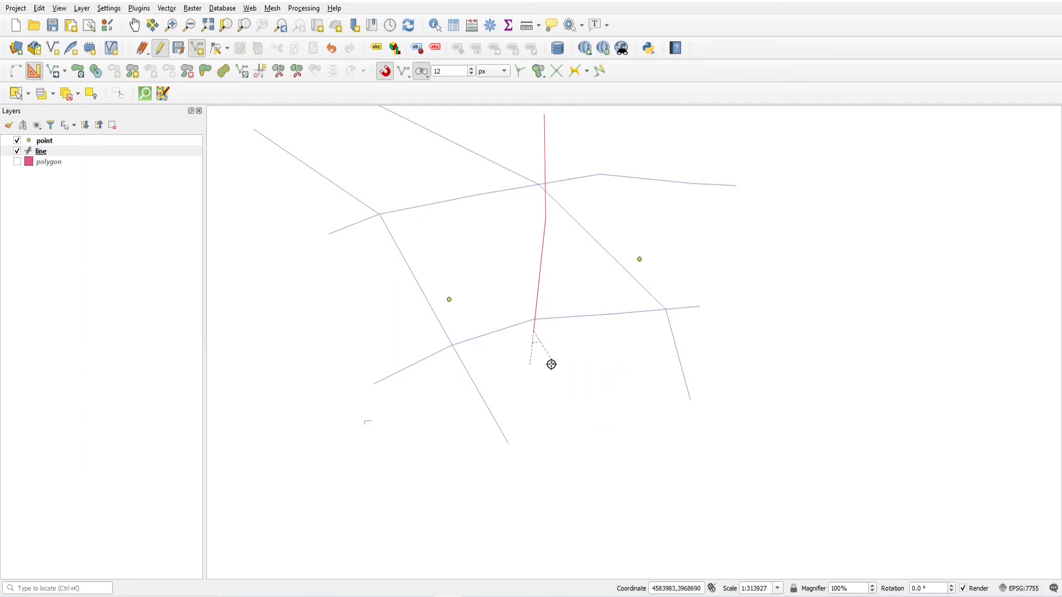
{"action": "right_click", "coordinate": [569, 394]}
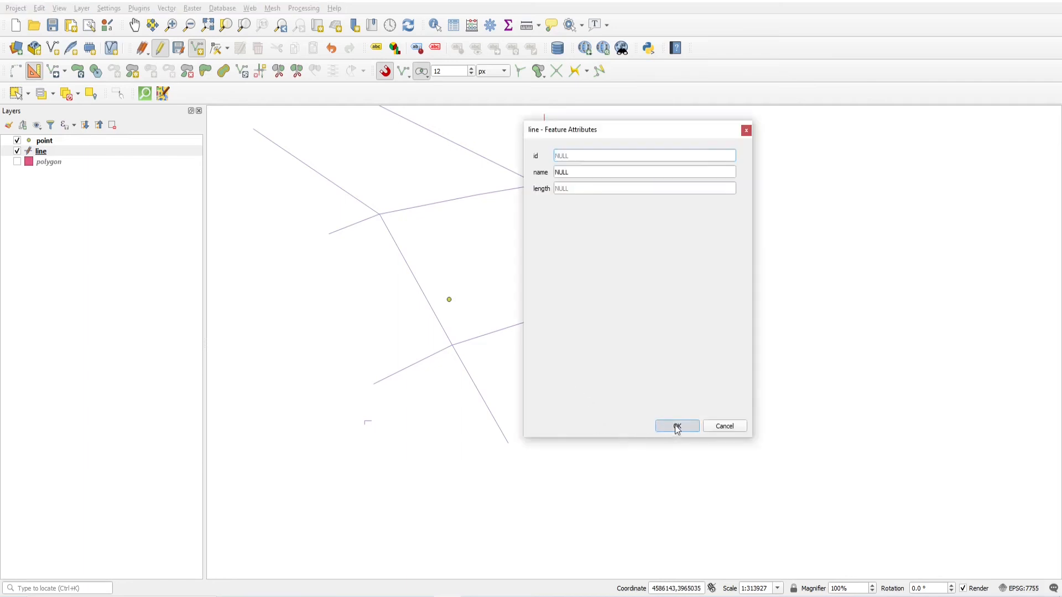
{"action": "left_click", "coordinate": [677, 426]}
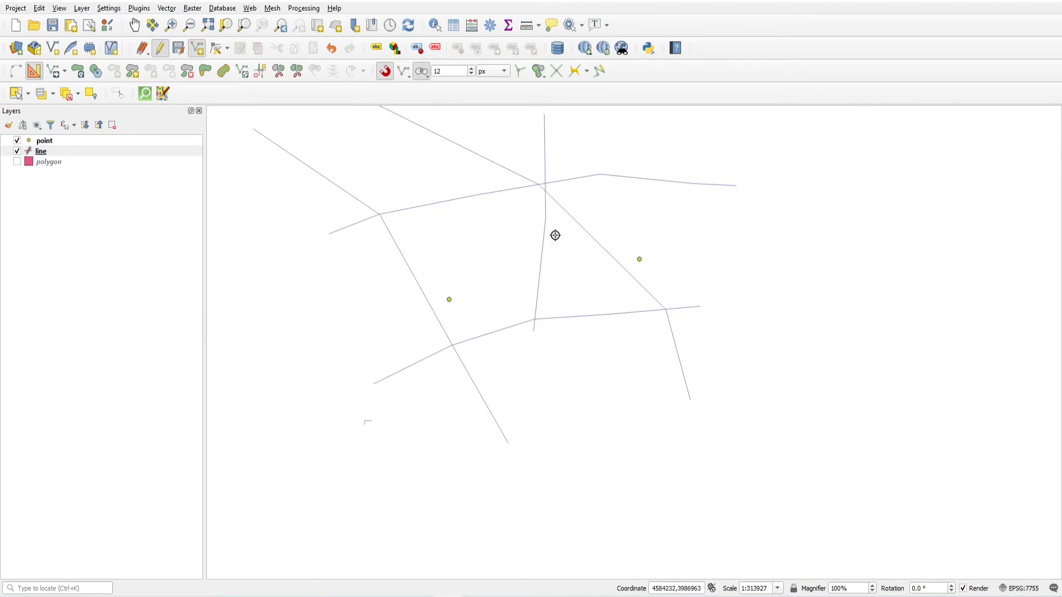
- Select all the features of the line layer and delete them
{"action": "scroll", "coordinate": [566, 339], "scroll_direction": "down", "scroll_amount": 3}
{"action": "scroll", "coordinate": [529, 321], "scroll_direction": "up", "scroll_amount": 4}
{"action": "scroll", "coordinate": [537, 328], "scroll_direction": "down", "scroll_amount": 2}
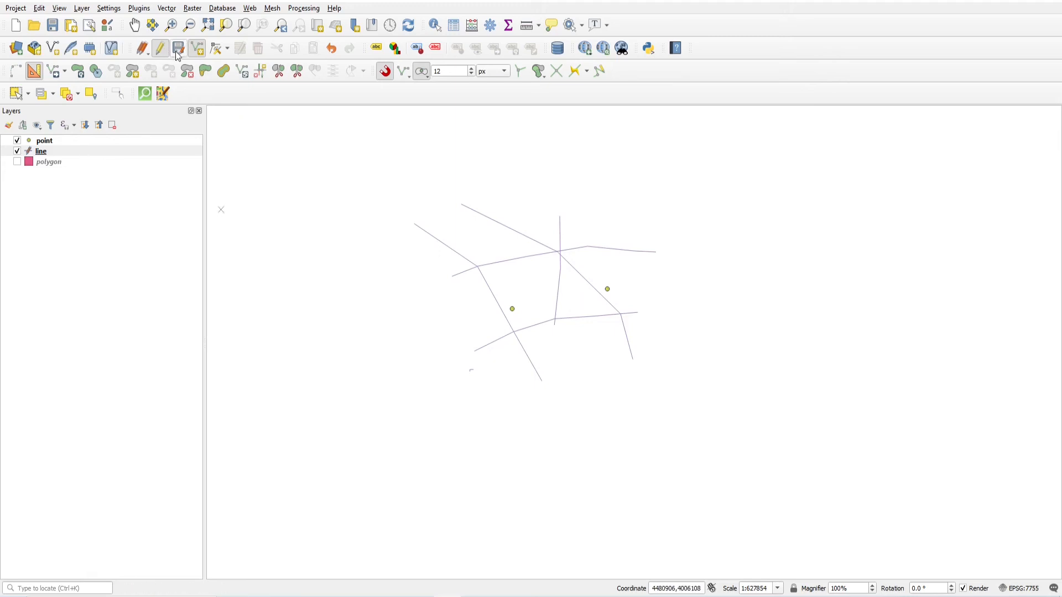
{"action": "left_click", "coordinate": [17, 93]}
{"action": "left_click_drag", "start_coordinate": [335, 174], "coordinate": [771, 440]}
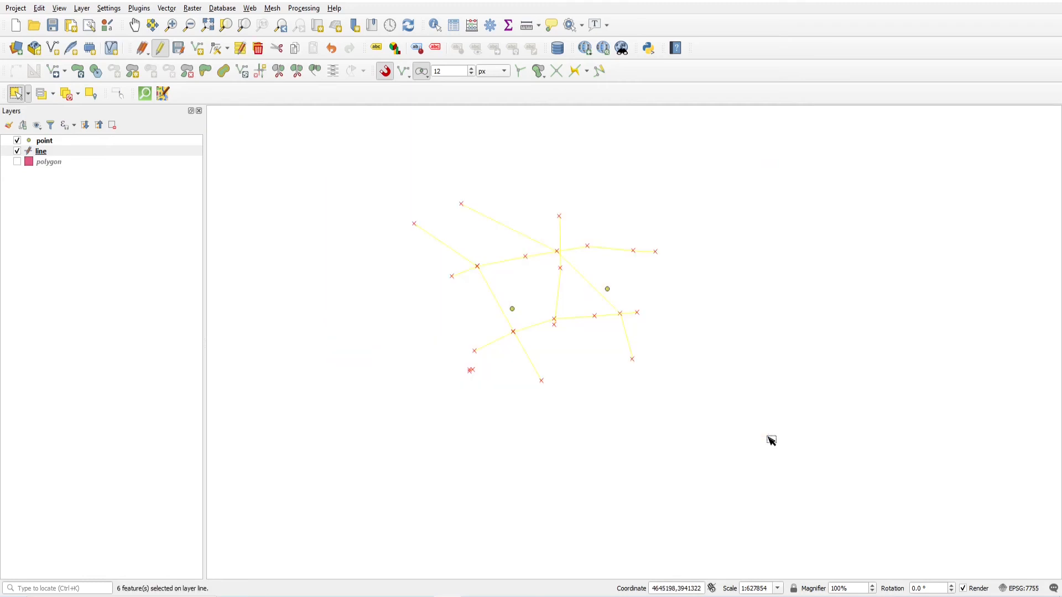
{"action": "left_click", "coordinate": [259, 55]}
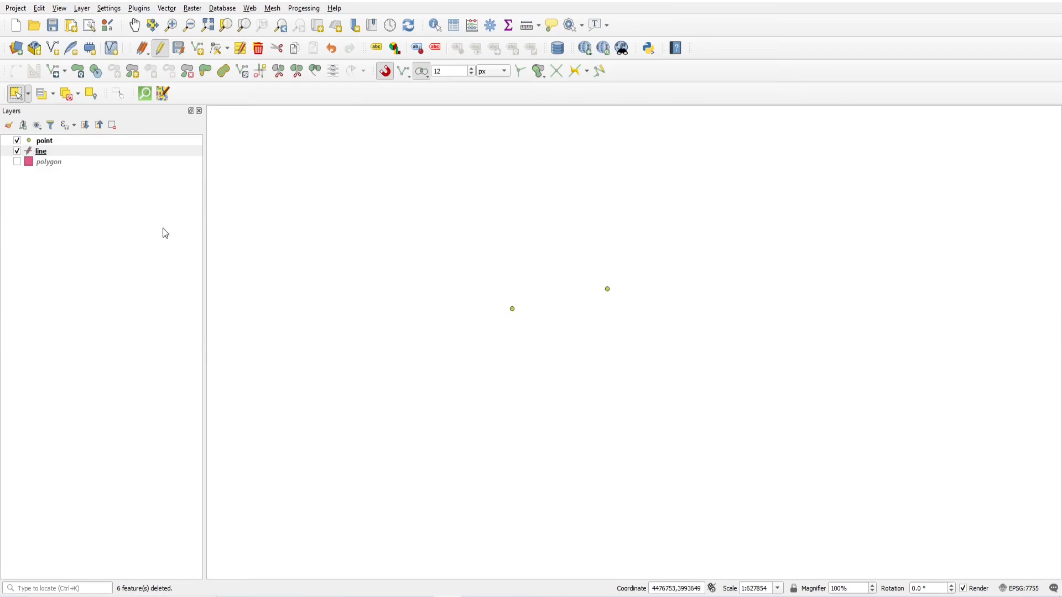
- Stop editing the line layer and save its changes
{"action": "left_click", "coordinate": [76, 152]}
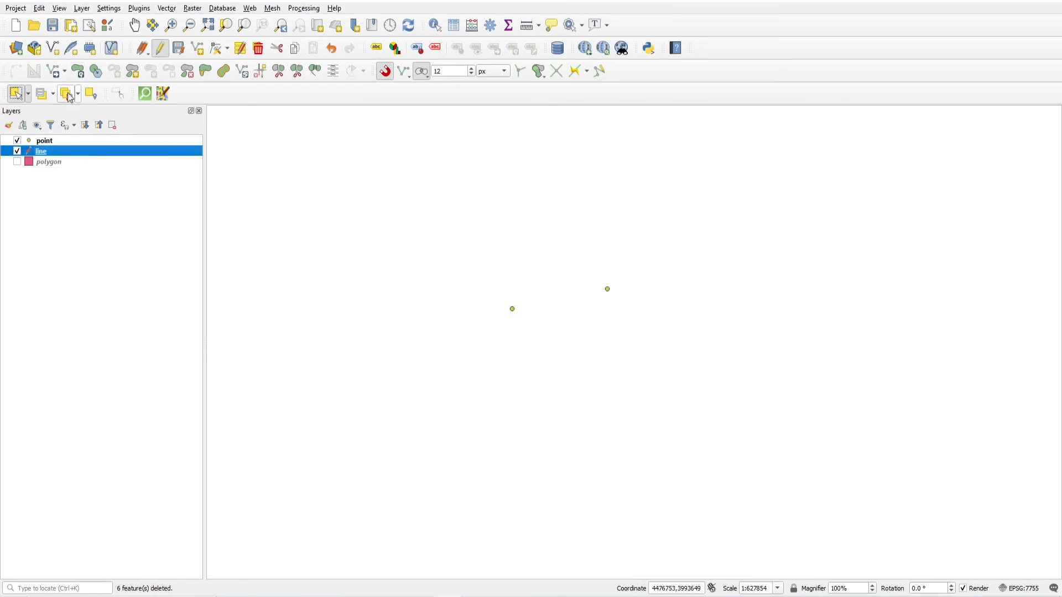
{"action": "left_click", "coordinate": [161, 51]}
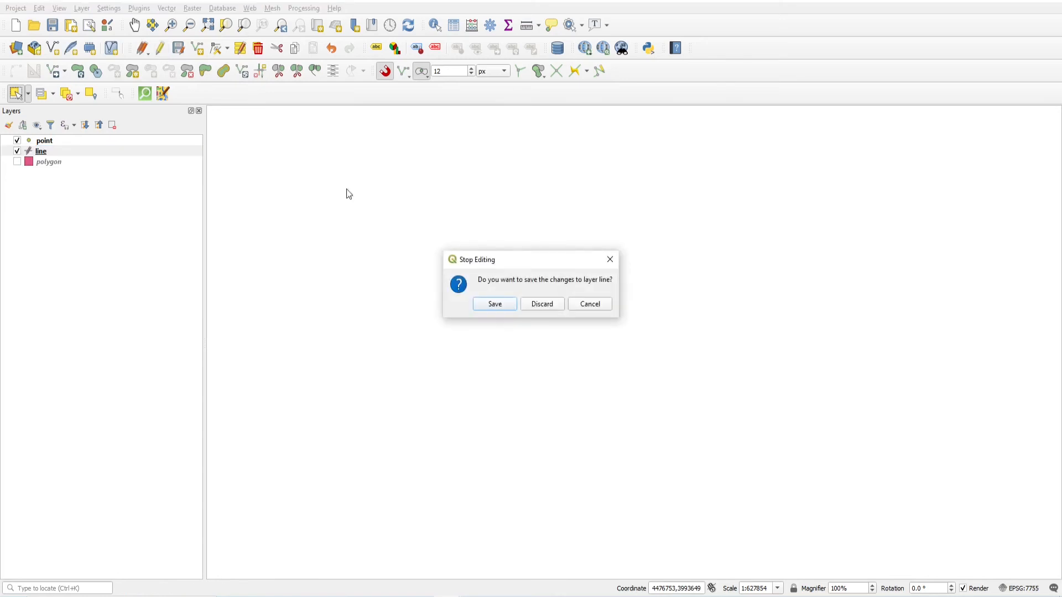
{"action": "left_click", "coordinate": [512, 311]}
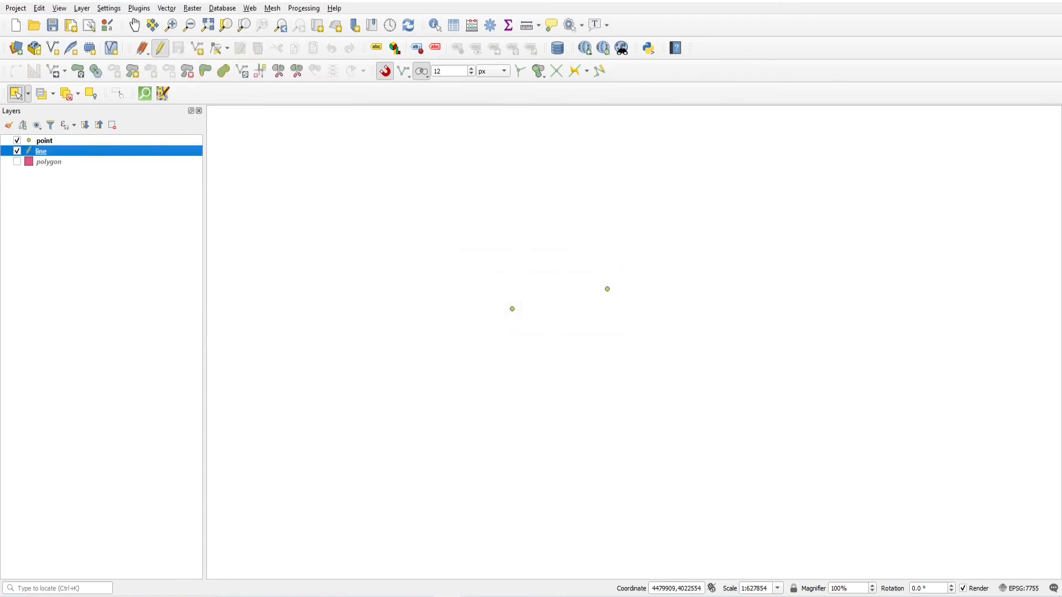
- Show the polygon layer and inspect the smaller polygon up close
{"action": "left_click", "coordinate": [17, 162]}
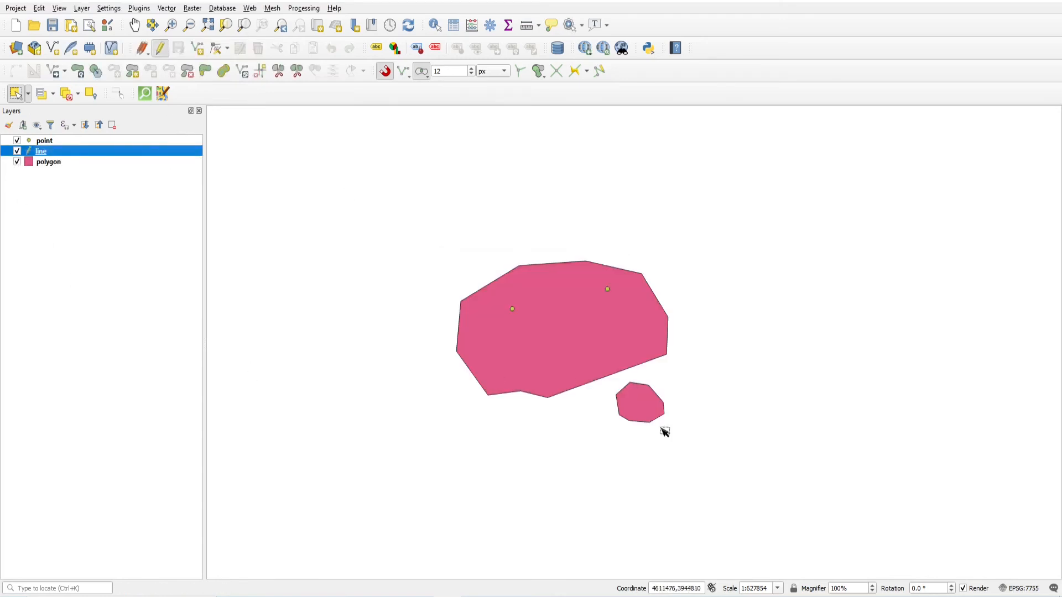
{"action": "scroll", "coordinate": [662, 431], "scroll_direction": "up", "scroll_amount": 2}
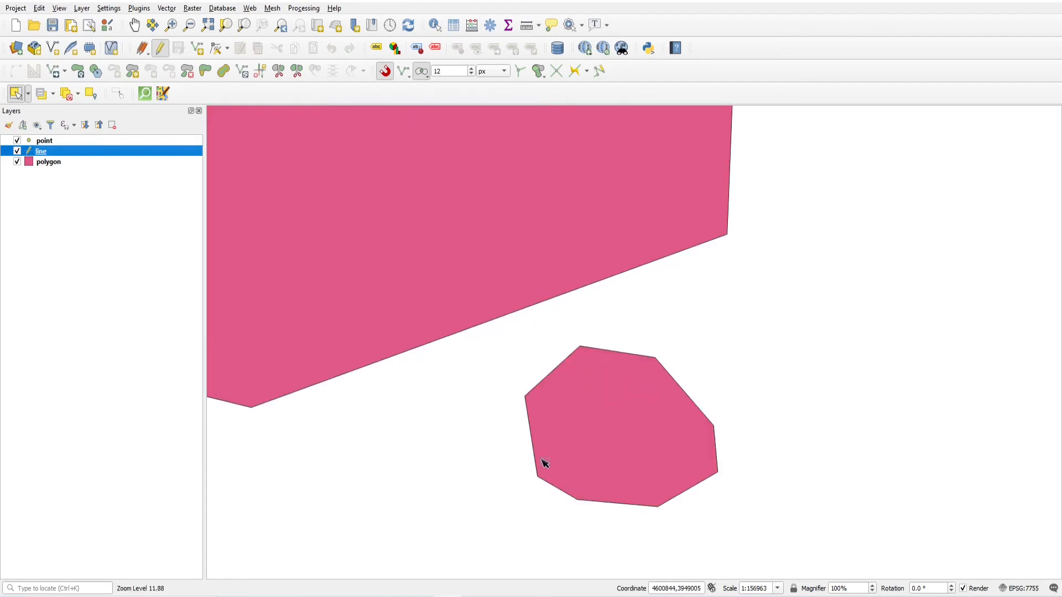
{"action": "scroll", "coordinate": [659, 516], "scroll_direction": "up", "scroll_amount": 1}
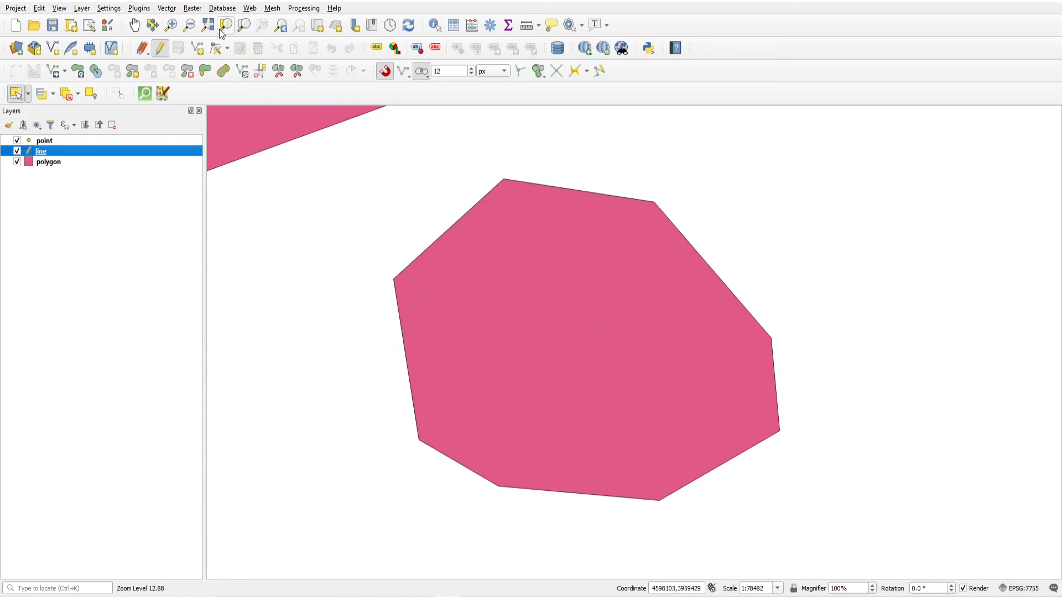
- Start a new line feature with snapping set to All Layers and the snapping type set to Vertex
{"action": "left_click", "coordinate": [197, 48]}
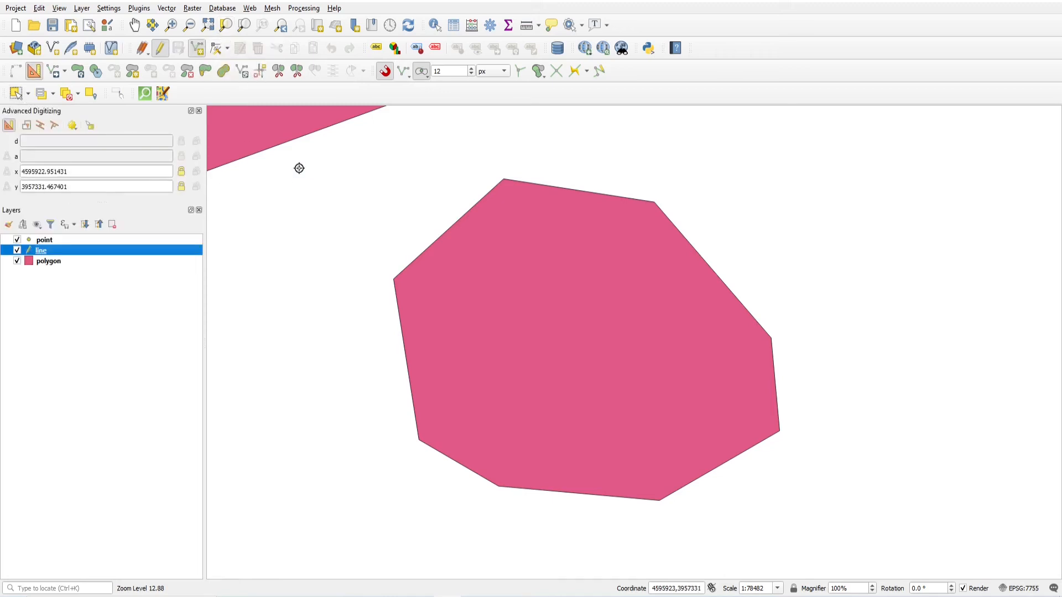
{"action": "left_click", "coordinate": [406, 71]}
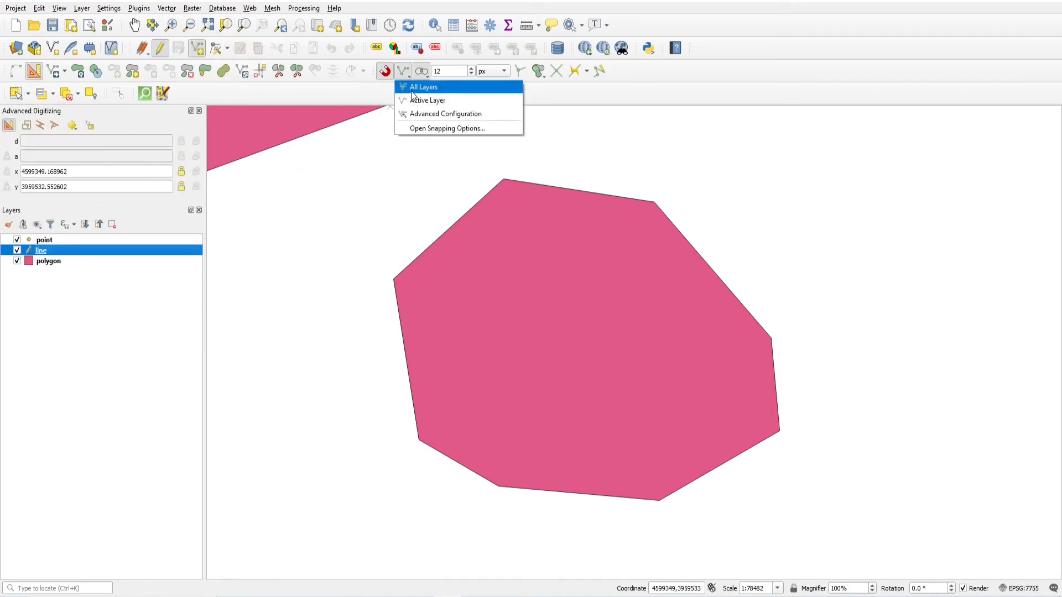
{"action": "left_click", "coordinate": [420, 88]}
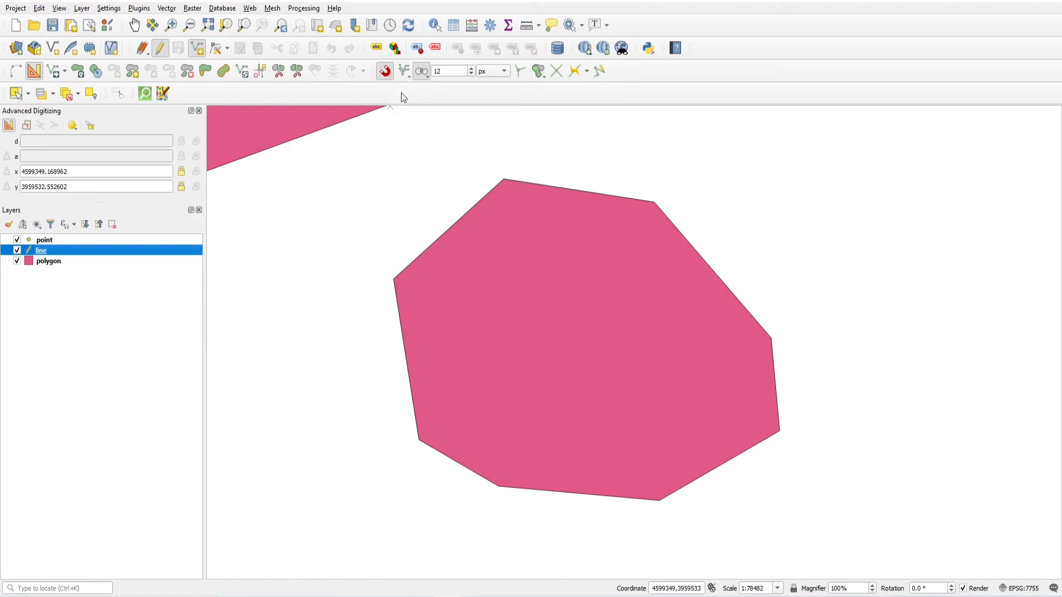
{"action": "left_click", "coordinate": [422, 71]}
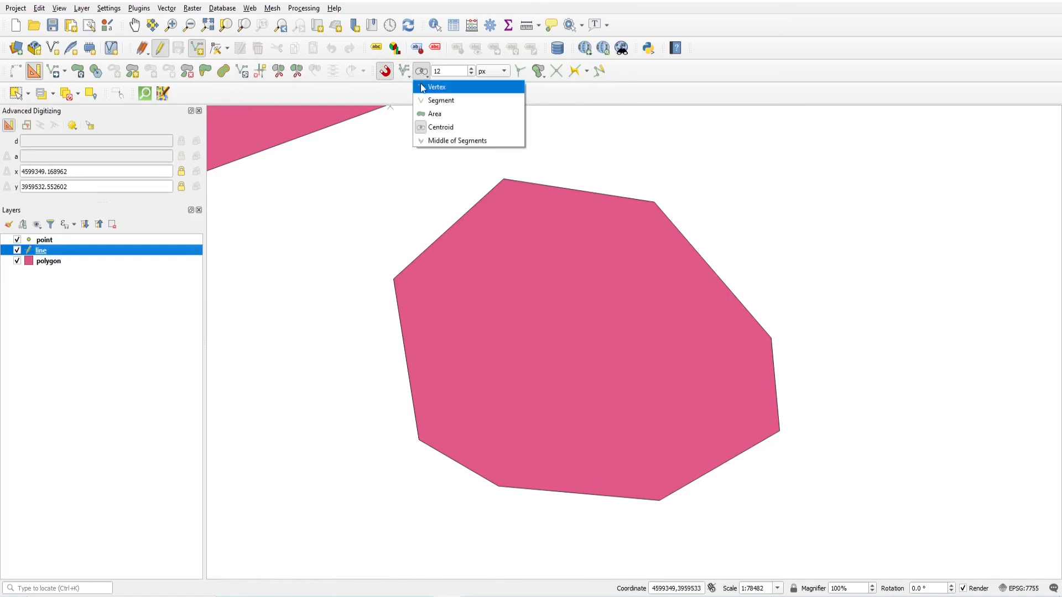
{"action": "left_click", "coordinate": [423, 88]}
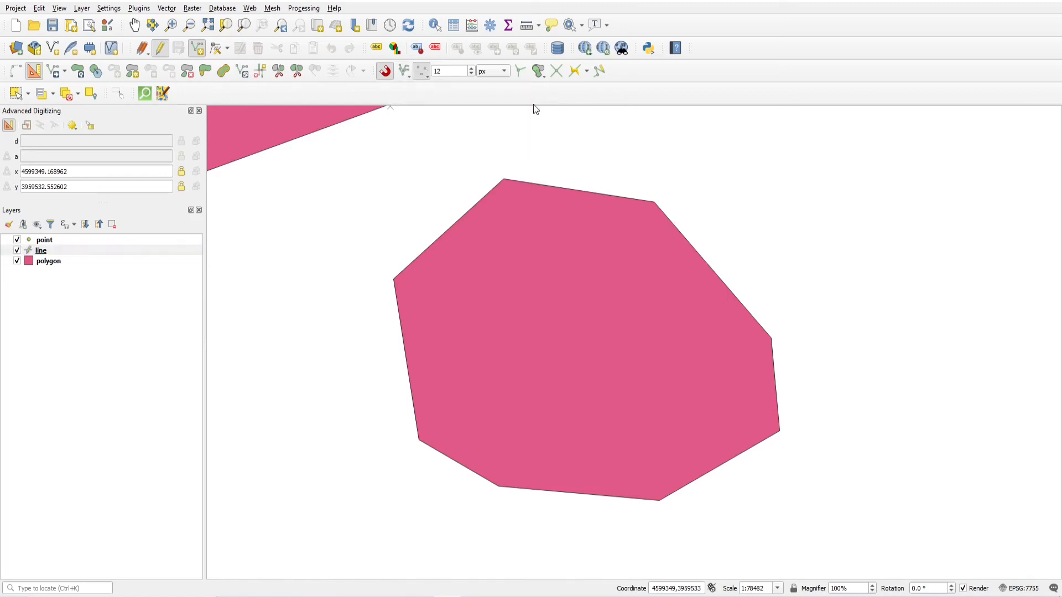
- Draw a line without advanced digitizing along the smaller polygon's upper vertices, extending past it at both ends, and accept its attributes
{"action": "left_click", "coordinate": [263, 321]}
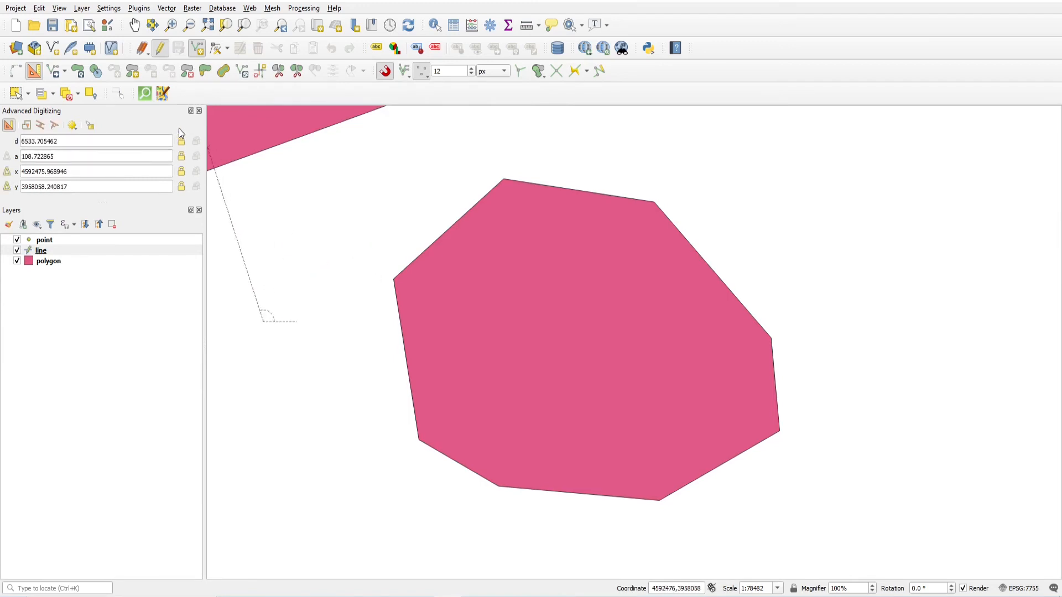
{"action": "left_click", "coordinate": [9, 126]}
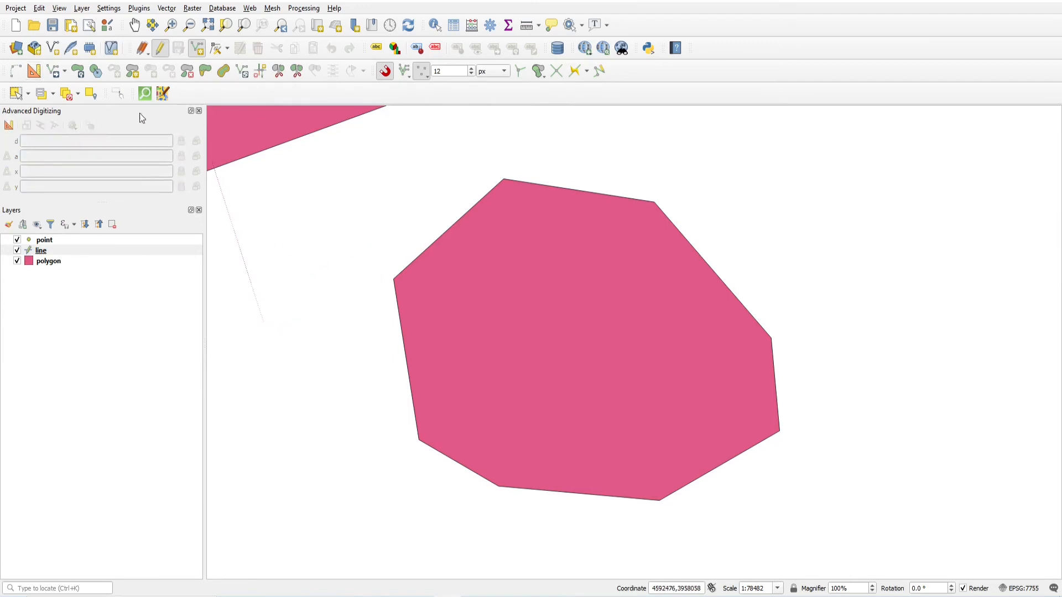
{"action": "left_click", "coordinate": [199, 112]}
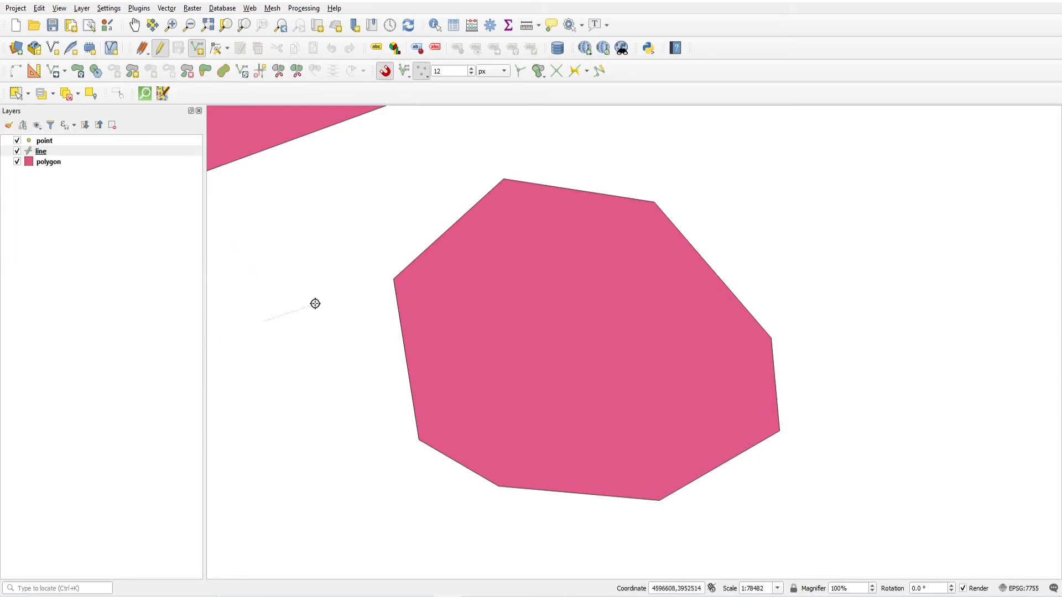
{"action": "left_click", "coordinate": [387, 281]}
{"action": "left_click", "coordinate": [655, 200]}
{"action": "left_click", "coordinate": [770, 338]}
{"action": "left_click", "coordinate": [903, 298]}
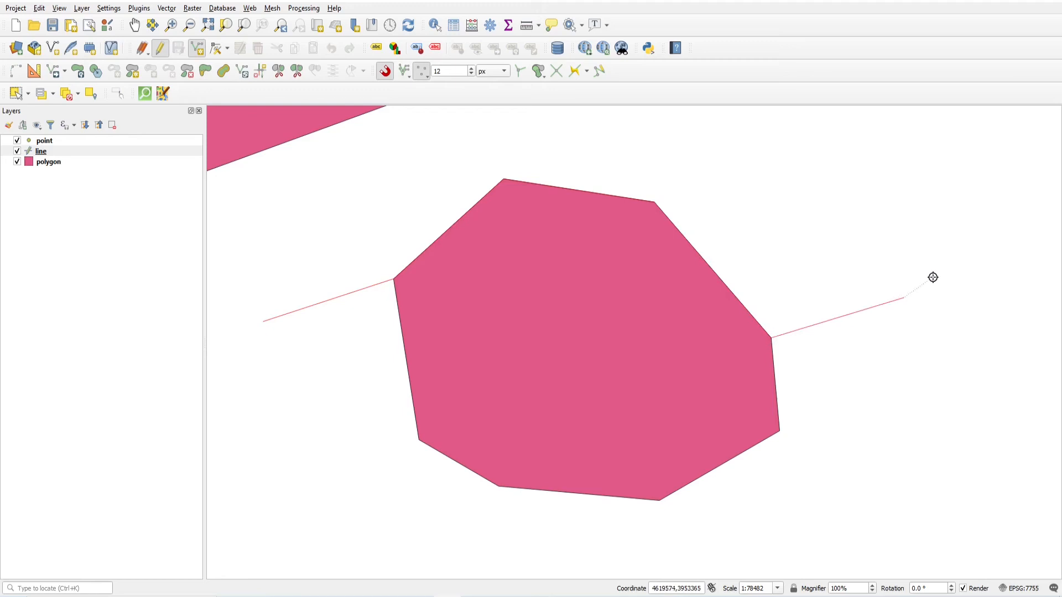
{"action": "right_click", "coordinate": [965, 223]}
{"action": "left_click", "coordinate": [683, 426]}
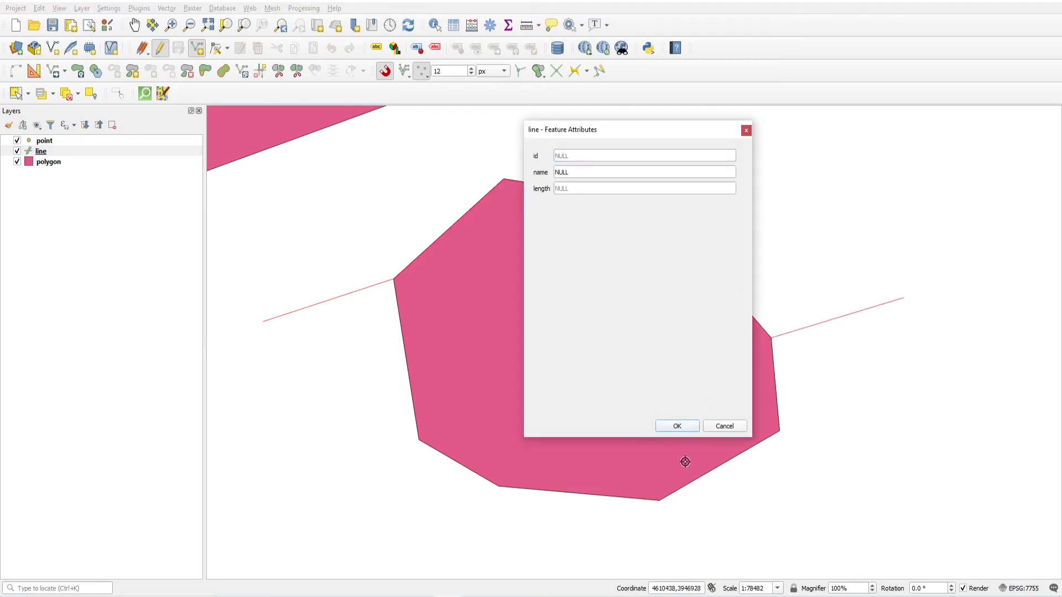
{"action": "left_click", "coordinate": [684, 426]}
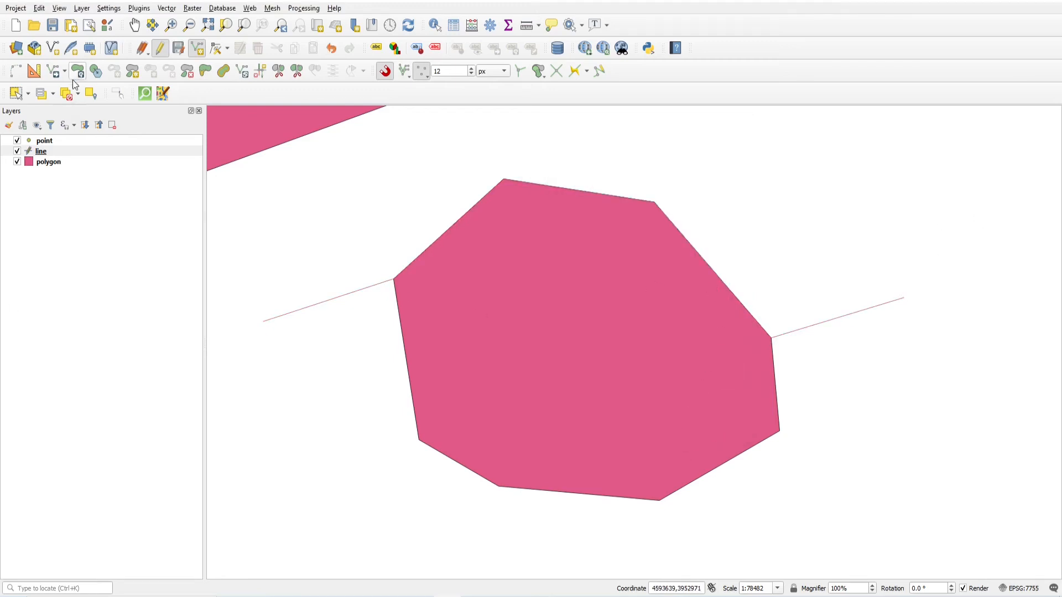
- Hide the polygon layer to check the new line, show the layer again, and save the line layer's edits
{"action": "left_click", "coordinate": [18, 162]}
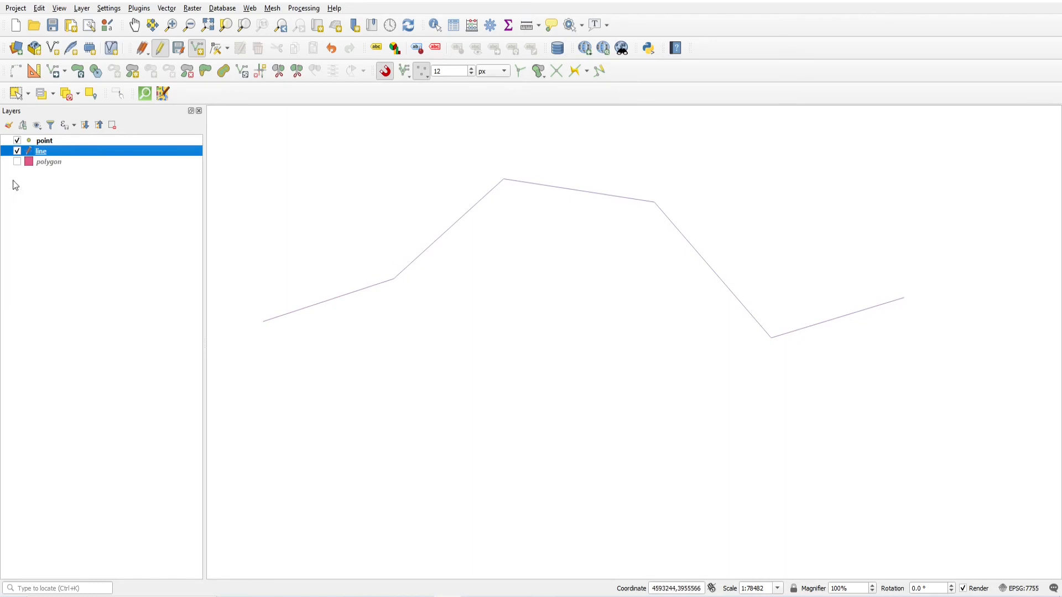
{"action": "left_click", "coordinate": [17, 162]}
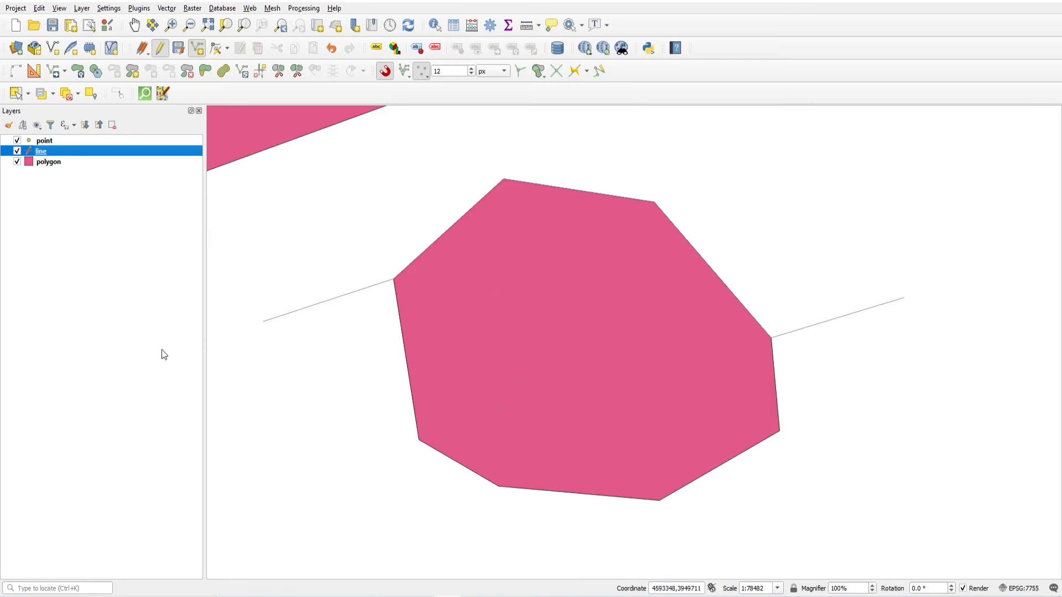
{"action": "left_click", "coordinate": [177, 48]}
- Add a vertex near the middle of the smaller polygon's bottom edge, slightly inward, then save and stop editing the polygon layer
{"action": "left_click", "coordinate": [54, 164]}
{"action": "left_click", "coordinate": [160, 49]}
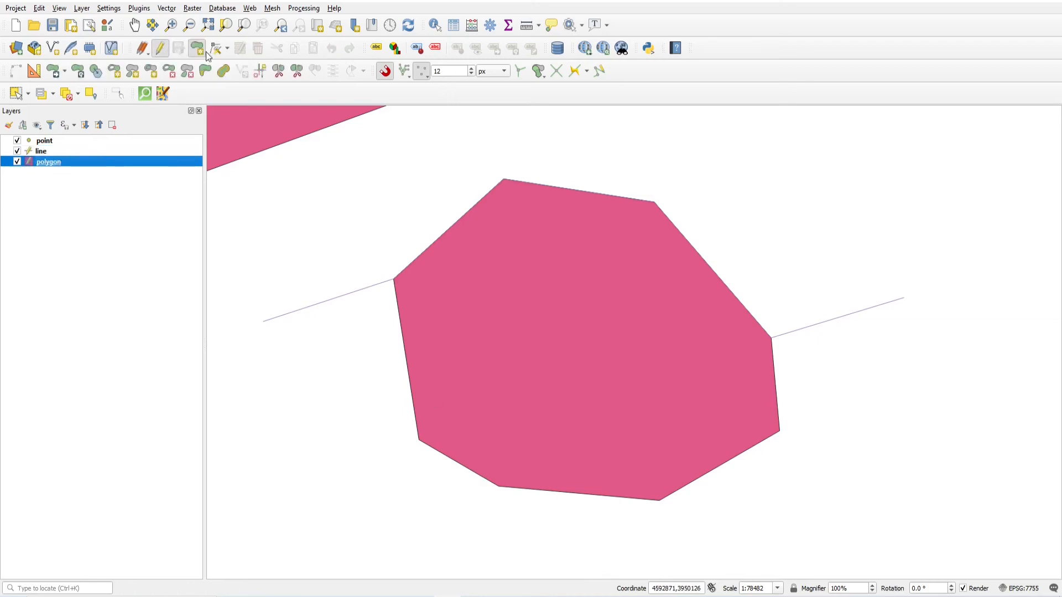
{"action": "left_click", "coordinate": [215, 49]}
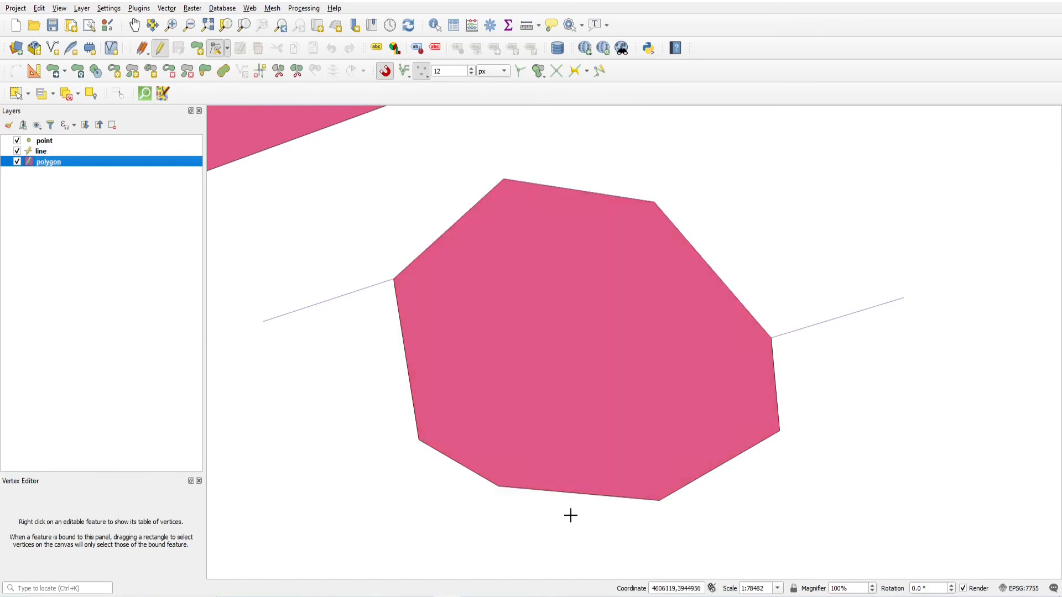
{"action": "scroll", "coordinate": [575, 504], "scroll_direction": "up", "scroll_amount": 2}
{"action": "double_click", "coordinate": [580, 437]}
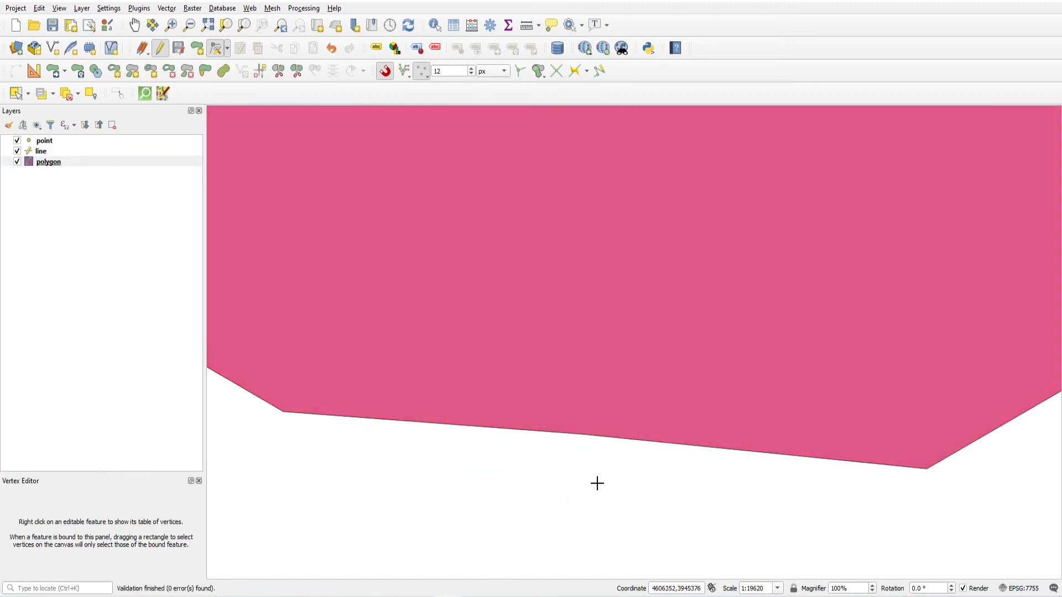
{"action": "scroll", "coordinate": [597, 484], "scroll_direction": "down", "scroll_amount": 2}
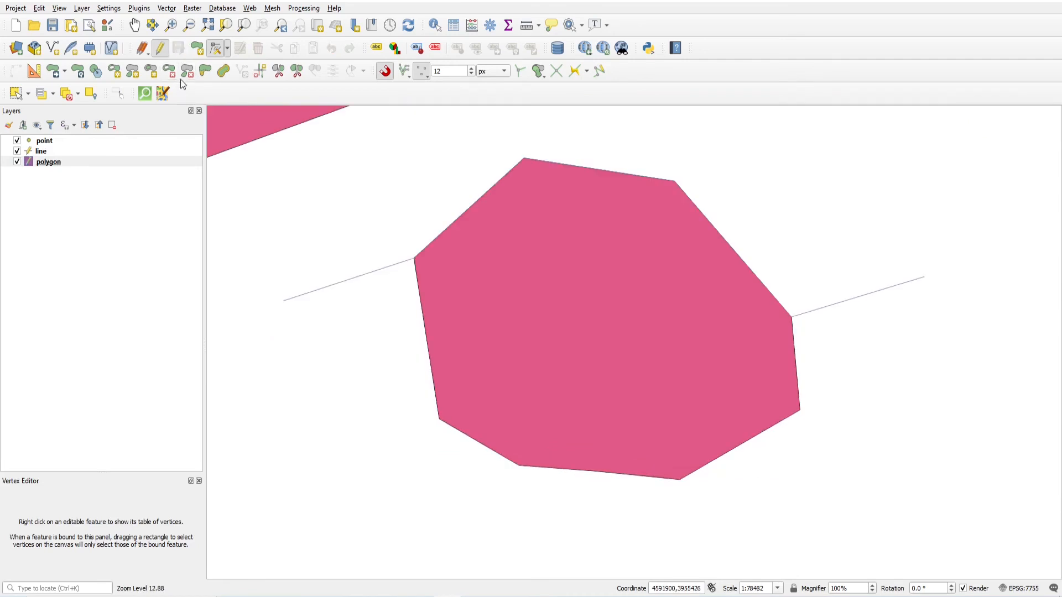
{"action": "left_click", "coordinate": [161, 54]}
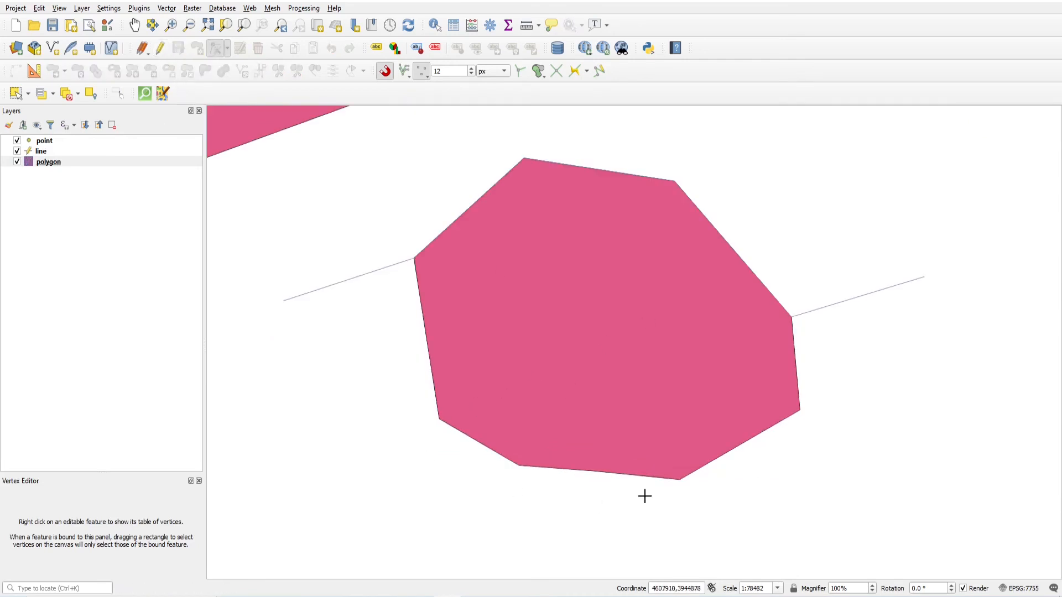
- Draw a second line in the line layer along the smaller polygon's original lower corners, extending past both sides, and accept its attributes
{"action": "left_click", "coordinate": [39, 154]}
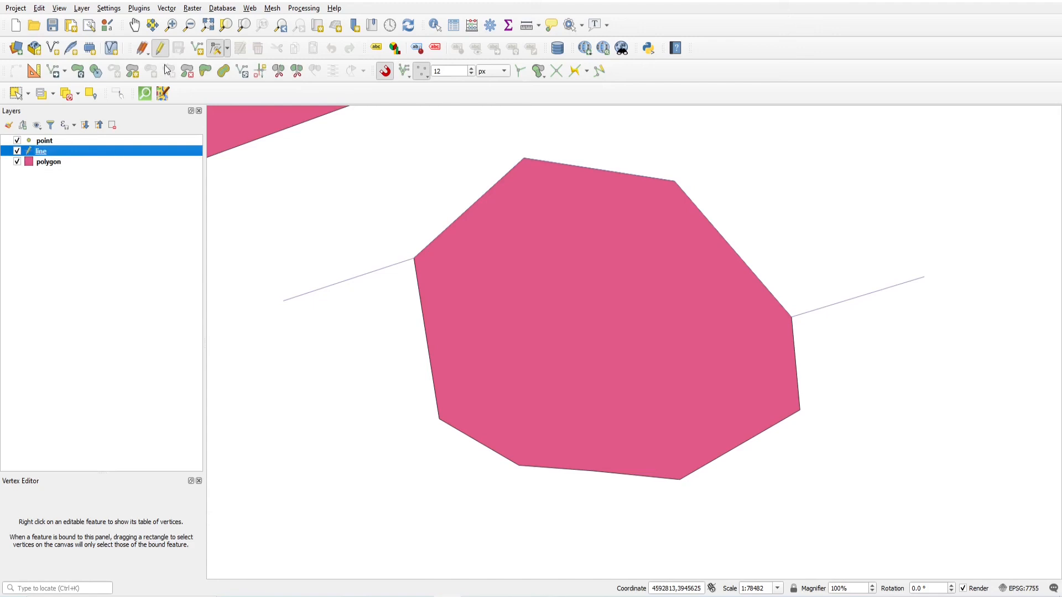
{"action": "left_click", "coordinate": [195, 49]}
{"action": "left_click", "coordinate": [316, 414]}
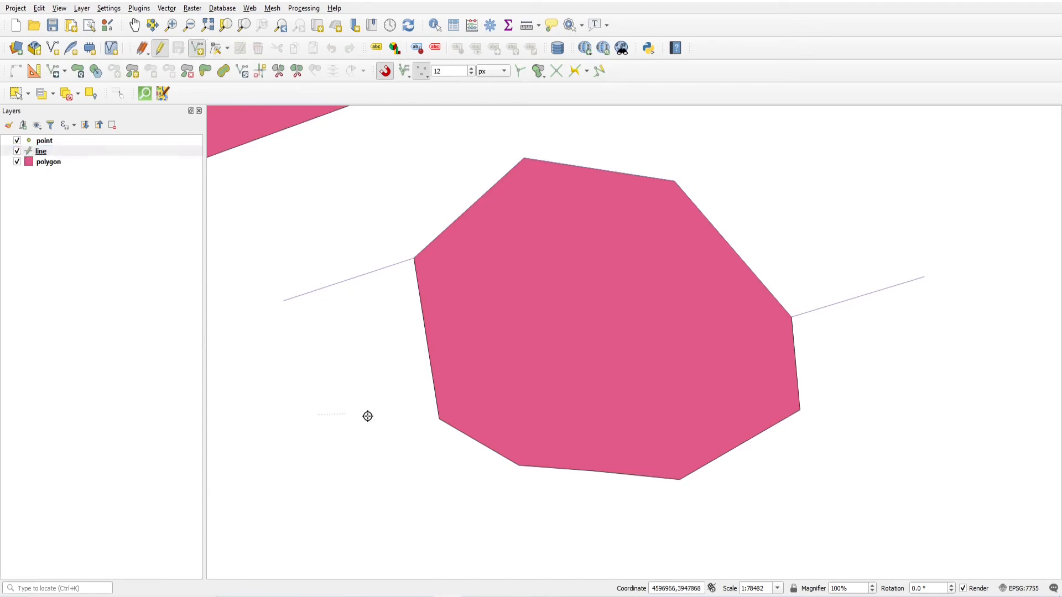
{"action": "left_click", "coordinate": [437, 419]}
{"action": "left_click", "coordinate": [515, 470]}
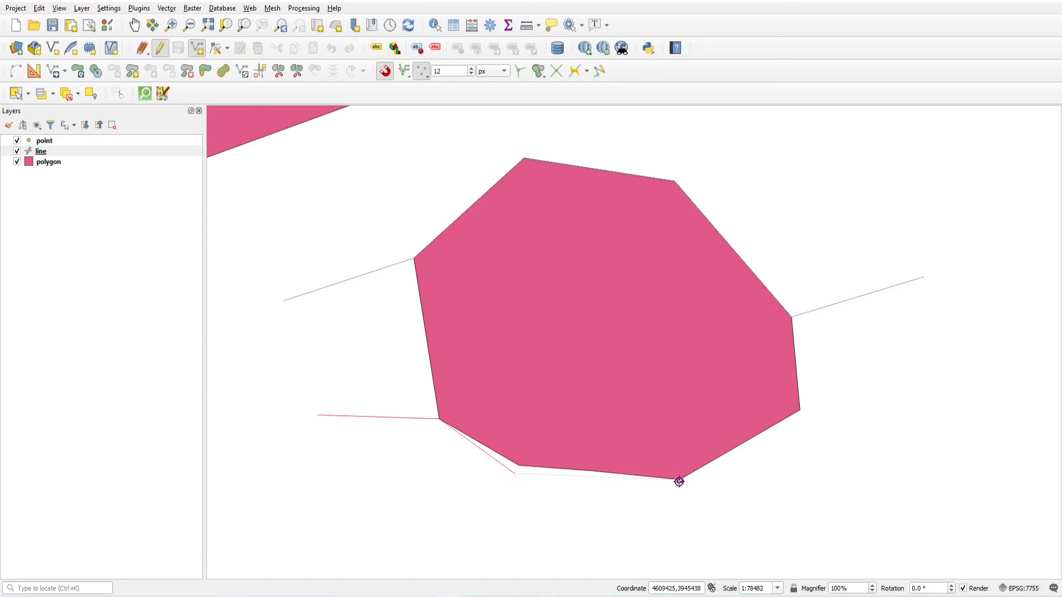
{"action": "key", "text": "BackSpace"}
{"action": "left_click", "coordinate": [515, 467]}
{"action": "left_click", "coordinate": [680, 484]}
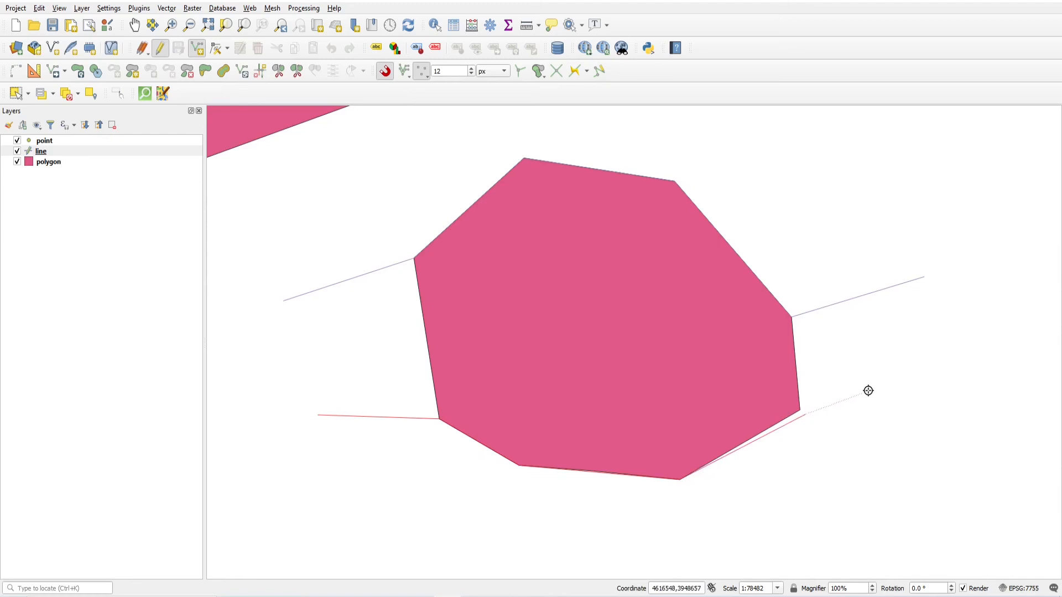
{"action": "left_click", "coordinate": [800, 411]}
{"action": "left_click", "coordinate": [937, 376]}
{"action": "right_click", "coordinate": [959, 353]}
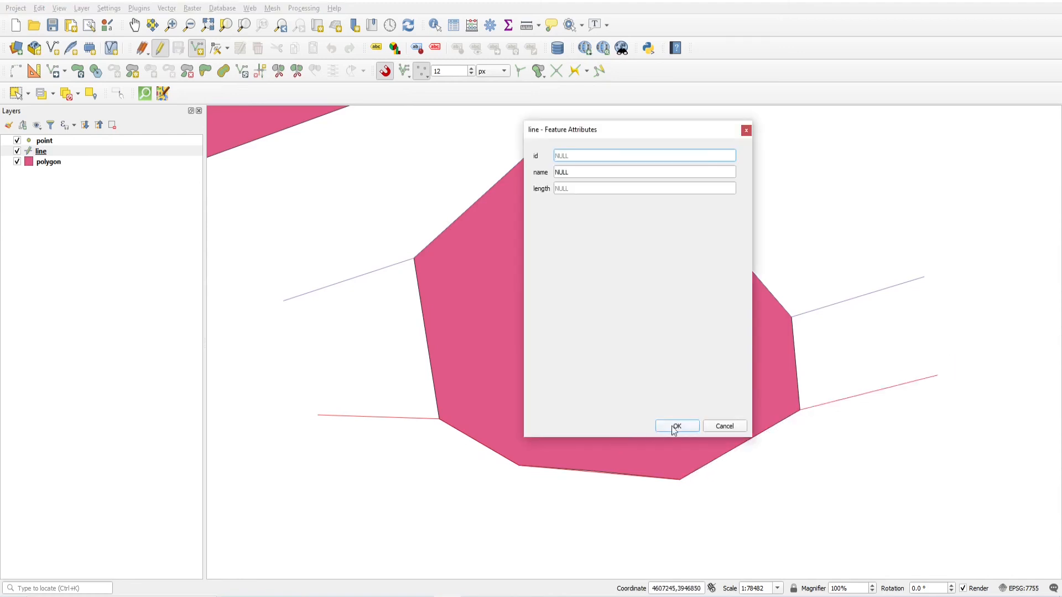
{"action": "left_click", "coordinate": [675, 427]}
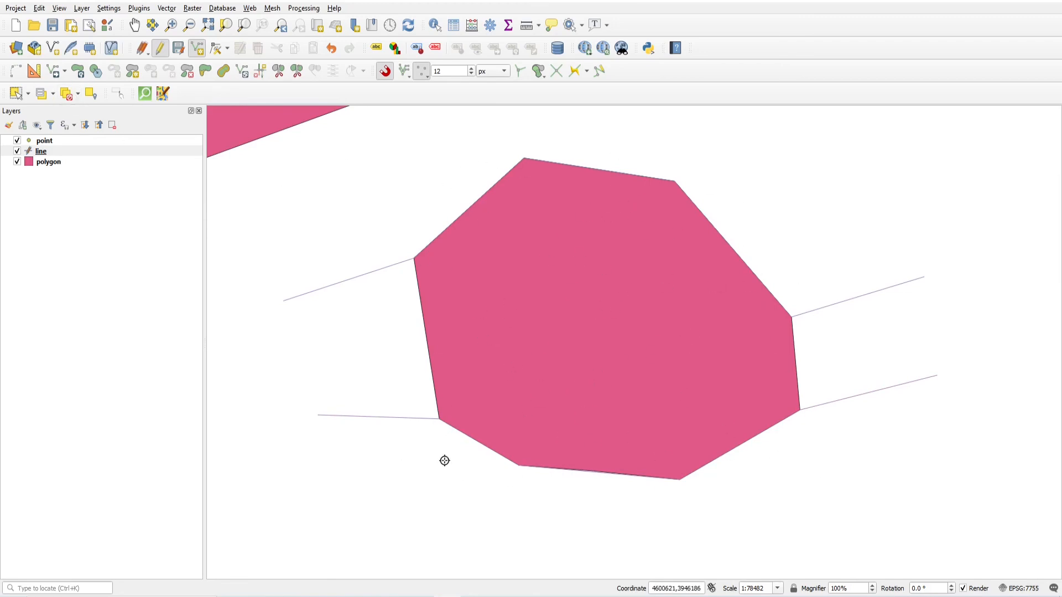
- Examine how the lower line follows the smaller polygon's bottom edge around the added vertex, with the polygon layer hidden and shown
{"action": "left_click", "coordinate": [17, 162]}
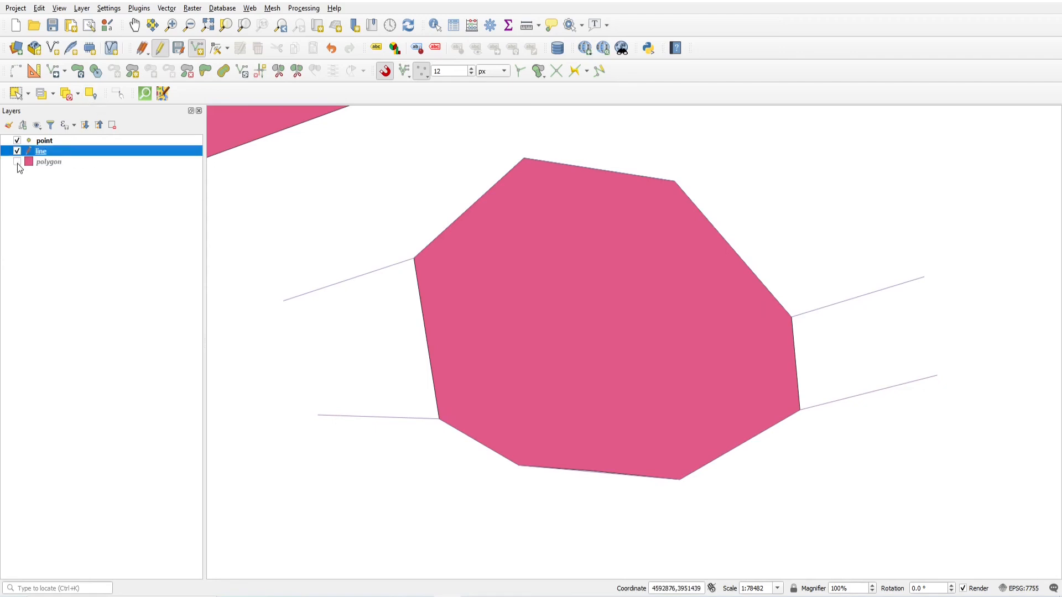
{"action": "scroll", "coordinate": [599, 480], "scroll_direction": "up", "scroll_amount": 2}
{"action": "scroll", "coordinate": [605, 456], "scroll_direction": "up", "scroll_amount": 2}
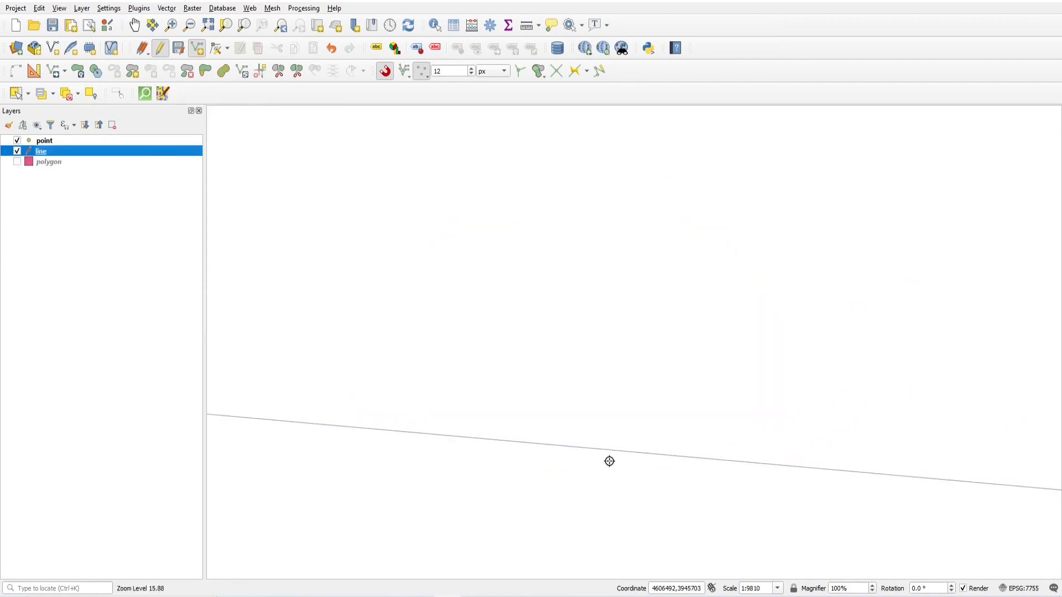
{"action": "left_click", "coordinate": [17, 162]}
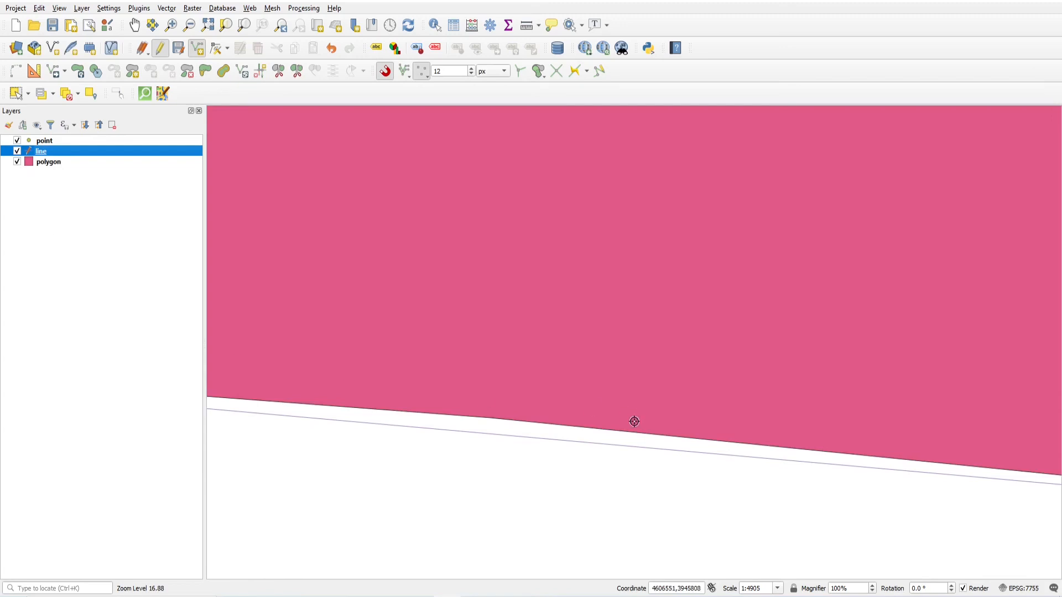
{"action": "scroll", "coordinate": [635, 422], "scroll_direction": "down", "scroll_amount": 2}
{"action": "scroll", "coordinate": [591, 414], "scroll_direction": "down", "scroll_amount": 2}
{"action": "scroll", "coordinate": [587, 434], "scroll_direction": "up", "scroll_amount": 2}
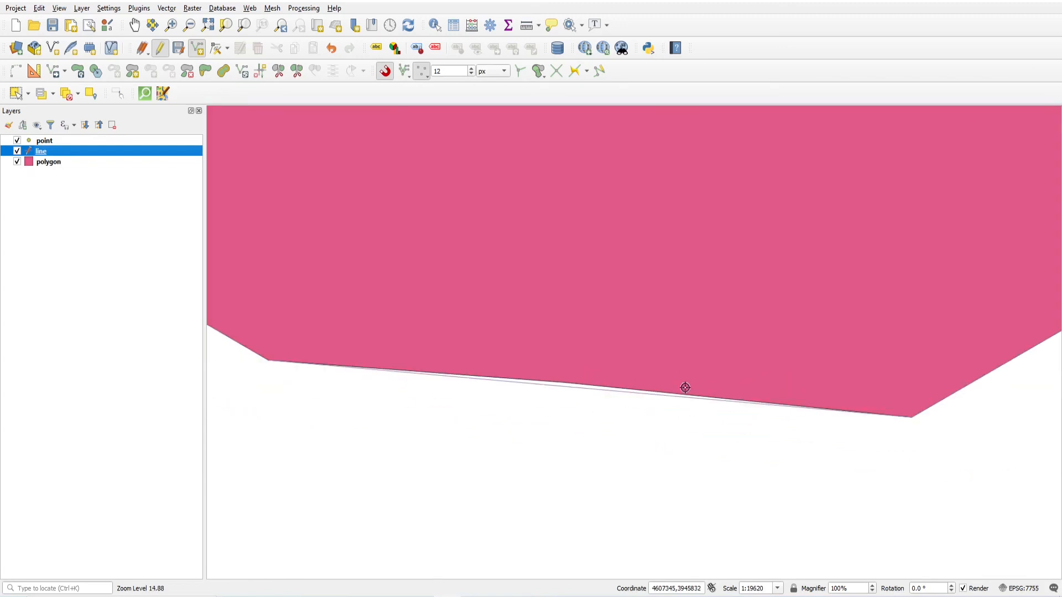
{"action": "scroll", "coordinate": [559, 392], "scroll_direction": "up", "scroll_amount": 2}
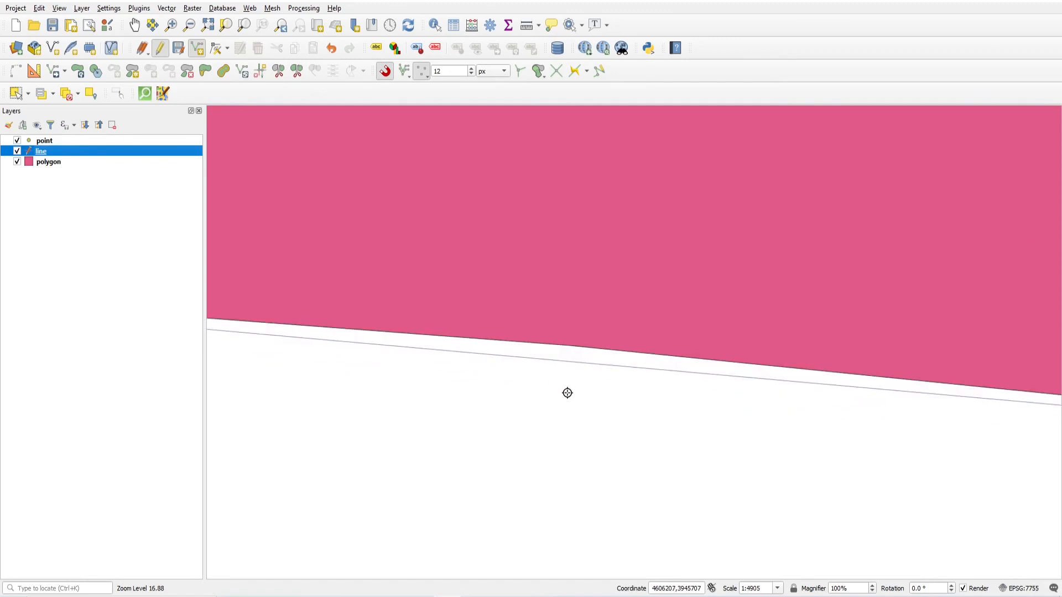
{"action": "scroll", "coordinate": [567, 393], "scroll_direction": "down", "scroll_amount": 3}
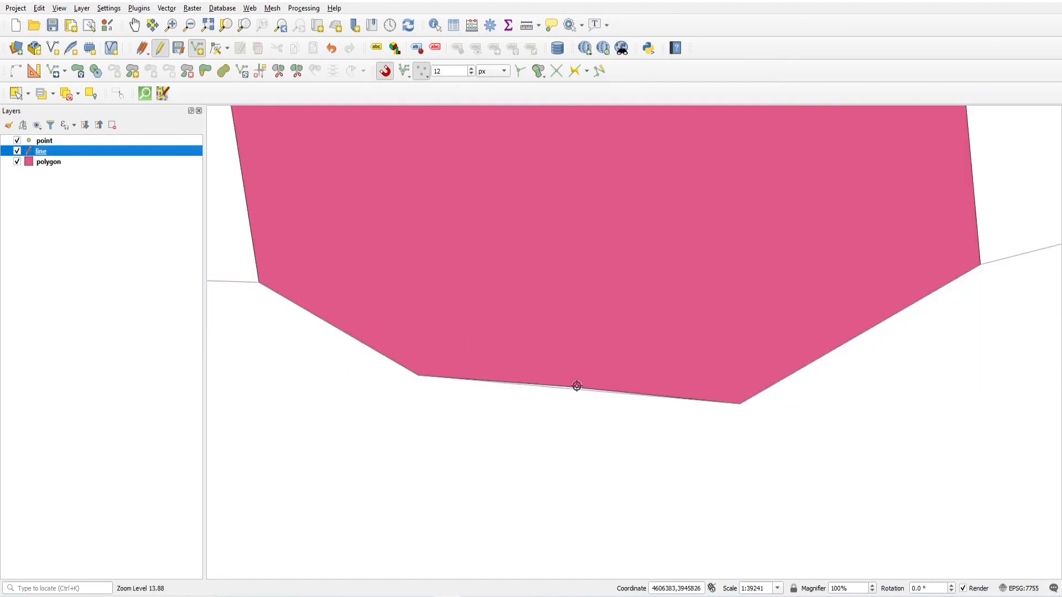
{"action": "scroll", "coordinate": [567, 393], "scroll_direction": "up", "scroll_amount": 5}
{"action": "scroll", "coordinate": [529, 338], "scroll_direction": "down", "scroll_amount": 6}
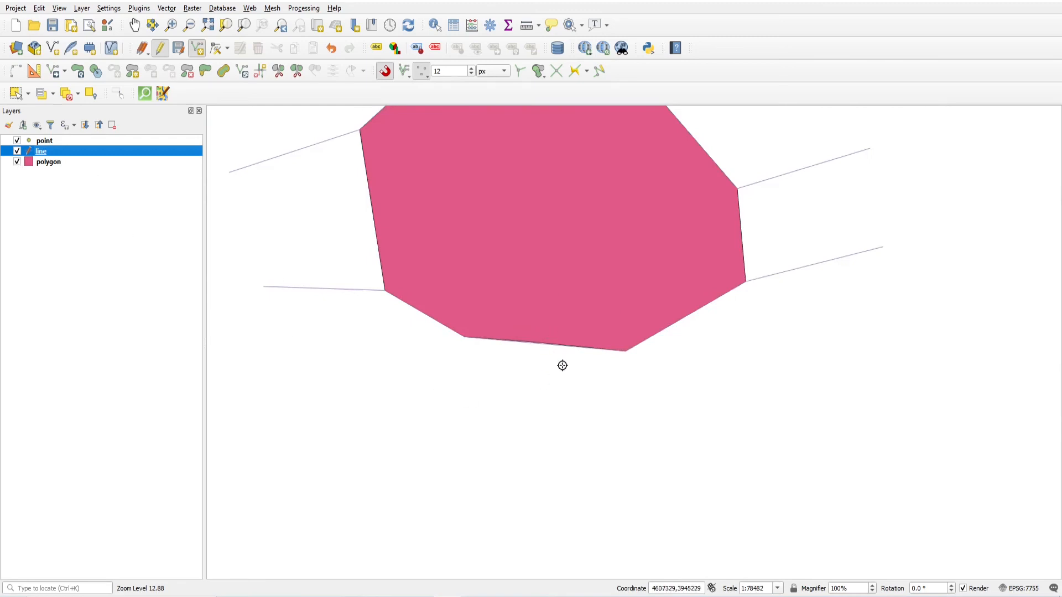
{"action": "scroll", "coordinate": [539, 344], "scroll_direction": "up", "scroll_amount": 2}
{"action": "scroll", "coordinate": [550, 338], "scroll_direction": "down", "scroll_amount": 2}
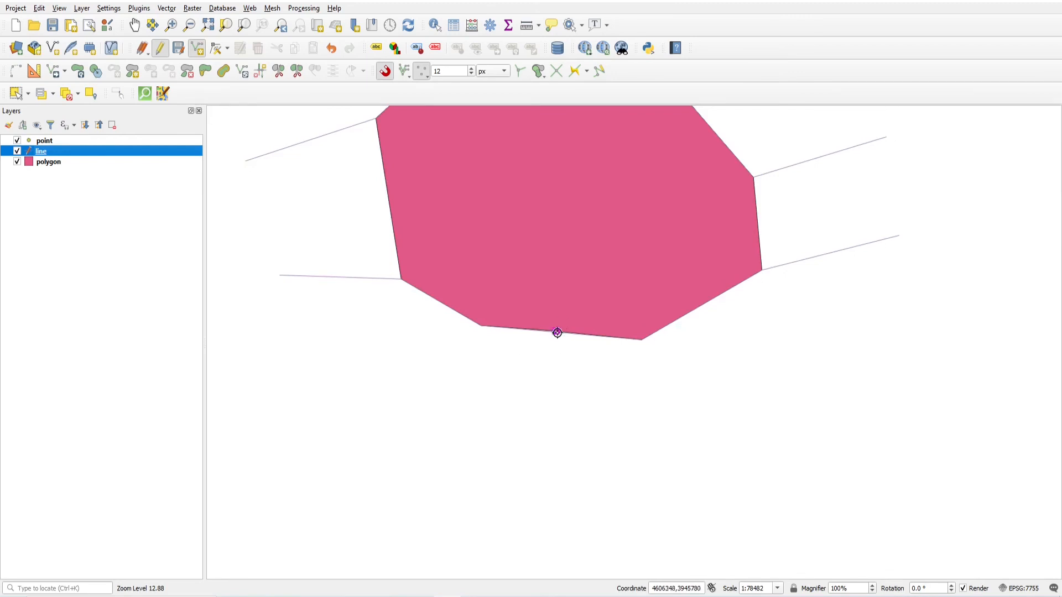
{"action": "scroll", "coordinate": [557, 330], "scroll_direction": "up", "scroll_amount": 1}
{"action": "scroll", "coordinate": [552, 338], "scroll_direction": "down", "scroll_amount": 1}
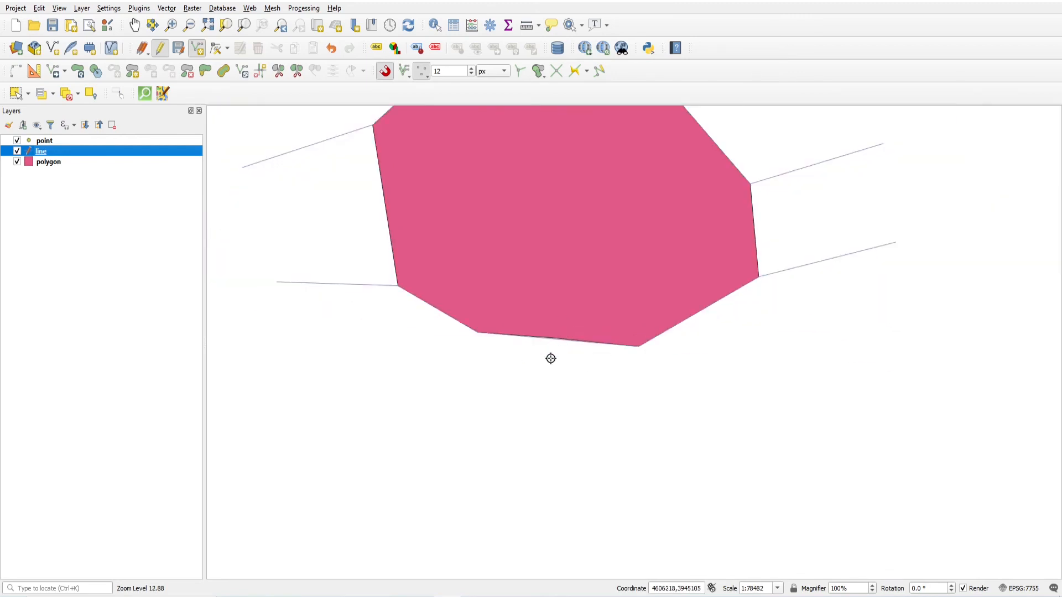
{"action": "scroll", "coordinate": [548, 357], "scroll_direction": "up", "scroll_amount": 1}
{"action": "scroll", "coordinate": [553, 343], "scroll_direction": "down", "scroll_amount": 2}
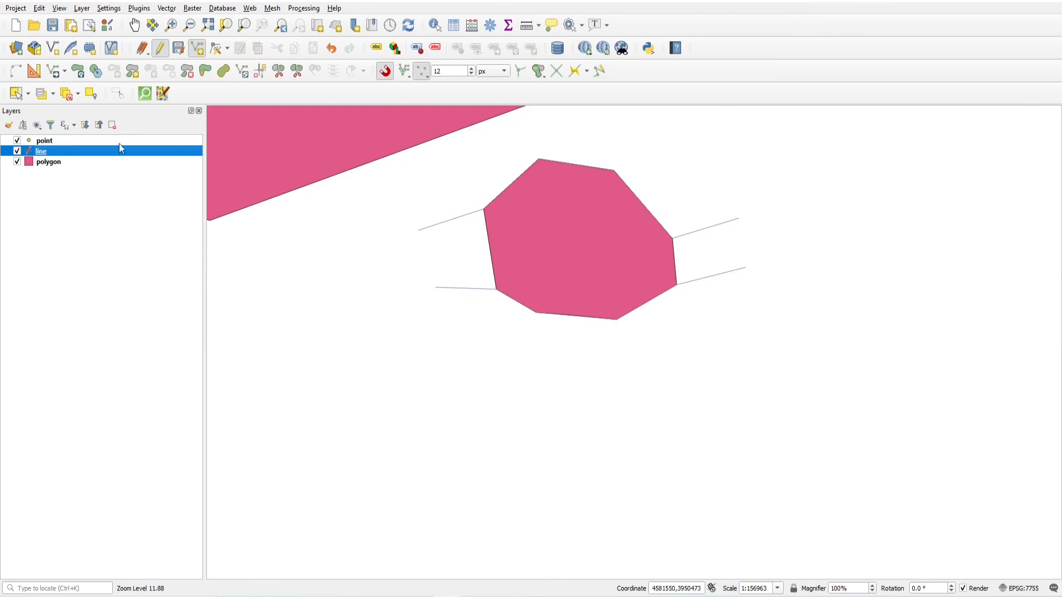
- Delete the lower line beside the smaller polygon from the line layer and save the edits
{"action": "left_click", "coordinate": [16, 93]}
{"action": "left_click_drag", "start_coordinate": [423, 275], "coordinate": [469, 320]}
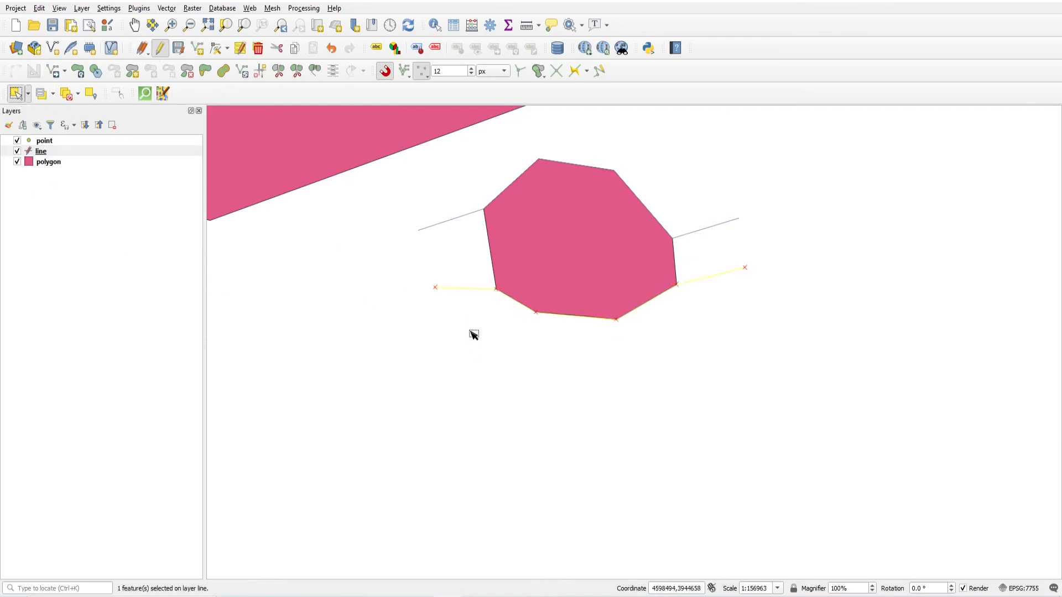
{"action": "key", "text": "Delete"}
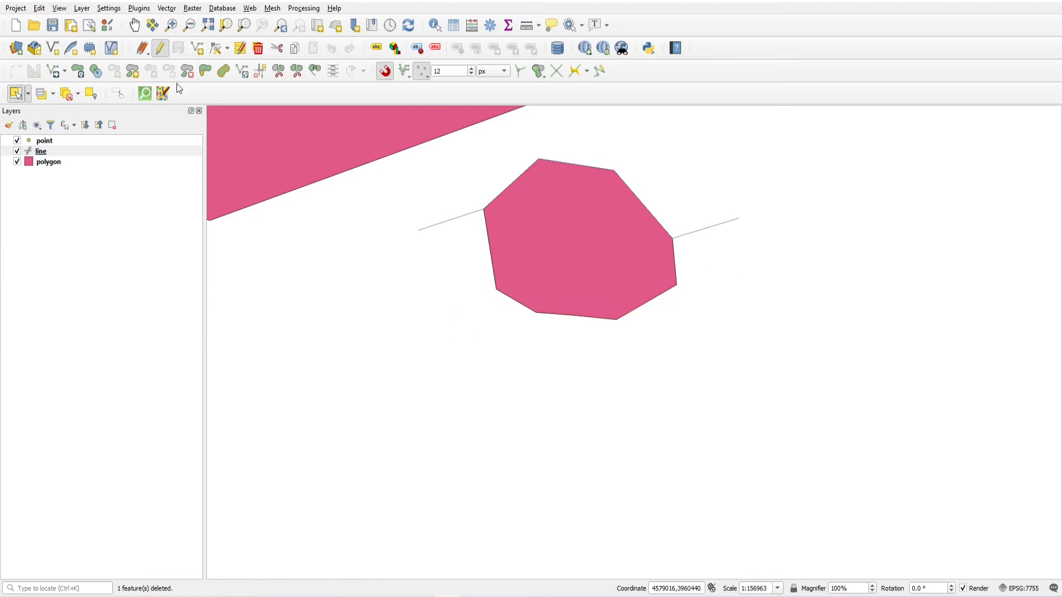
- Enable tracing and trace a new line along the smaller polygon's bottom edge, extending past both sides, and accept its attributes
{"action": "left_click", "coordinate": [201, 51]}
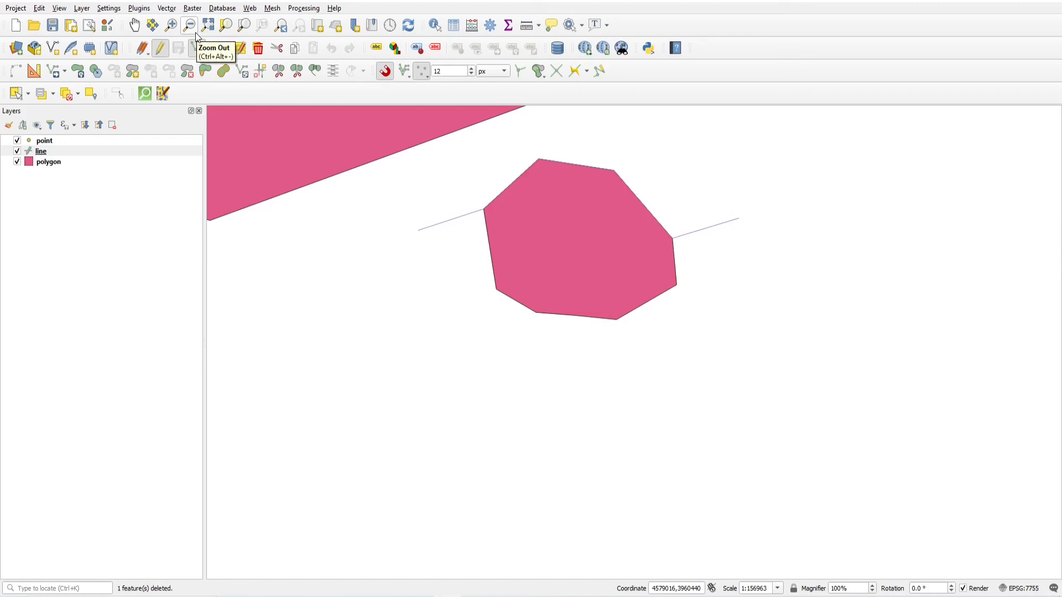
{"action": "left_click", "coordinate": [197, 48]}
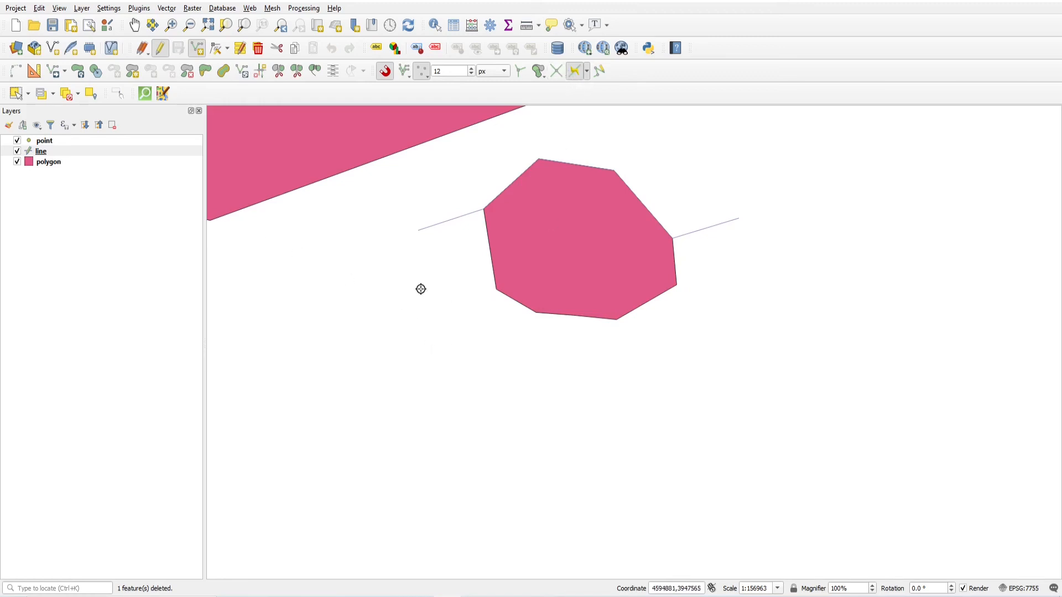
{"action": "left_click", "coordinate": [495, 296]}
{"action": "left_click", "coordinate": [680, 287]}
{"action": "scroll", "coordinate": [602, 338], "scroll_direction": "up", "scroll_amount": 2}
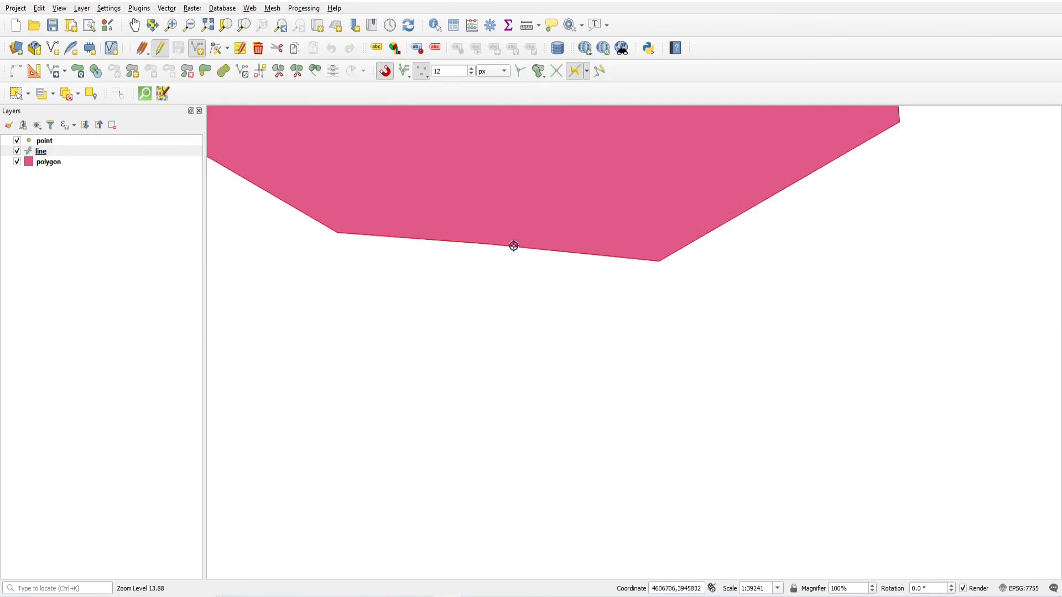
{"action": "scroll", "coordinate": [707, 336], "scroll_direction": "down", "scroll_amount": 2}
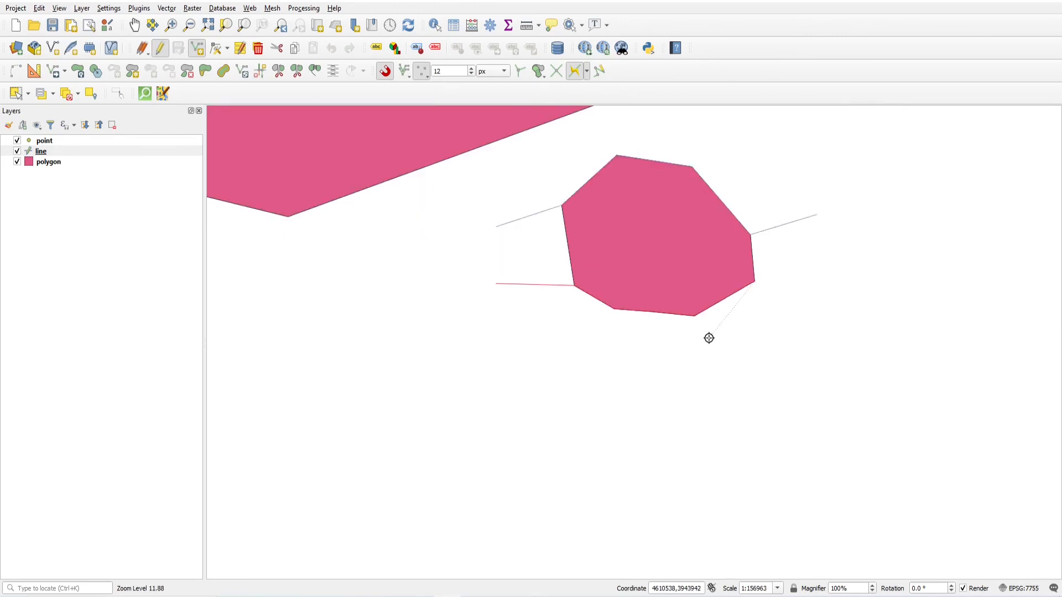
{"action": "left_click", "coordinate": [835, 271]}
{"action": "right_click", "coordinate": [874, 241]}
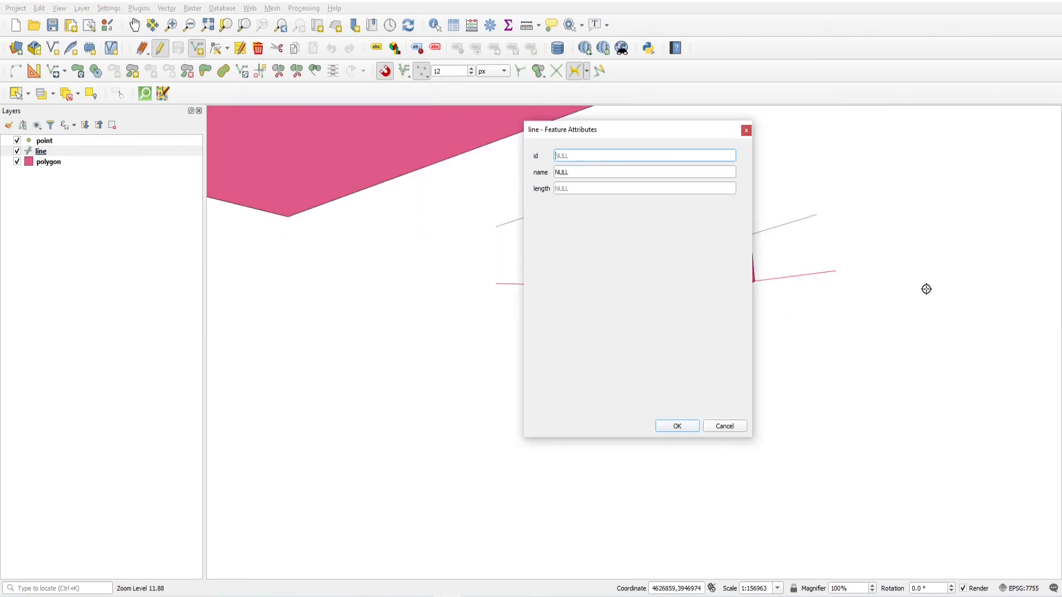
{"action": "left_click", "coordinate": [690, 430]}
- Examine how the traced line follows the smaller polygon's bottom edge, with the polygon layer hidden and shown
{"action": "left_click", "coordinate": [17, 161]}
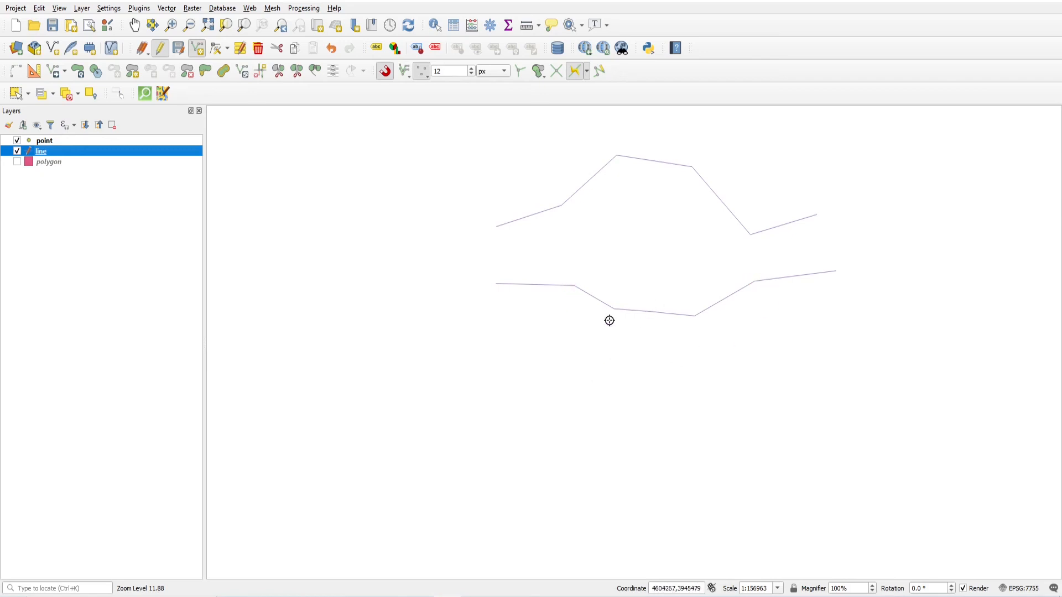
{"action": "scroll", "coordinate": [684, 305], "scroll_direction": "up", "scroll_amount": 1}
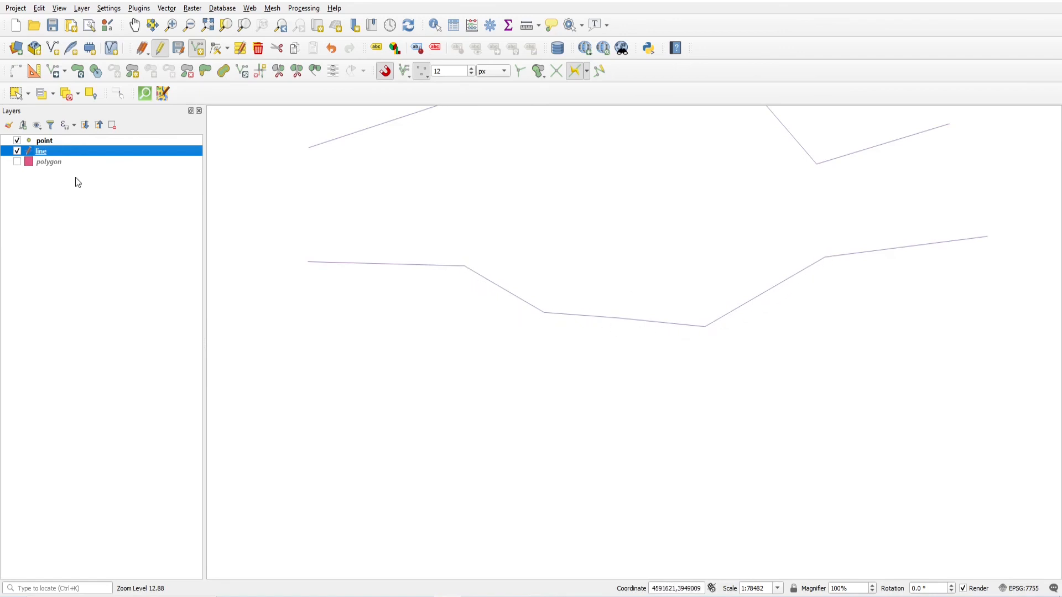
{"action": "left_click", "coordinate": [17, 161]}
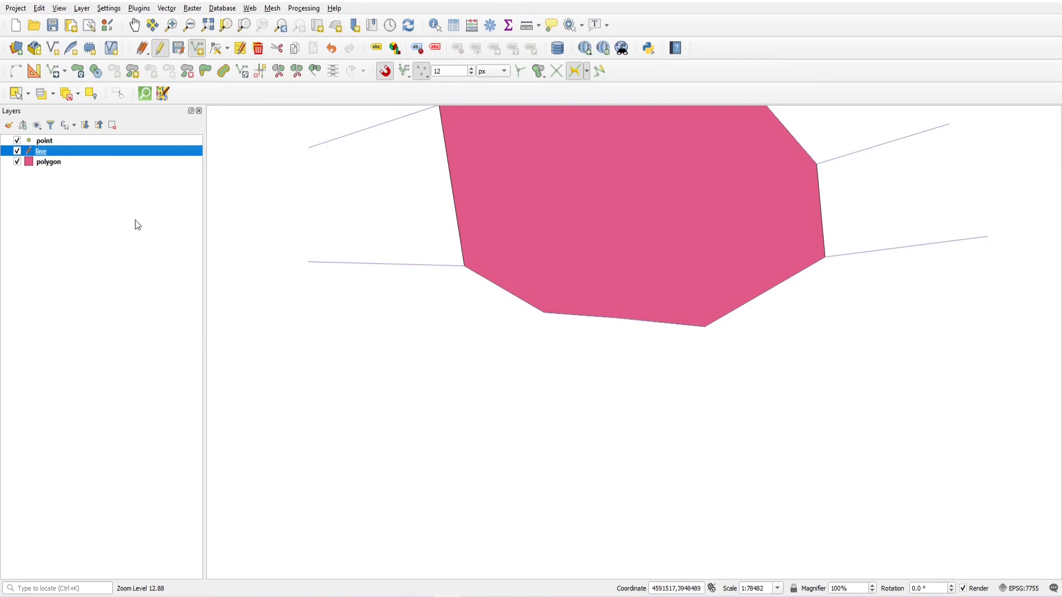
{"action": "left_click", "coordinate": [17, 161]}
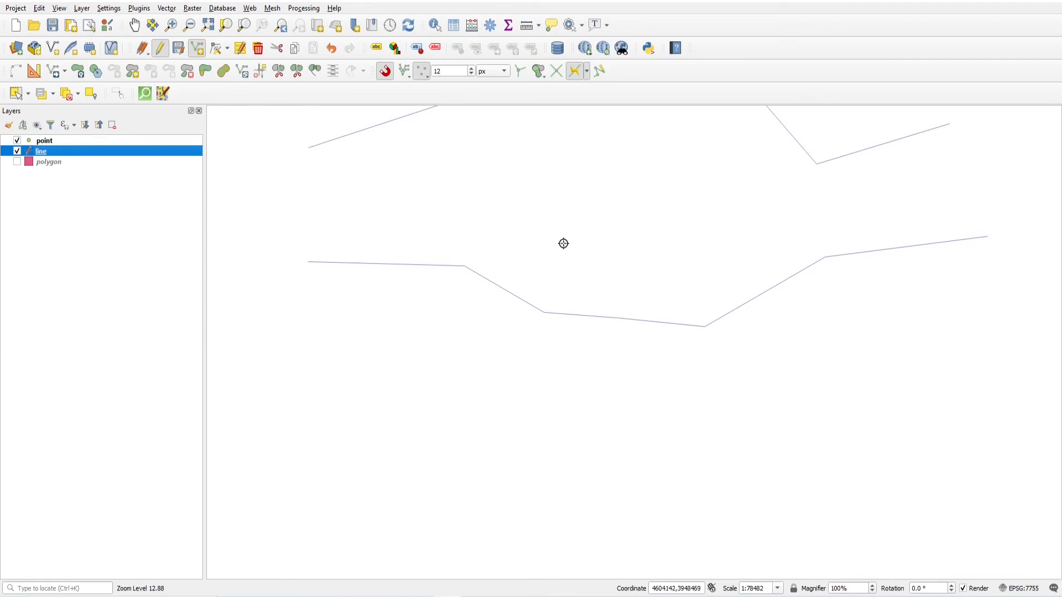
{"action": "scroll", "coordinate": [569, 247], "scroll_direction": "down", "scroll_amount": 2}
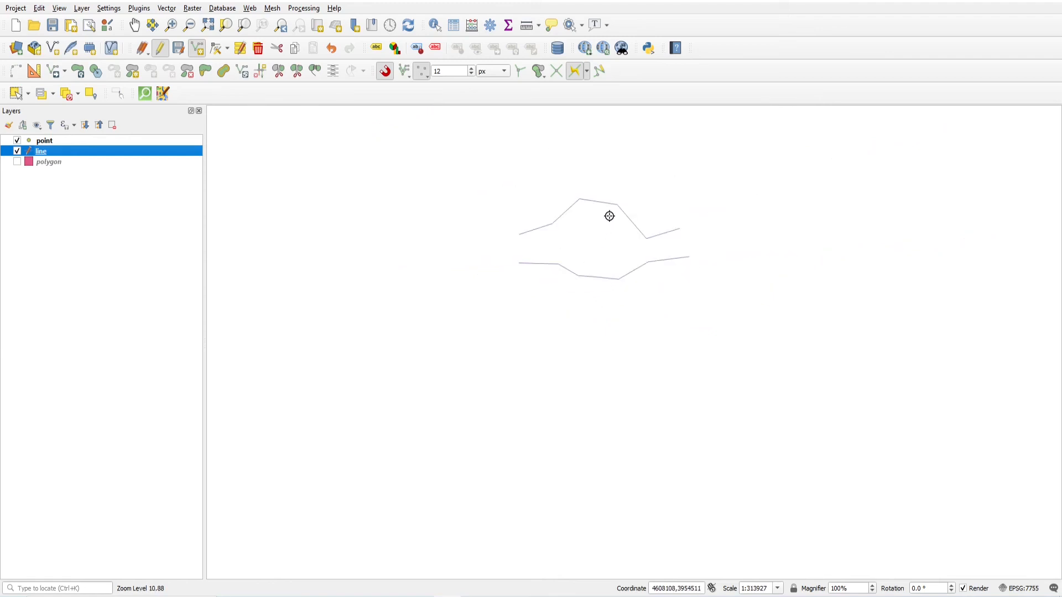
{"action": "scroll", "coordinate": [610, 215], "scroll_direction": "up", "scroll_amount": 1}
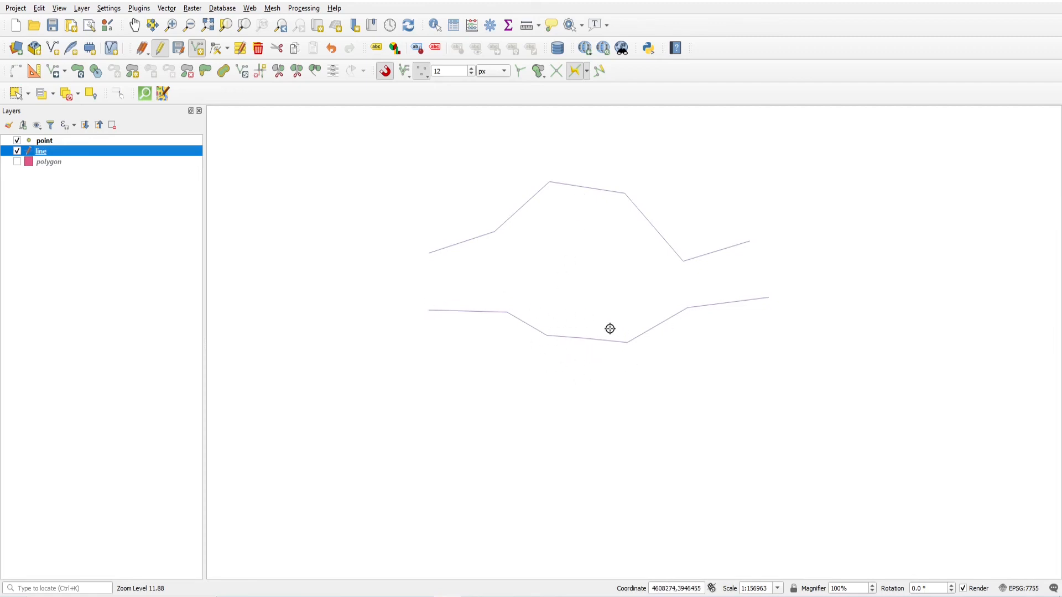
{"action": "left_click", "coordinate": [17, 162]}
{"action": "left_click", "coordinate": [17, 161]}
{"action": "left_click", "coordinate": [17, 161]}
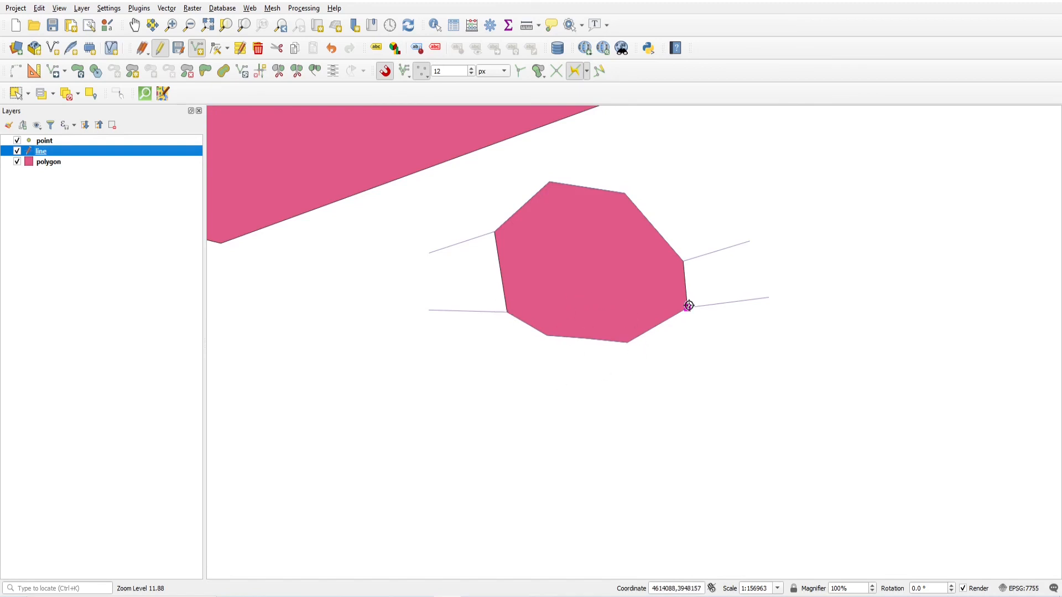
- Hide the polygon layer and draw a near-vertical line crossing the top segment of the upper line, accepting its attributes
{"action": "left_click", "coordinate": [17, 162]}
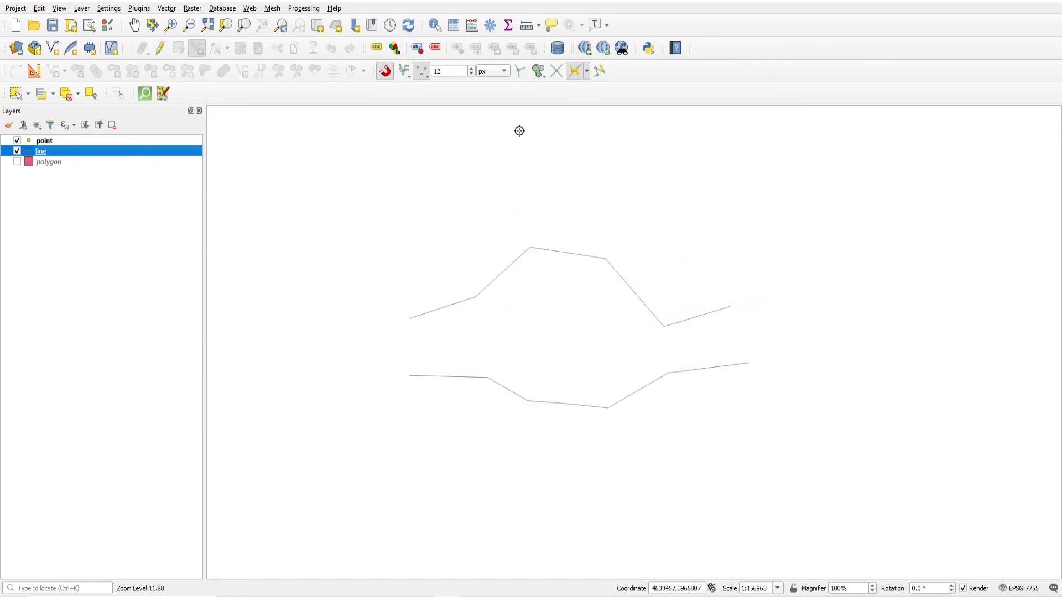
{"action": "scroll", "coordinate": [518, 219], "scroll_direction": "up", "scroll_amount": 1}
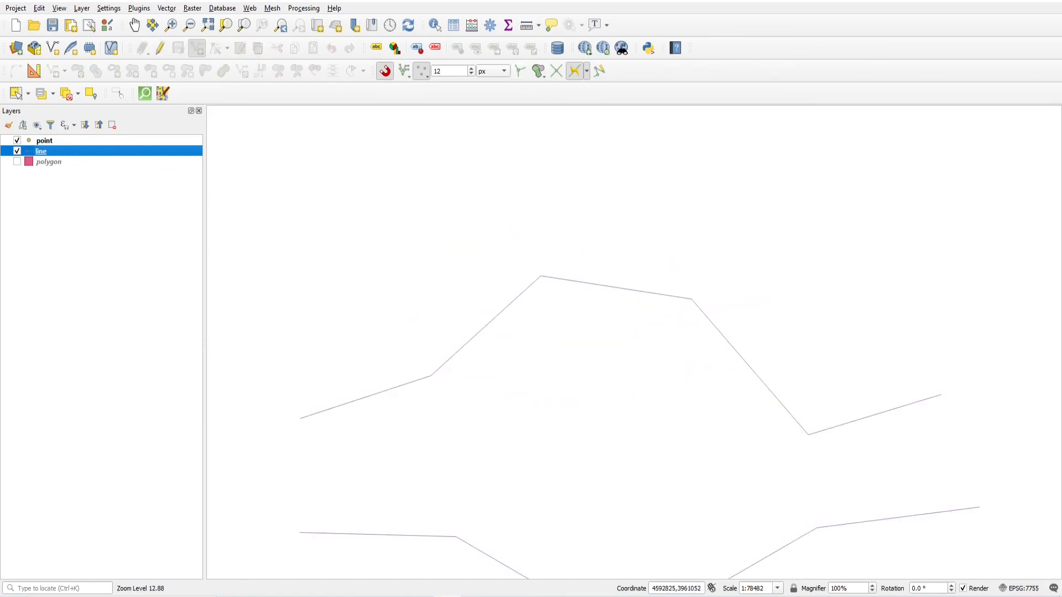
{"action": "left_click", "coordinate": [155, 49]}
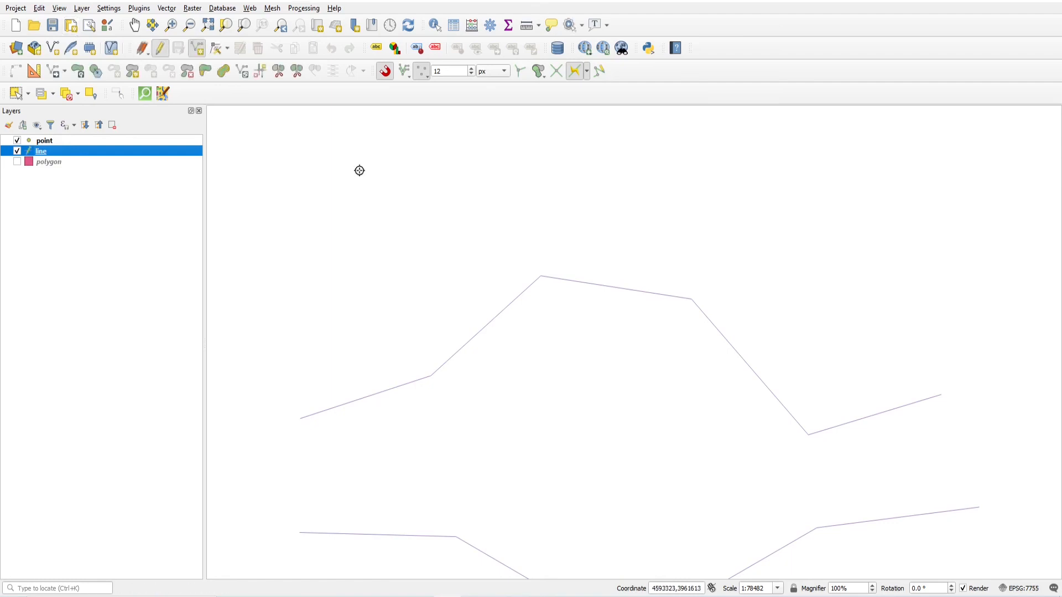
{"action": "left_click", "coordinate": [595, 160]}
{"action": "left_click", "coordinate": [605, 275]}
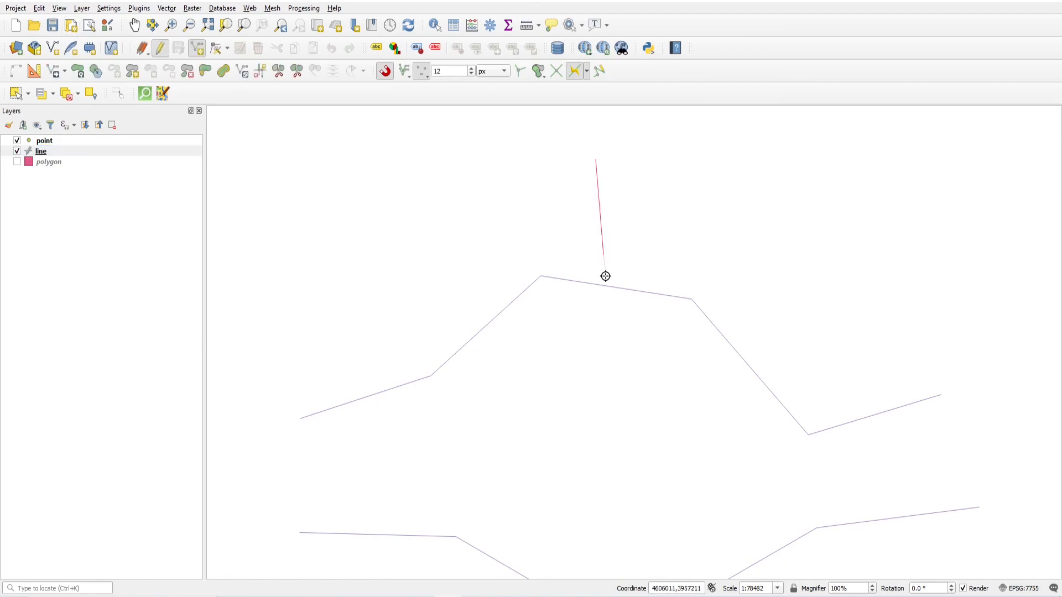
{"action": "left_click", "coordinate": [608, 396]}
{"action": "right_click", "coordinate": [632, 377]}
{"action": "left_click", "coordinate": [677, 427]}
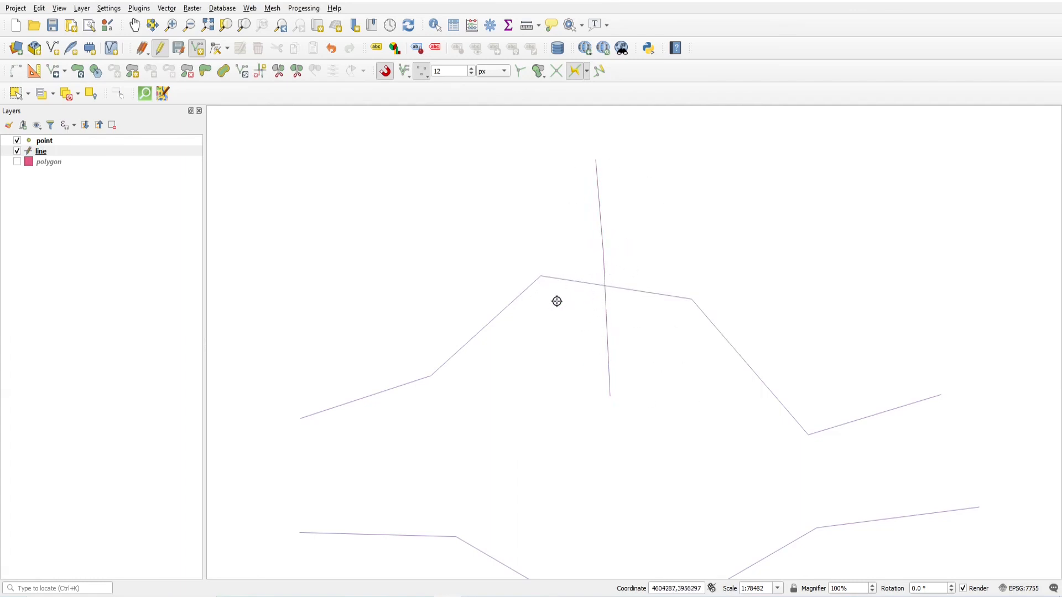
- Switch the snapping type to Centroid and set it back to Vertex
{"action": "left_click", "coordinate": [544, 82]}
{"action": "left_click", "coordinate": [498, 90]}
{"action": "left_click", "coordinate": [423, 71]}
{"action": "left_click", "coordinate": [426, 126]}
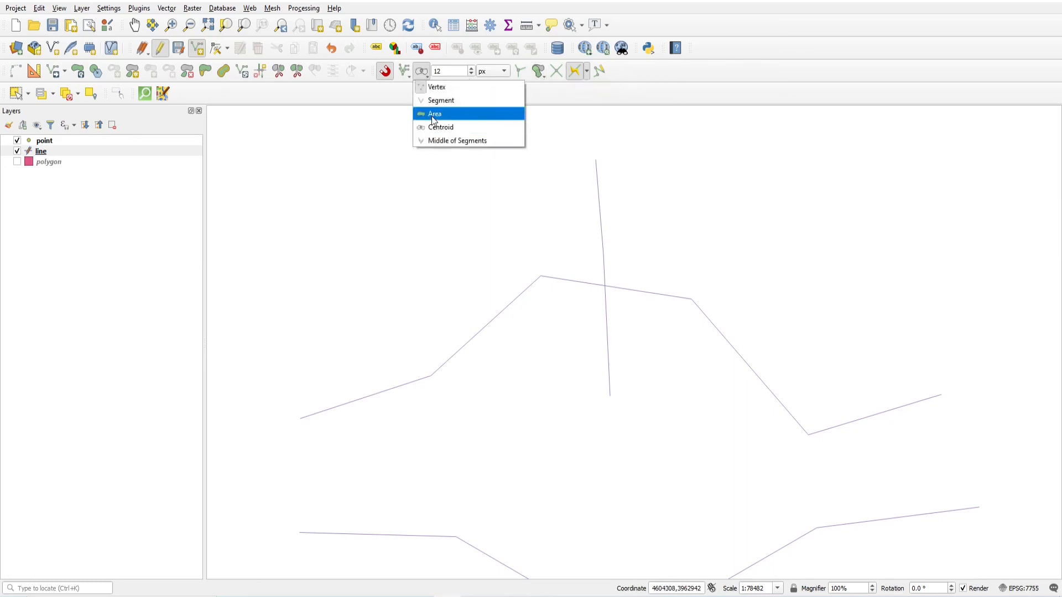
{"action": "left_click", "coordinate": [536, 100]}
{"action": "left_click", "coordinate": [423, 73]}
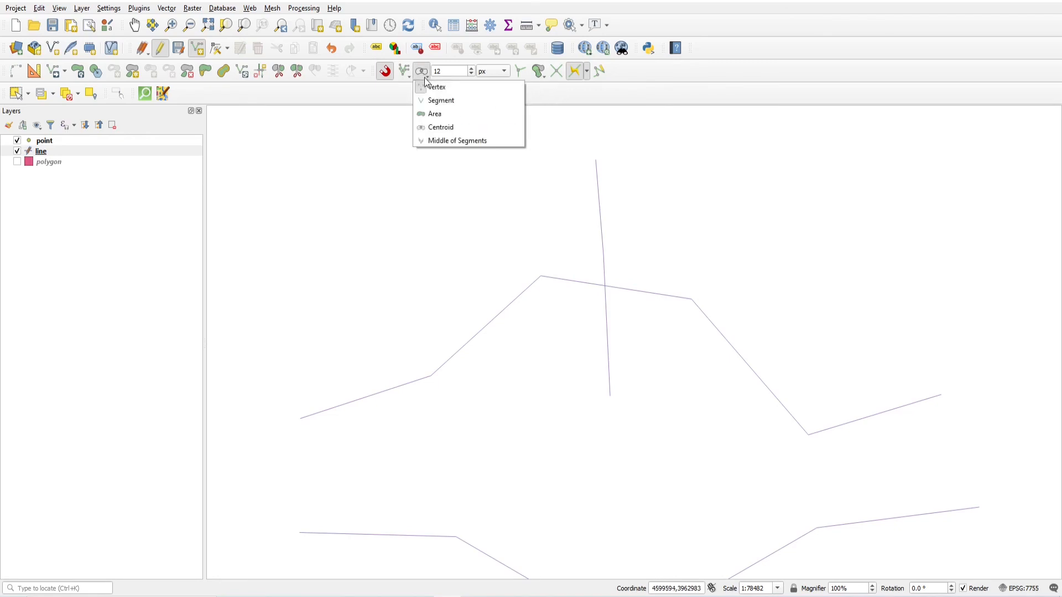
{"action": "left_click", "coordinate": [430, 87]}
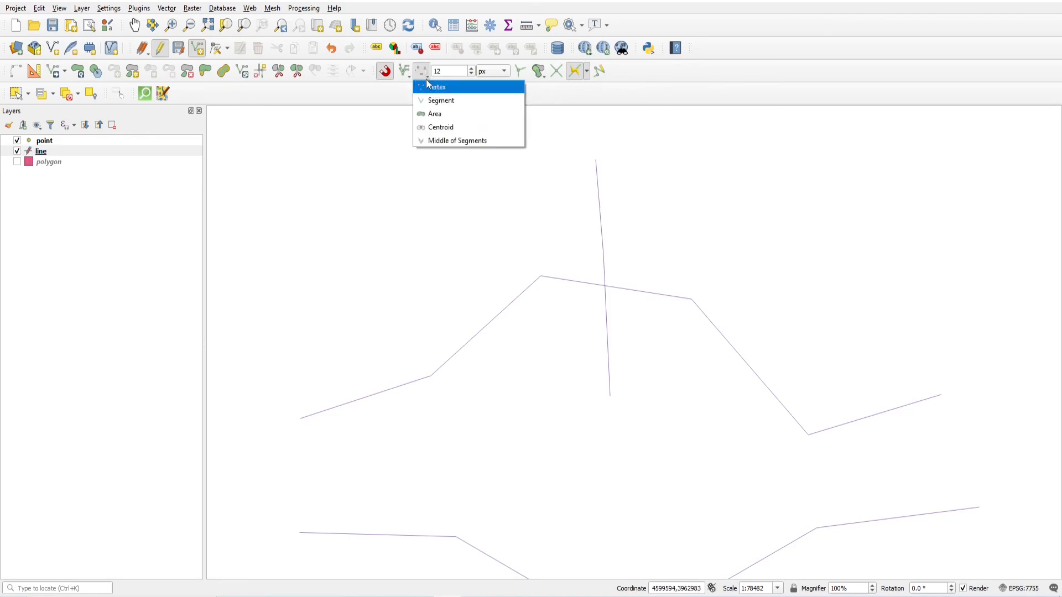
{"action": "left_click", "coordinate": [553, 98]}
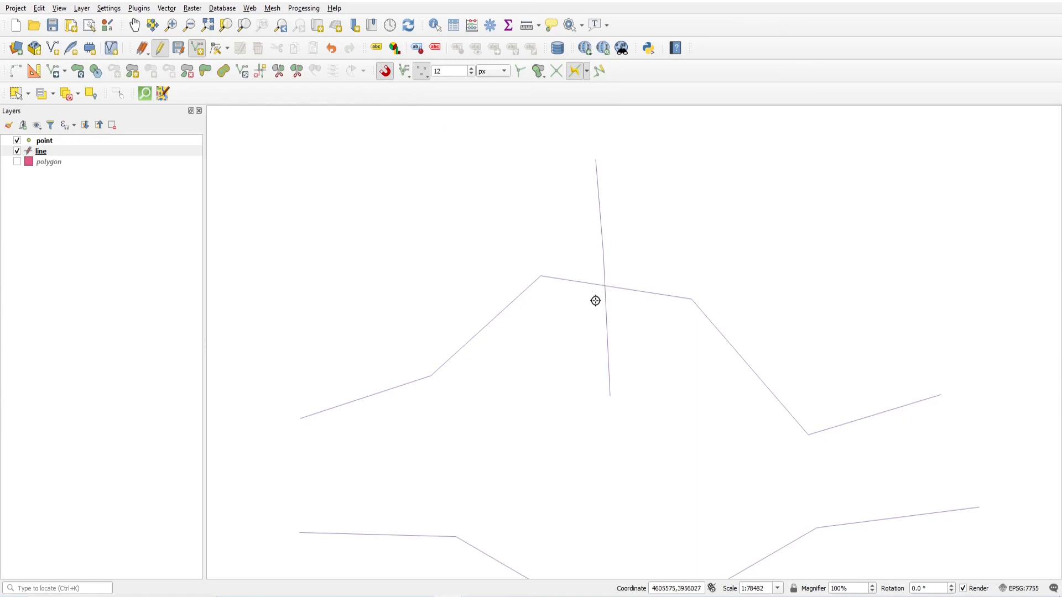
- Enable snapping on intersection and draw a diagonal line through the crossing of the upper and near-vertical lines, accepting its attributes
{"action": "left_click", "coordinate": [558, 76]}
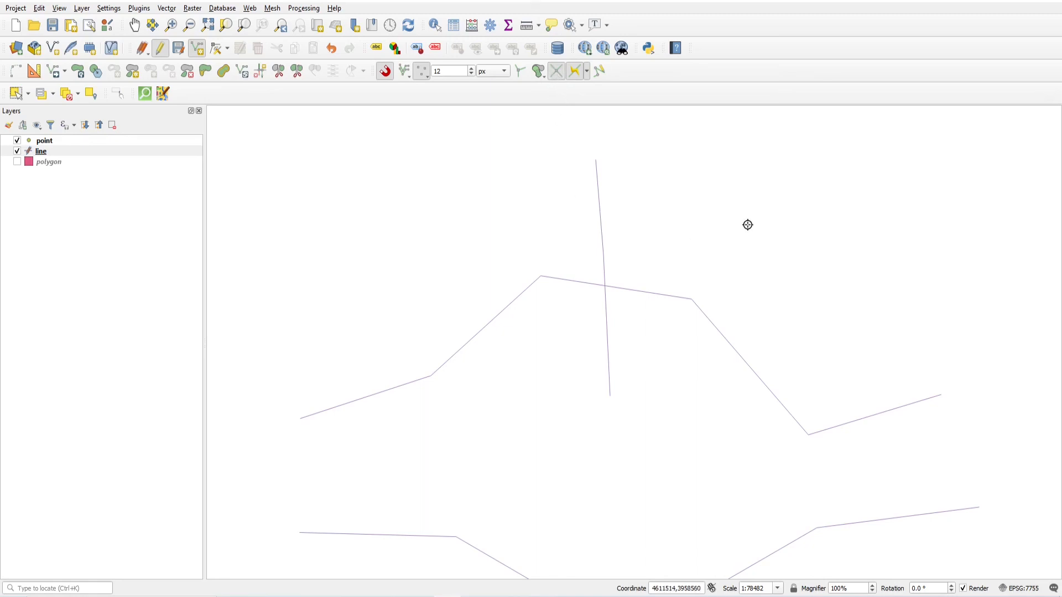
{"action": "left_click", "coordinate": [724, 170]}
{"action": "left_click", "coordinate": [559, 78]}
{"action": "left_click", "coordinate": [555, 72]}
{"action": "left_click", "coordinate": [602, 287]}
{"action": "left_click", "coordinate": [553, 330]}
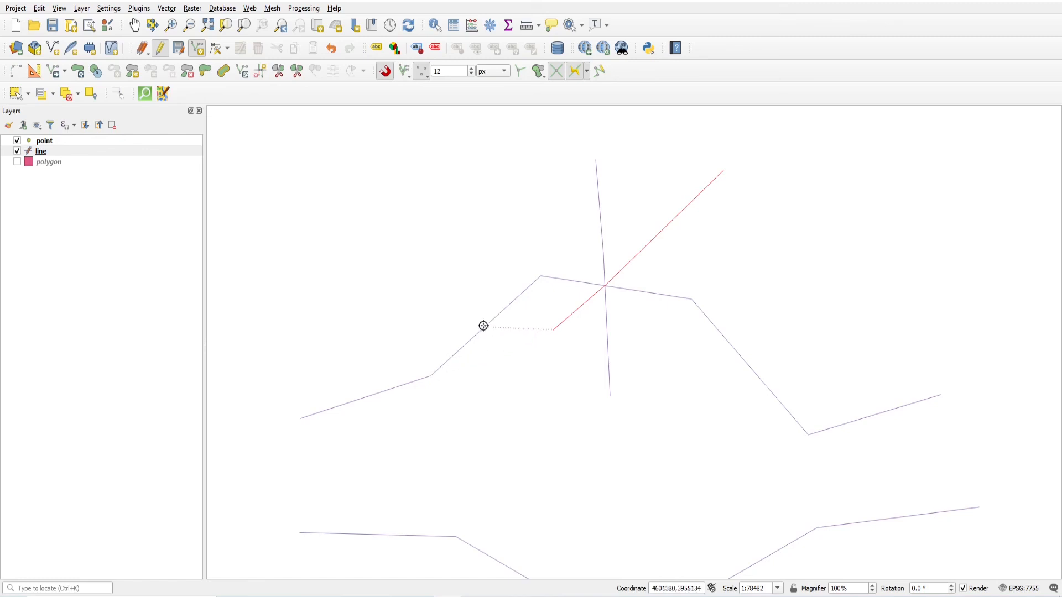
{"action": "left_click", "coordinate": [523, 298]}
{"action": "right_click", "coordinate": [528, 355]}
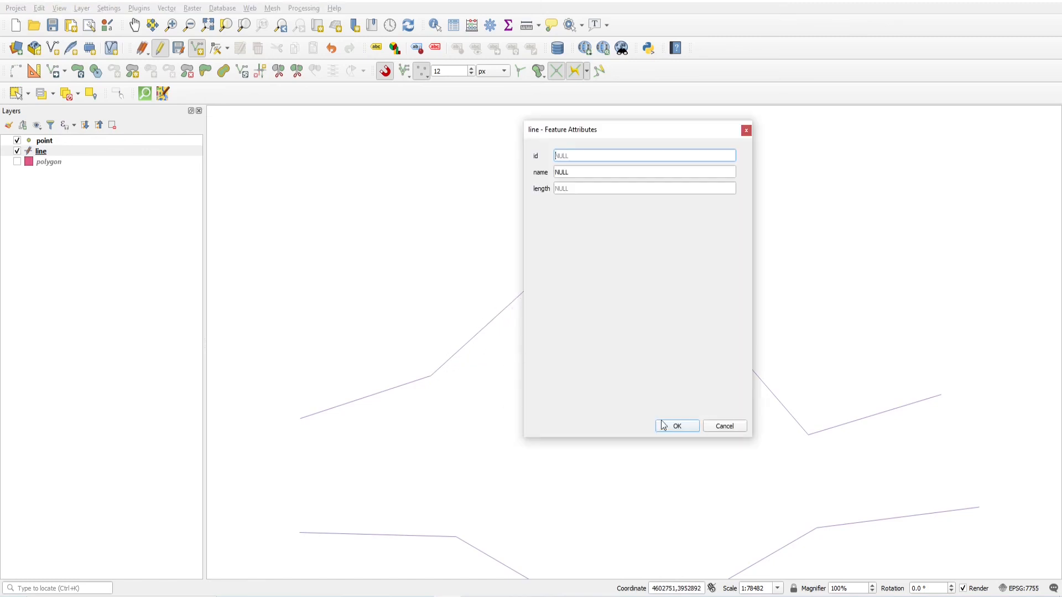
{"action": "left_click", "coordinate": [677, 426]}
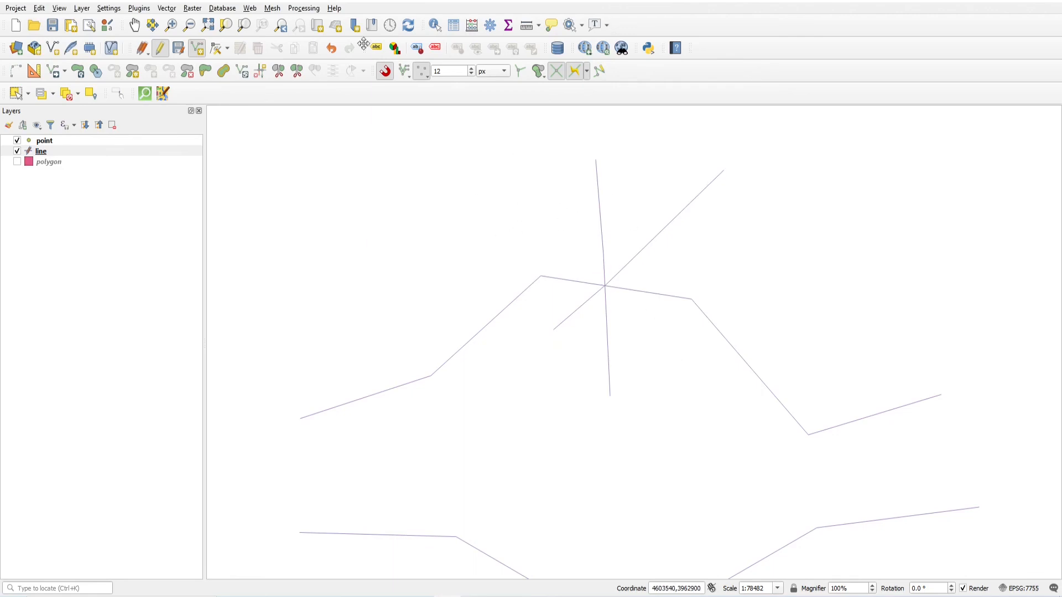
- Select the diagonal and near-vertical lines in turn to check whether each has a vertex at the crossing
{"action": "left_click", "coordinate": [15, 92]}
{"action": "left_click", "coordinate": [623, 264]}
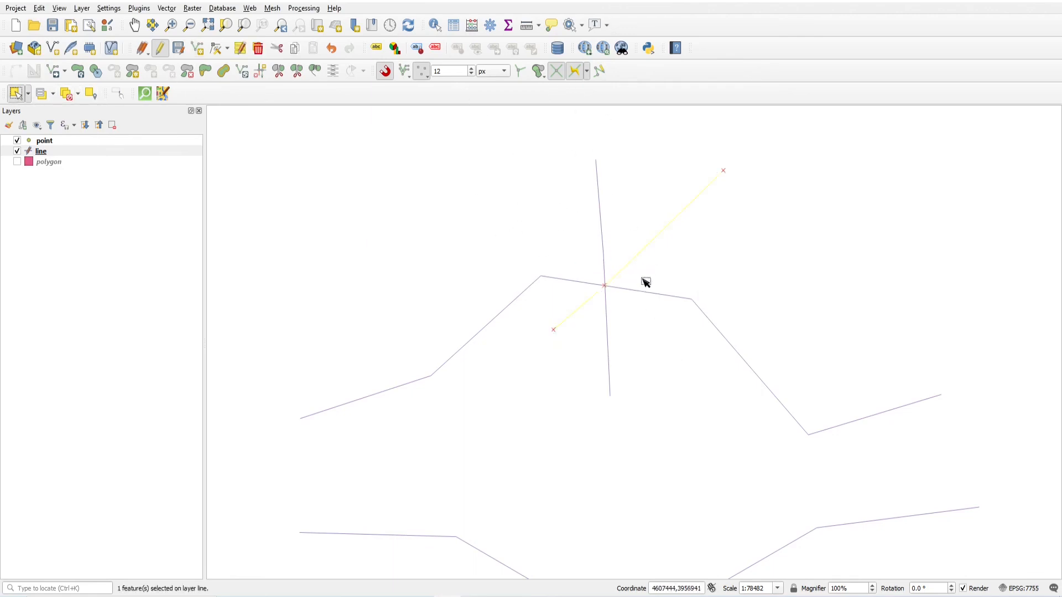
{"action": "left_click", "coordinate": [634, 309]}
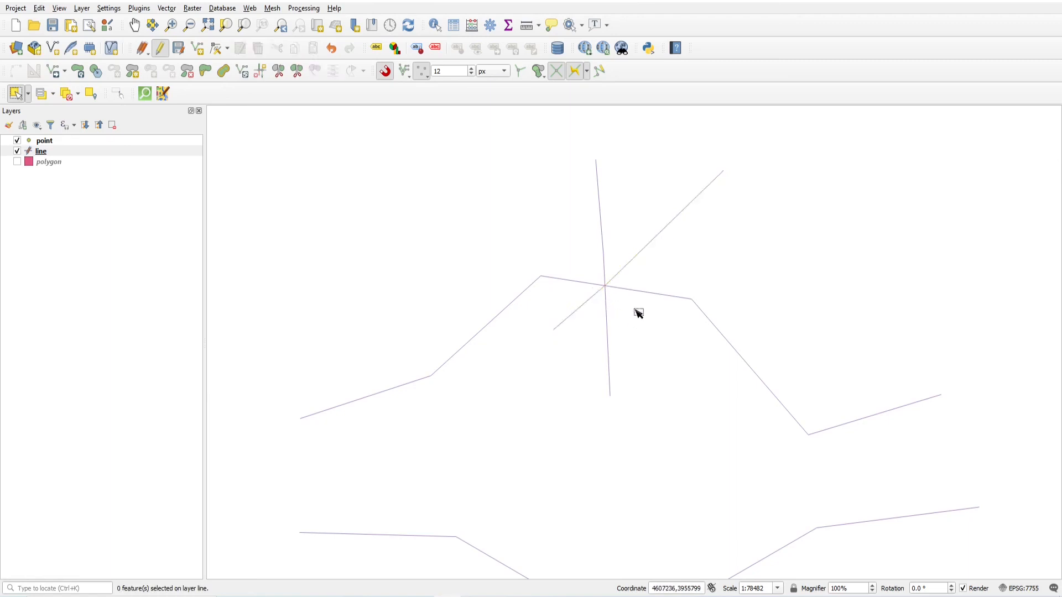
{"action": "left_click", "coordinate": [607, 316]}
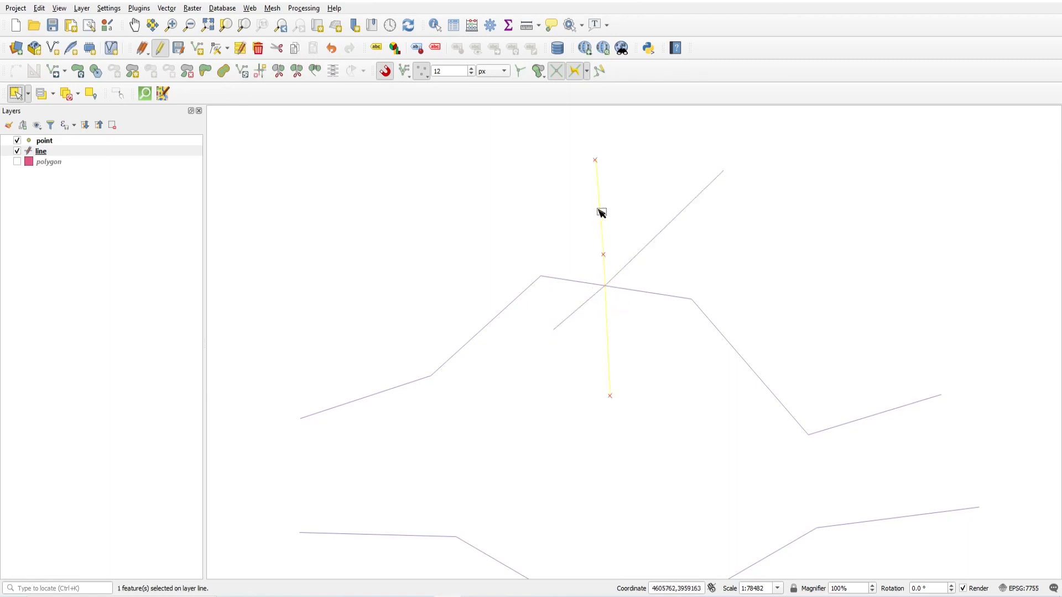
{"action": "left_click", "coordinate": [629, 269]}
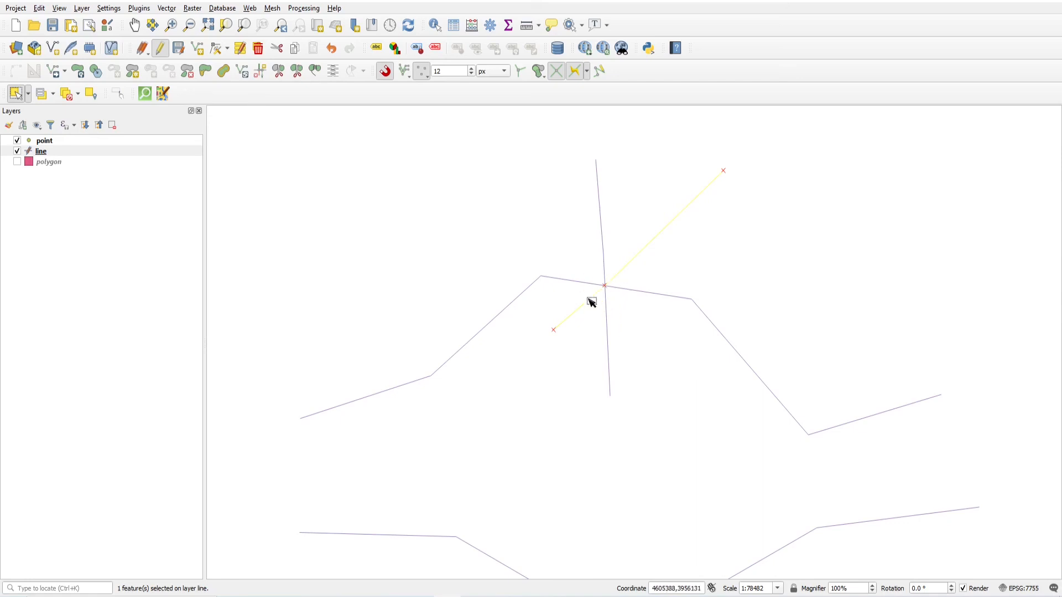
- Save and stop editing the line layer, clear the selection, and make the point layer active
{"action": "left_click", "coordinate": [160, 51]}
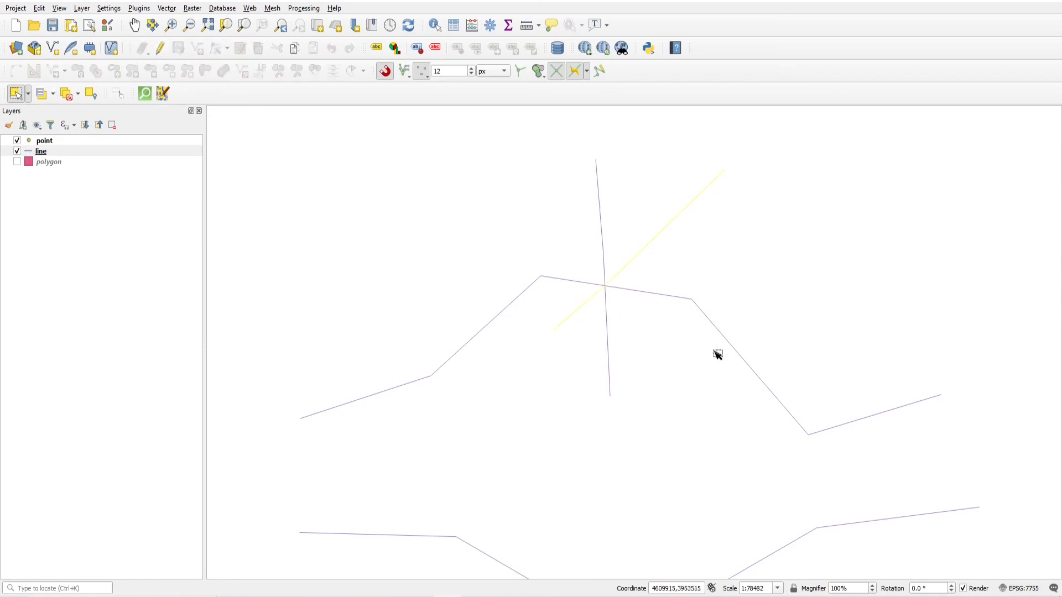
{"action": "left_click", "coordinate": [683, 265]}
{"action": "scroll", "coordinate": [595, 309], "scroll_direction": "down", "scroll_amount": 2}
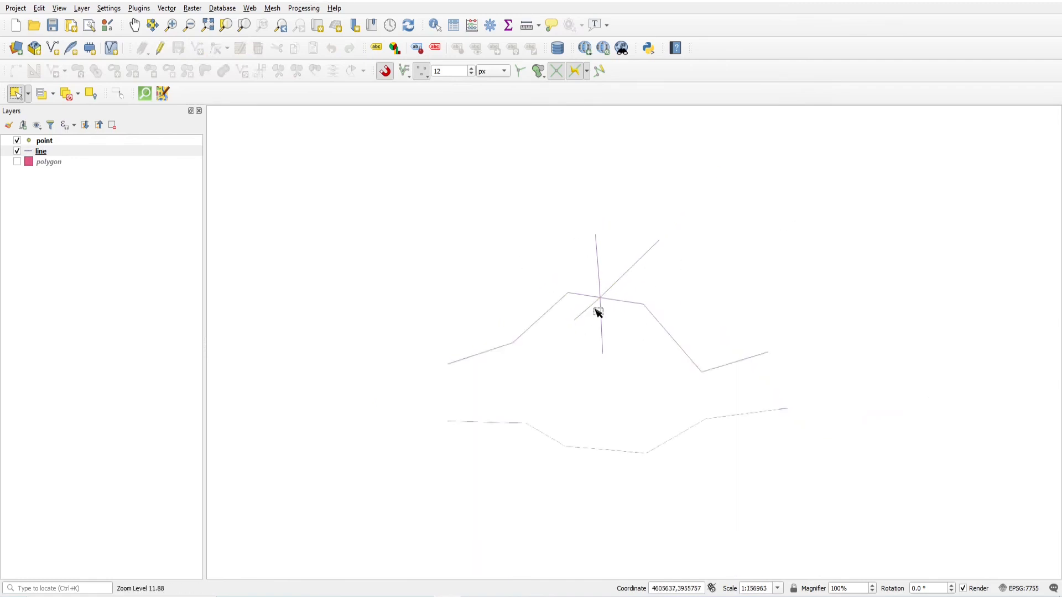
{"action": "scroll", "coordinate": [608, 242], "scroll_direction": "down", "scroll_amount": 2}
{"action": "scroll", "coordinate": [613, 247], "scroll_direction": "up", "scroll_amount": 3}
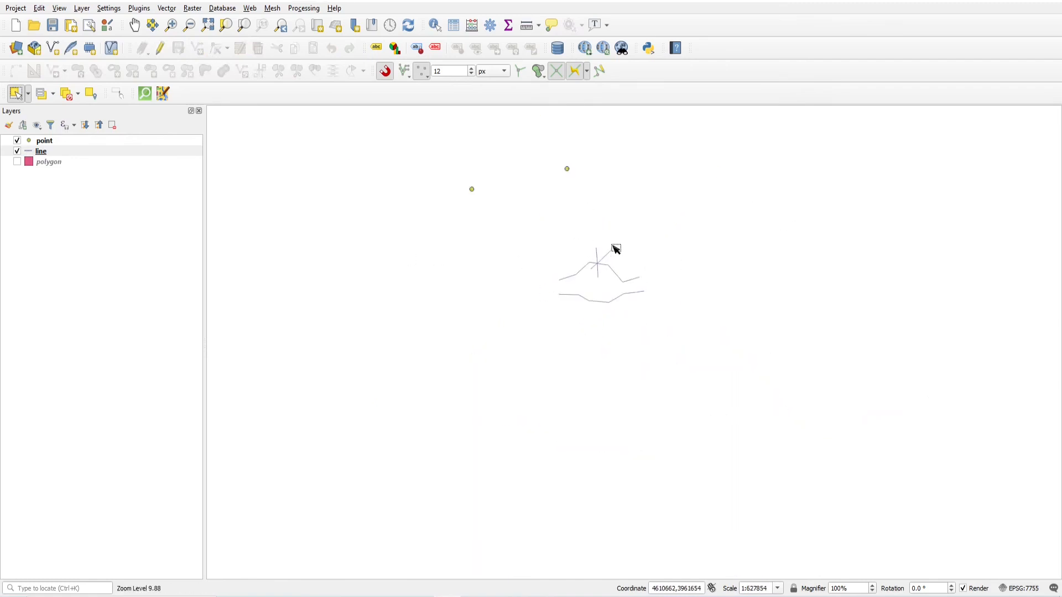
{"action": "left_click", "coordinate": [59, 141]}
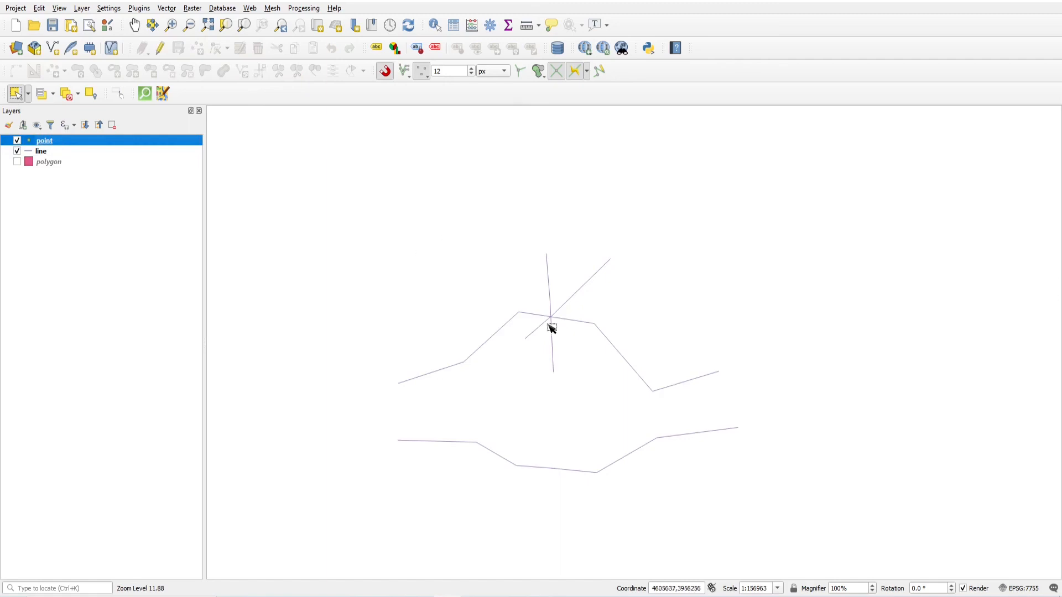
- Start editing the point layer and add points on three successive vertices of the upper line, accepting each one's attributes
{"action": "scroll", "coordinate": [553, 339], "scroll_direction": "up", "scroll_amount": 1}
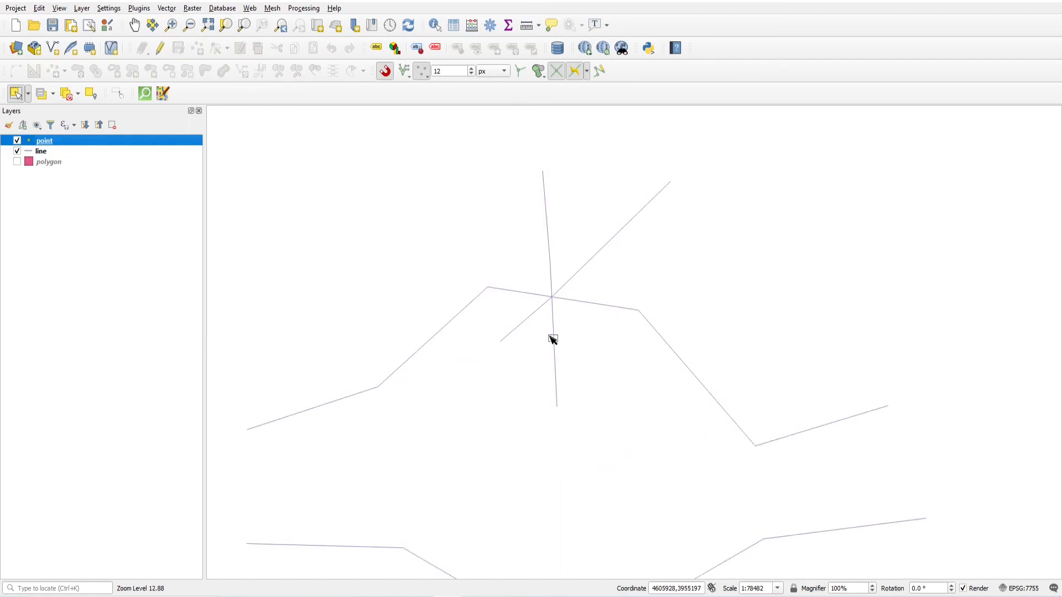
{"action": "left_click", "coordinate": [160, 48]}
{"action": "left_click", "coordinate": [197, 48]}
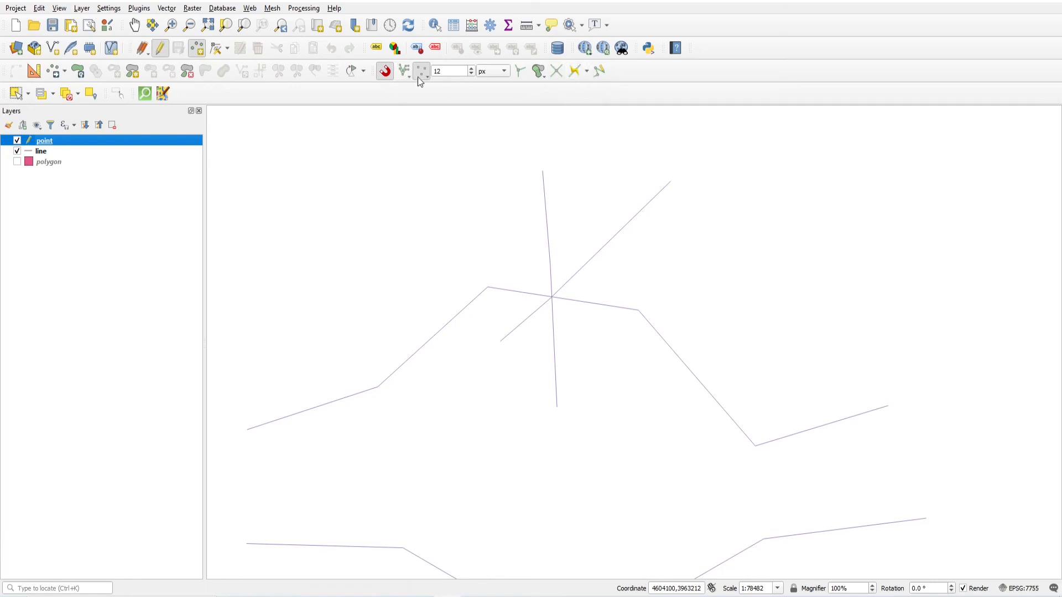
{"action": "left_click", "coordinate": [376, 385]}
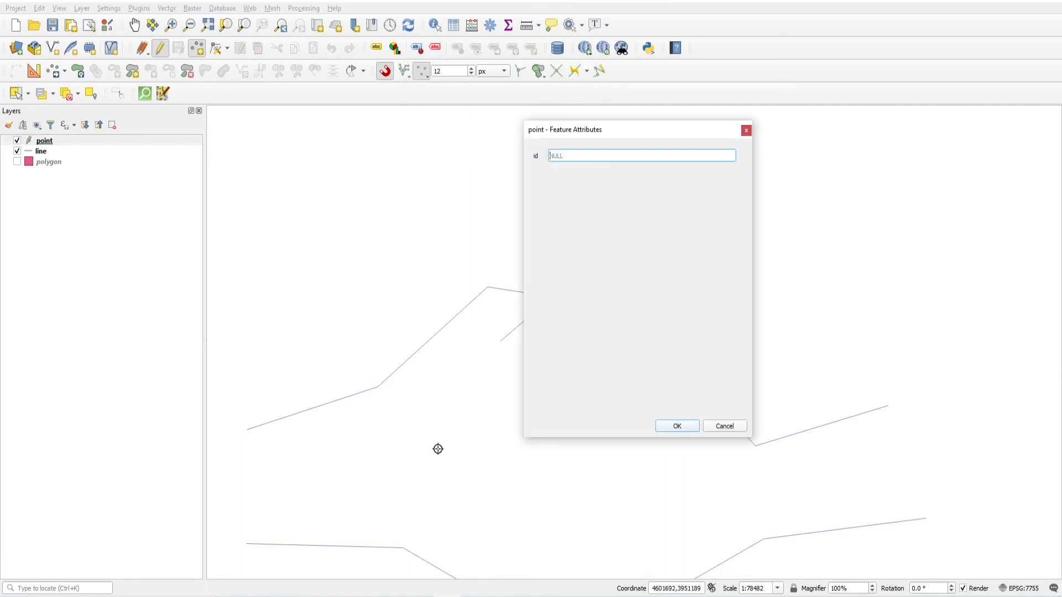
{"action": "left_click", "coordinate": [676, 426]}
{"action": "left_click", "coordinate": [485, 287]}
{"action": "left_click", "coordinate": [676, 426]}
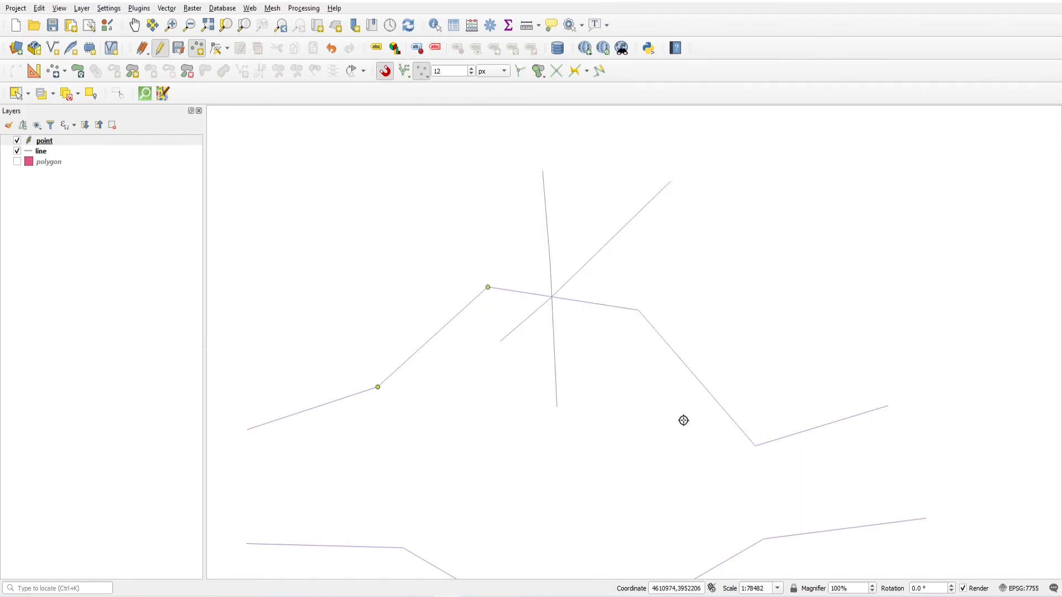
{"action": "left_click", "coordinate": [636, 310]}
{"action": "left_click", "coordinate": [676, 425]}
- Switch the snapping type to Segment and add a point on each sloping segment of the upper line, accepting the attributes and checking the placement closely
{"action": "left_click", "coordinate": [425, 79]}
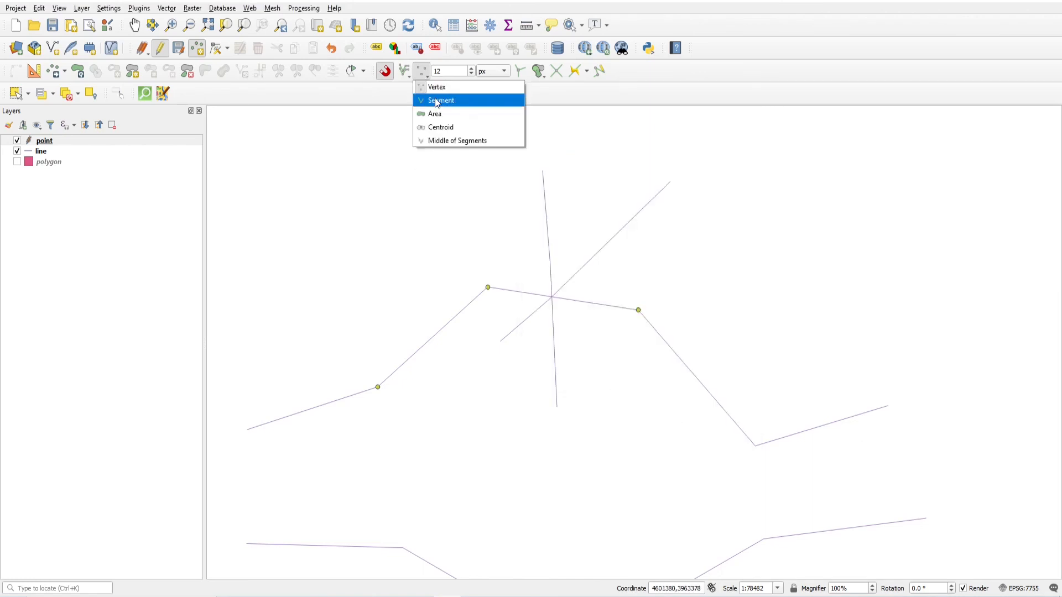
{"action": "left_click", "coordinate": [440, 100]}
{"action": "left_click", "coordinate": [564, 98]}
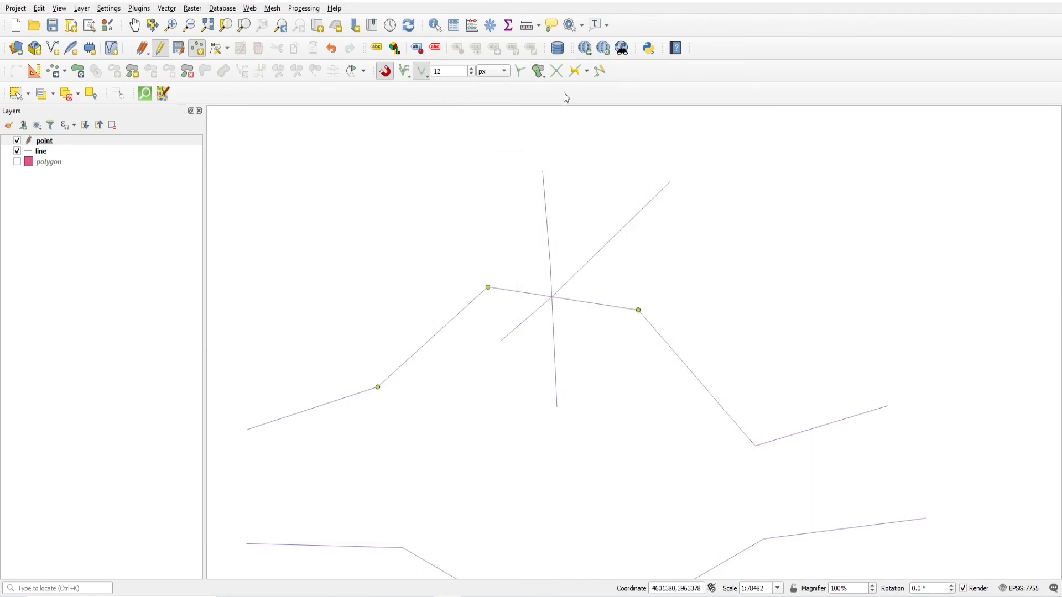
{"action": "left_click", "coordinate": [196, 53]}
{"action": "left_click", "coordinate": [437, 334]}
{"action": "left_click", "coordinate": [661, 425]}
{"action": "left_click", "coordinate": [700, 382]}
{"action": "left_click", "coordinate": [686, 426]}
{"action": "scroll", "coordinate": [705, 387], "scroll_direction": "up", "scroll_amount": 8}
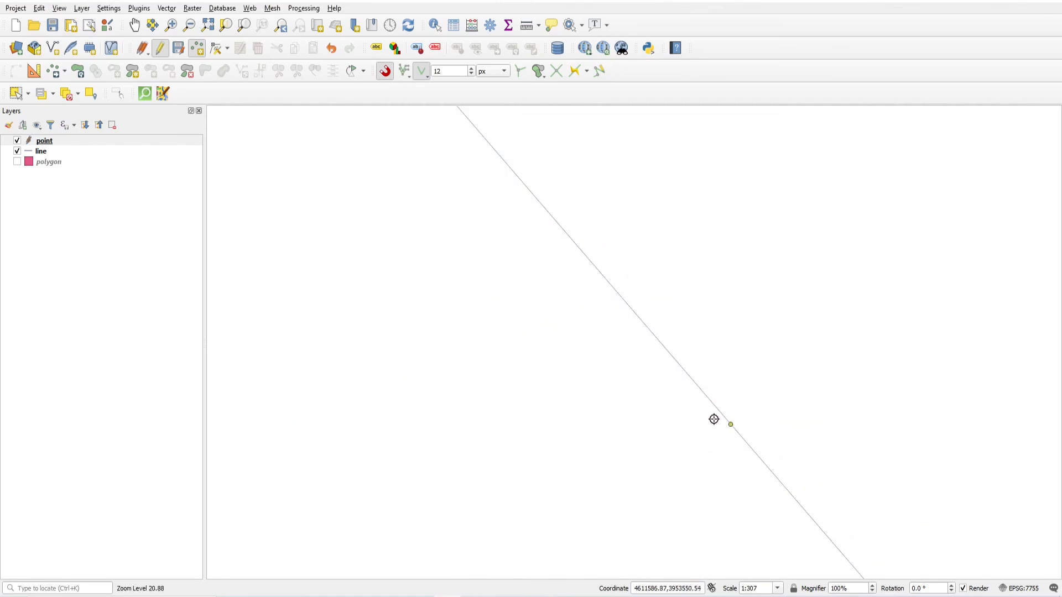
{"action": "scroll", "coordinate": [745, 340], "scroll_direction": "down", "scroll_amount": 11}
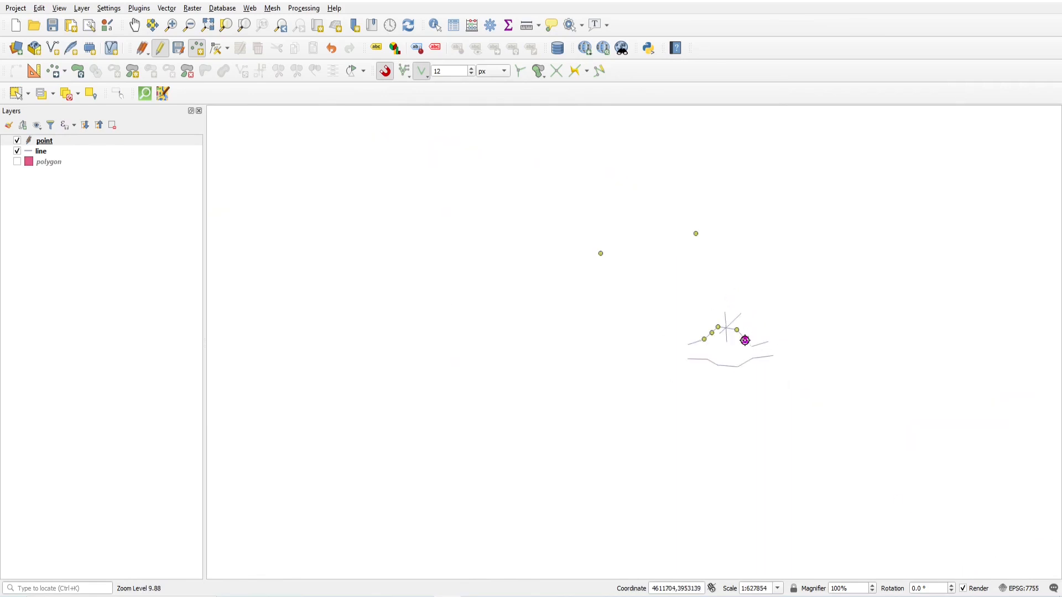
{"action": "scroll", "coordinate": [743, 332], "scroll_direction": "up", "scroll_amount": 4}
{"action": "scroll", "coordinate": [768, 296], "scroll_direction": "down", "scroll_amount": 2}
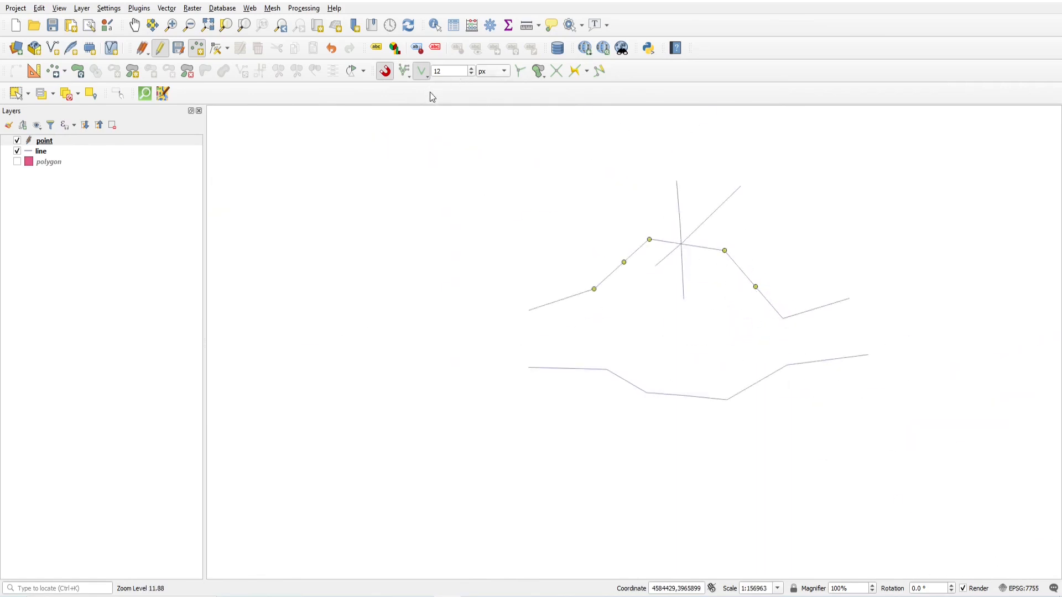
- Try snapping on intersection at the existing crossing of the lines, and switch the option off again
{"action": "left_click", "coordinate": [557, 71]}
{"action": "scroll", "coordinate": [705, 275], "scroll_direction": "up", "scroll_amount": 2}
{"action": "scroll", "coordinate": [705, 275], "scroll_direction": "down", "scroll_amount": 2}
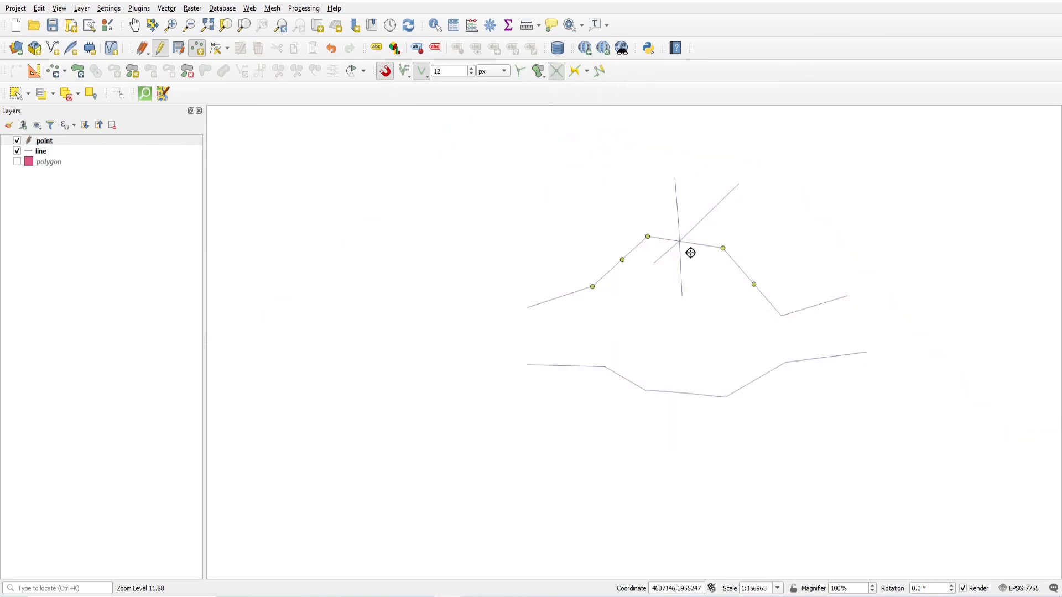
{"action": "scroll", "coordinate": [681, 242], "scroll_direction": "up", "scroll_amount": 2}
{"action": "scroll", "coordinate": [679, 246], "scroll_direction": "down", "scroll_amount": 1}
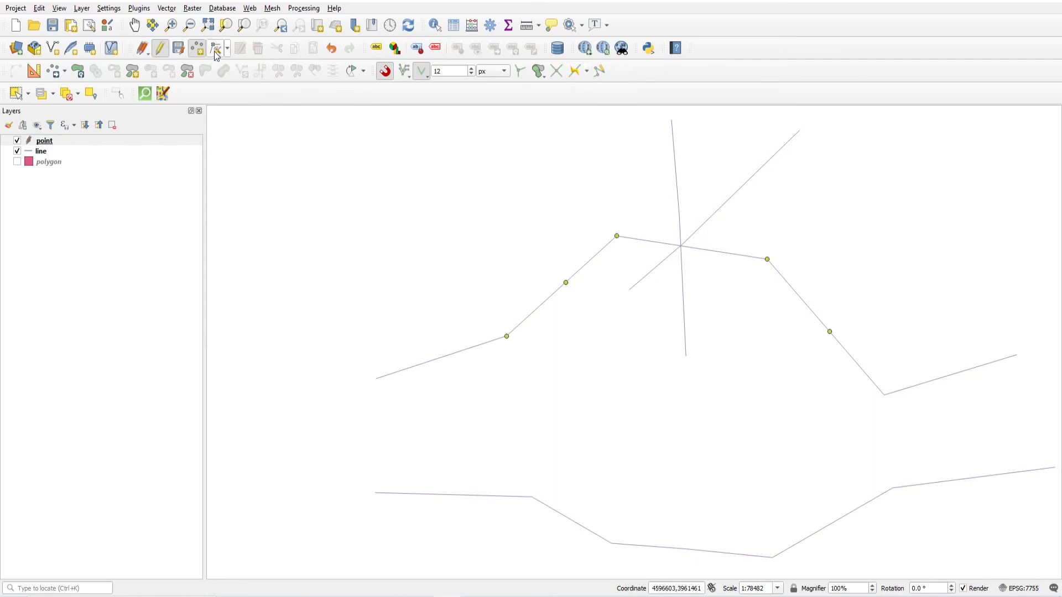
- Start editing the line layer and draw a near-horizontal line across the near-vertical and diagonal lines above their crossing, accepting its attributes
{"action": "left_click", "coordinate": [55, 154]}
{"action": "left_click", "coordinate": [160, 48]}
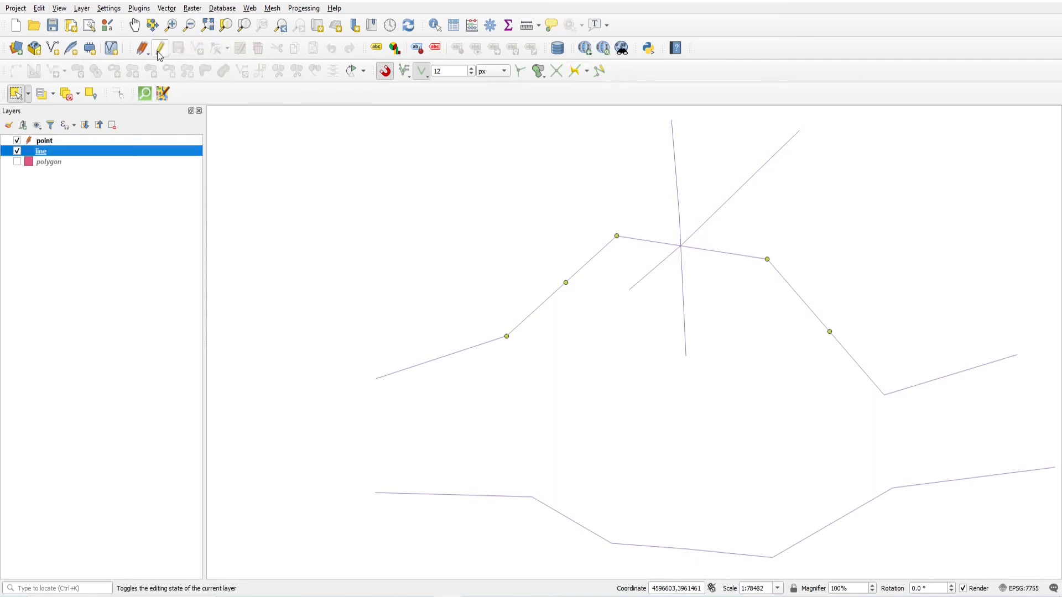
{"action": "left_click", "coordinate": [197, 48]}
{"action": "left_click", "coordinate": [622, 162]}
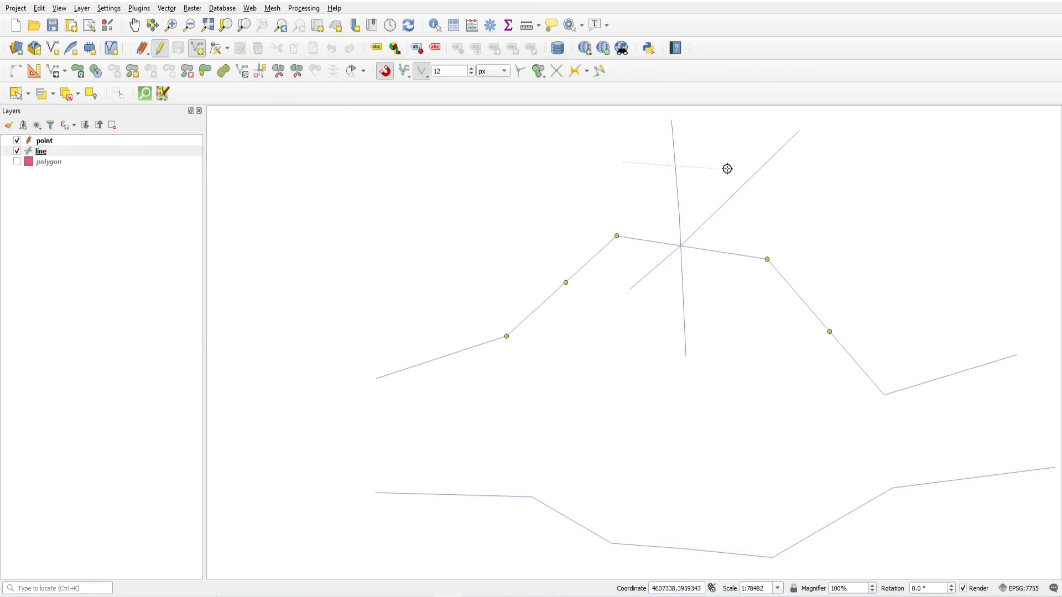
{"action": "left_click", "coordinate": [821, 167]}
{"action": "right_click", "coordinate": [864, 194]}
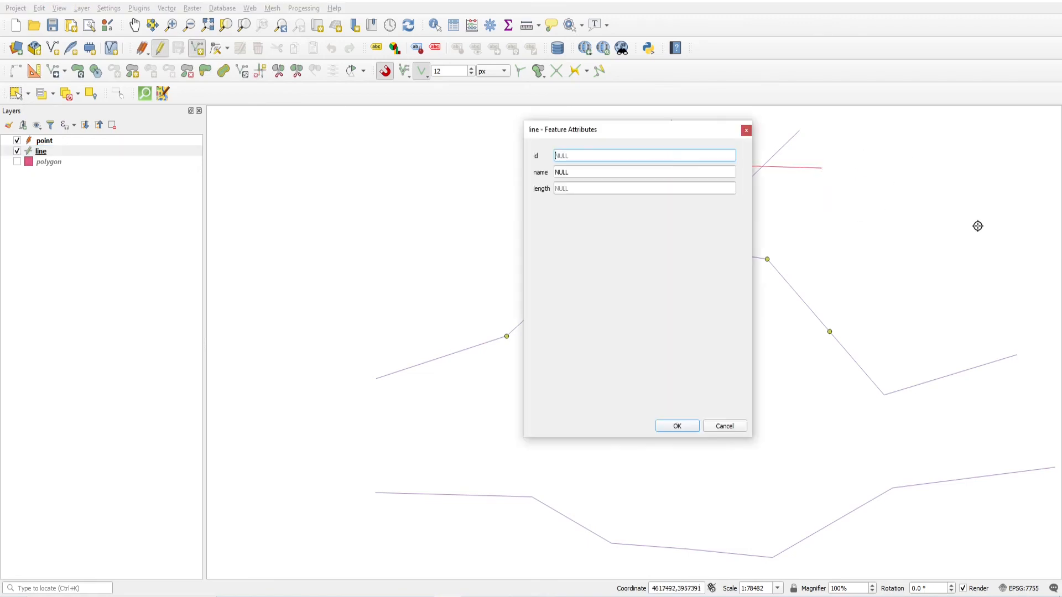
{"action": "left_click", "coordinate": [675, 426]}
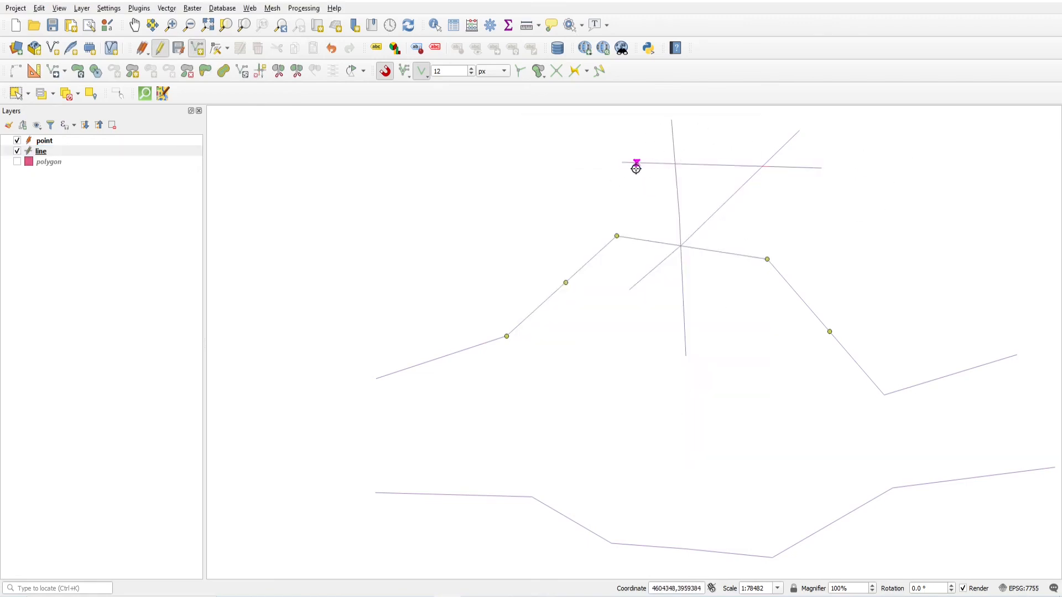
- Select the new near-horizontal line to check whether it has vertices at its crossings
{"action": "left_click", "coordinate": [55, 153]}
{"action": "left_click", "coordinate": [16, 93]}
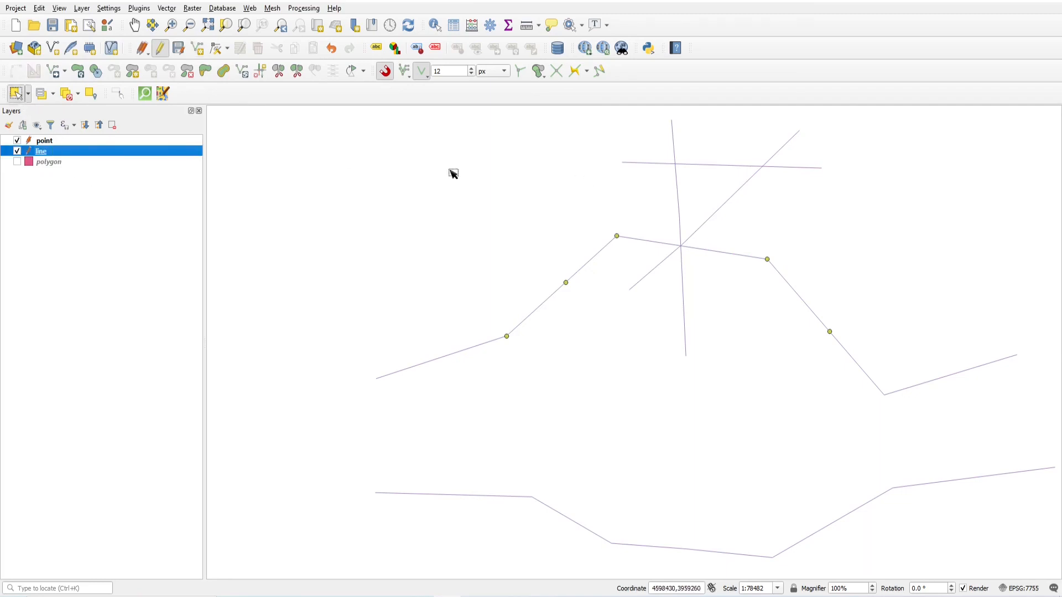
{"action": "left_click", "coordinate": [656, 165]}
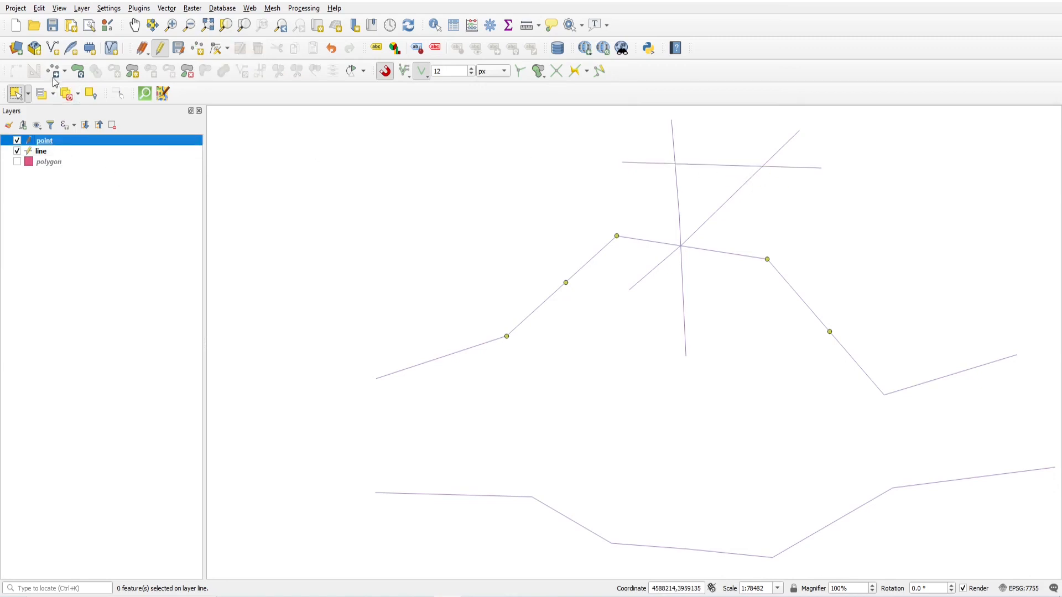
- Prepare to add point features with snapping on intersection enabled and the Segment snapping type turned off
{"action": "left_click", "coordinate": [198, 49]}
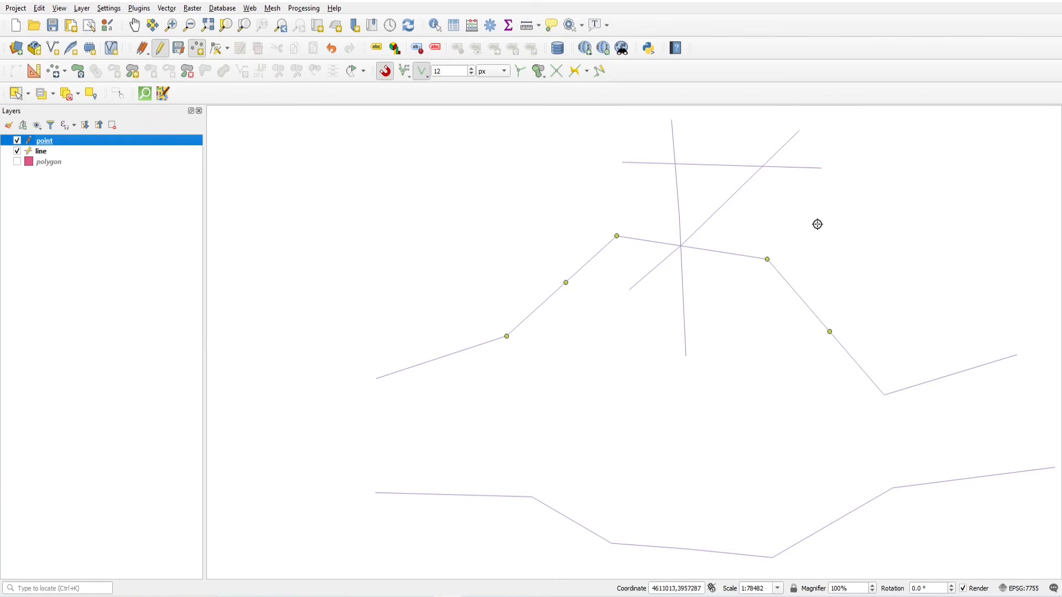
{"action": "left_click", "coordinate": [561, 77]}
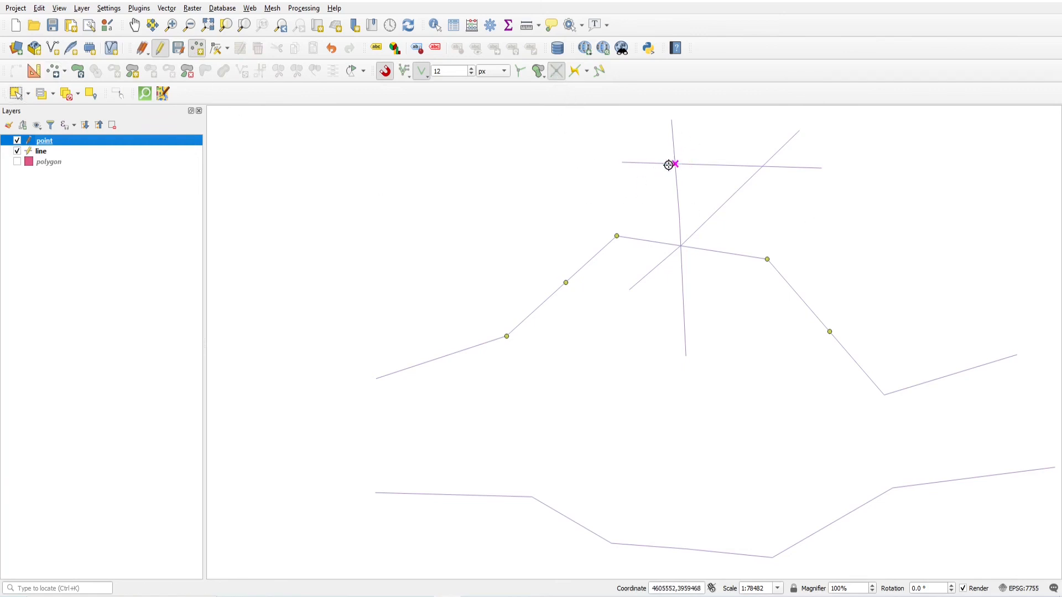
{"action": "left_click", "coordinate": [426, 76]}
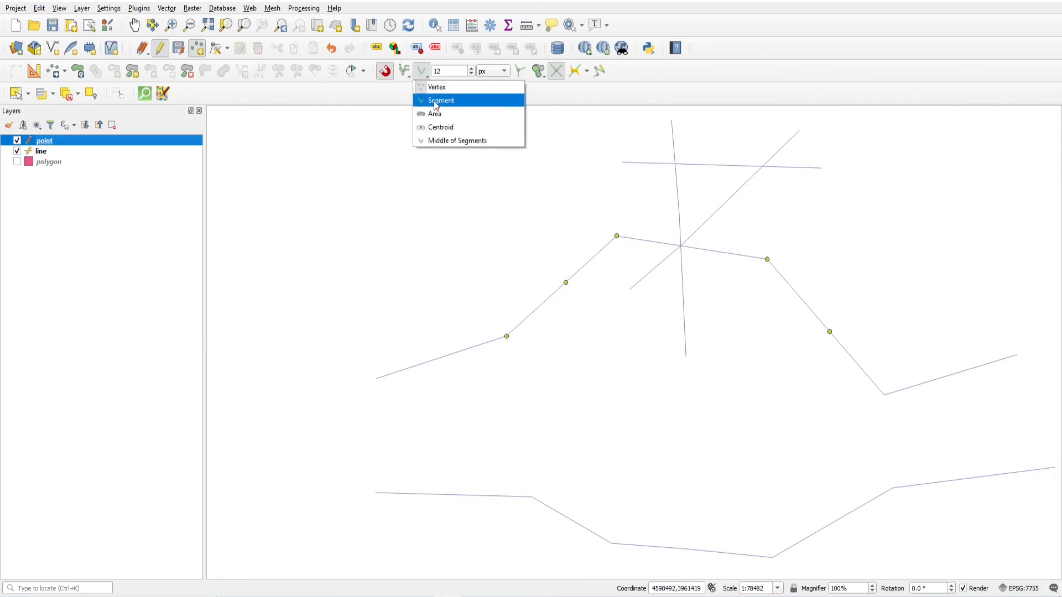
{"action": "left_click", "coordinate": [547, 94]}
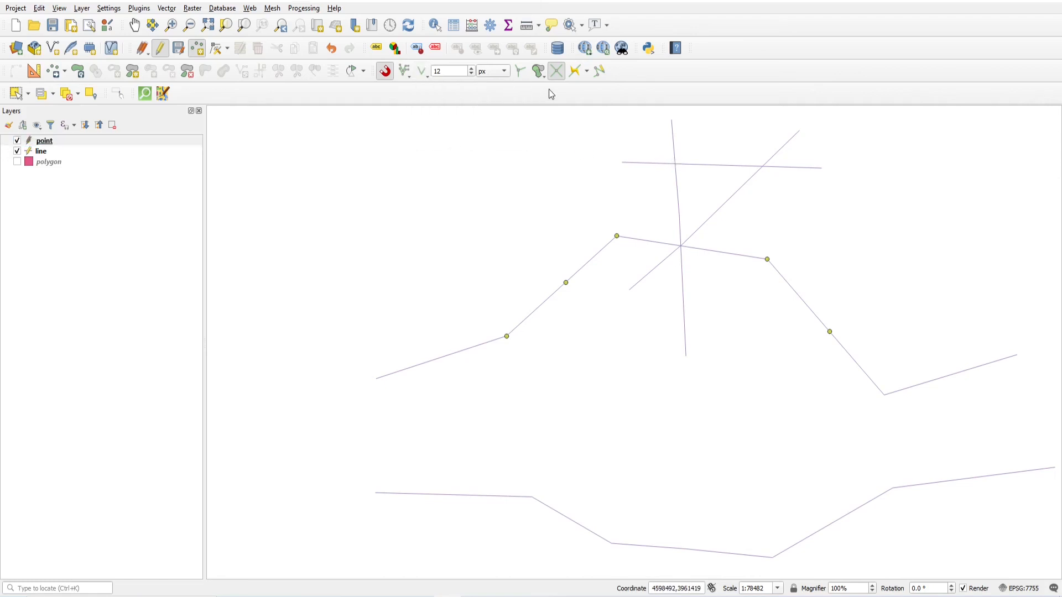
- Add points where the near-horizontal line crosses the near-vertical and diagonal lines, accepting each one's attributes
{"action": "left_click", "coordinate": [674, 166]}
{"action": "left_click", "coordinate": [677, 425]}
{"action": "left_click", "coordinate": [764, 164]}
{"action": "left_click", "coordinate": [684, 427]}
- Move the point in the middle of the upper line's left slope onto the lower line's first bend
{"action": "left_click", "coordinate": [65, 72]}
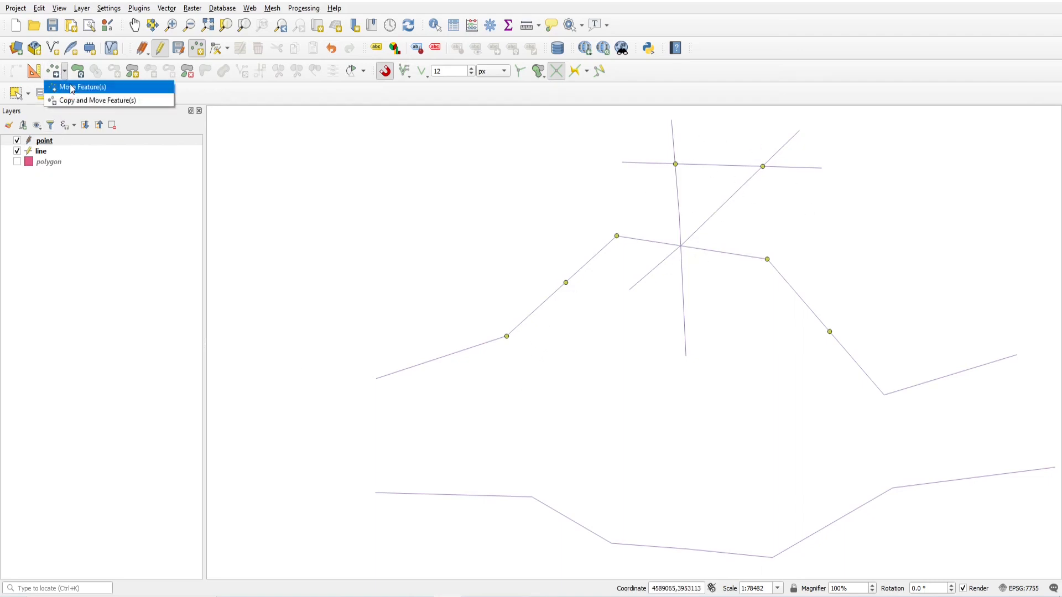
{"action": "left_click", "coordinate": [71, 86]}
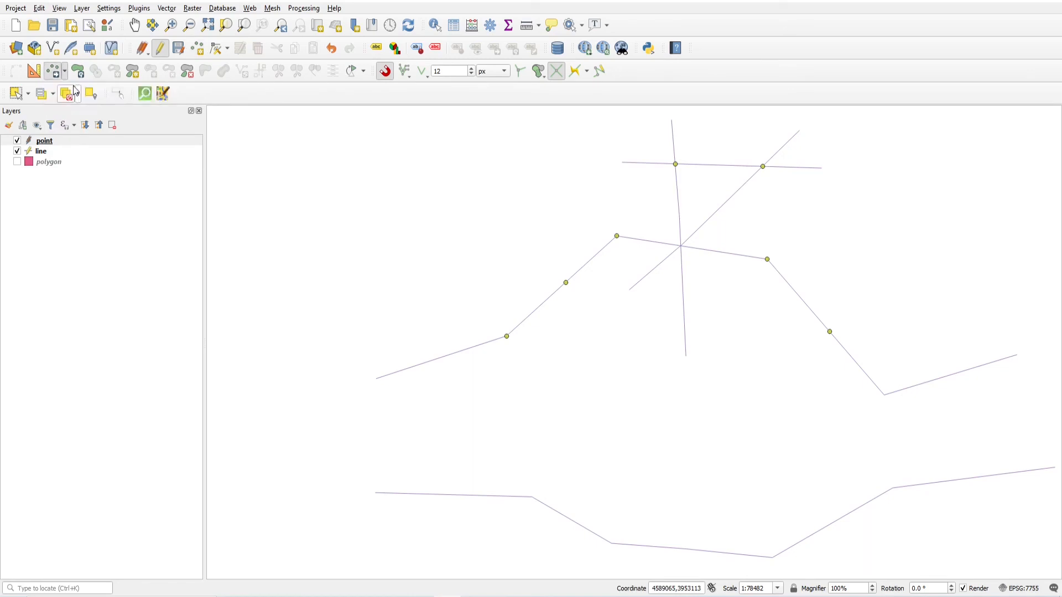
{"action": "double_click", "coordinate": [564, 283]}
{"action": "double_click", "coordinate": [532, 496]}
- Copy and move a point onto the lower line's second bend, and switch back to the Move Feature(s) tool
{"action": "left_click", "coordinate": [65, 72]}
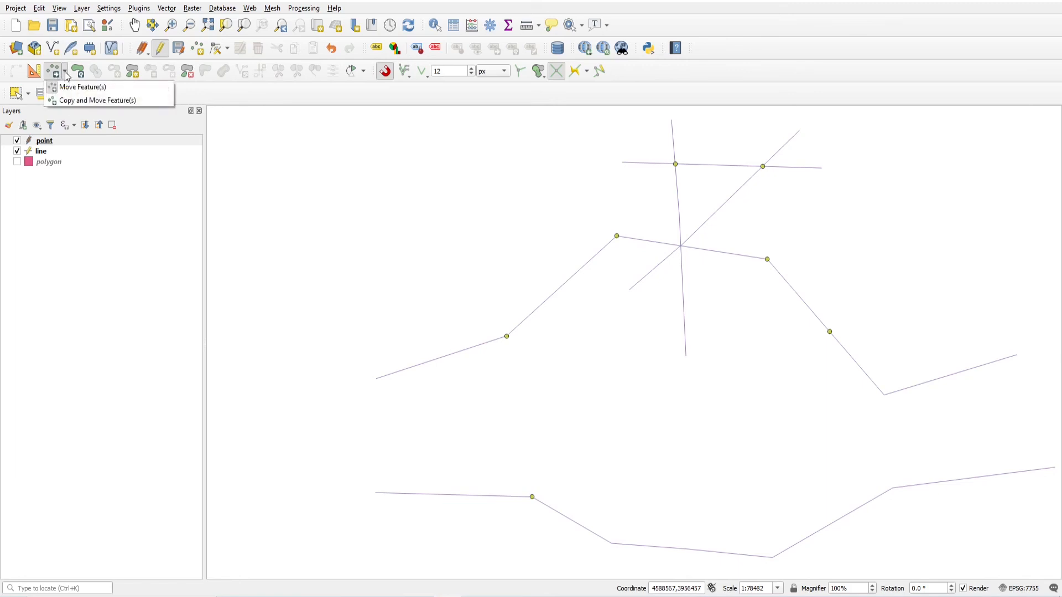
{"action": "left_click", "coordinate": [90, 100]}
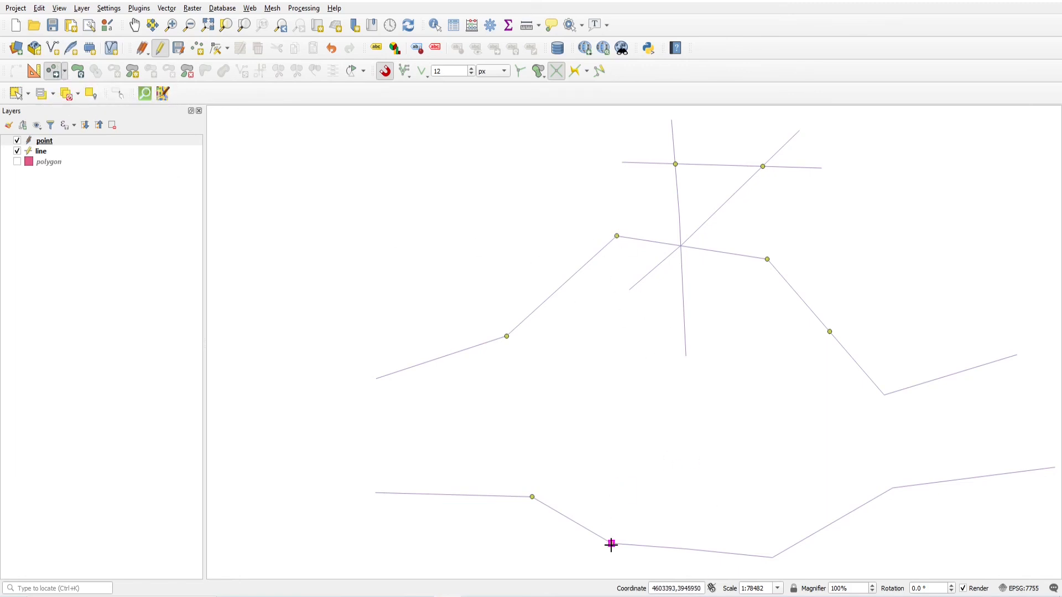
{"action": "left_click", "coordinate": [66, 75]}
{"action": "left_click", "coordinate": [68, 85]}
- Stop editing the line and point layers, keeping the new and moved features
{"action": "left_click", "coordinate": [50, 151]}
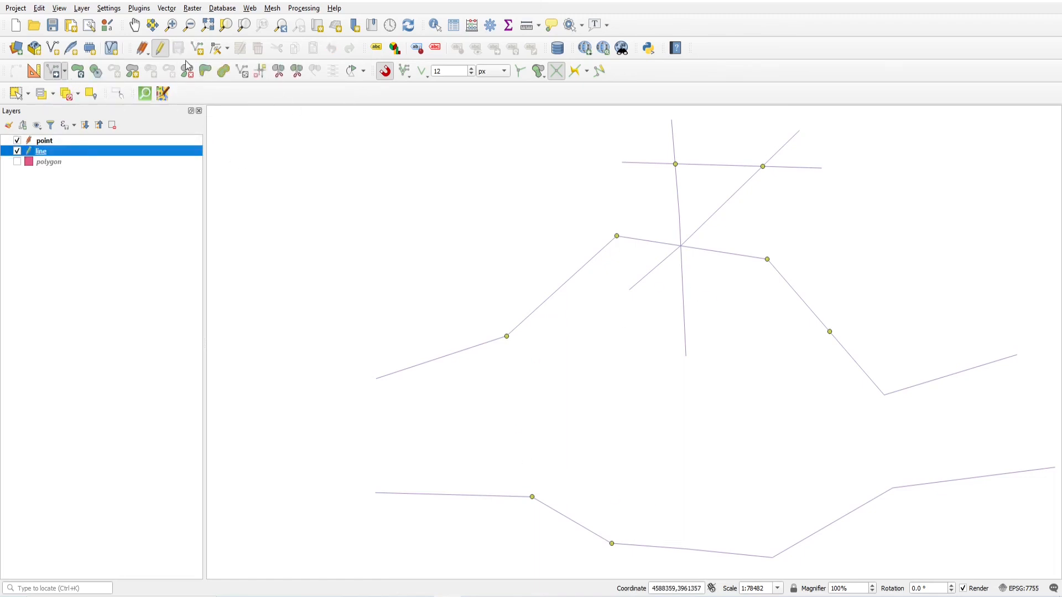
{"action": "left_click", "coordinate": [160, 48]}
{"action": "left_click", "coordinate": [58, 142]}
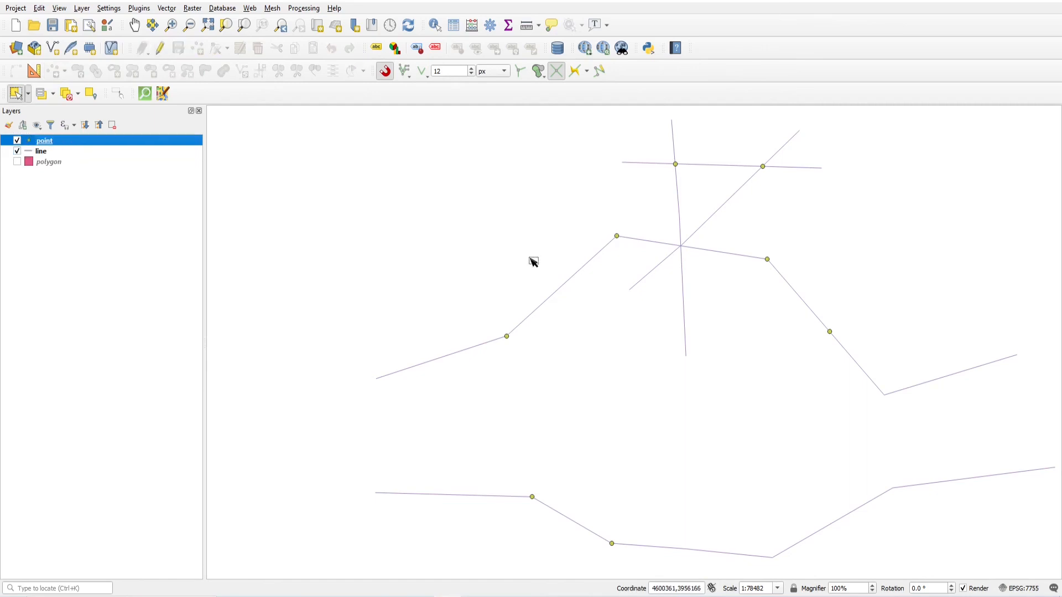
{"action": "scroll", "coordinate": [532, 261], "scroll_direction": "down", "scroll_amount": 2}
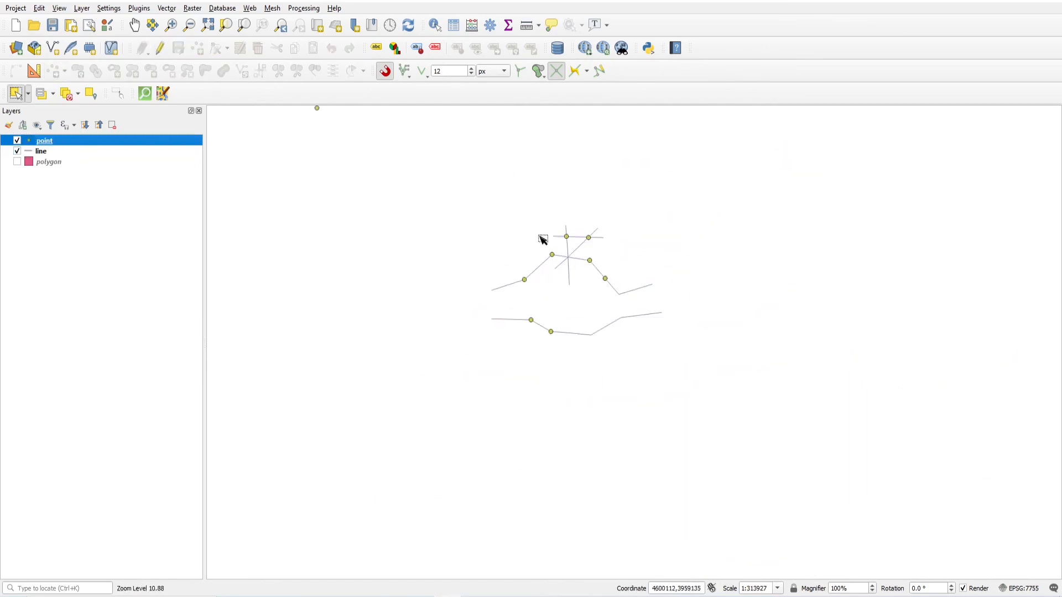
{"action": "scroll", "coordinate": [603, 231], "scroll_direction": "up", "scroll_amount": 1}
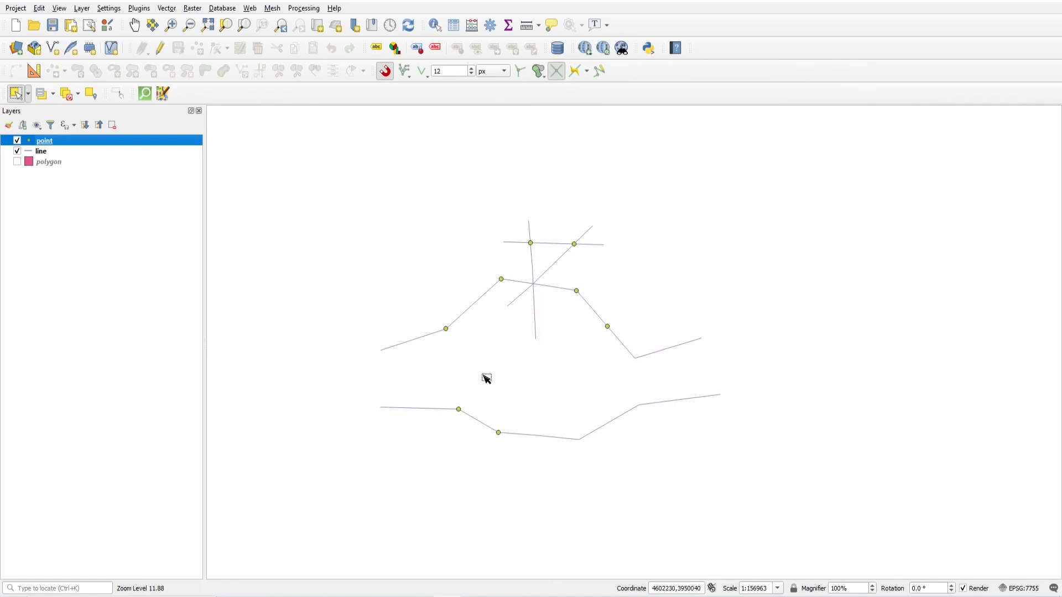